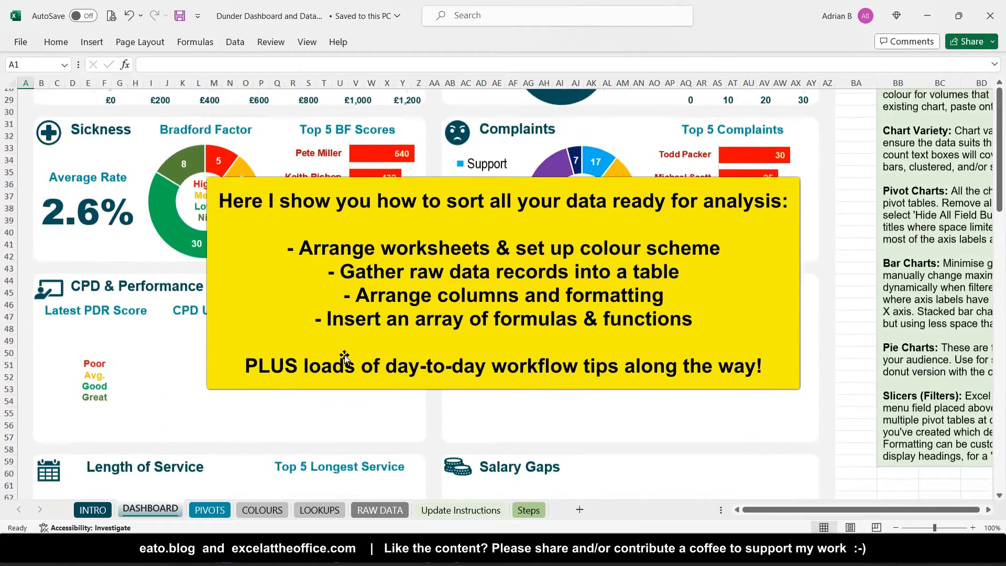
# Step: Filter the dashboard to Male employees with the Sex slicer and review the updated charts
pyautogui.scroll(-5, 344, 356)
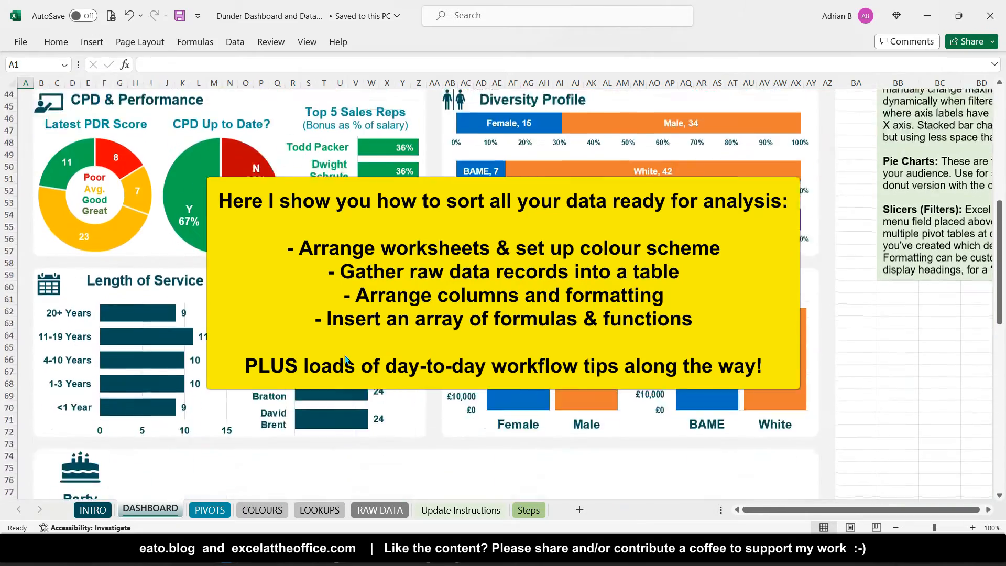
pyautogui.scroll(-3, 346, 361)
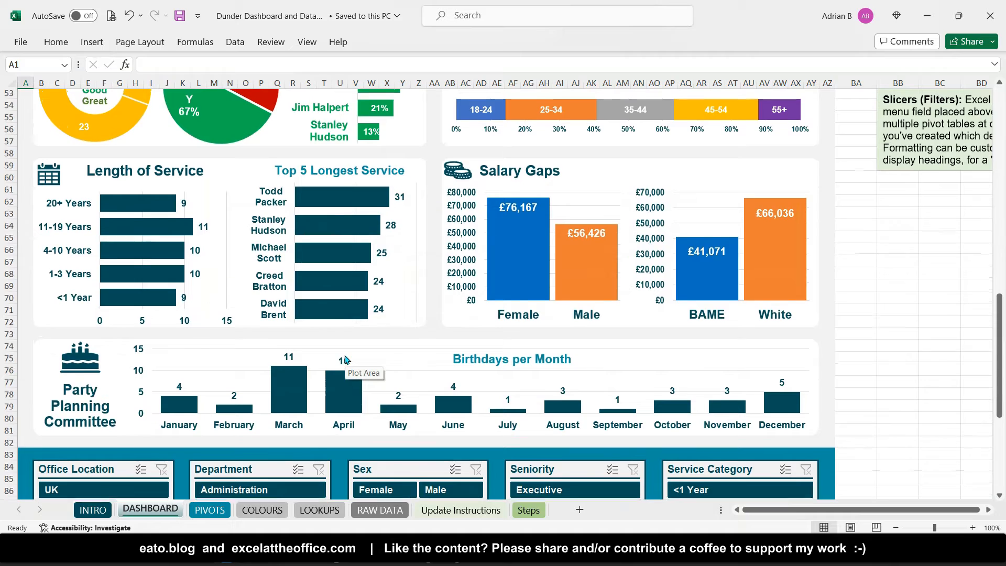
pyautogui.scroll(-3, 344, 359)
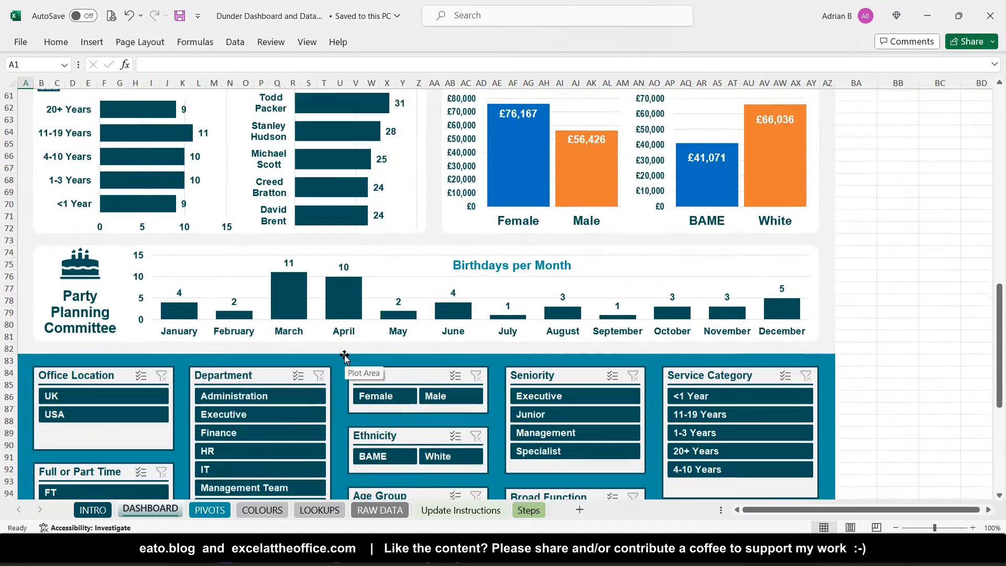
pyautogui.scroll(-2, 345, 358)
pyautogui.click(451, 335)
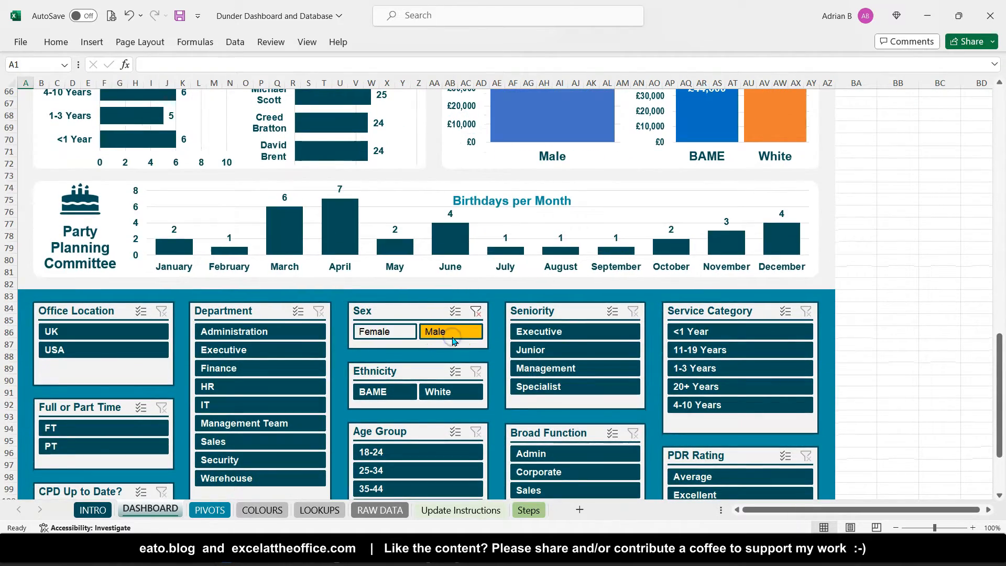
pyautogui.scroll(20, 461, 315)
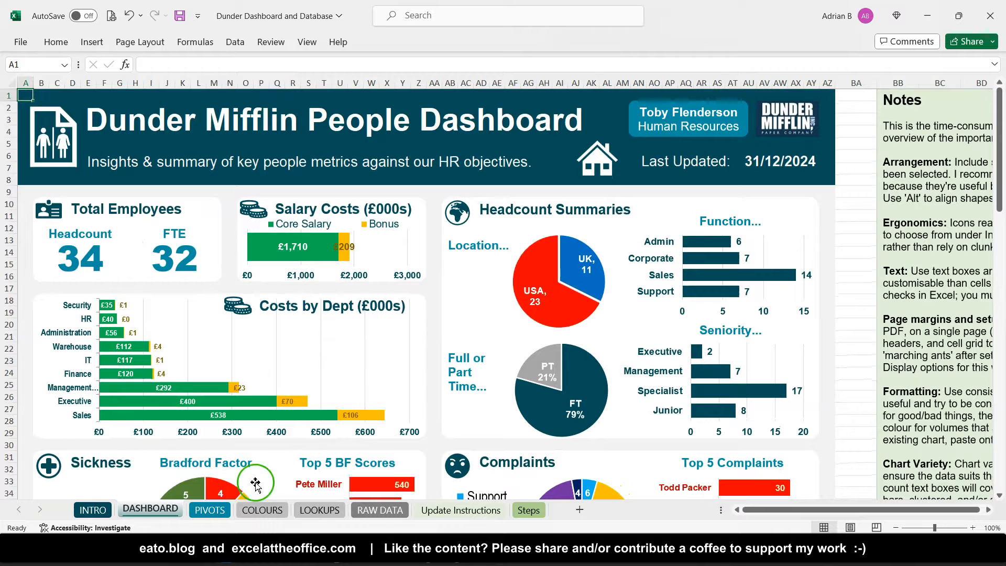
# Step: Examine the dashboard-building instructions on the Steps sheet, covering worksheet setup and data clean-up
pyautogui.click(529, 509)
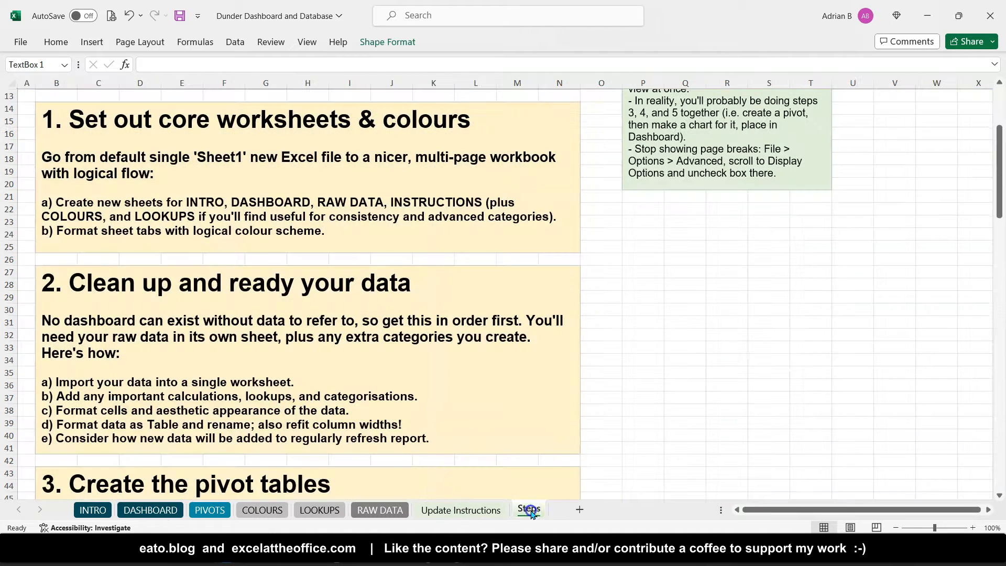
pyautogui.scroll(3, 365, 314)
pyautogui.scroll(1, 365, 314)
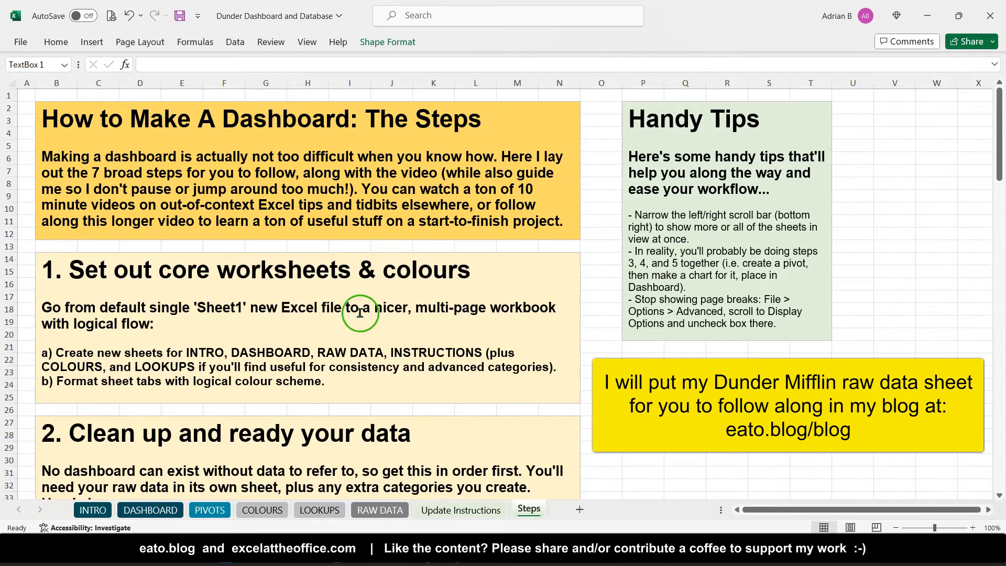
pyautogui.scroll(-2, 236, 298)
pyautogui.scroll(-2, 237, 297)
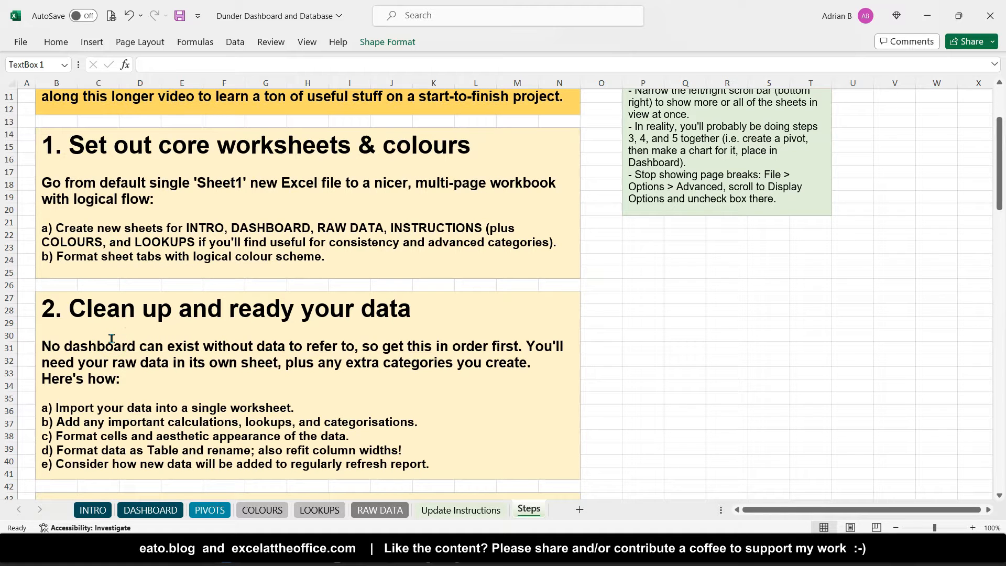
pyautogui.scroll(-1, 112, 339)
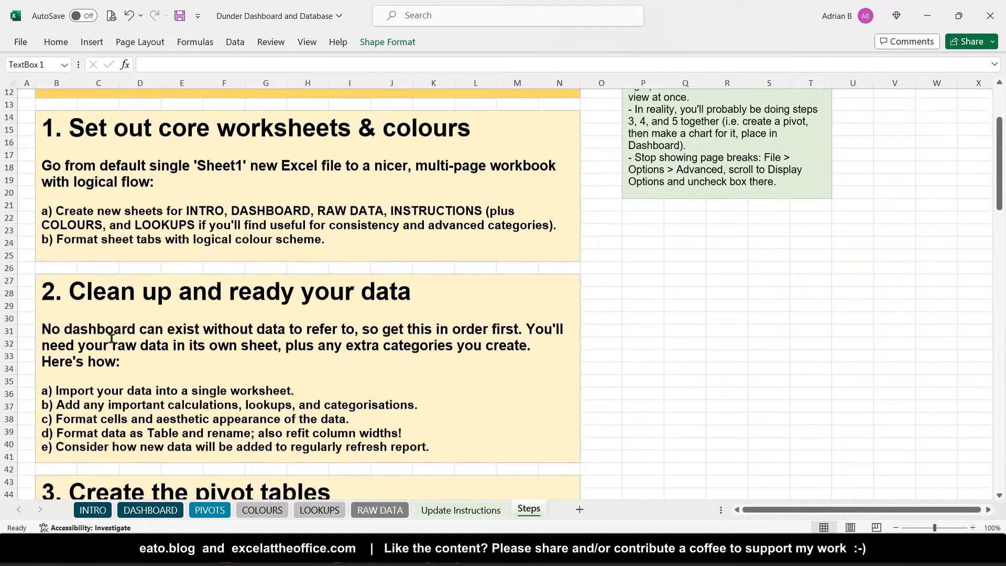
pyautogui.scroll(-2, 111, 338)
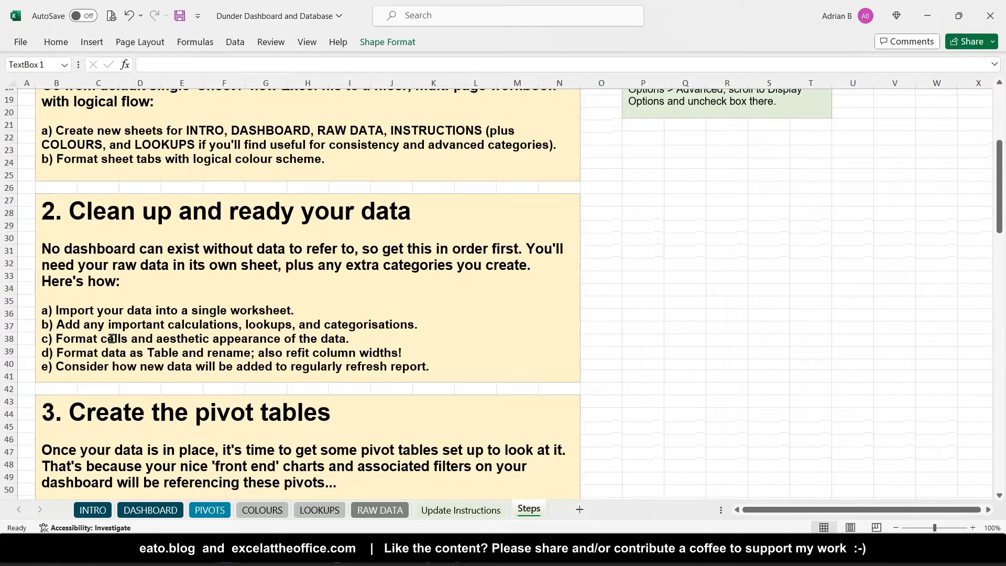
pyautogui.click(190, 295)
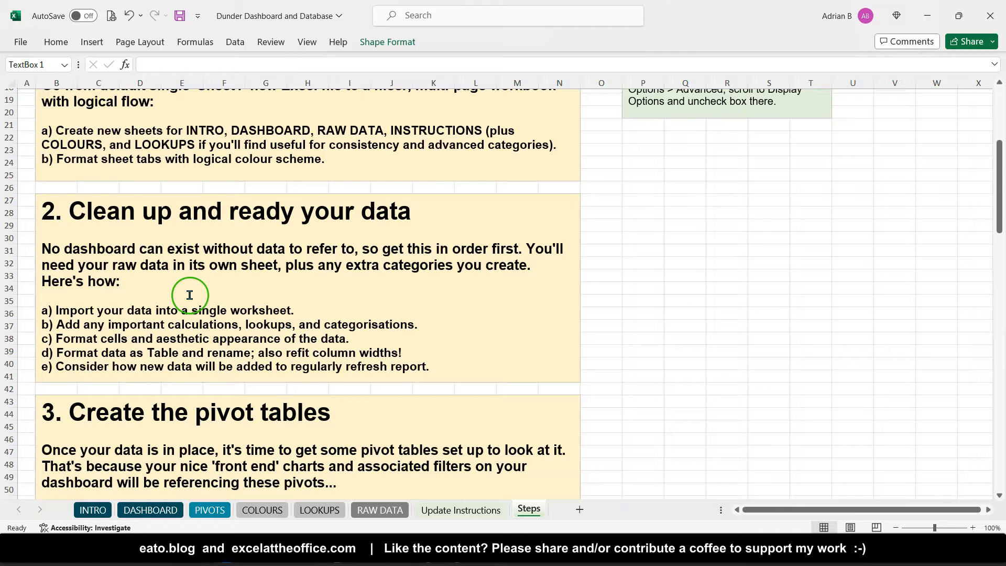
pyautogui.scroll(6, 189, 295)
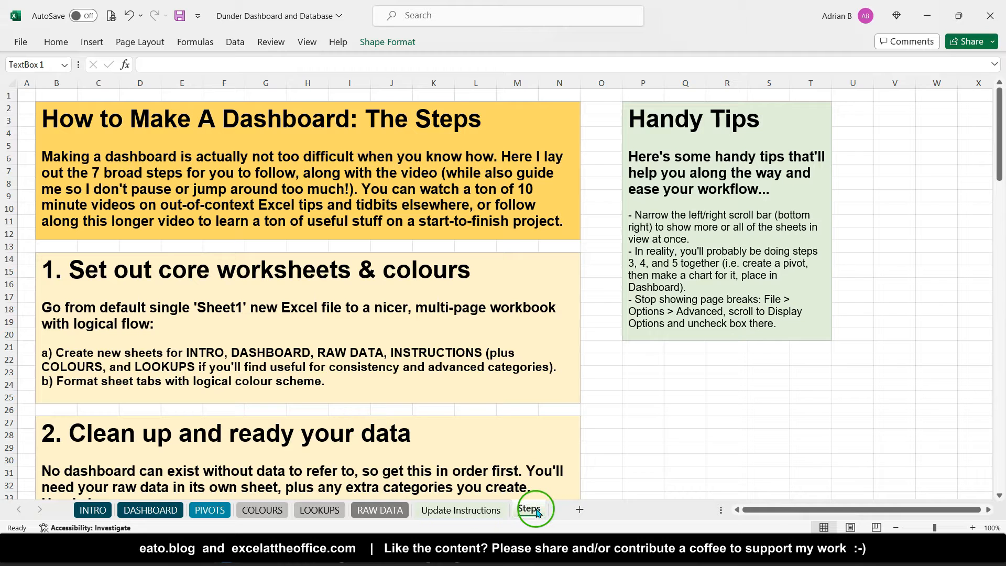
# Step: View the blank Book1 workbook and return to the Dunder Dashboard and Database workbook
pyautogui.moveTo(236, 562)
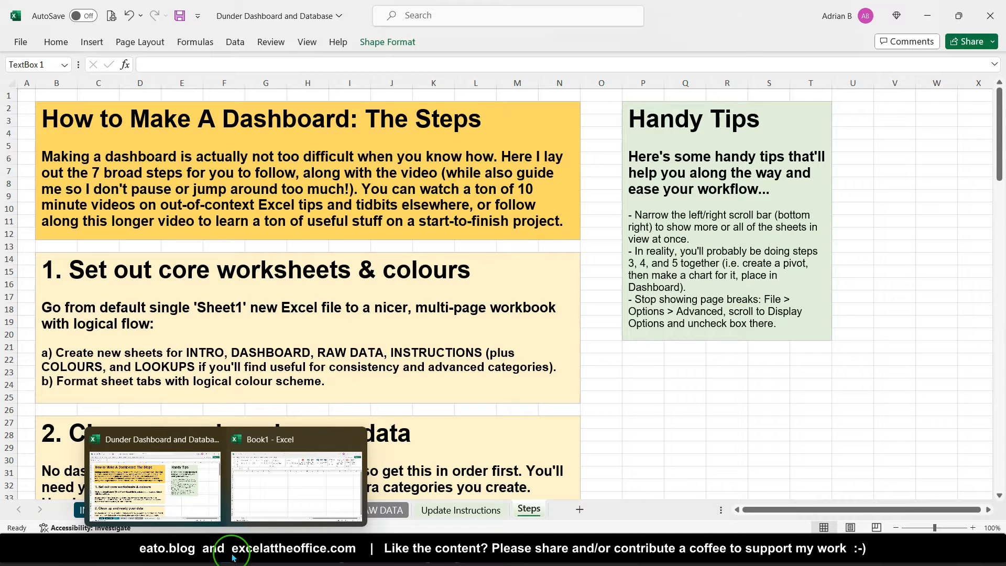
pyautogui.click(271, 496)
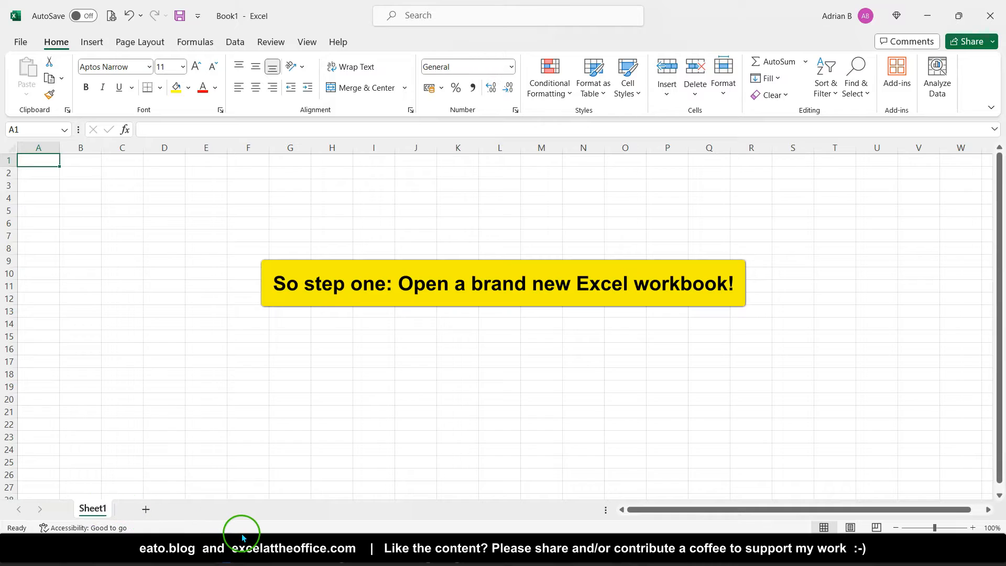
pyautogui.moveTo(215, 545)
pyautogui.click(187, 494)
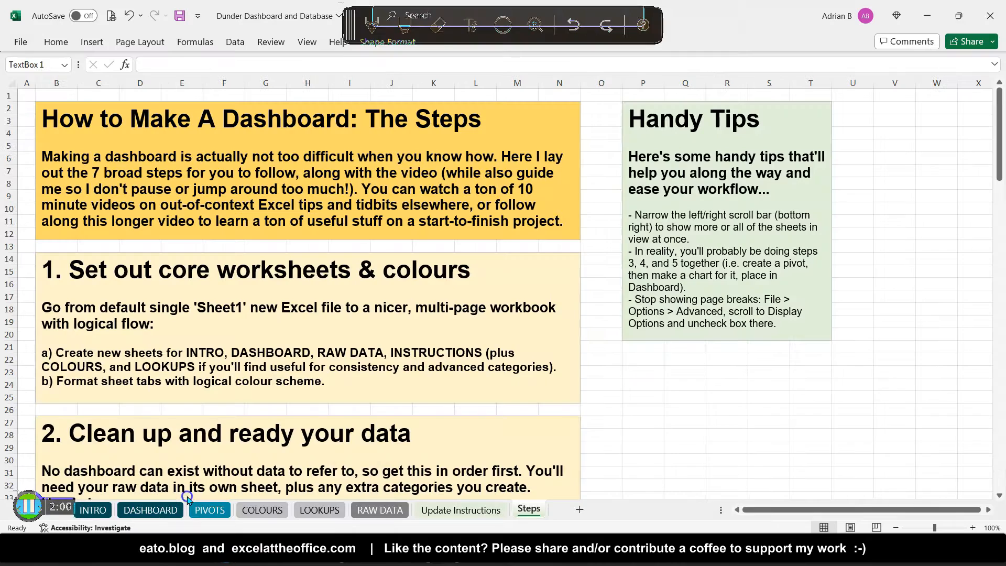
# Step: Copy the Steps sheet into the Book1 workbook and place it after Sheet1
pyautogui.rightClick(529, 509)
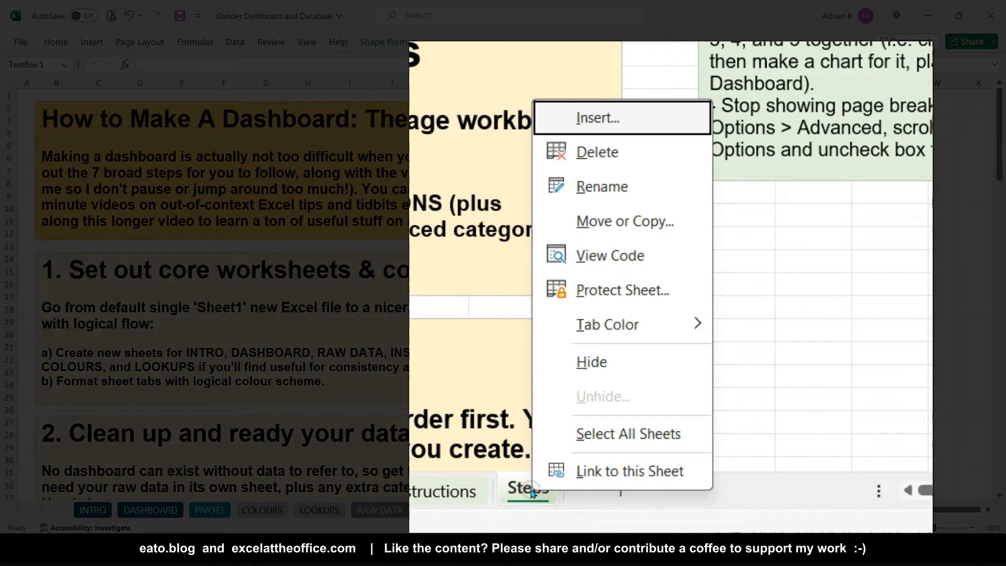
pyautogui.click(622, 224)
pyautogui.click(513, 321)
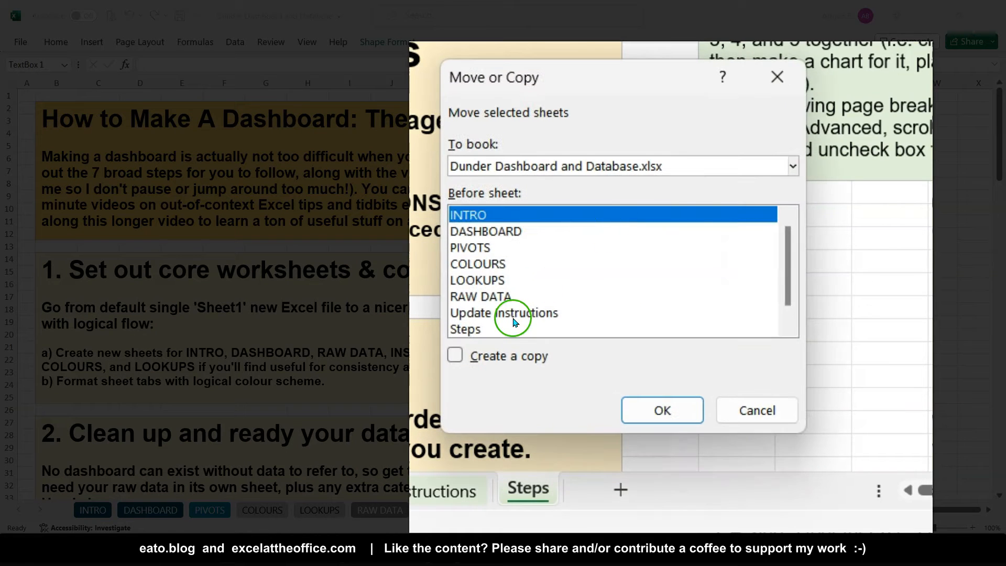
pyautogui.click(455, 356)
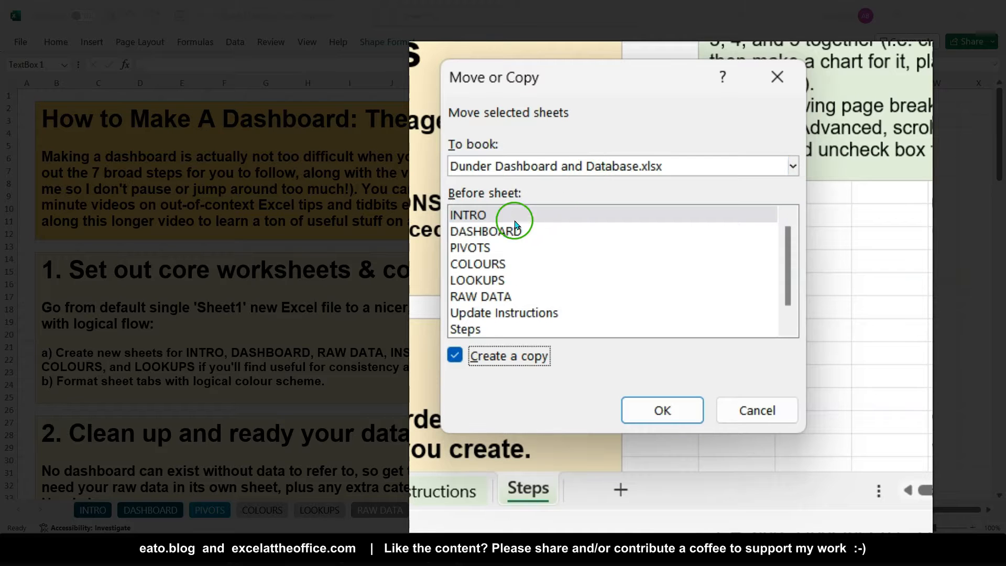
pyautogui.click(537, 166)
pyautogui.click(505, 235)
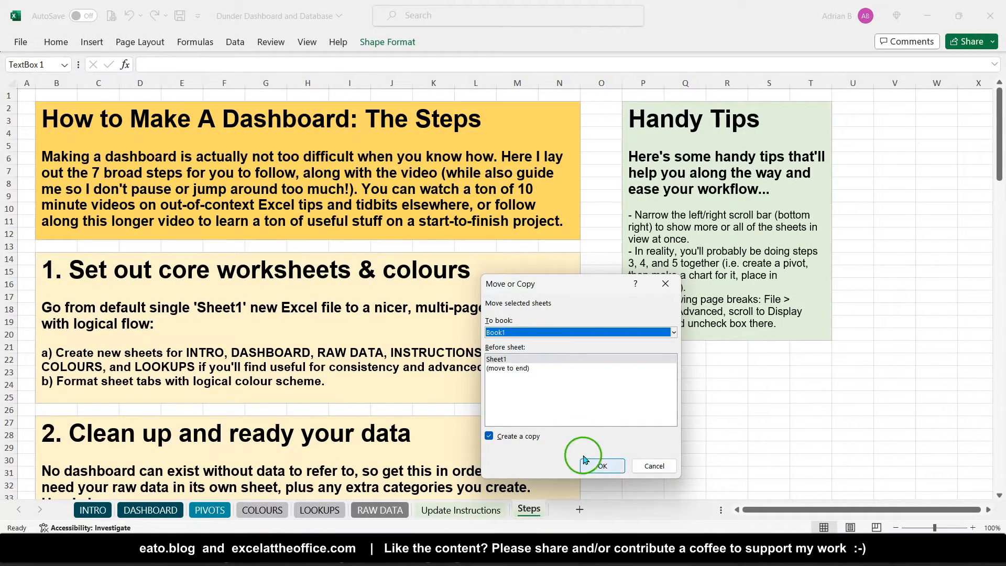
pyautogui.click(602, 465)
pyautogui.click(90, 516)
pyautogui.moveTo(156, 514); pyautogui.dragTo(156, 513)
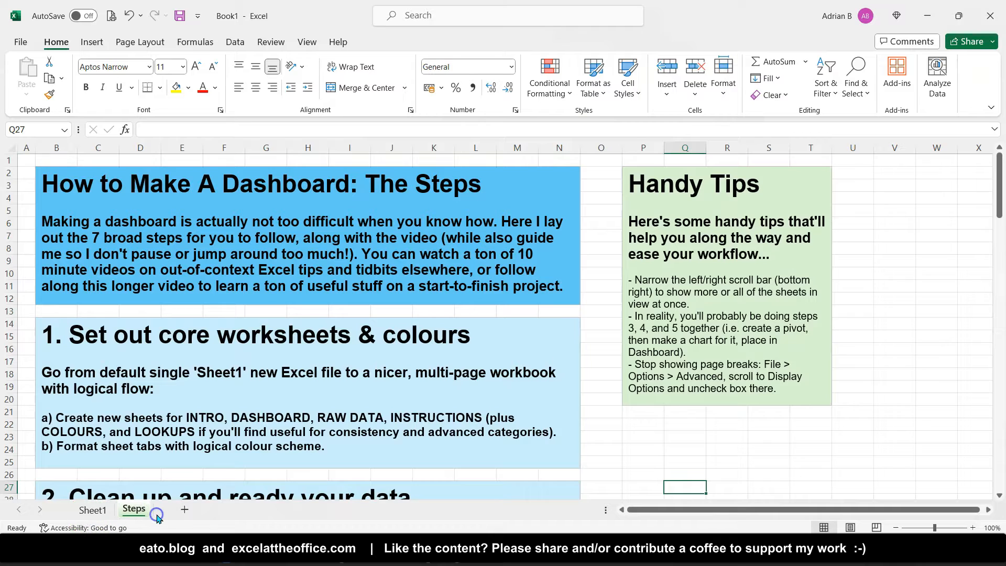
# Step: Change the theme colours of Book1 to Office 2013 - 2022
pyautogui.scroll(-4, 202, 385)
pyautogui.scroll(4, 202, 388)
pyautogui.click(189, 89)
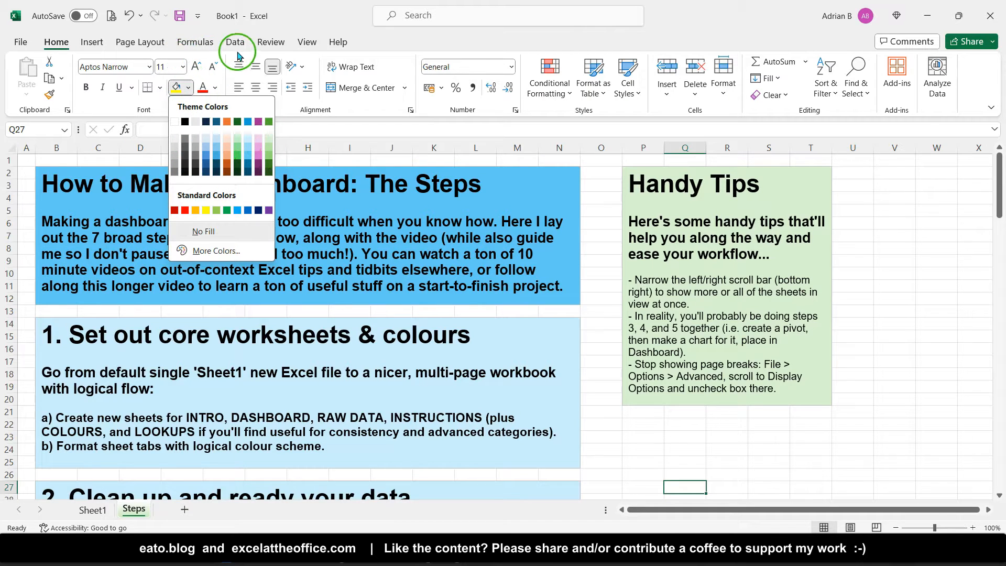
pyautogui.click(139, 43)
pyautogui.click(138, 44)
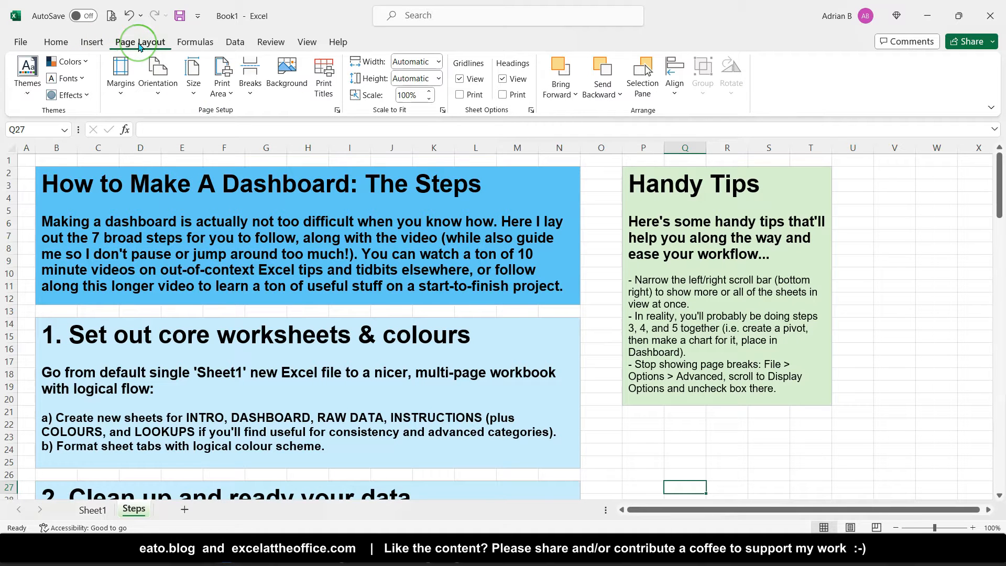
pyautogui.click(78, 62)
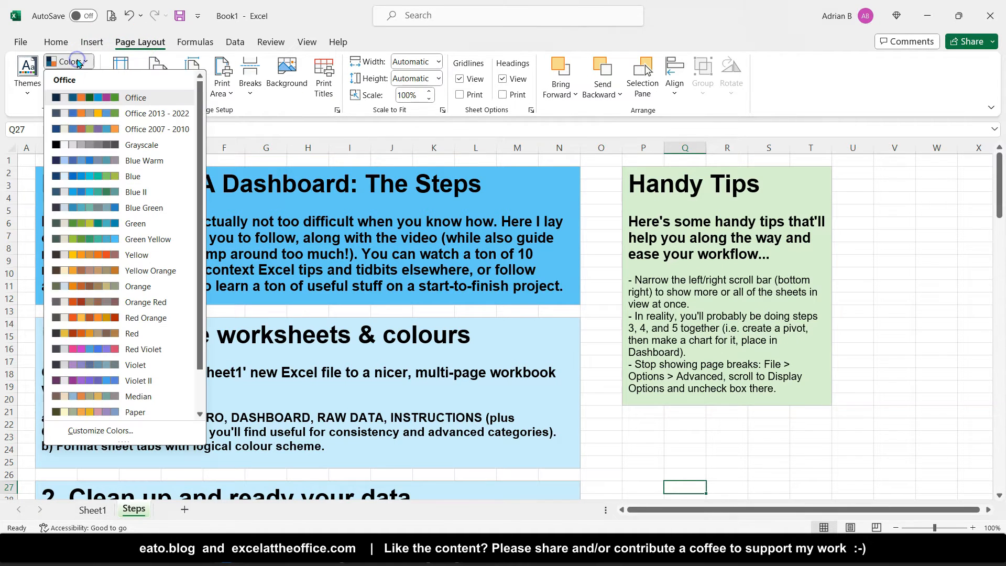
pyautogui.click(137, 100)
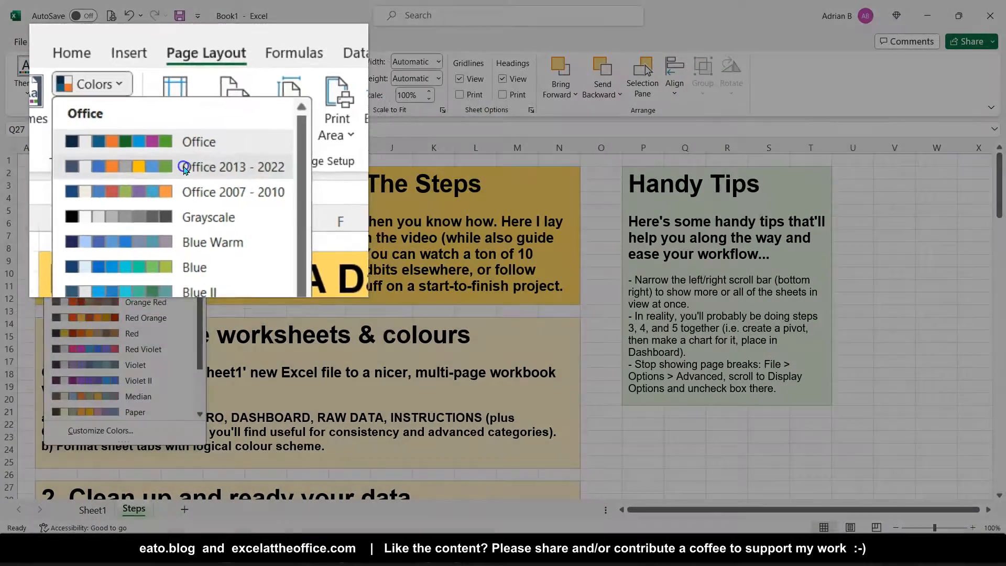
pyautogui.click(126, 114)
# Step: Review section 1 of the Steps sheet on creating new sheets for a multi-page workbook
pyautogui.scroll(-3, 231, 210)
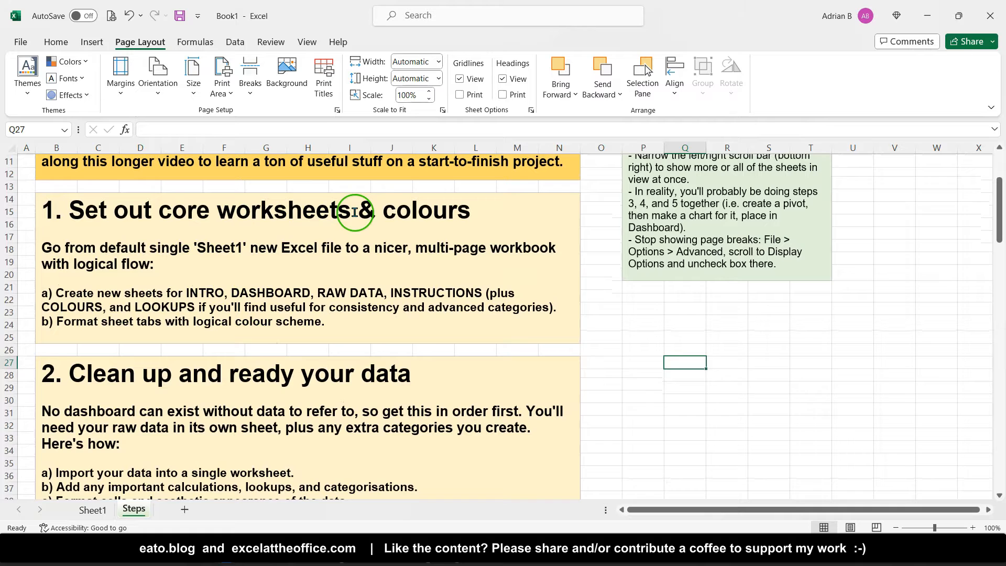
pyautogui.scroll(1, 321, 276)
pyautogui.scroll(2, 321, 276)
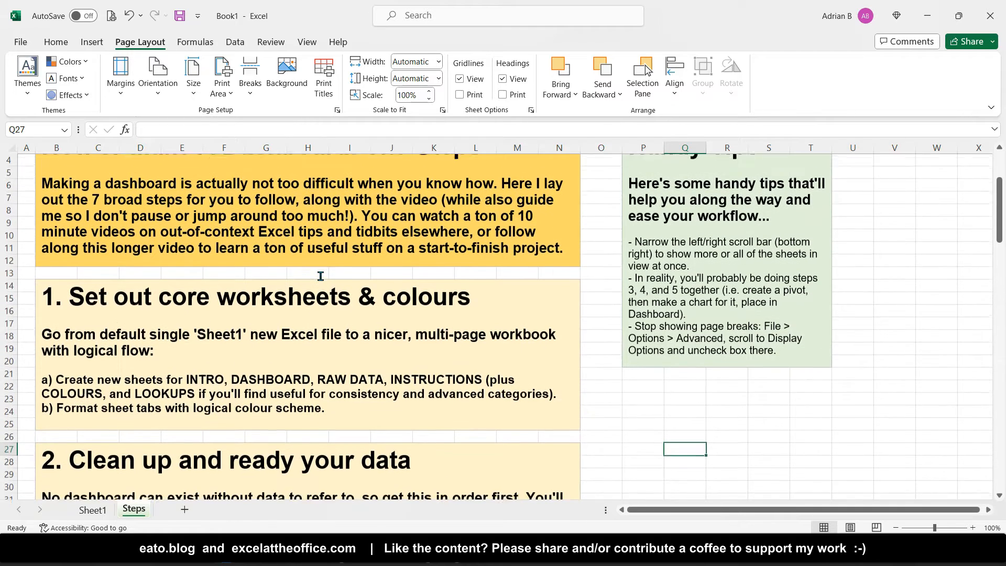
pyautogui.scroll(-2, 320, 276)
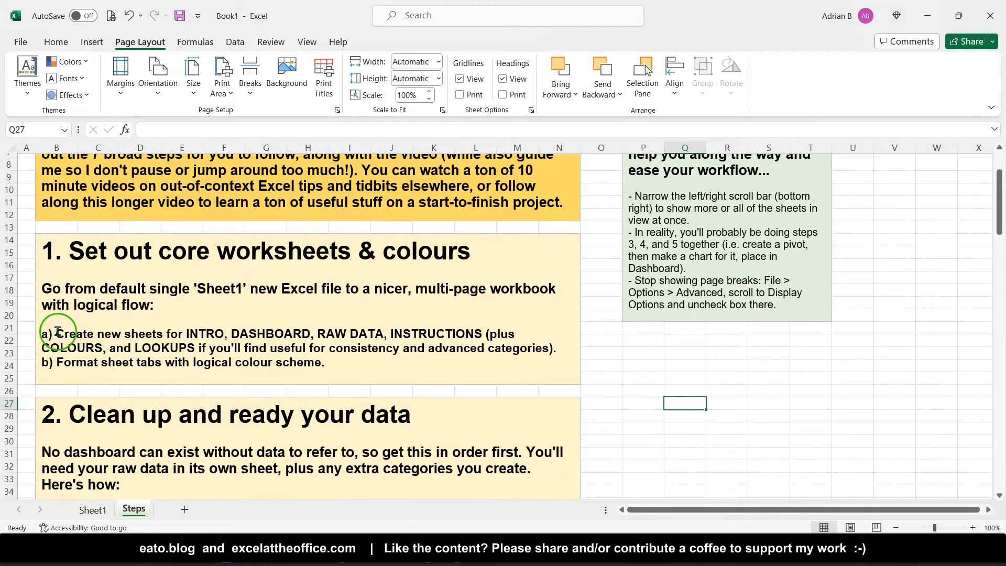
pyautogui.moveTo(57, 332); pyautogui.dragTo(118, 336)
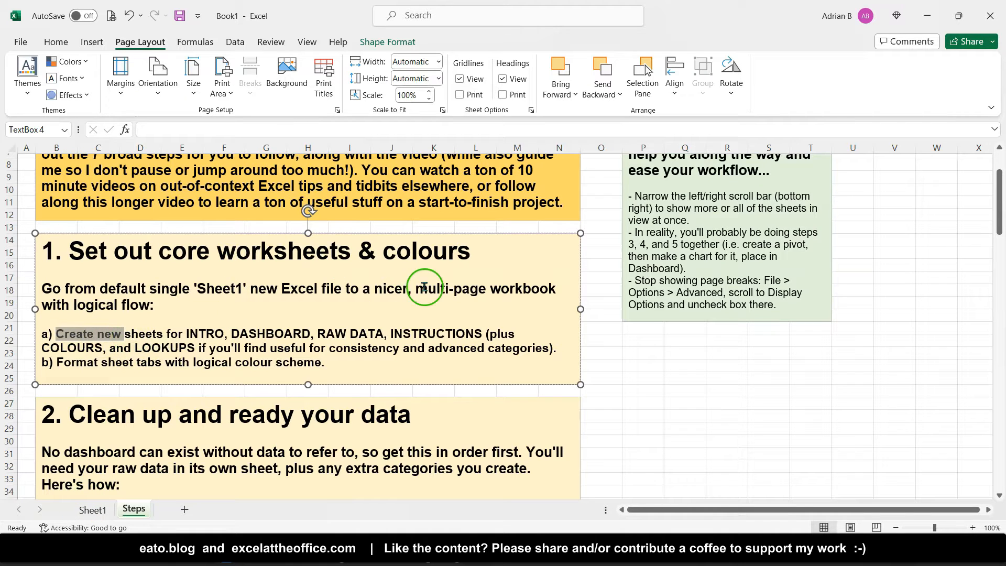
pyautogui.moveTo(374, 288); pyautogui.dragTo(532, 289)
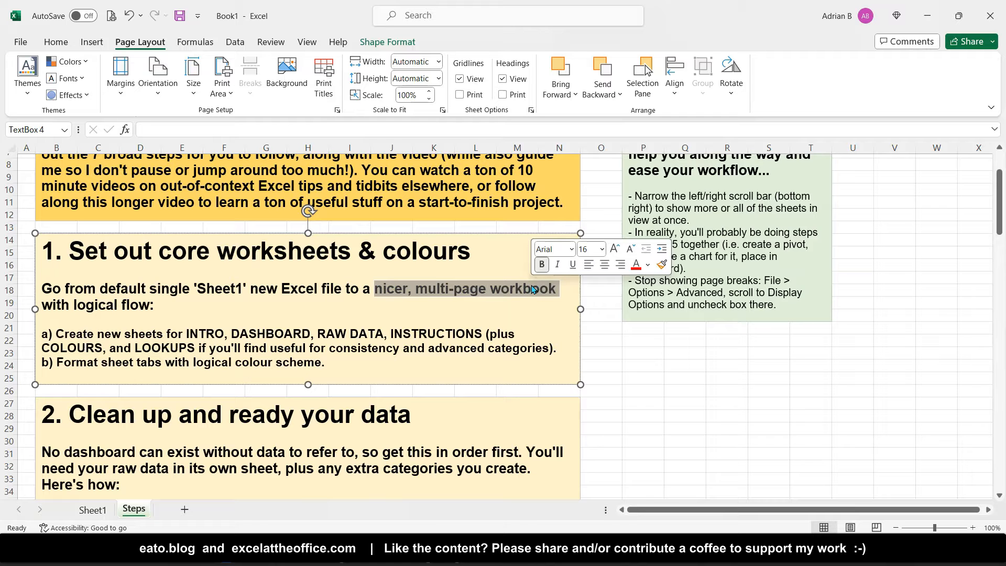
# Step: Switch to the Dunder Dashboard and Database workbook and examine its INTRO, DASHBOARD, PIVOTS and RAW DATA sheets
pyautogui.click(227, 554)
pyautogui.click(157, 490)
pyautogui.click(99, 511)
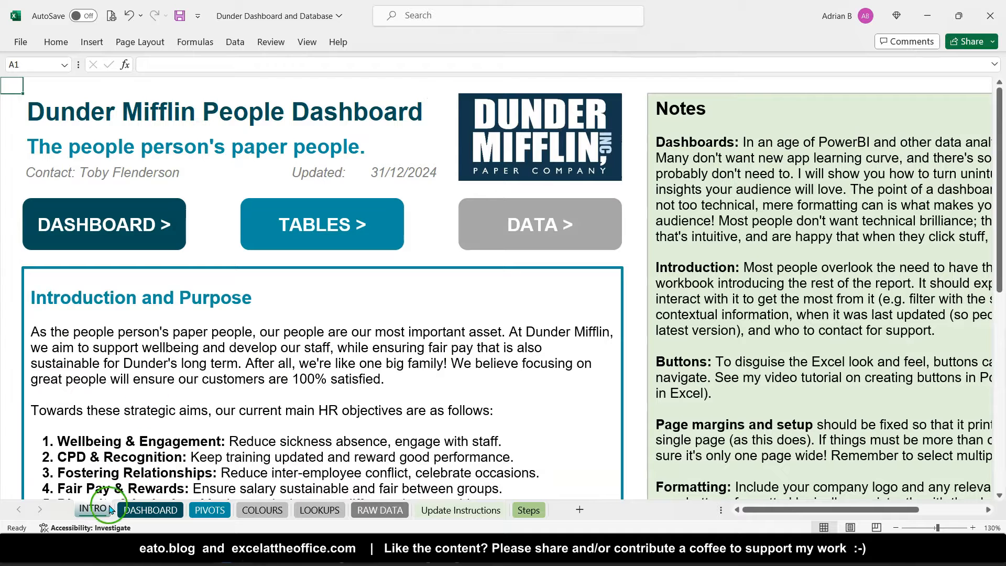
pyautogui.click(140, 512)
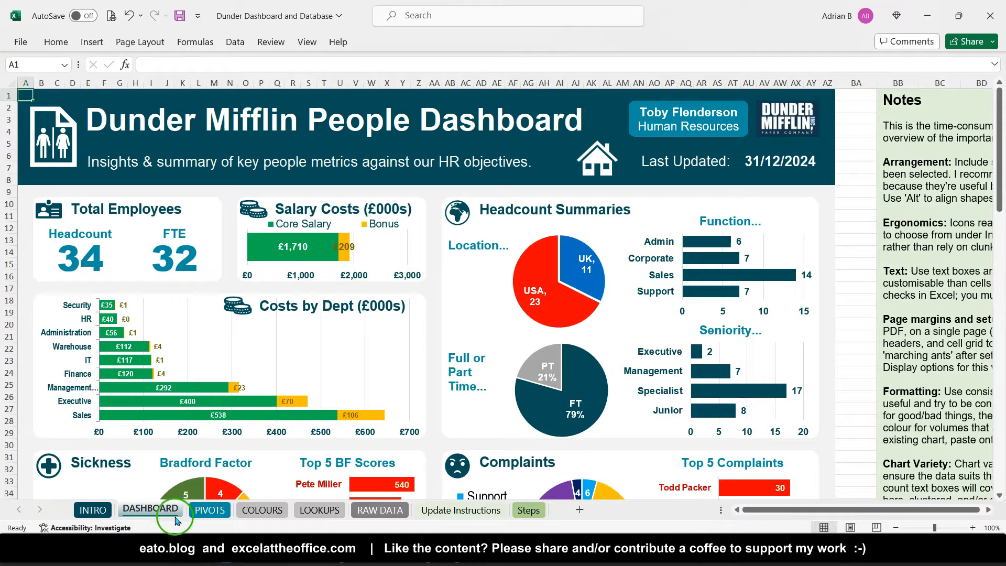
pyautogui.click(198, 513)
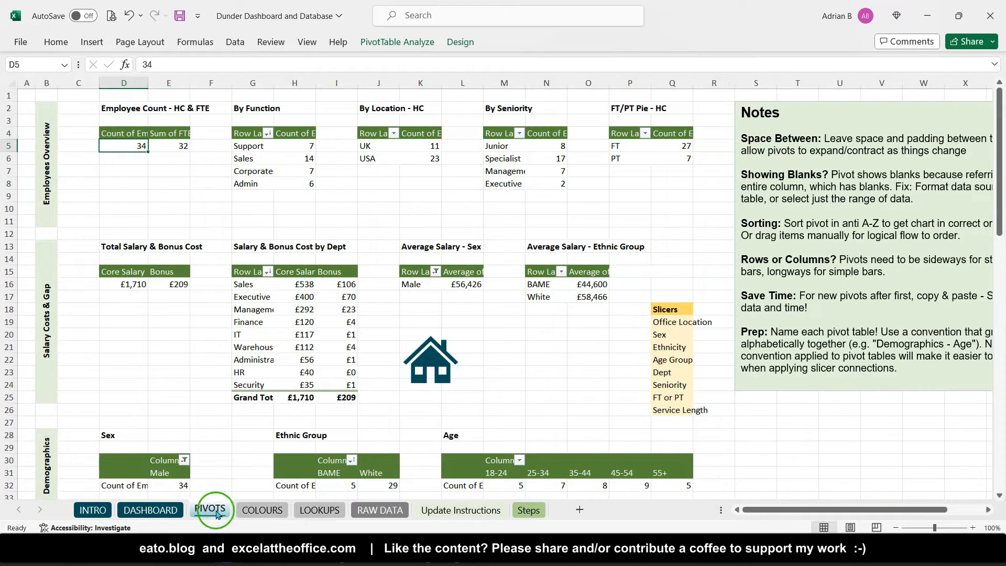
pyautogui.click(244, 512)
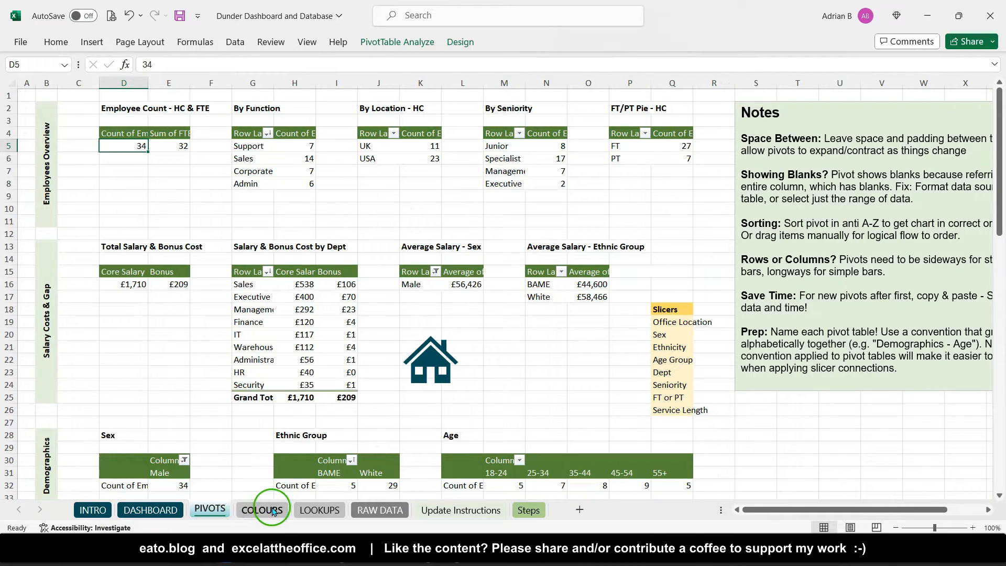
pyautogui.click(371, 509)
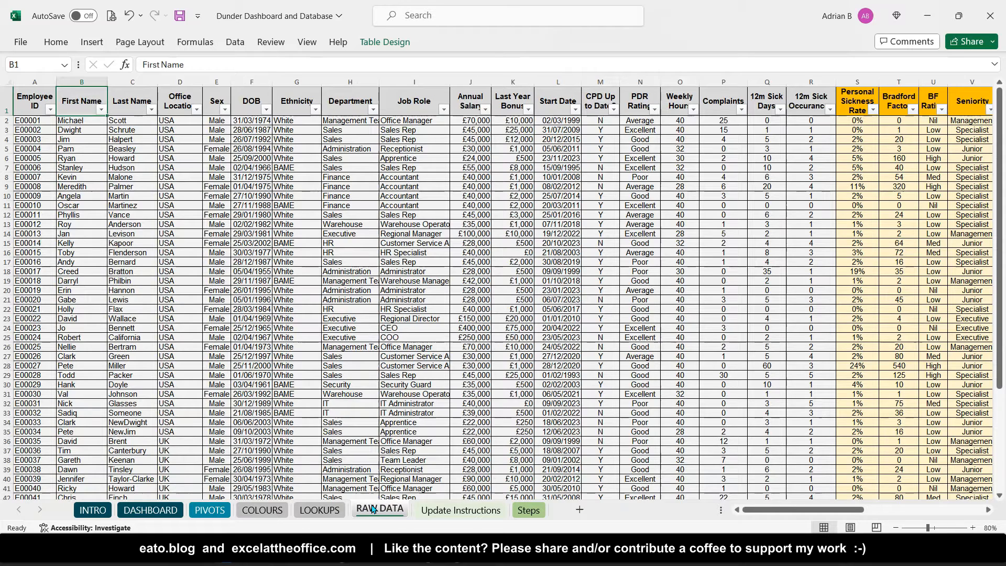
pyautogui.click(101, 510)
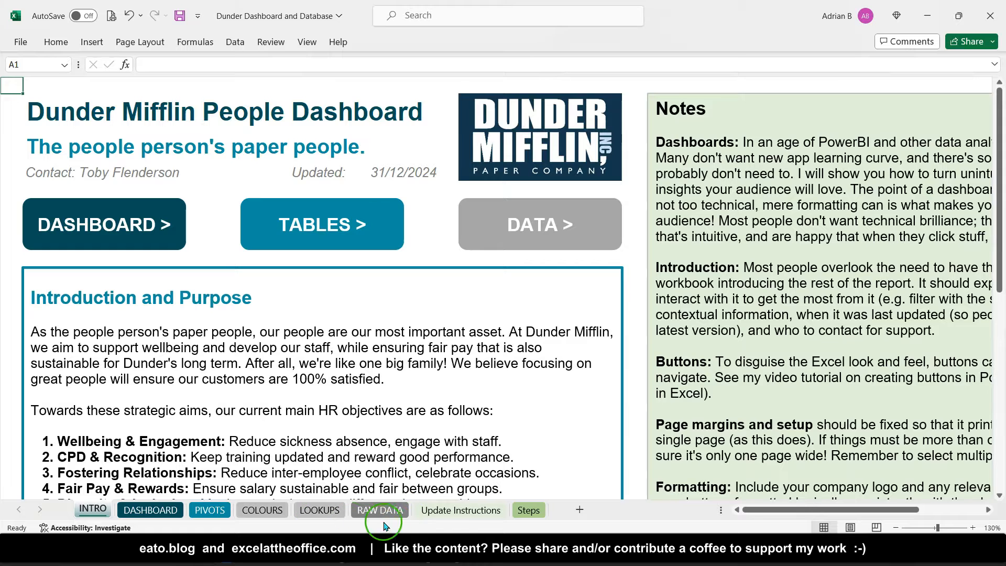
# Step: Switch to the Book1 workbook and add a new worksheet between Sheet1 and Steps
pyautogui.moveTo(381, 564)
pyautogui.moveTo(236, 560)
pyautogui.click(284, 482)
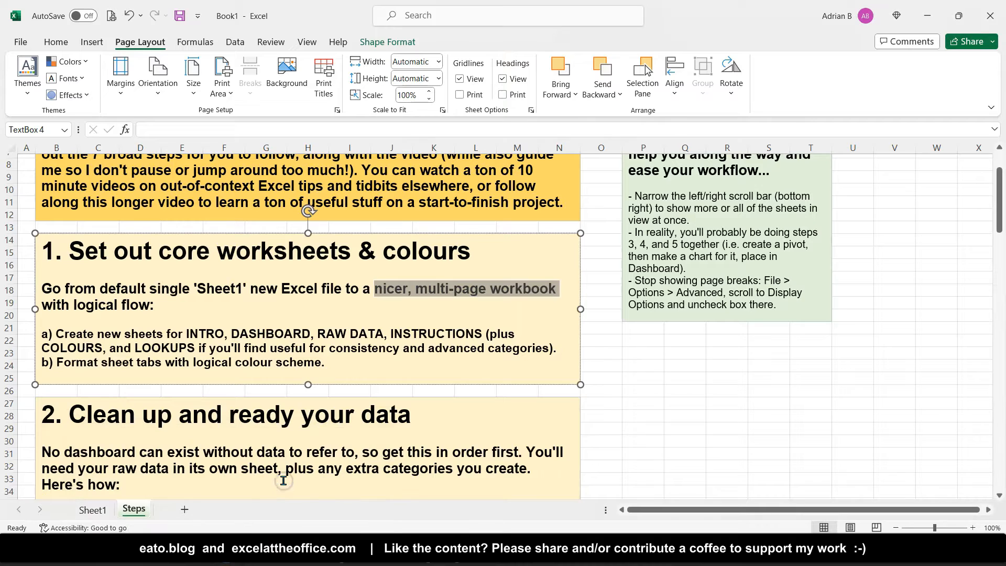
pyautogui.click(587, 340)
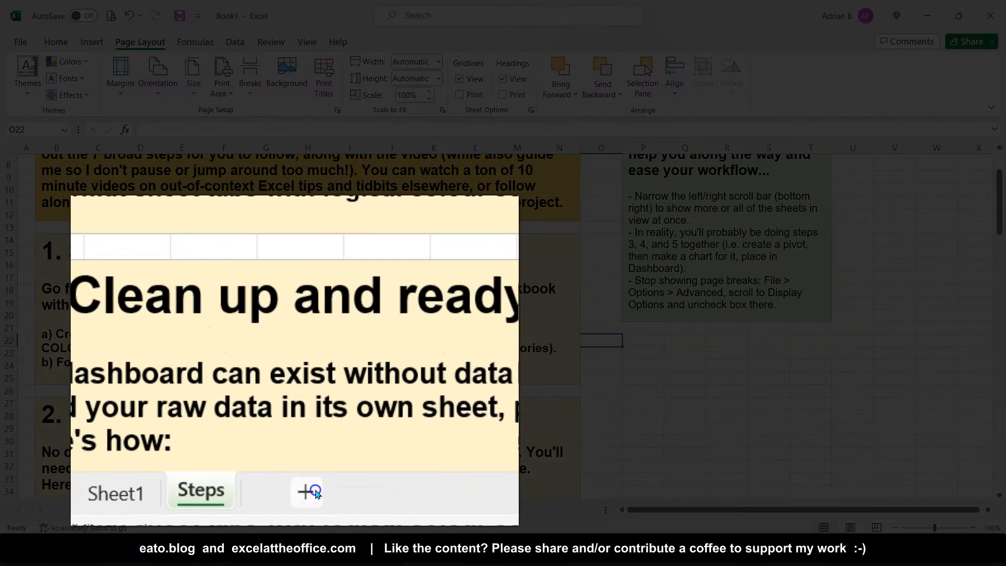
pyautogui.click(285, 495)
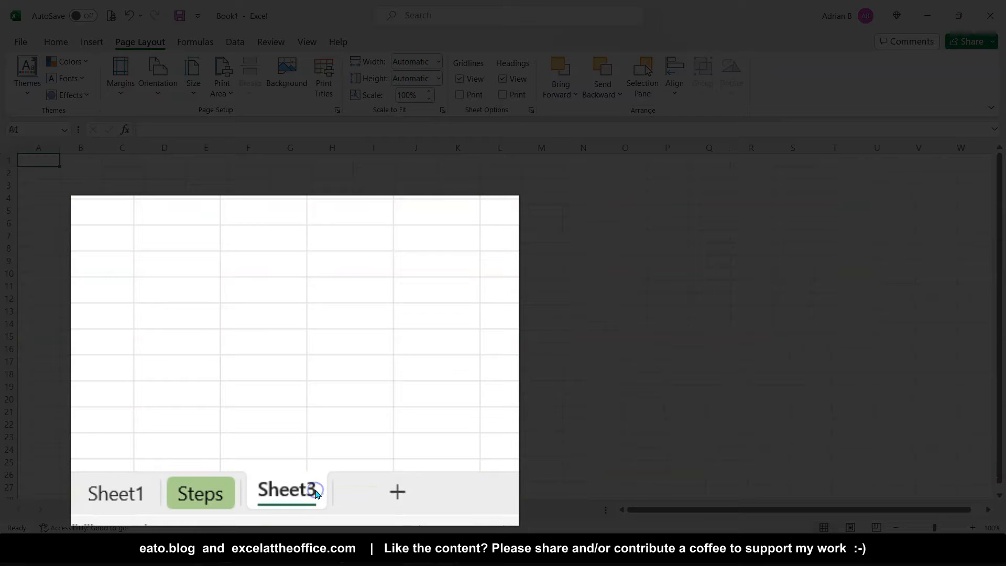
pyautogui.moveTo(308, 494); pyautogui.dragTo(261, 495)
pyautogui.moveTo(187, 493); pyautogui.dragTo(194, 493)
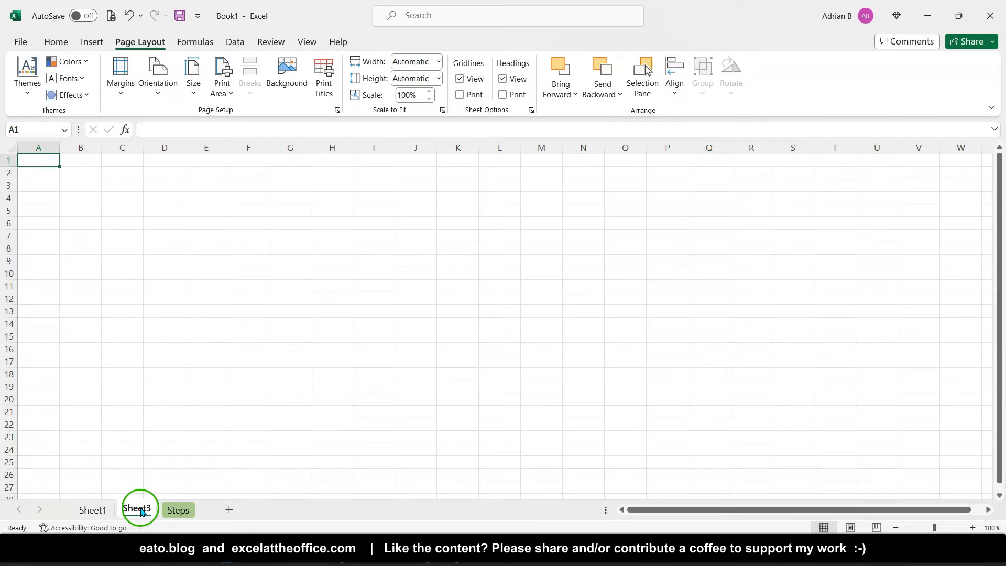
# Step: Rename the newly added worksheet between Sheet1 and Steps as DATA
pyautogui.doubleClick(141, 510)
pyautogui.write('DATA')
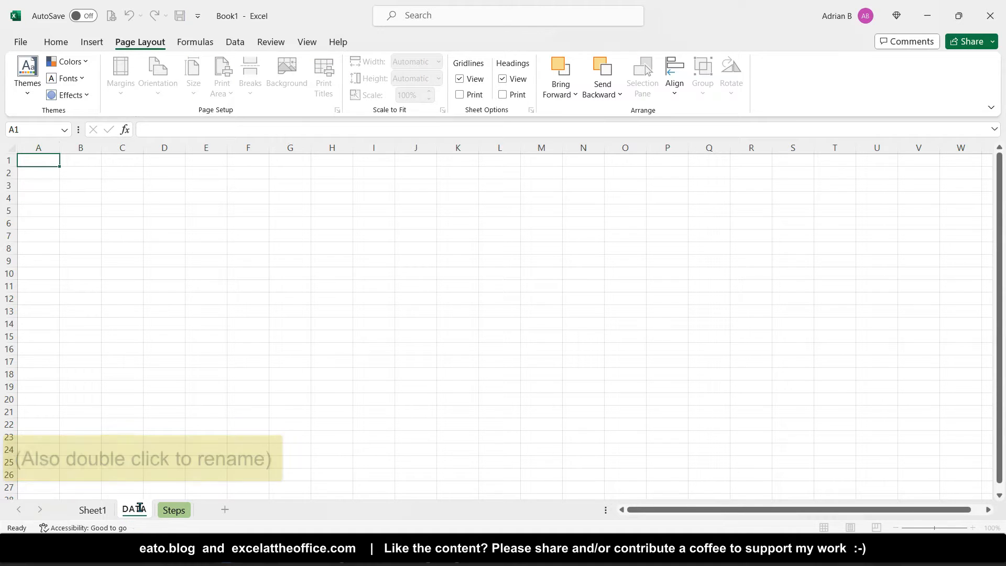
pyautogui.press('Return')
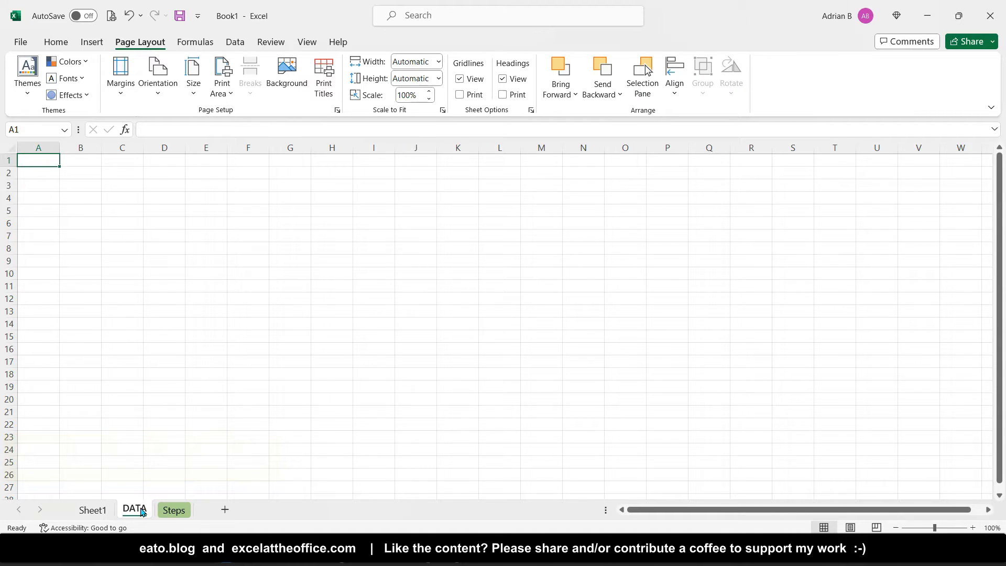
# Step: Add another worksheet, place it before DATA and name it INTRO
pyautogui.click(231, 509)
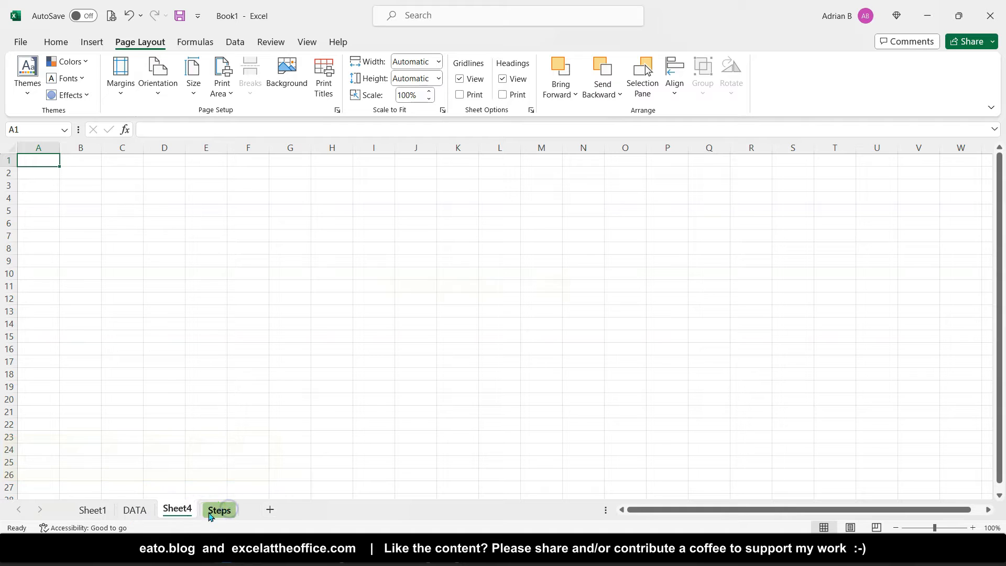
pyautogui.moveTo(180, 509); pyautogui.dragTo(136, 511)
pyautogui.doubleClick(135, 509)
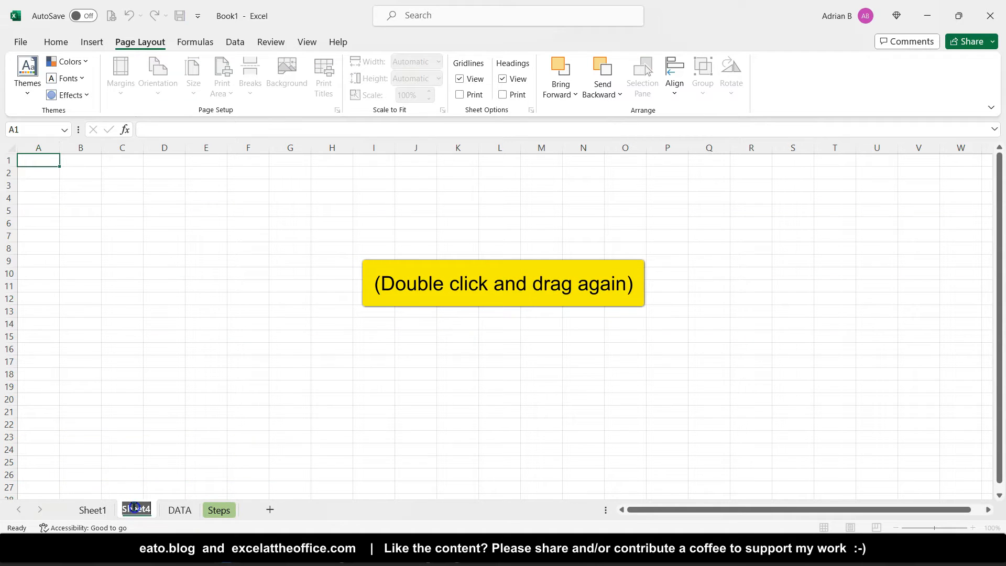
pyautogui.write('INTRO')
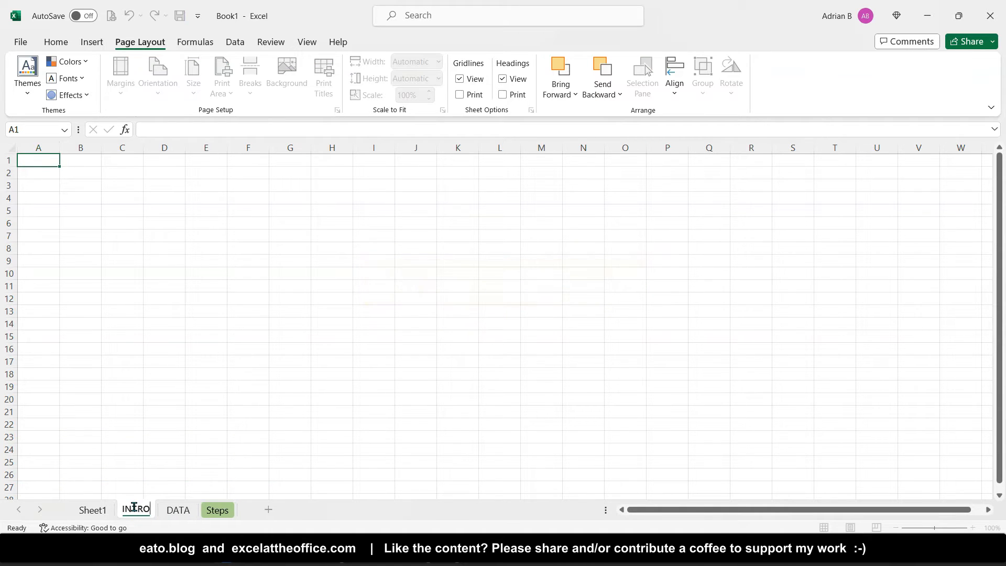
pyautogui.press('Return')
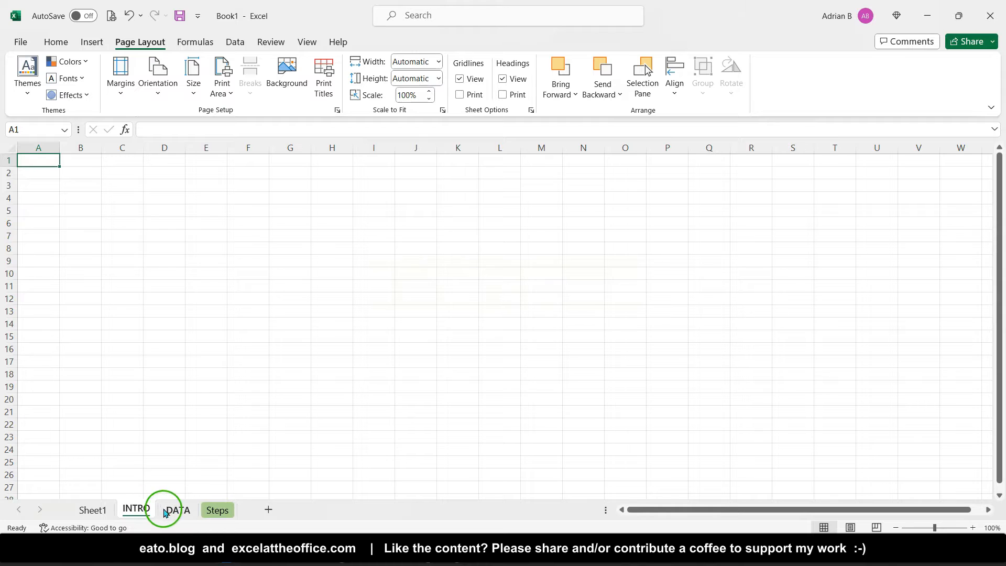
# Step: Add a worksheet between INTRO and DATA and name it DASBOARD
pyautogui.click(261, 513)
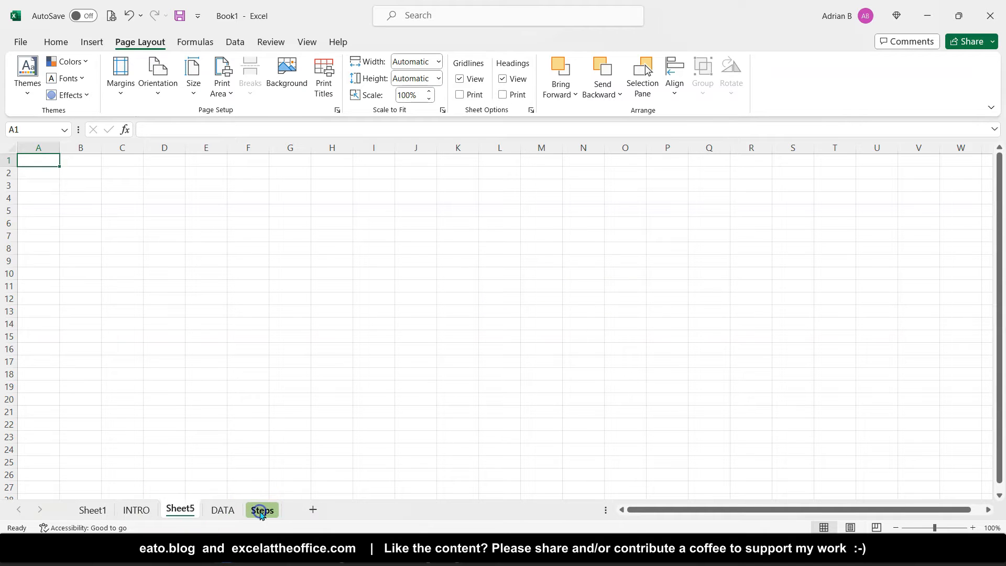
pyautogui.doubleClick(187, 508)
pyautogui.write('D')
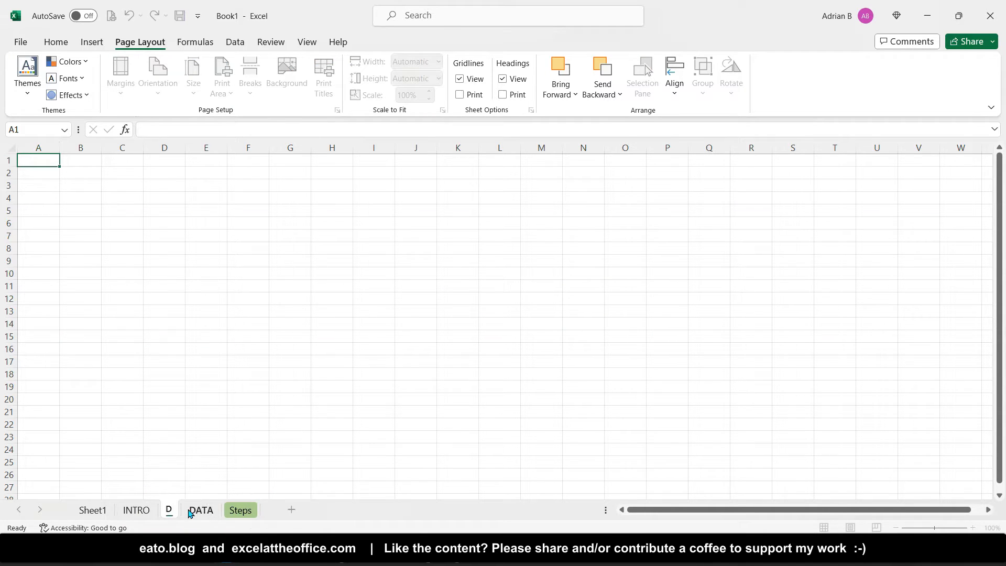
pyautogui.write('ASHBOARD')
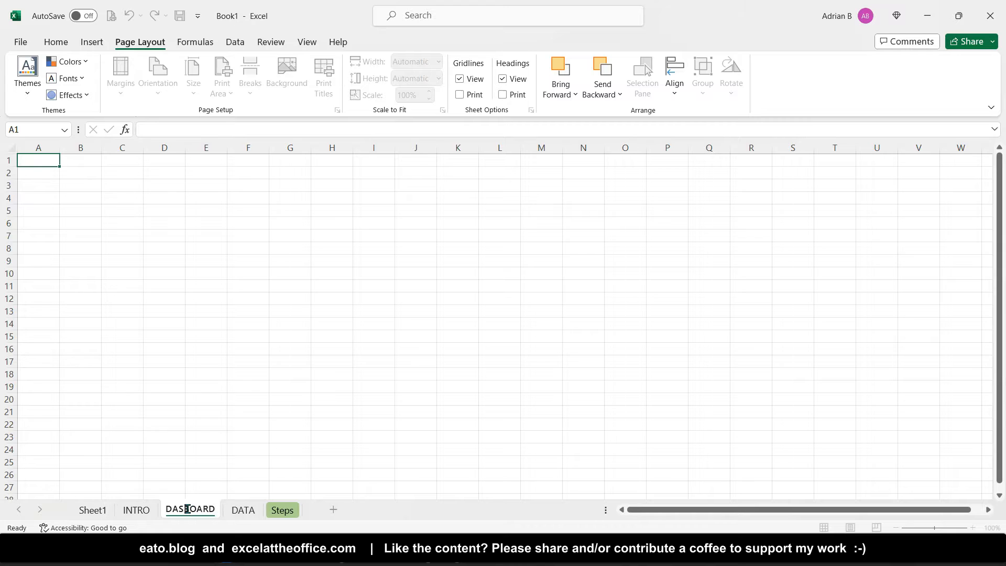
pyautogui.press('Return')
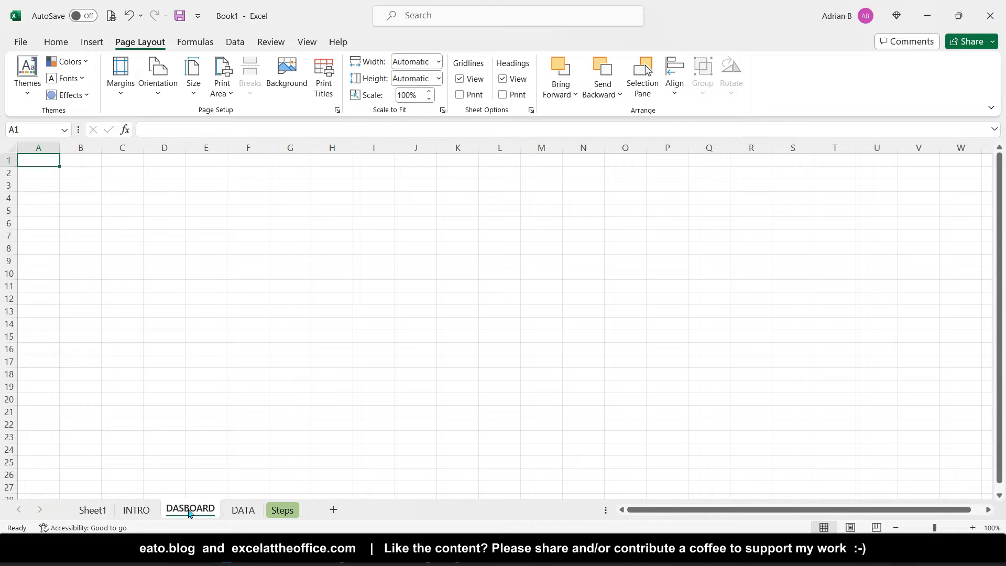
# Step: Add a worksheet between DASBOARD and DATA and name it PIVOTS
pyautogui.click(333, 509)
pyautogui.doubleClick(245, 508)
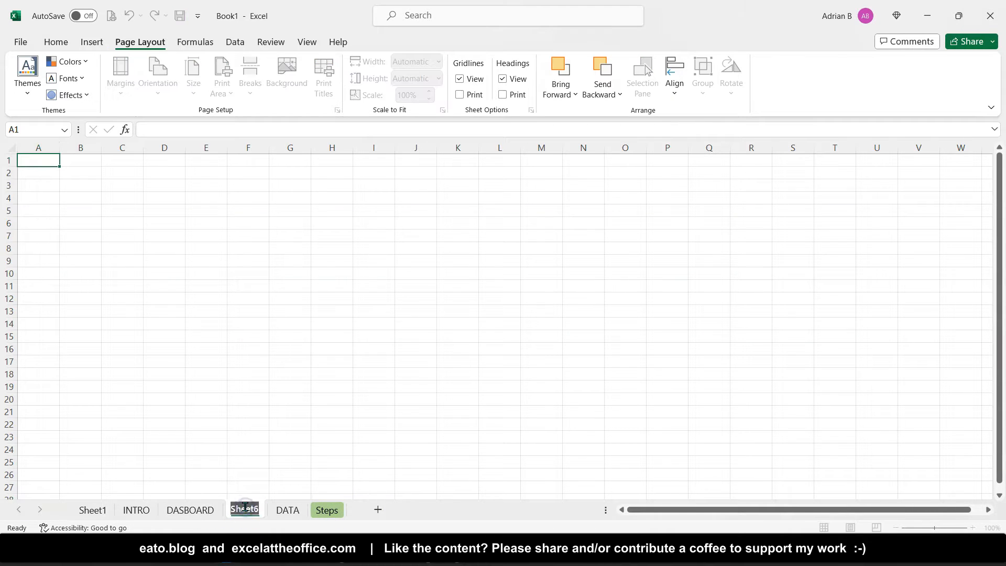
pyautogui.write('PIVOTS')
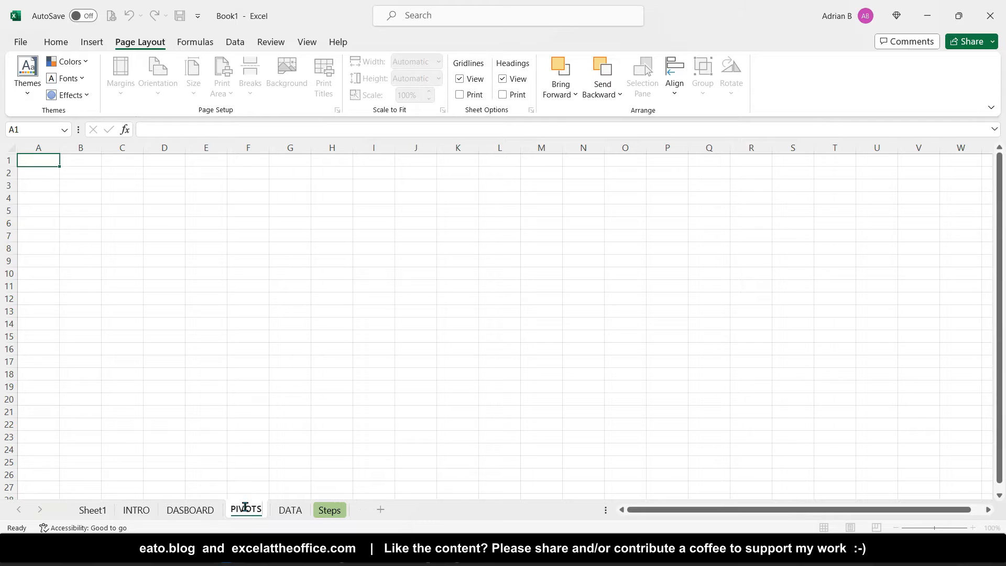
pyautogui.press('Return')
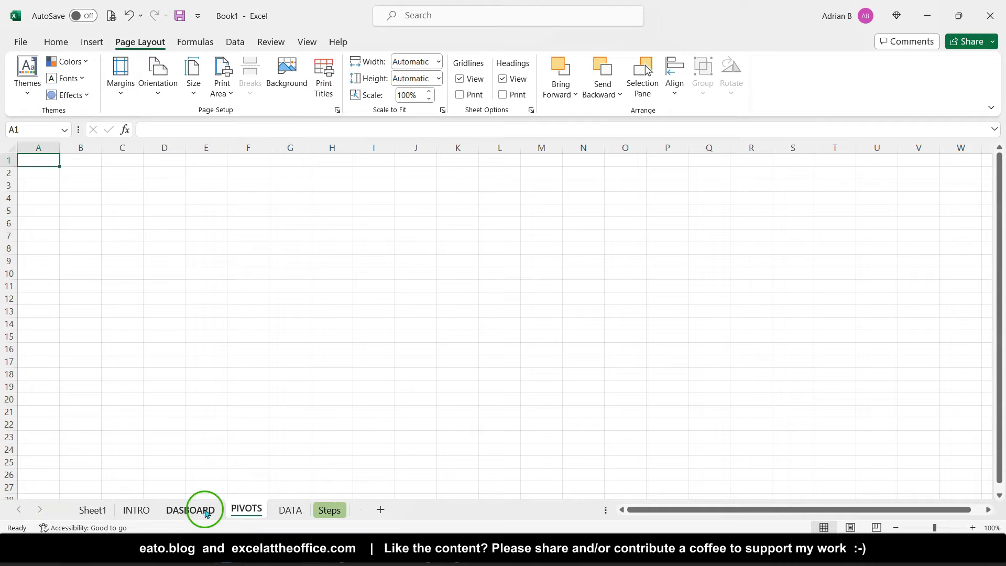
# Step: Add a worksheet, place it between DATA and Steps and name it LOOKUPS
pyautogui.click(380, 511)
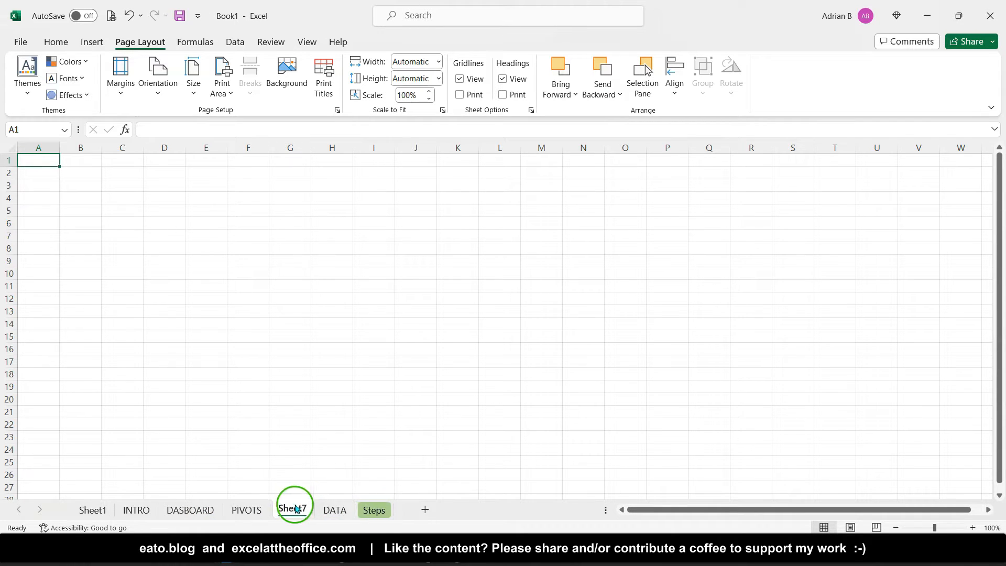
pyautogui.moveTo(357, 507); pyautogui.dragTo(357, 507)
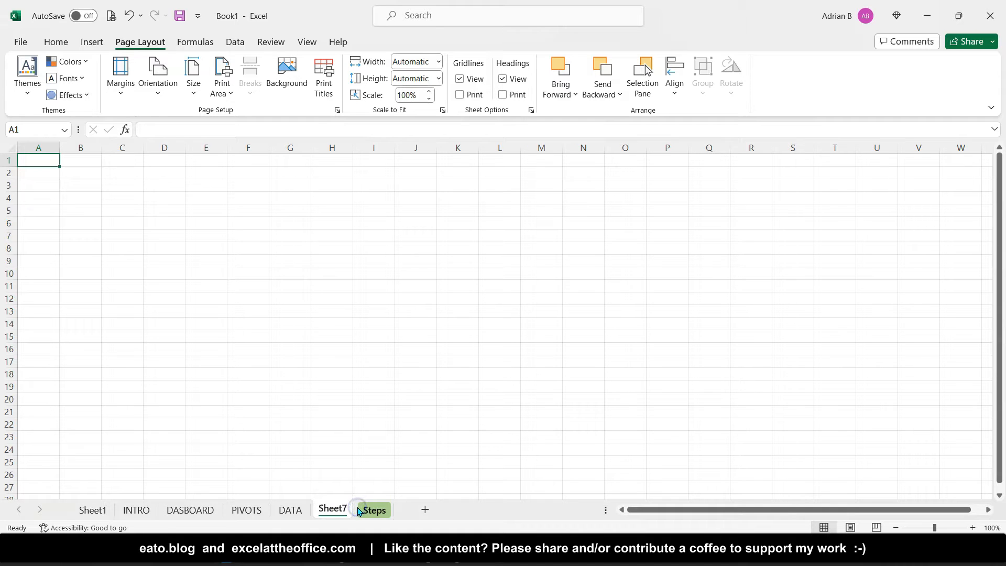
pyautogui.doubleClick(336, 507)
pyautogui.write('LOOK')
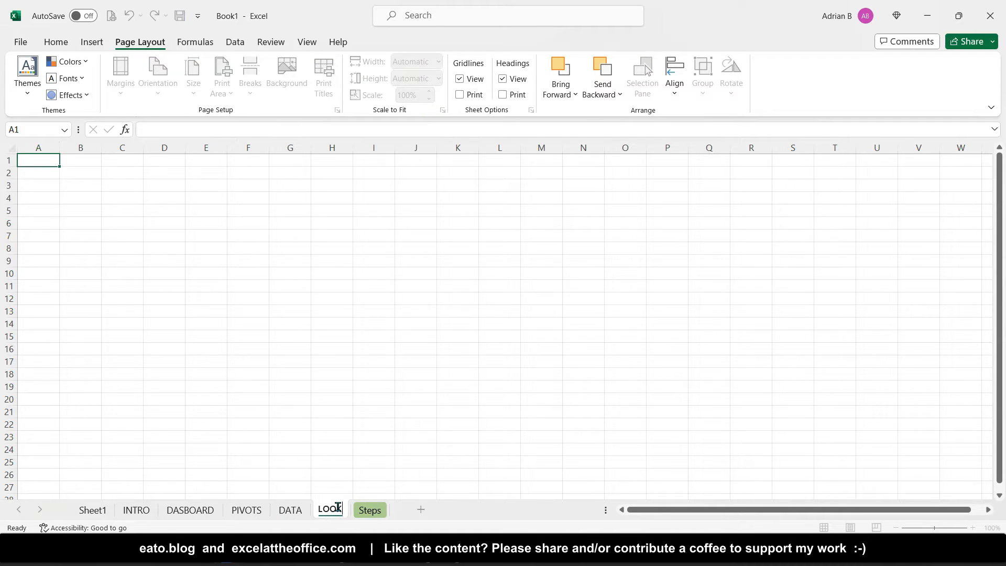
pyautogui.write('UPS')
pyautogui.press('Return')
pyautogui.click(290, 510)
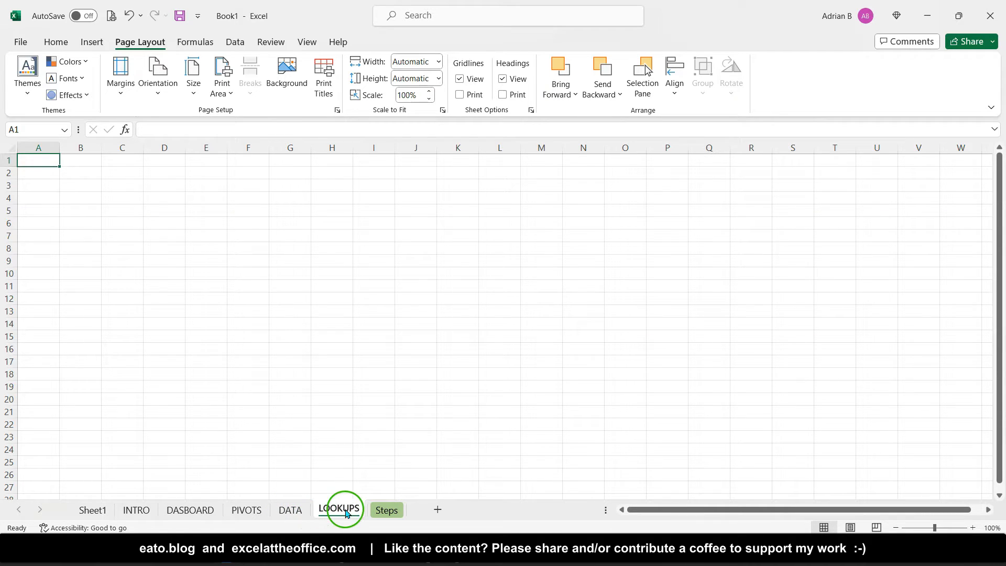
# Step: Add a worksheet between LOOKUPS and Steps and name it COLOURS
pyautogui.click(437, 509)
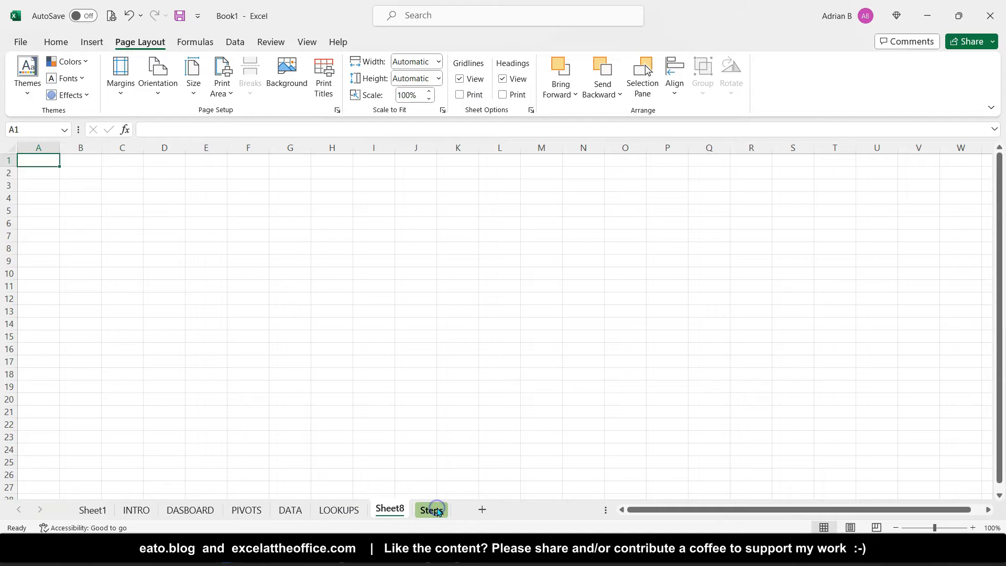
pyautogui.doubleClick(388, 509)
pyautogui.write('calo')
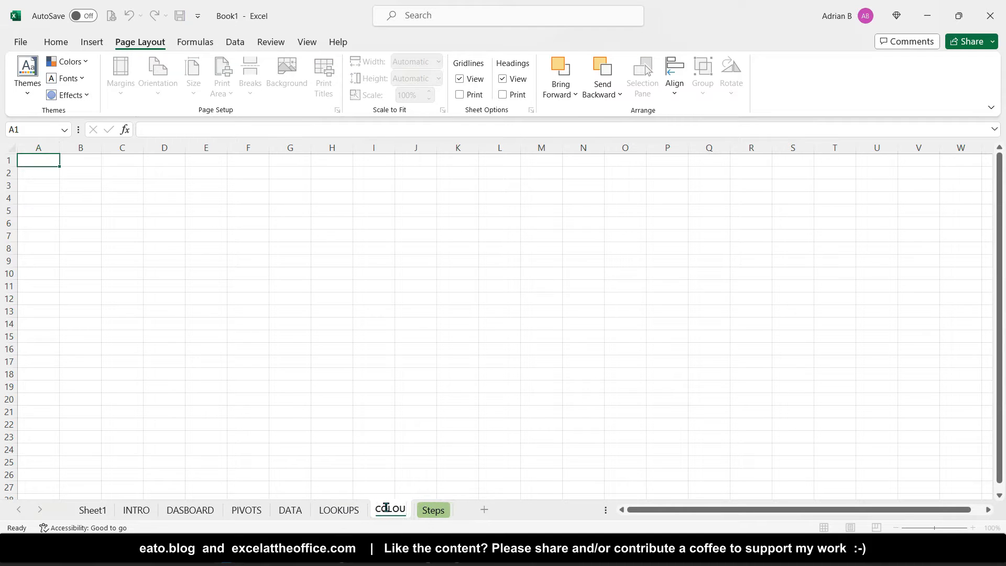
pyautogui.write('URS')
pyautogui.press('Return')
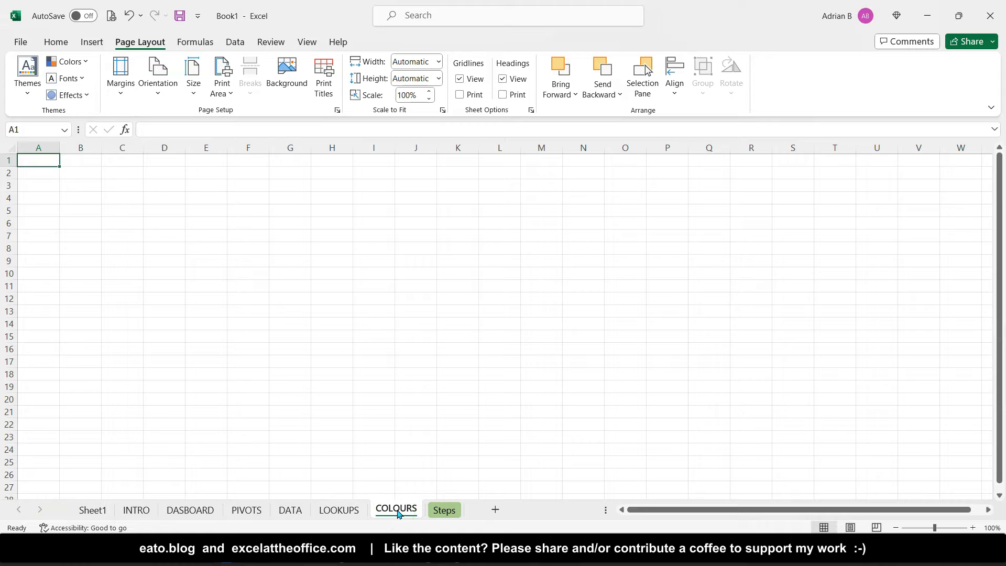
pyautogui.doubleClick(135, 512)
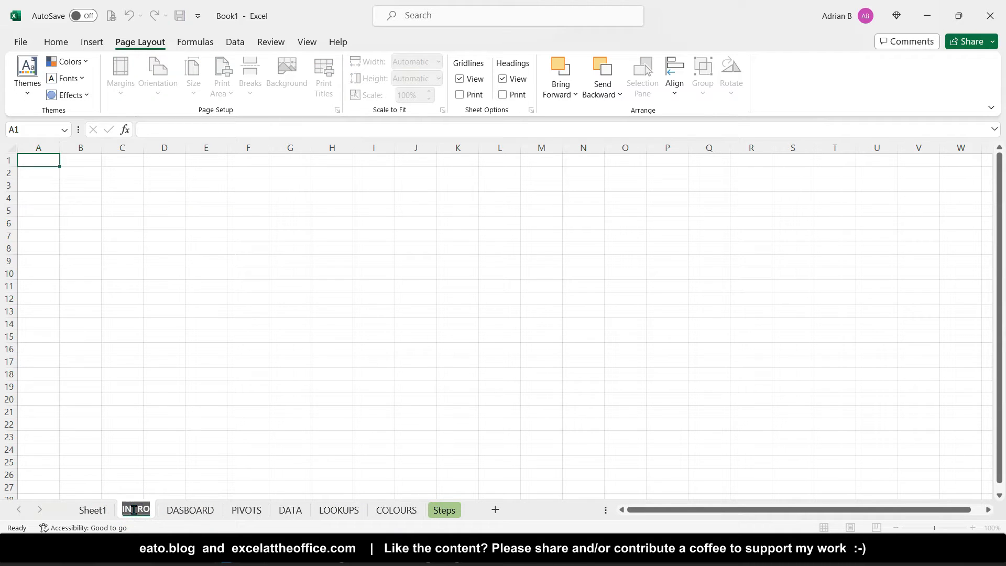
pyautogui.doubleClick(189, 509)
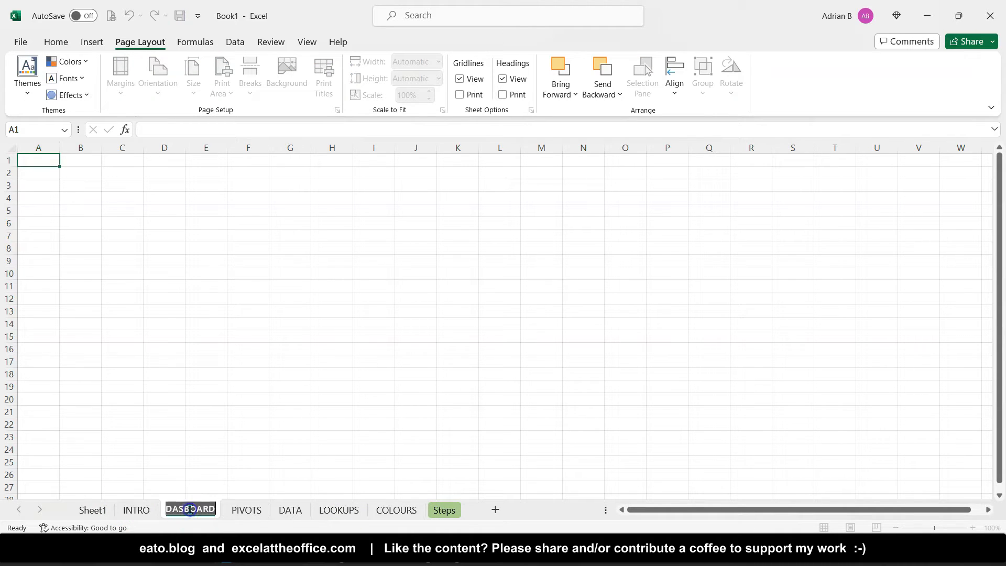
pyautogui.doubleClick(242, 509)
pyautogui.doubleClick(292, 509)
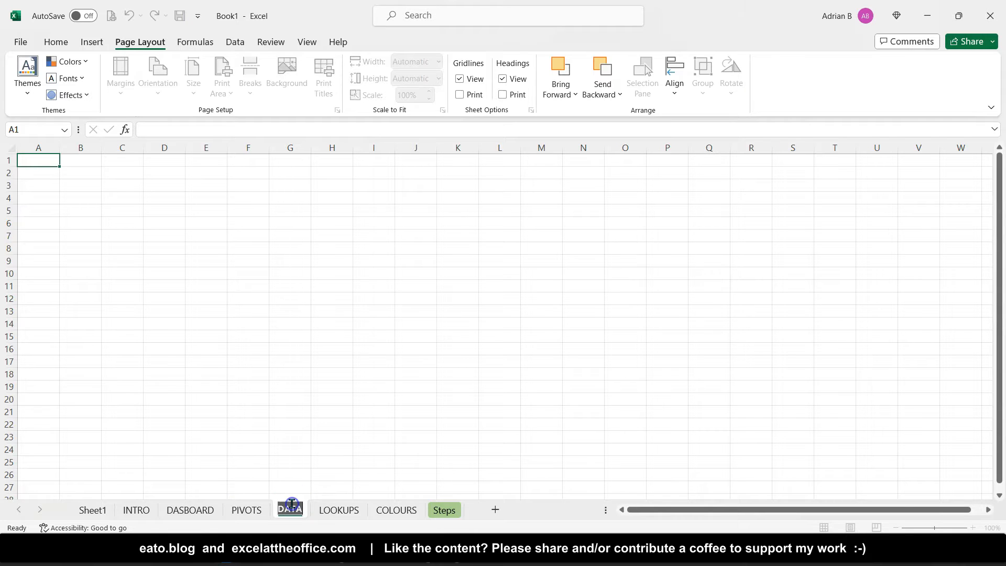
pyautogui.click(343, 508)
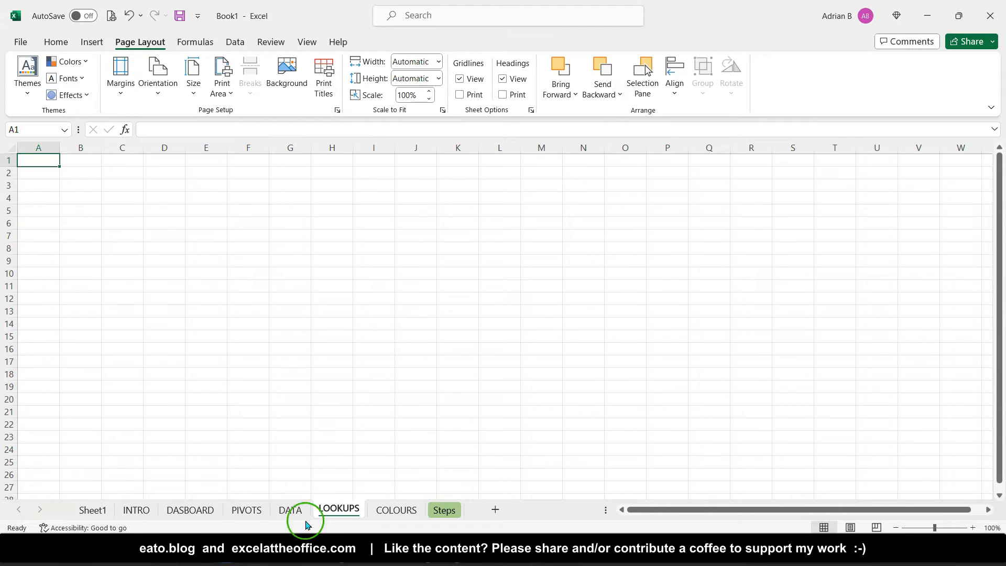
# Step: Delete the blank Sheet1 worksheet from the Book1 workbook
pyautogui.rightClick(102, 508)
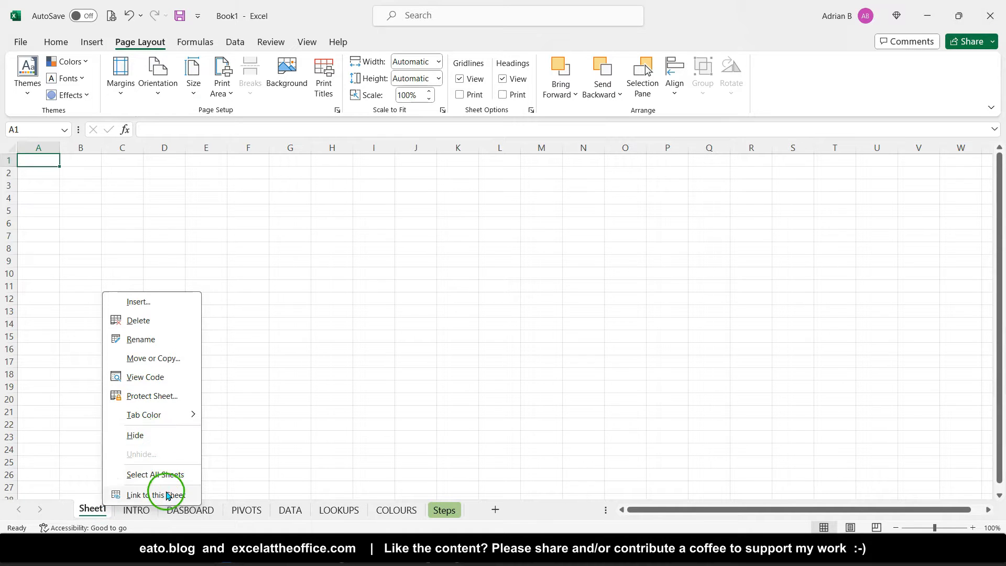
pyautogui.click(162, 324)
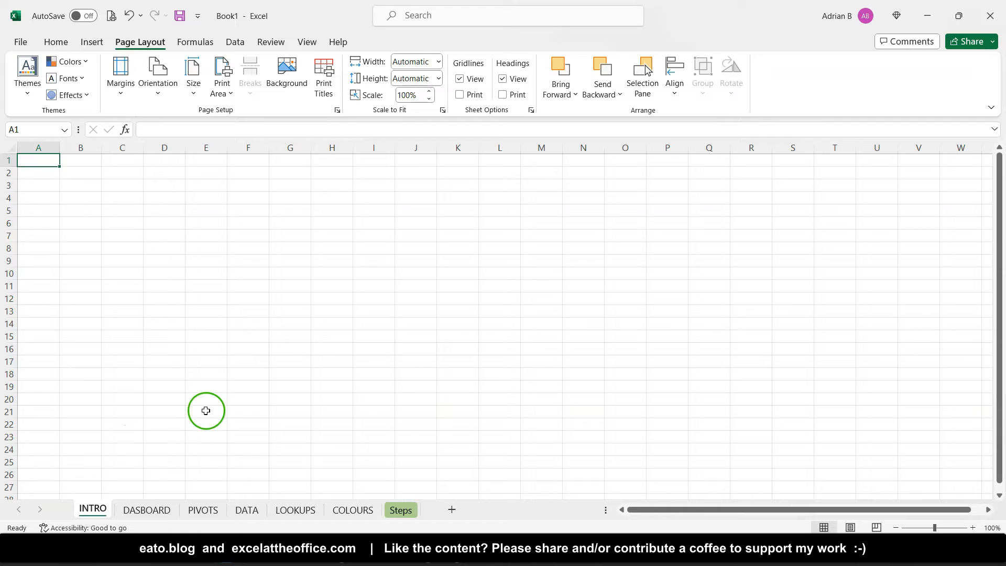
# Step: Switch to the Dunder Dashboard and Database workbook and examine the swatches and hex codes on its COLOURS sheet
pyautogui.click(343, 510)
pyautogui.click(224, 538)
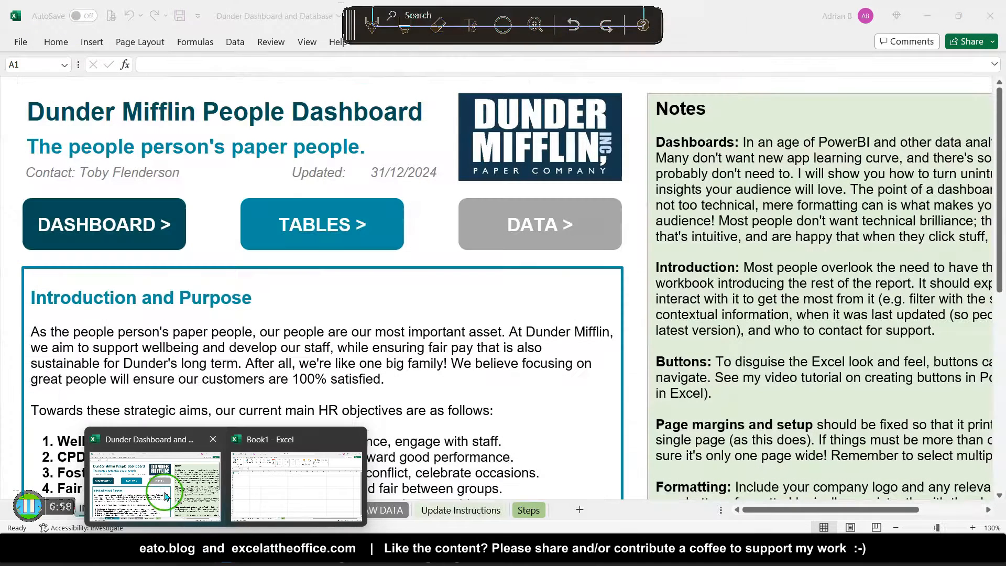
pyautogui.click(163, 491)
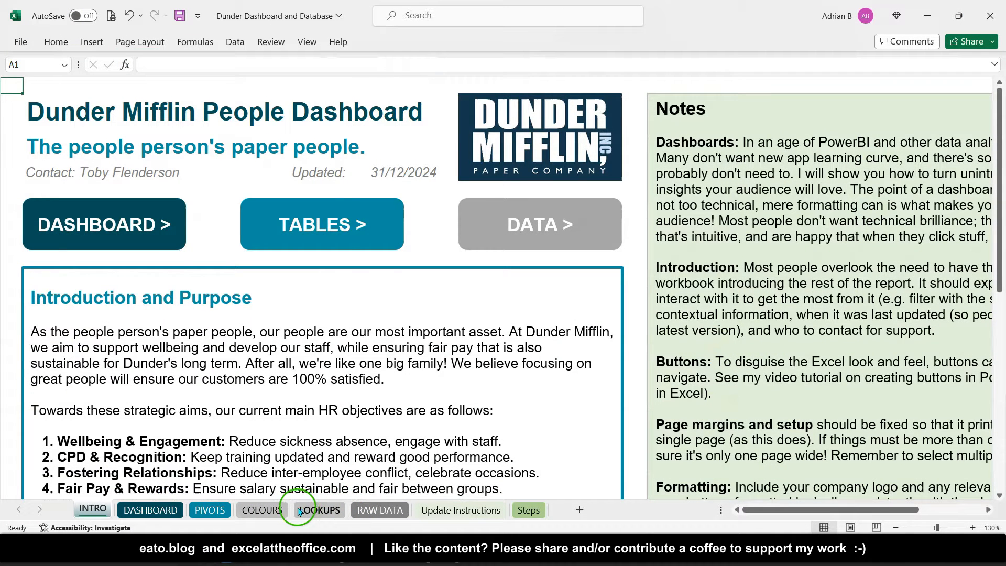
pyautogui.click(263, 510)
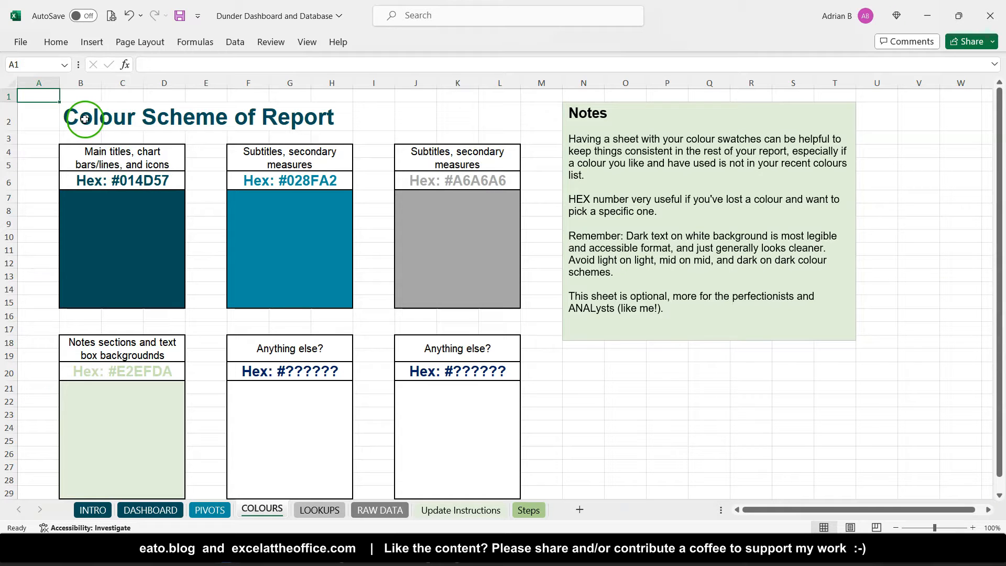
pyautogui.click(91, 160)
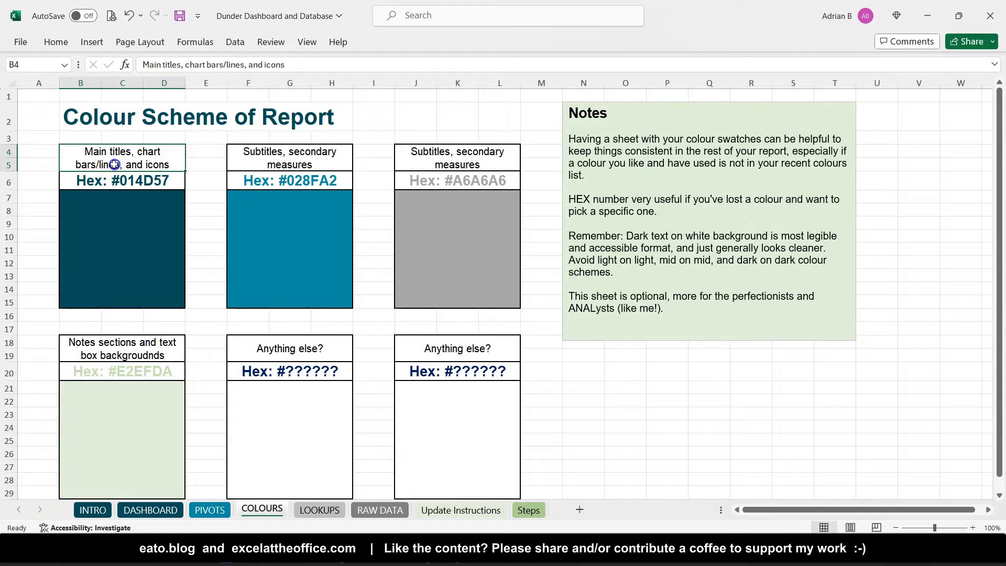
pyautogui.moveTo(114, 164); pyautogui.dragTo(115, 204)
pyautogui.click(116, 204)
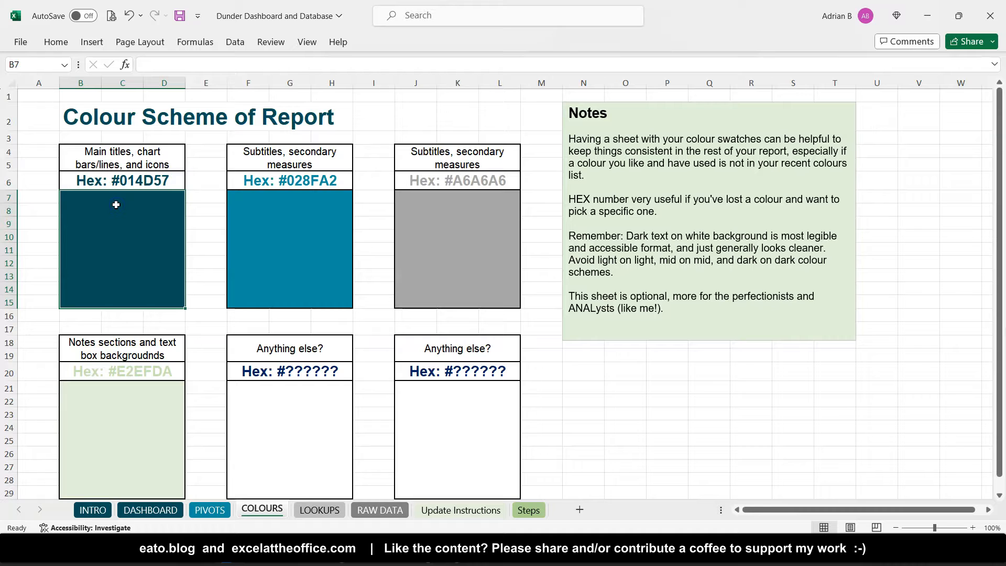
# Step: View the DASHBOARD sheet of the Dunder workbook and switch back to the Book1 workbook
pyautogui.click(153, 510)
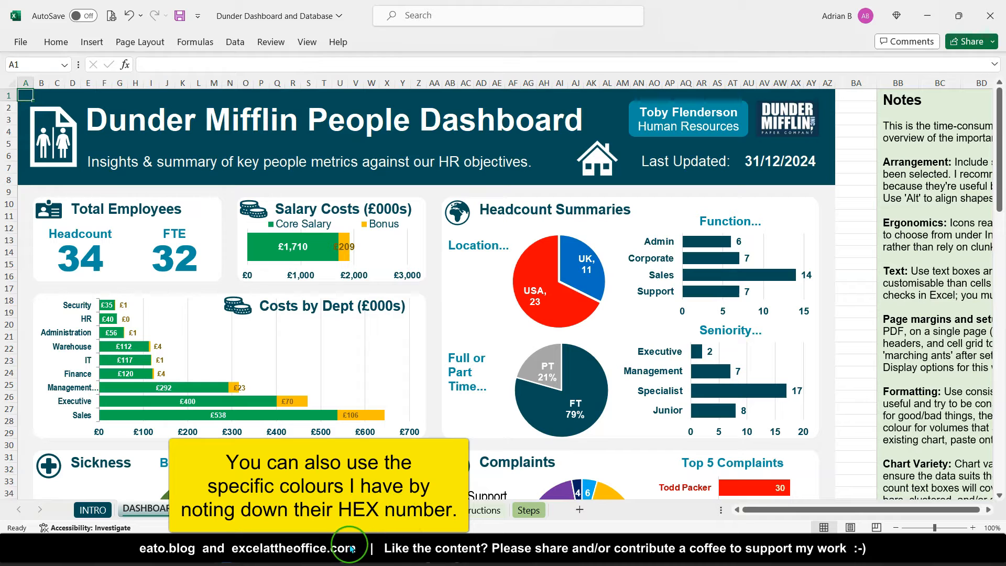
pyautogui.moveTo(346, 552)
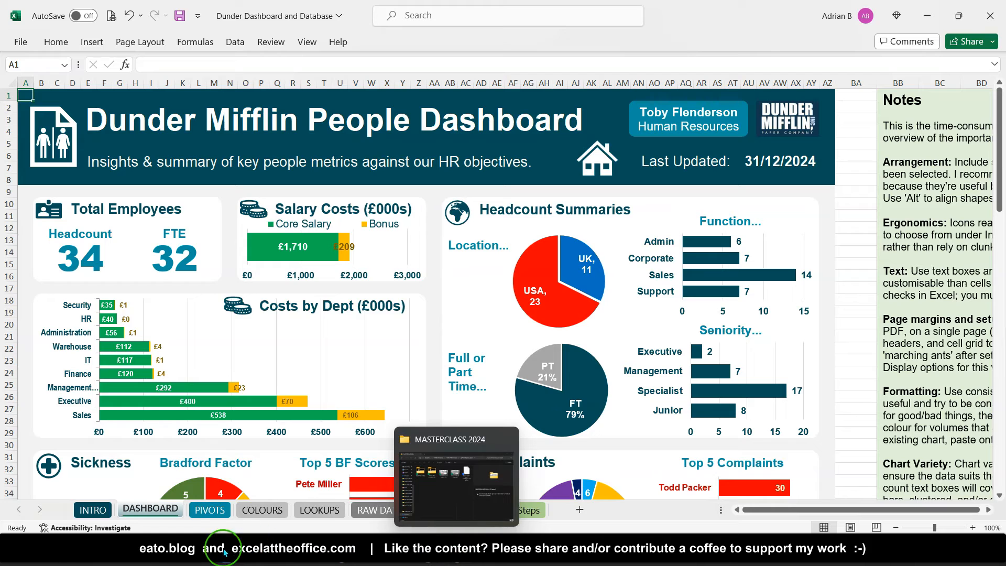
pyautogui.moveTo(224, 552)
pyautogui.click(262, 471)
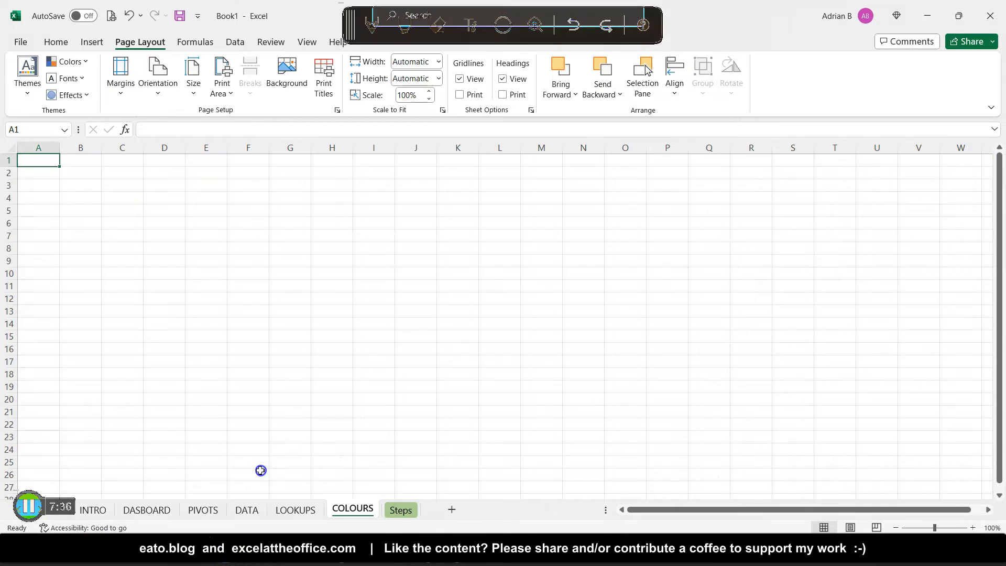
# Step: Merge and center cells B5:D12 on the COLOURS sheet to form a swatch block
pyautogui.moveTo(86, 209); pyautogui.dragTo(173, 298)
pyautogui.click(55, 42)
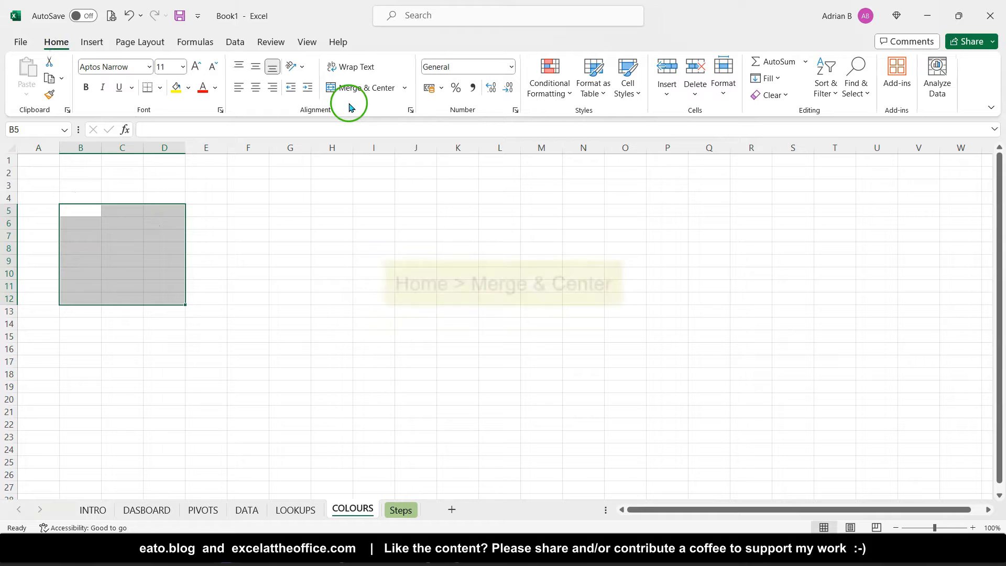
pyautogui.click(359, 88)
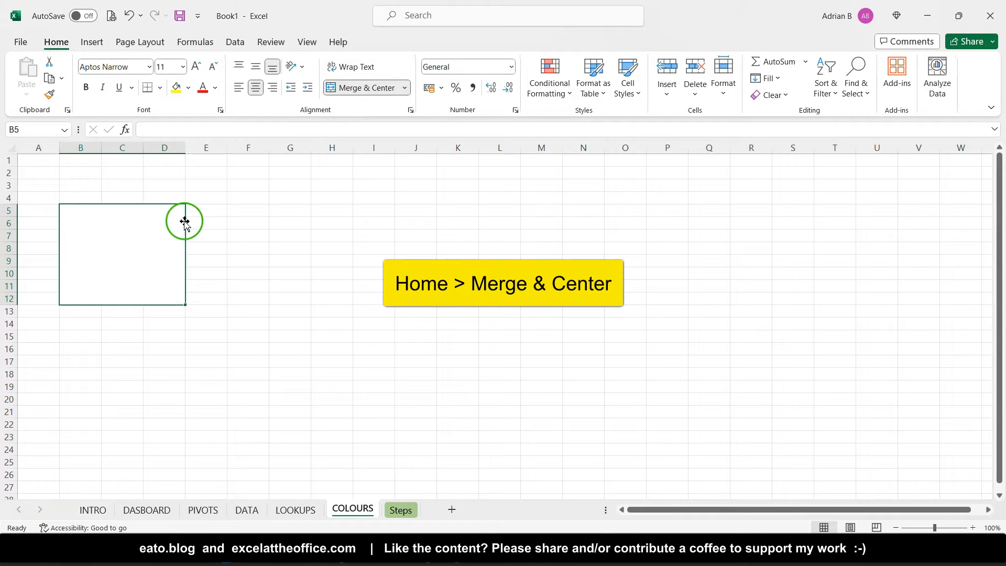
# Step: Fill the merged B5:D12 block with the custom dark teal #004846 and copy its hex code
pyautogui.click(188, 87)
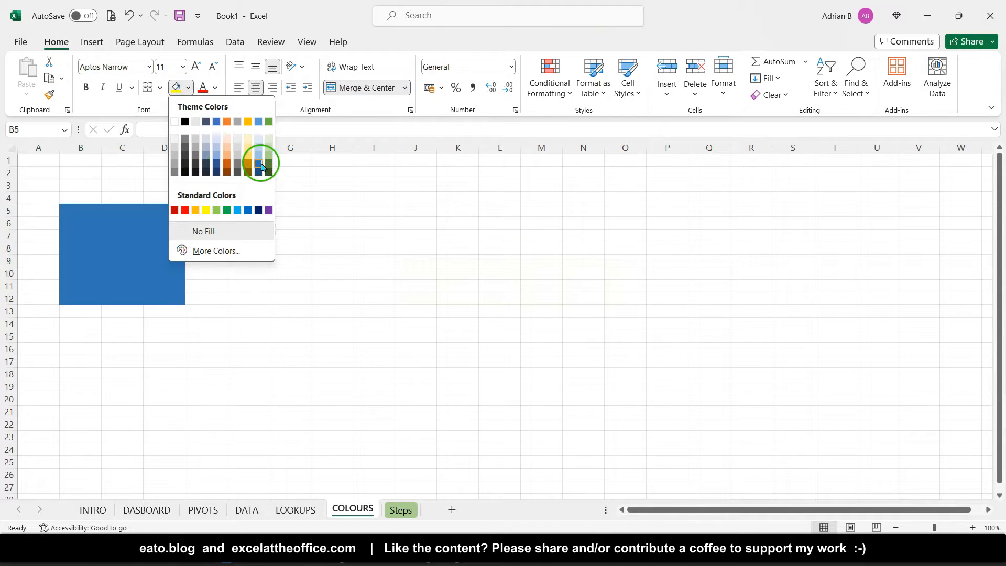
pyautogui.click(227, 246)
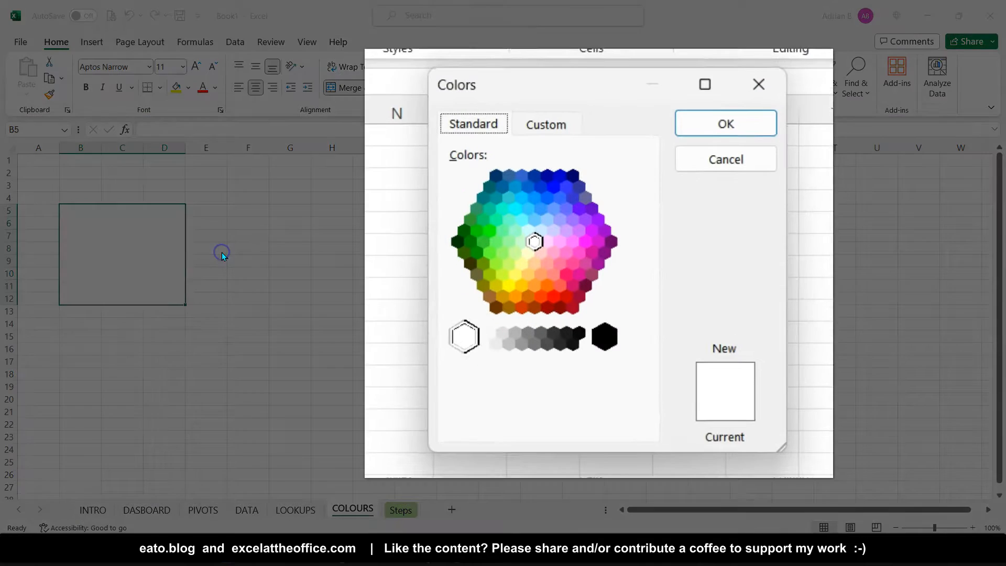
pyautogui.click(437, 185)
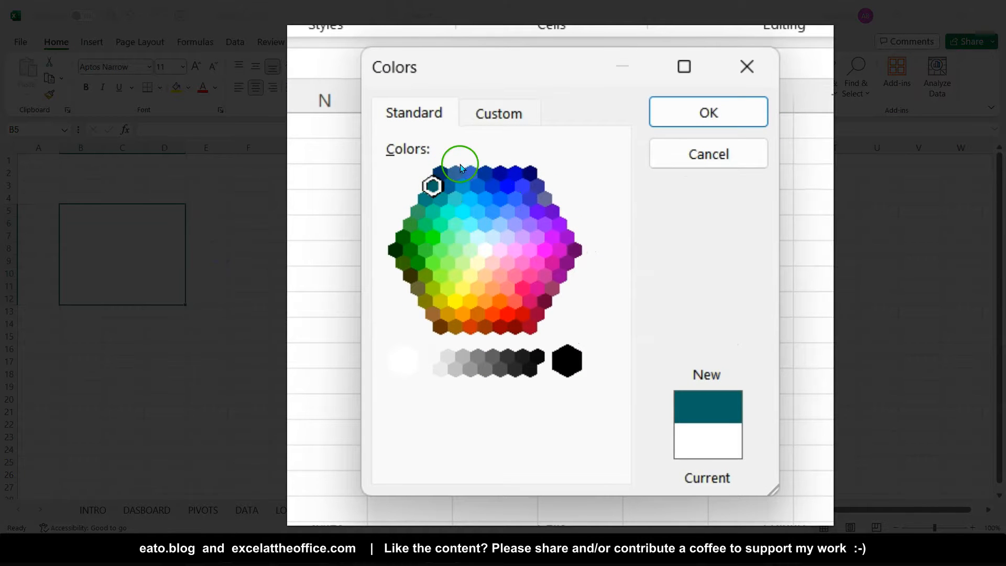
pyautogui.click(504, 120)
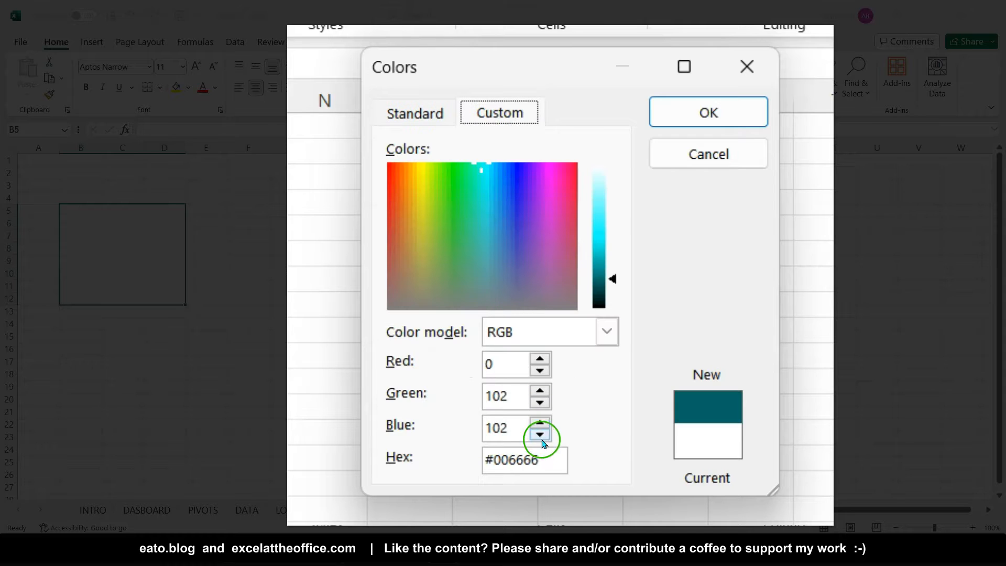
pyautogui.moveTo(606, 285); pyautogui.dragTo(606, 291)
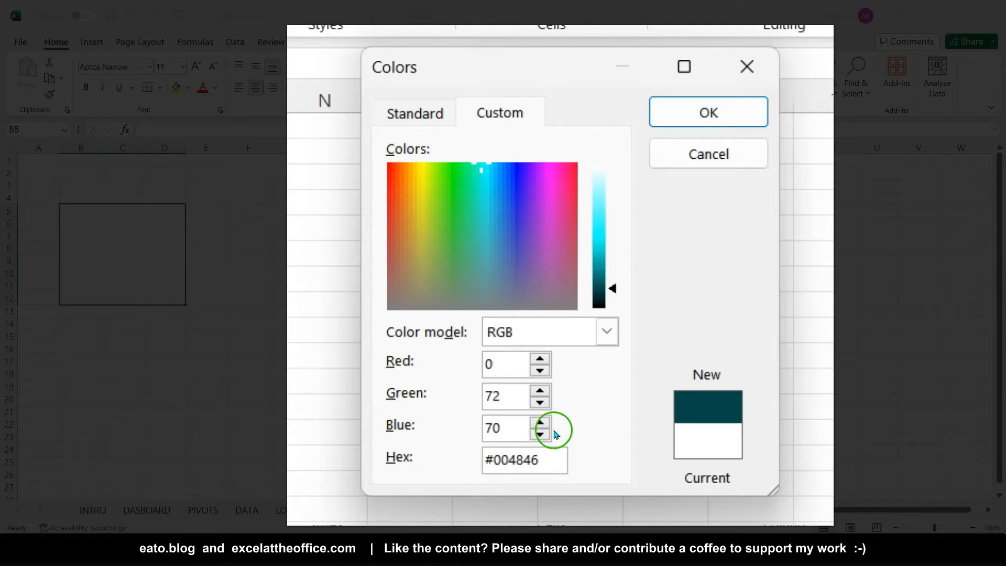
pyautogui.moveTo(547, 455); pyautogui.dragTo(462, 455)
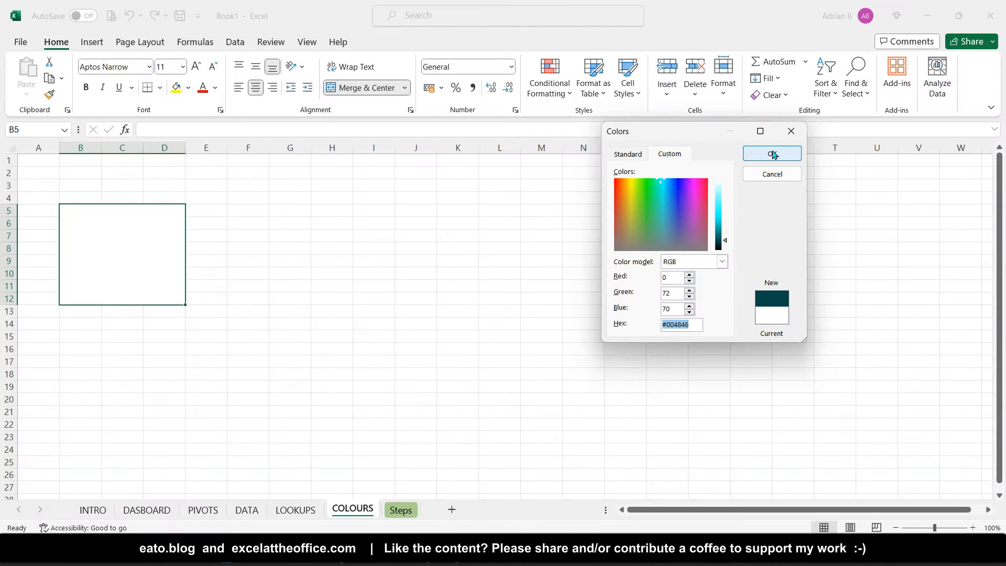
pyautogui.click(772, 153)
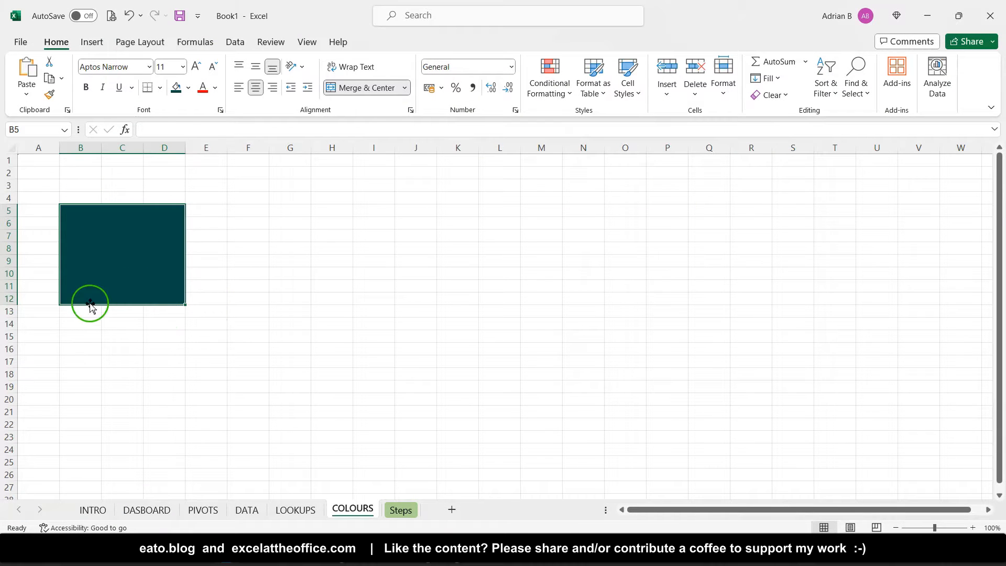
# Step: Merge and center cells B14:D14 below the swatch and enter the hex code #004846
pyautogui.moveTo(82, 320); pyautogui.dragTo(160, 319)
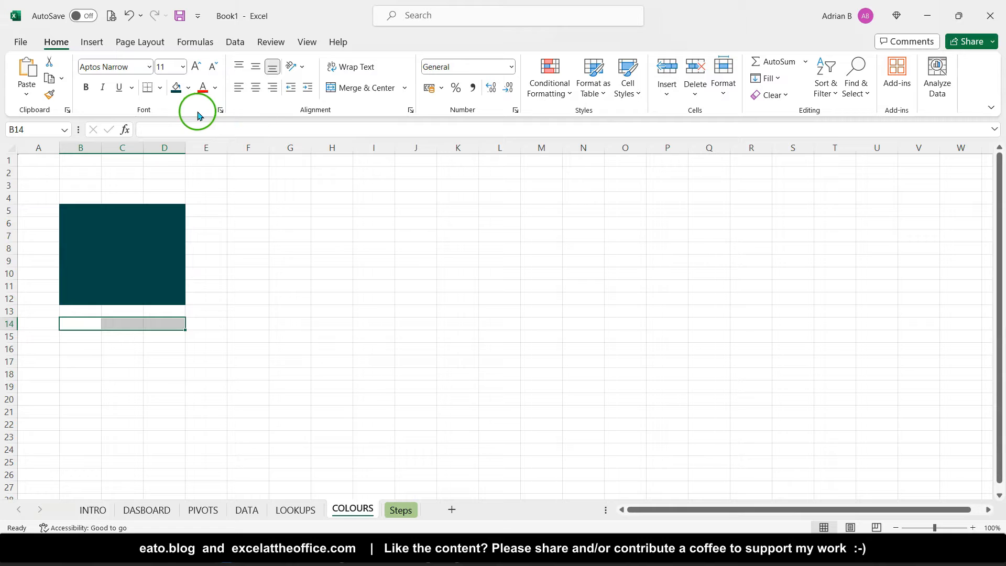
pyautogui.click(350, 90)
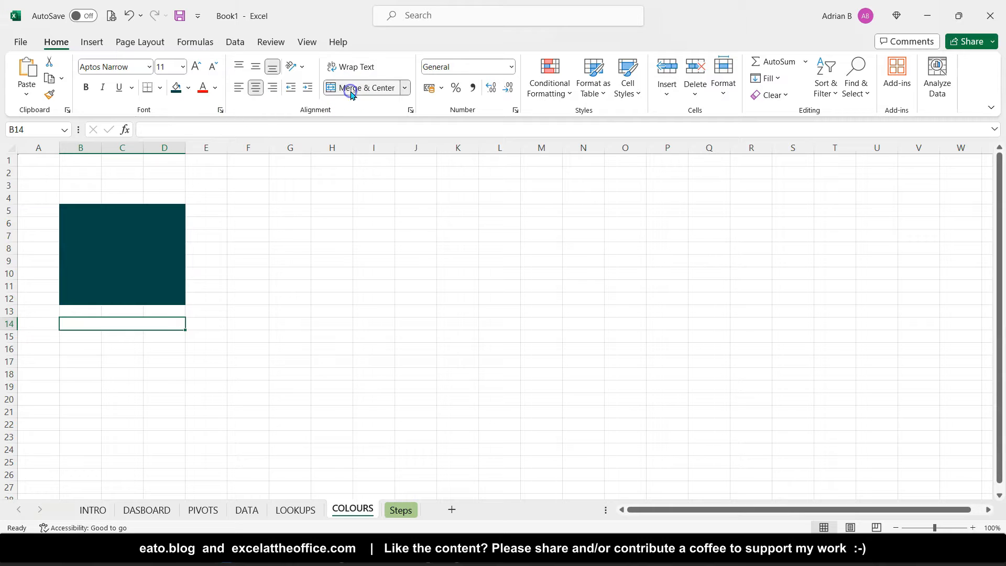
pyautogui.doubleClick(132, 327)
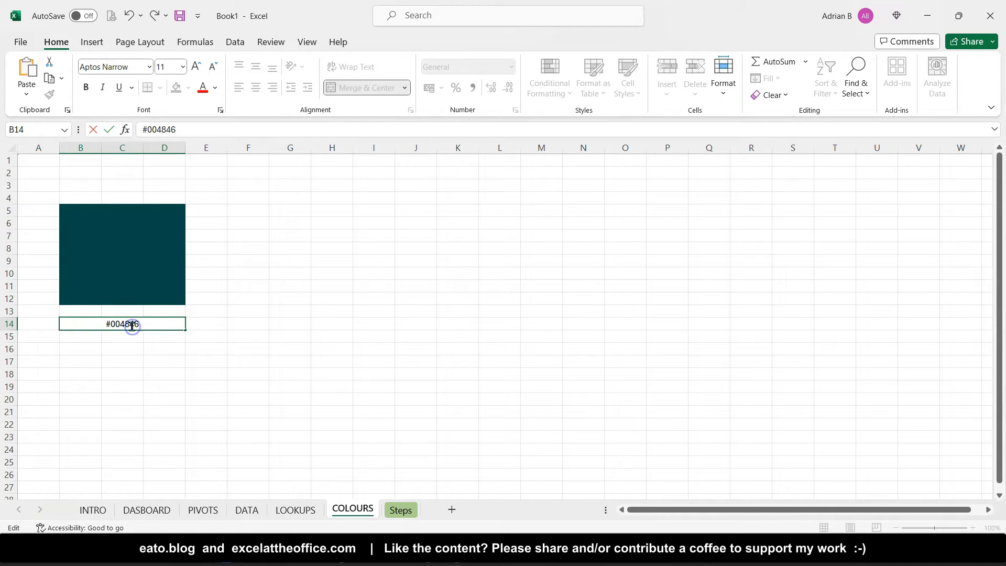
pyautogui.press('Return')
# Step: Enter the label HEX in cell C13 and center it in the cell
pyautogui.click(119, 309)
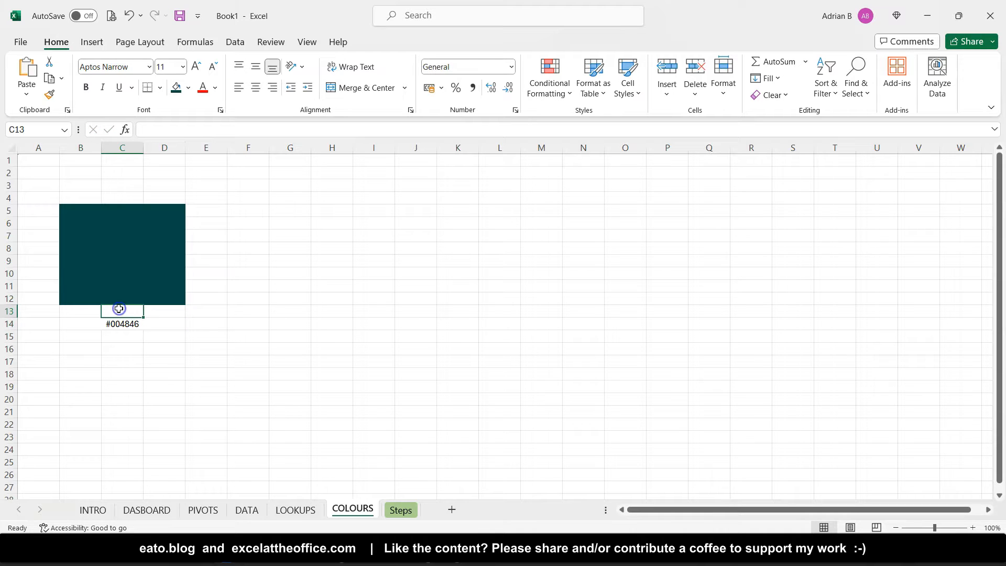
pyautogui.write('HEX')
pyautogui.press('Return')
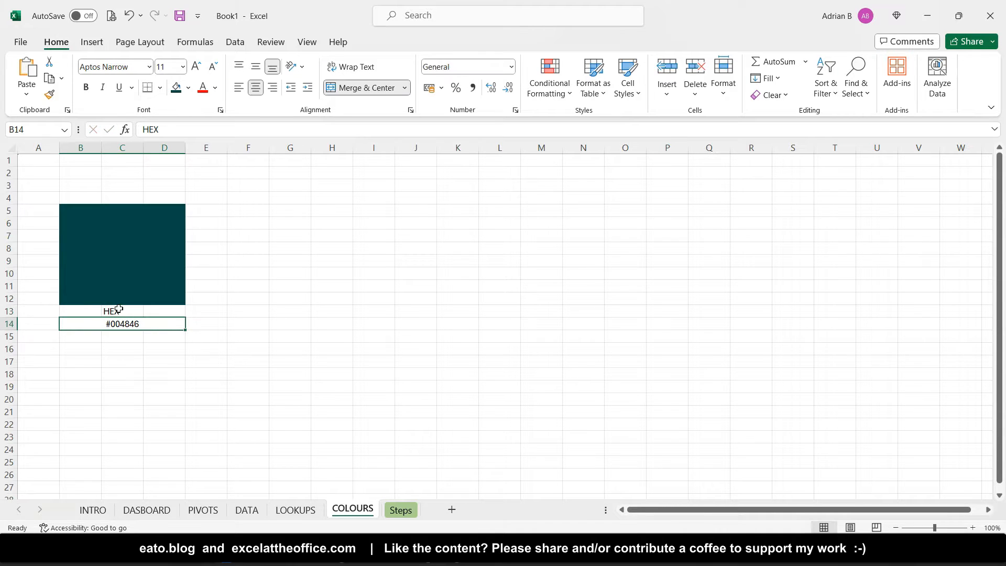
pyautogui.click(118, 309)
pyautogui.click(255, 85)
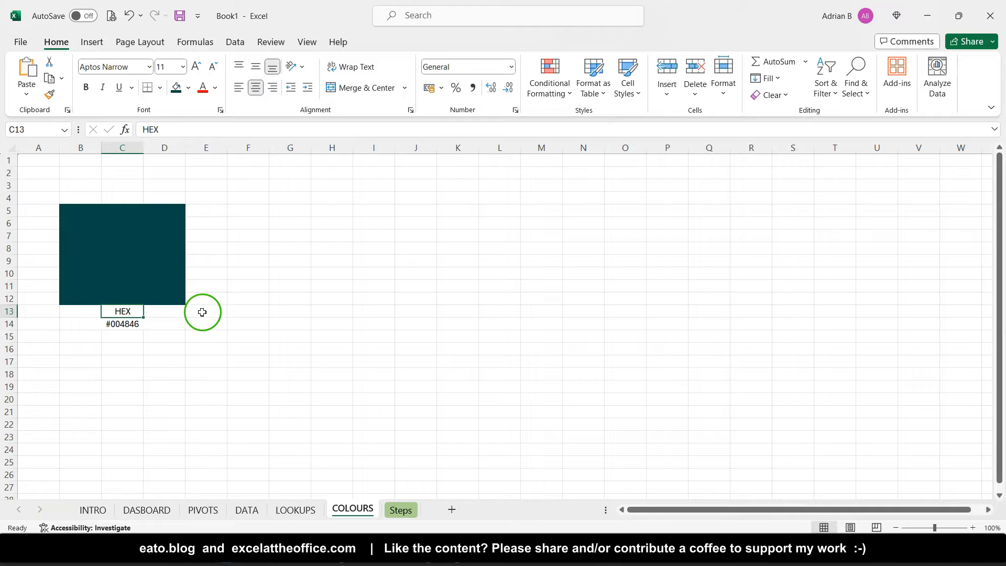
# Step: Copy the swatch with its HEX label and code (B5:D14) to F5 and J5
pyautogui.click(114, 232)
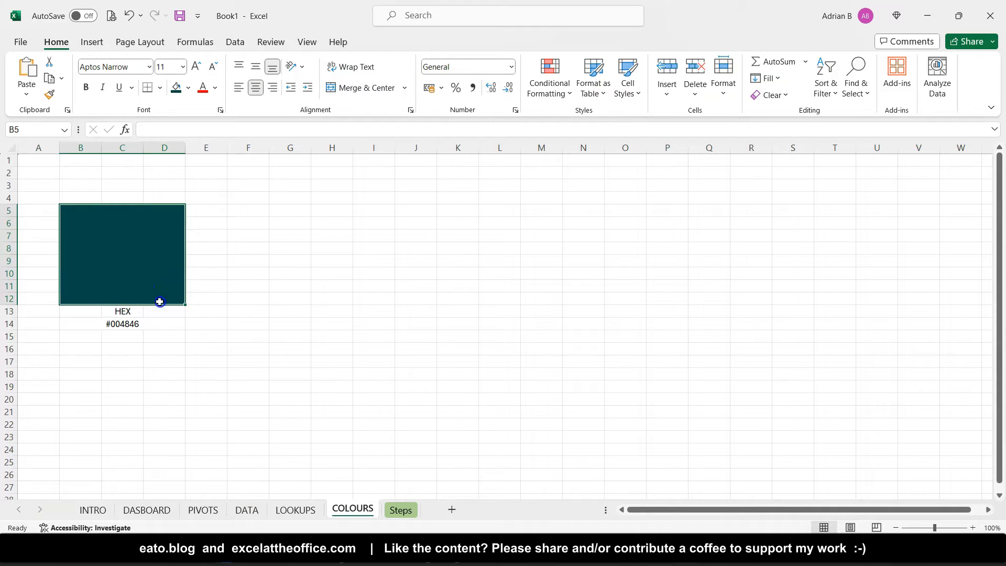
pyautogui.moveTo(160, 302); pyautogui.dragTo(155, 322)
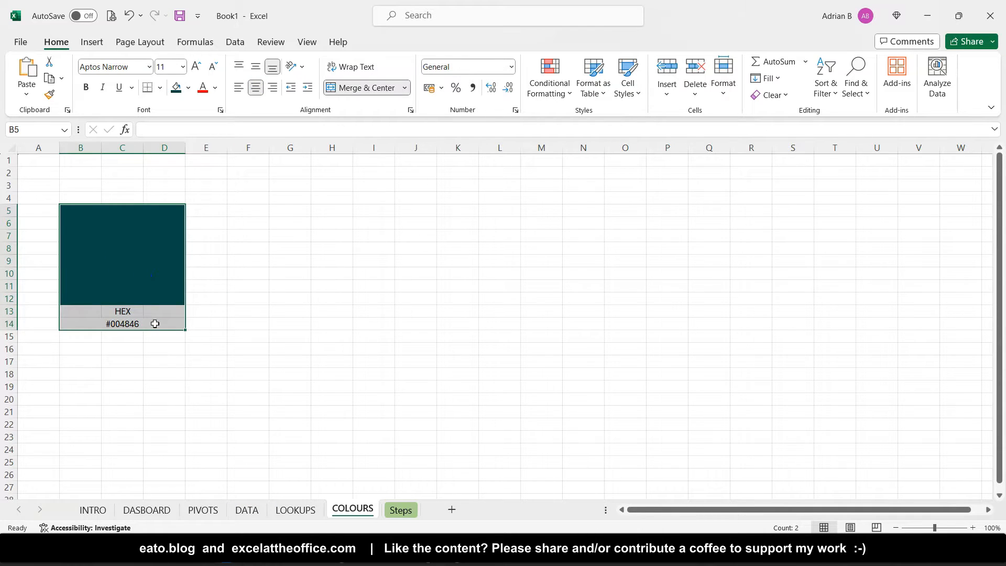
pyautogui.hotkey('ctrl', 'c')
pyautogui.click(246, 208)
pyautogui.hotkey('ctrl', 'v')
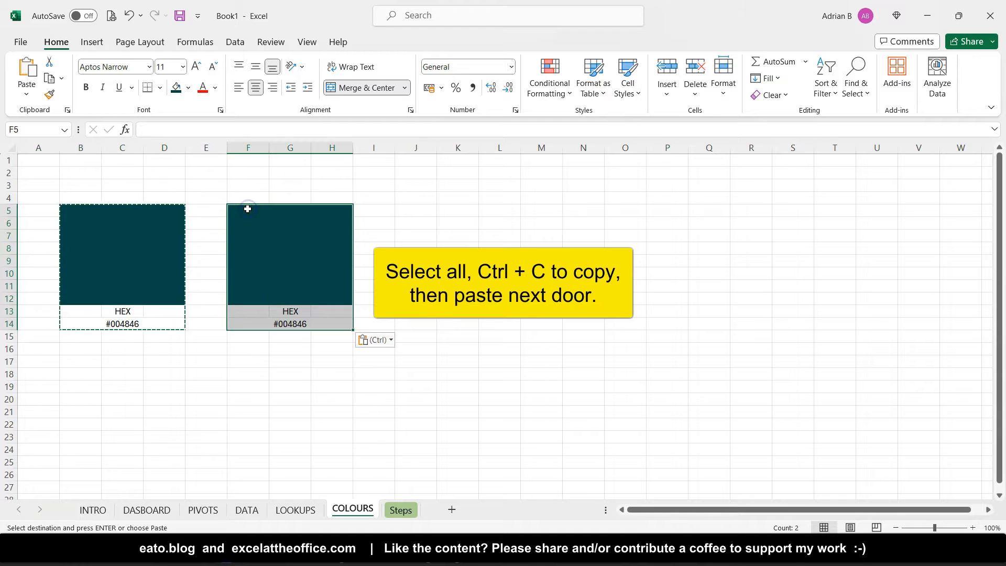
pyautogui.click(419, 210)
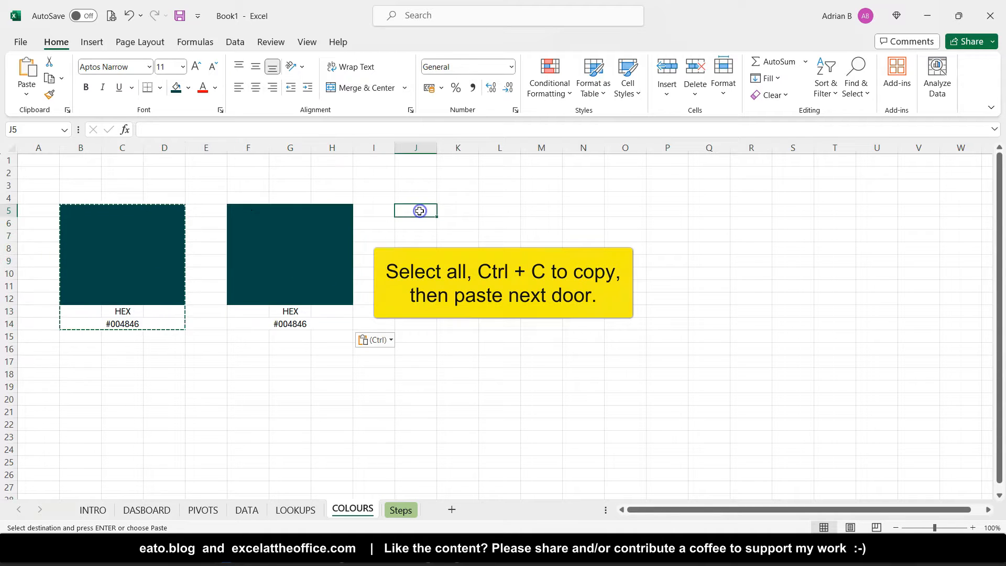
pyautogui.hotkey('ctrl', 'v')
# Step: Examine the second and third swatches and their hex codes on the COLOURS sheet
pyautogui.click(261, 263)
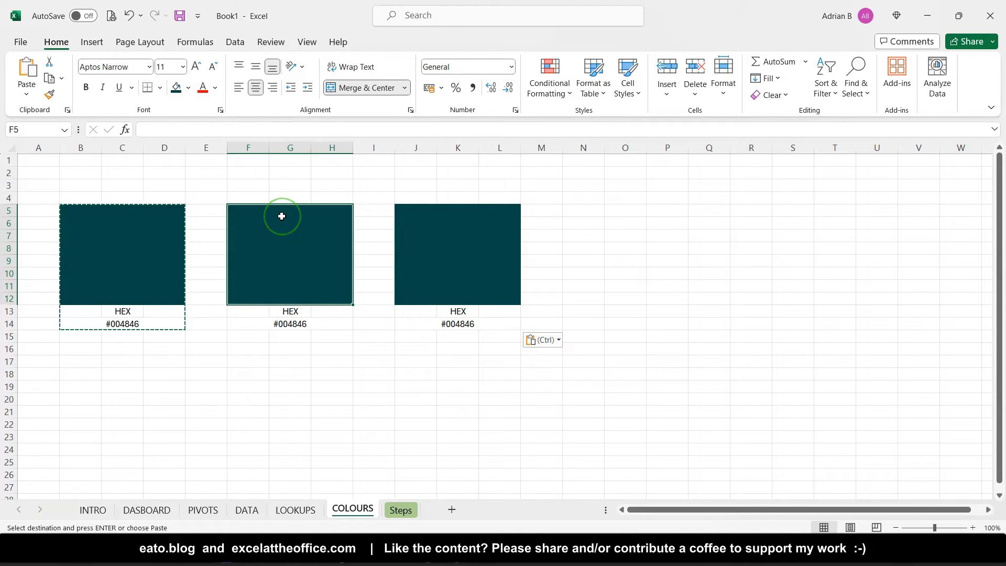
pyautogui.click(294, 265)
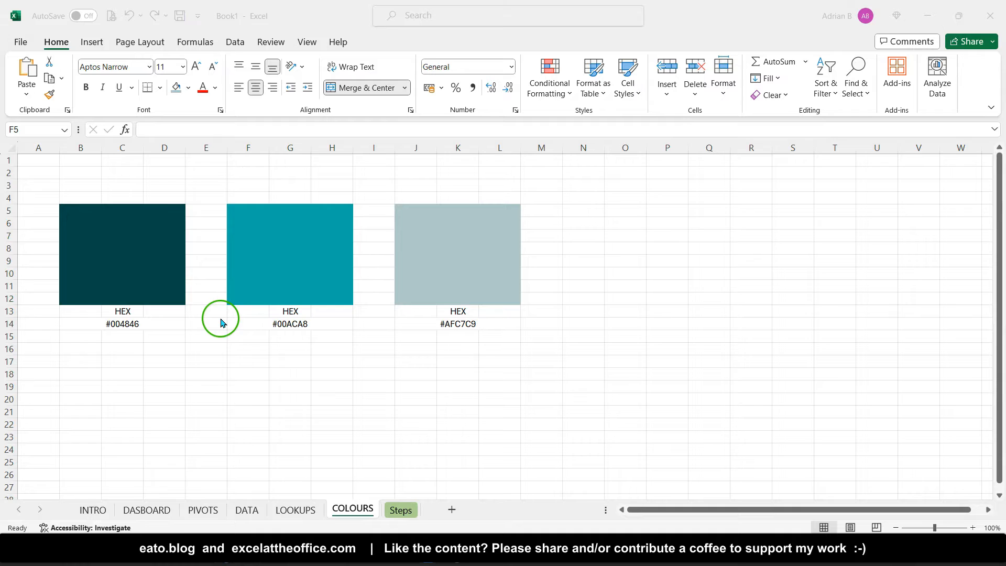
pyautogui.click(316, 247)
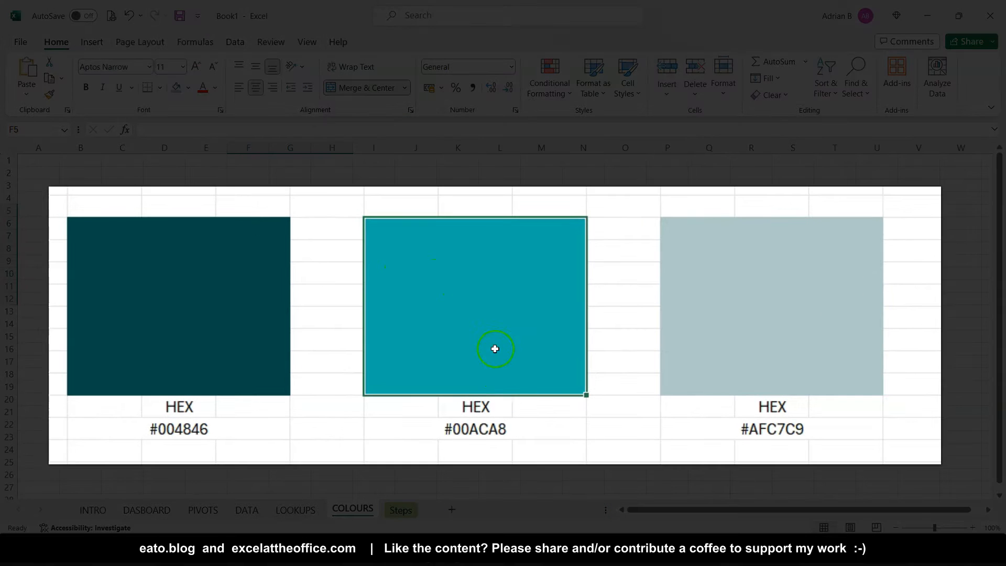
pyautogui.click(520, 420)
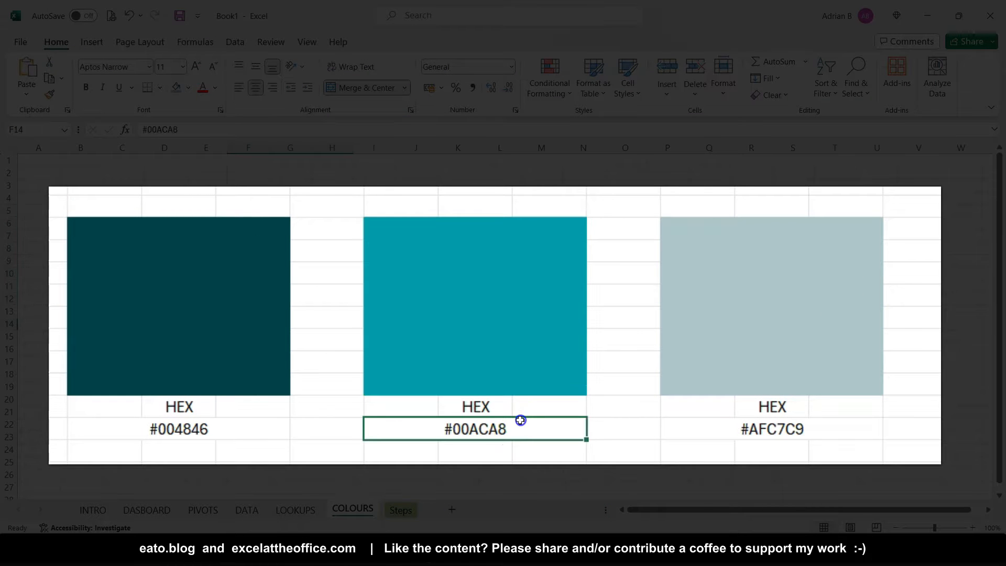
pyautogui.click(755, 290)
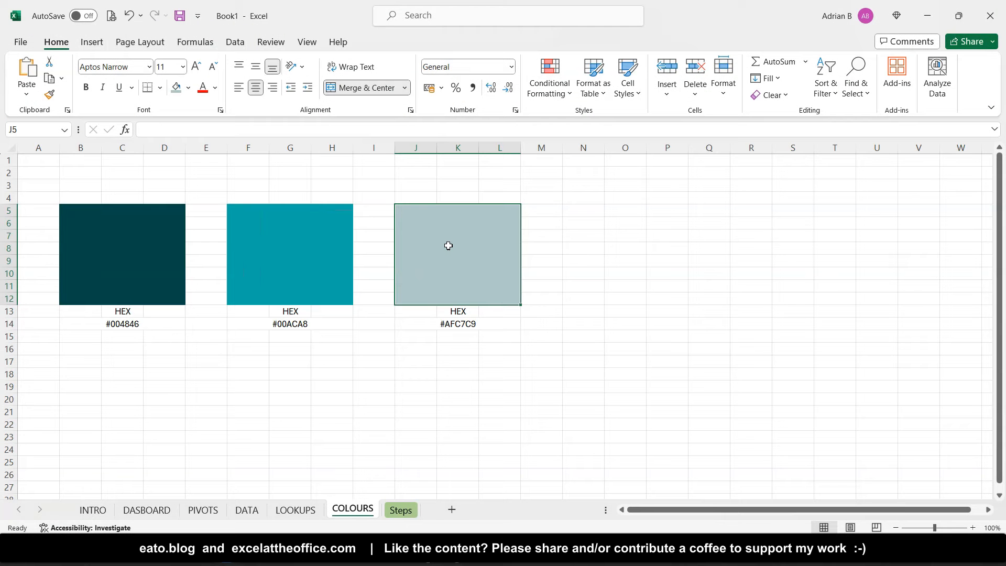
# Step: Add the headings Title in B3, Subtitle in F3 and Other in J3 above the three swatches
pyautogui.click(95, 186)
pyautogui.write('Tit')
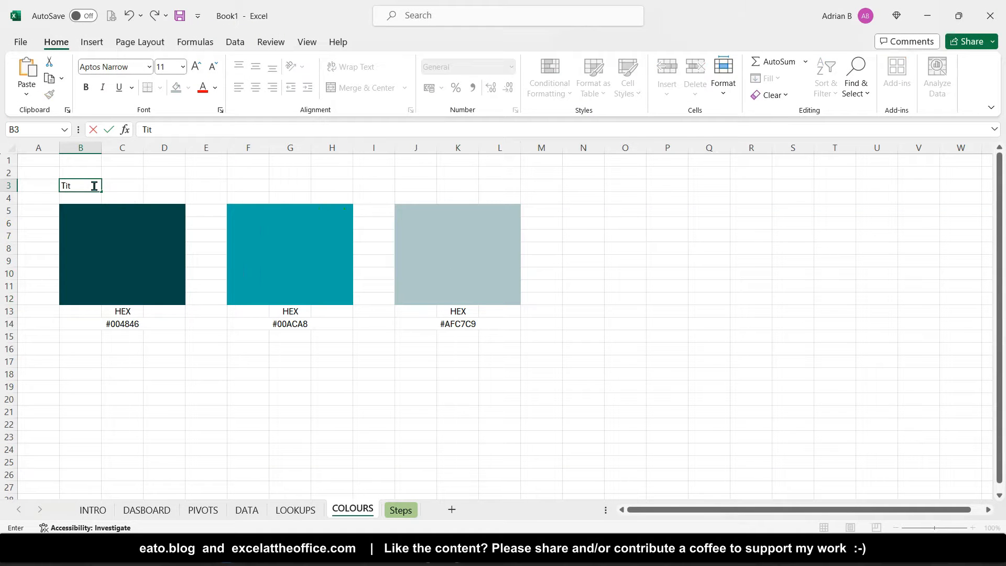
pyautogui.write('le')
pyautogui.press('Return')
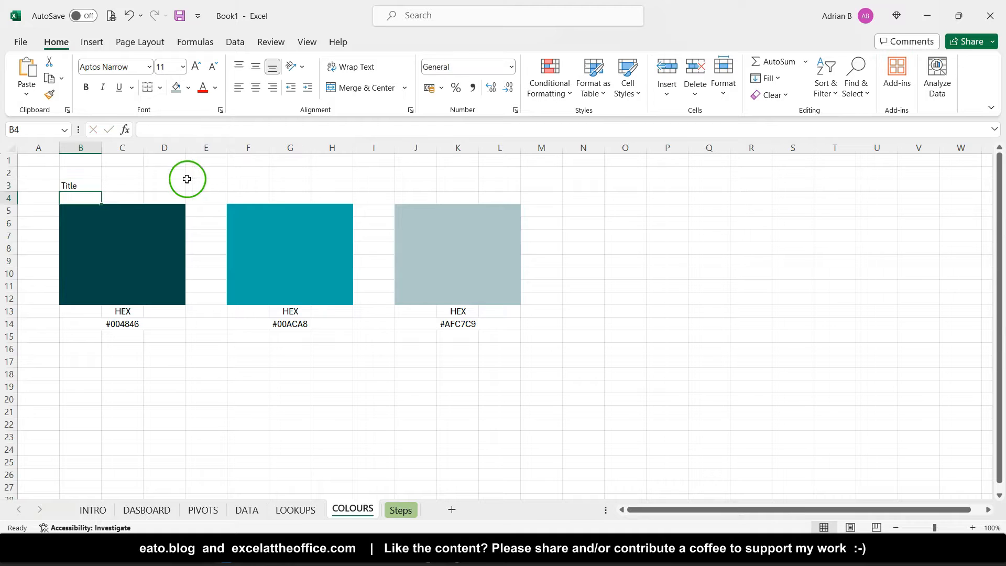
pyautogui.click(244, 184)
pyautogui.write('Subtitle')
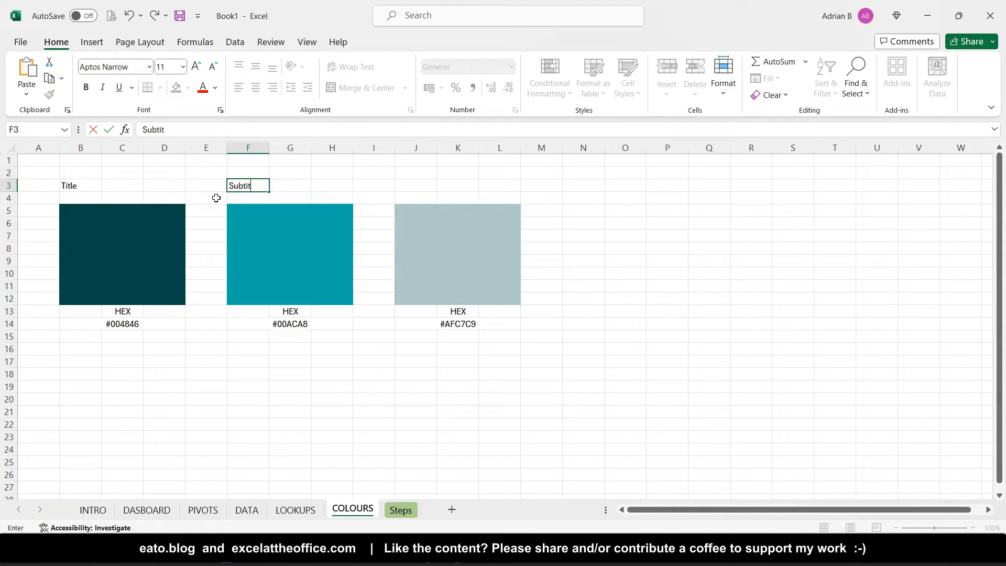
pyautogui.click(422, 185)
pyautogui.write('Other')
pyautogui.press('Return')
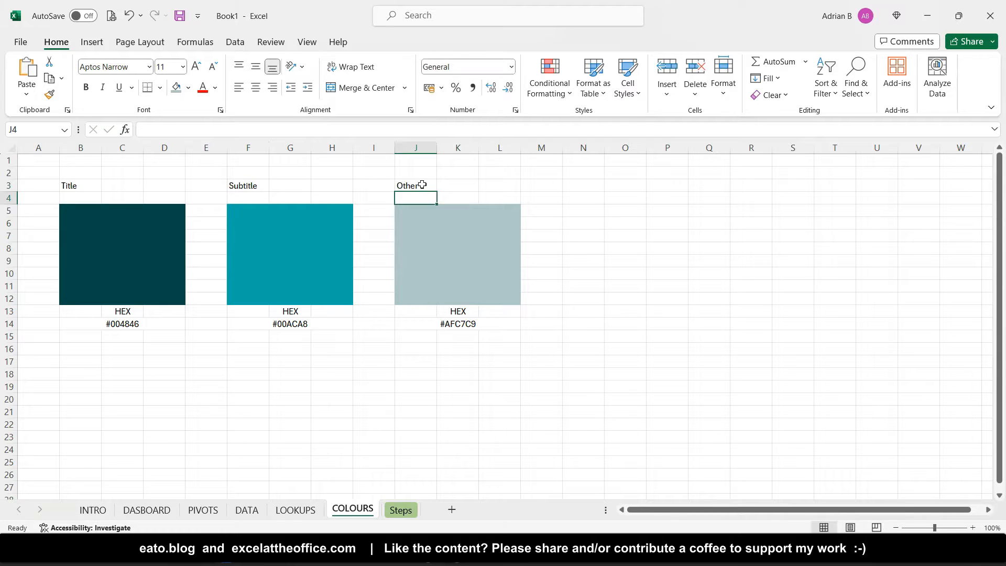
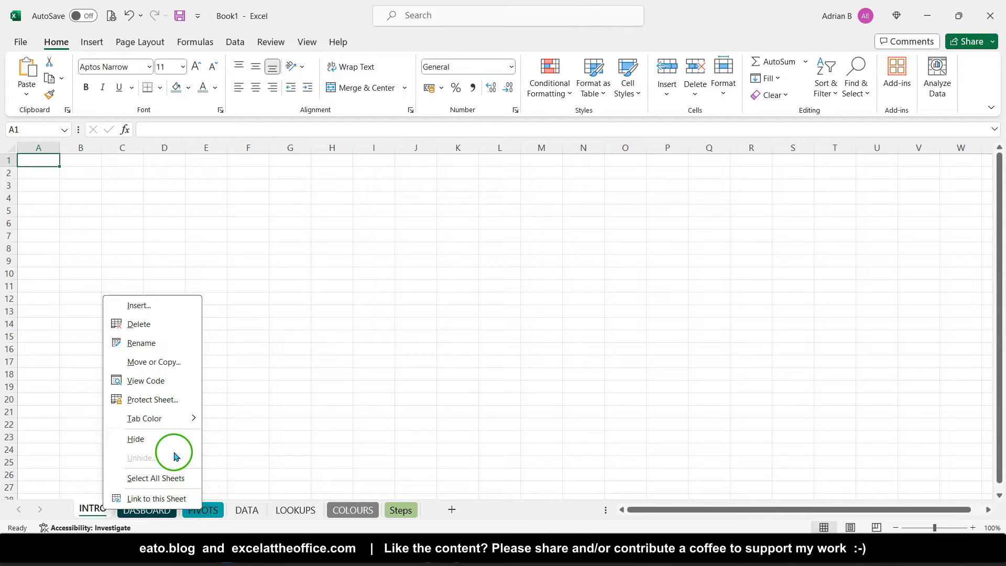
# Step: Set the INTRO sheet's tab colour to the recent dark teal and the DATA sheet's to the recent pale grey-blue
pyautogui.moveTo(169, 419)
pyautogui.click(208, 482)
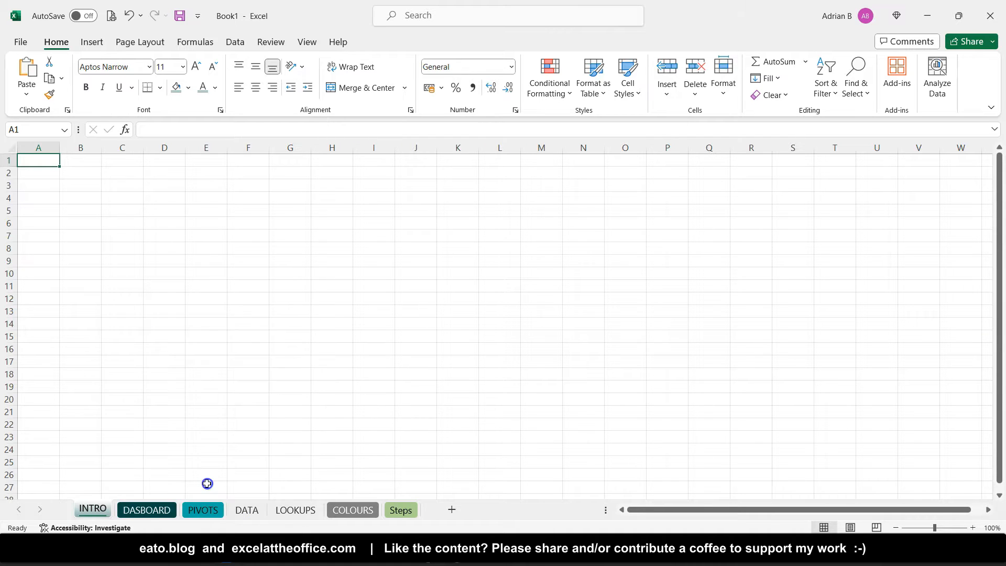
pyautogui.rightClick(247, 511)
pyautogui.moveTo(311, 427)
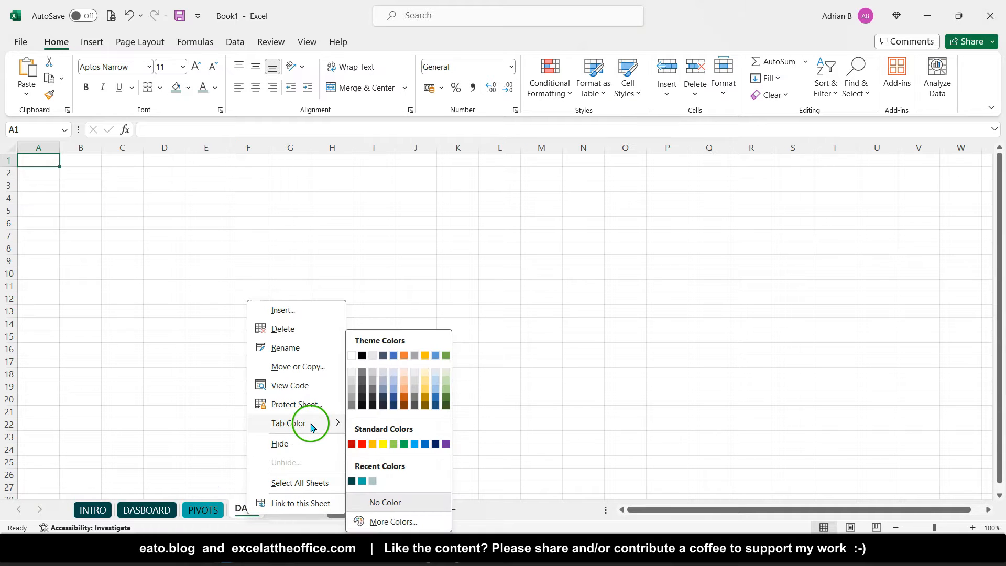
pyautogui.click(372, 478)
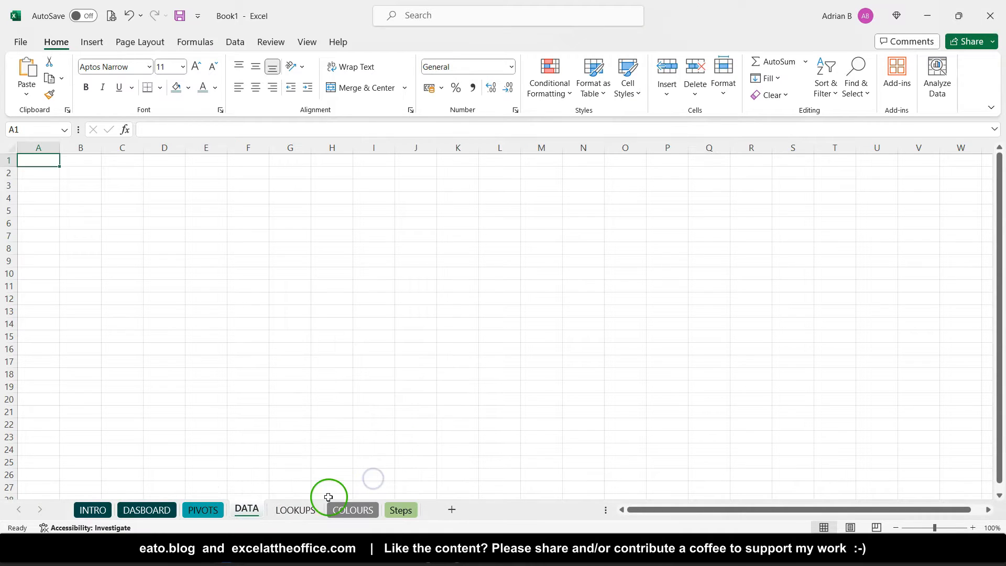
# Step: Set the LOOKUPS sheet's tab colour to the recent pale grey-blue and return to the INTRO sheet
pyautogui.click(302, 512)
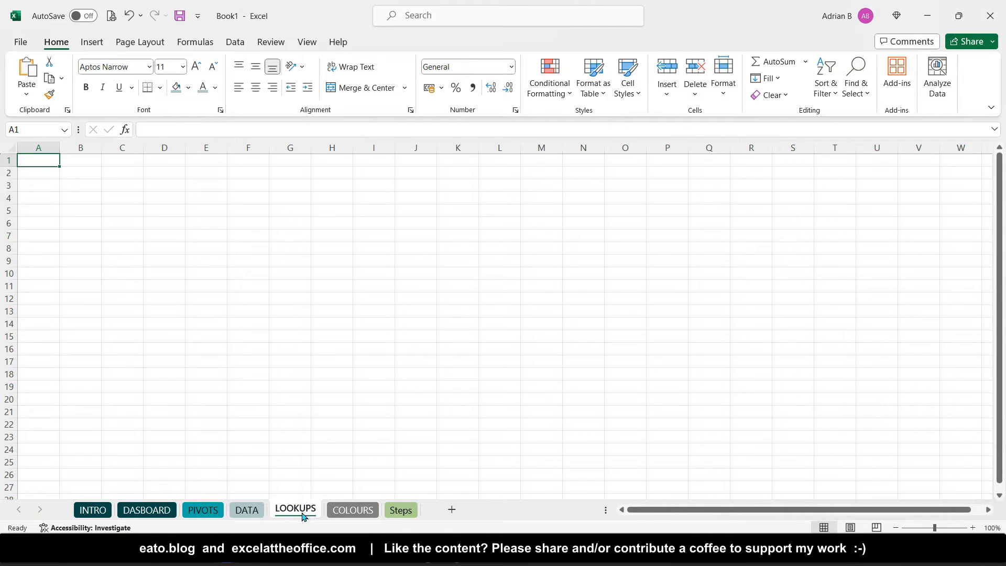
pyautogui.rightClick(304, 517)
pyautogui.moveTo(365, 422)
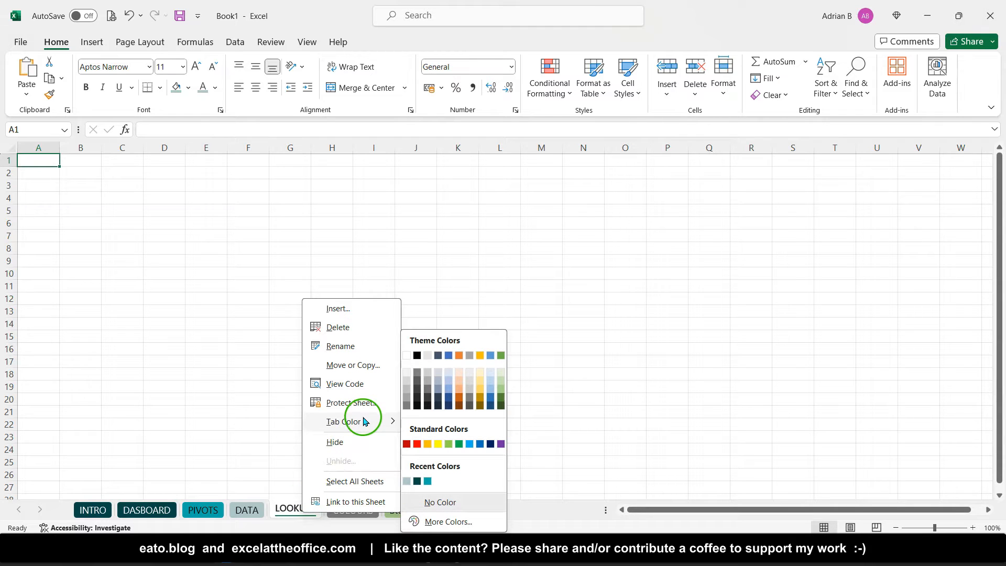
pyautogui.click(407, 481)
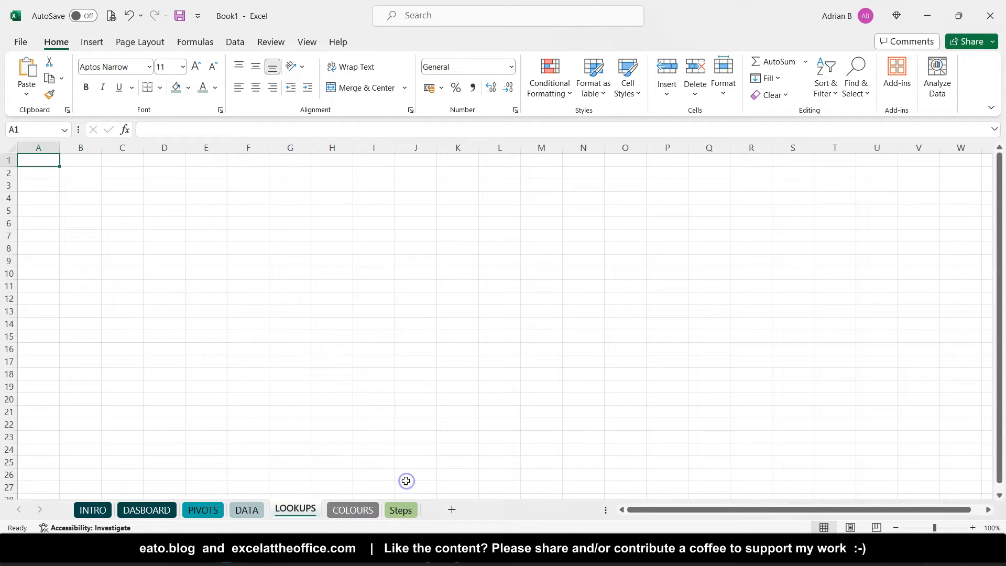
pyautogui.click(109, 512)
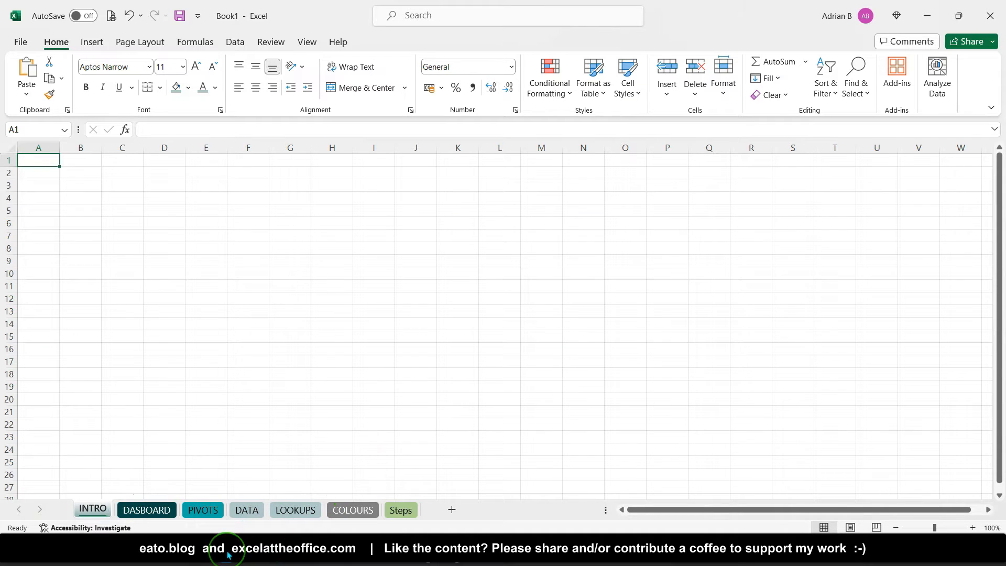
# Step: Switch to the Dunder Dashboard and Database workbook and read the Notes box on its COLOURS sheet
pyautogui.moveTo(234, 555)
pyautogui.click(174, 486)
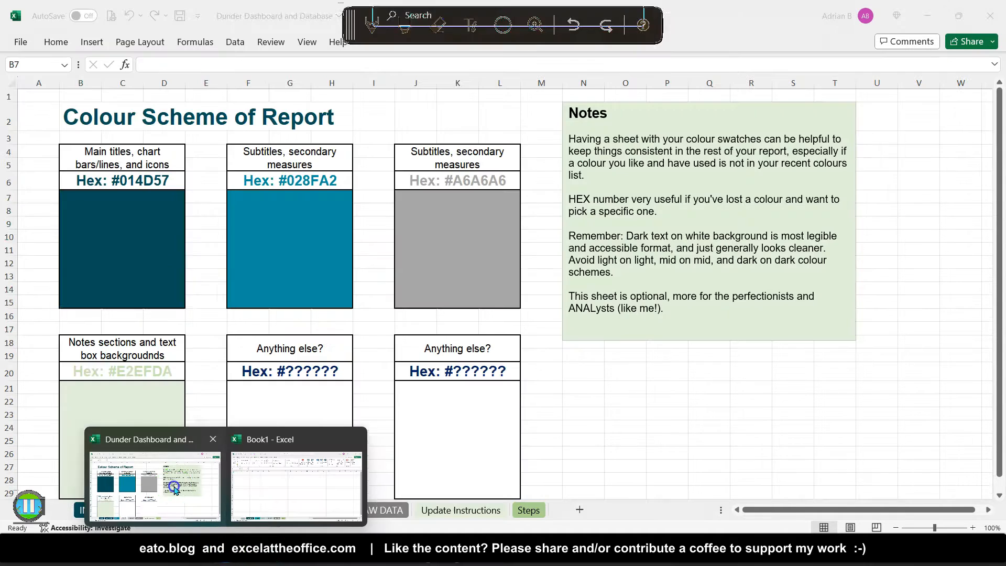
pyautogui.click(646, 172)
pyautogui.press('Escape')
pyautogui.press('Escape')
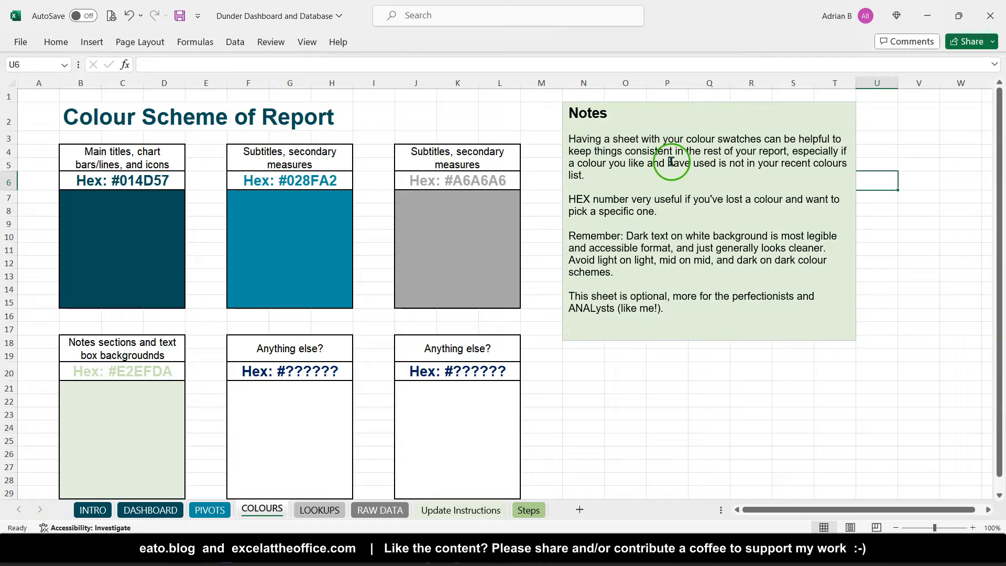
pyautogui.moveTo(717, 139); pyautogui.dragTo(757, 172)
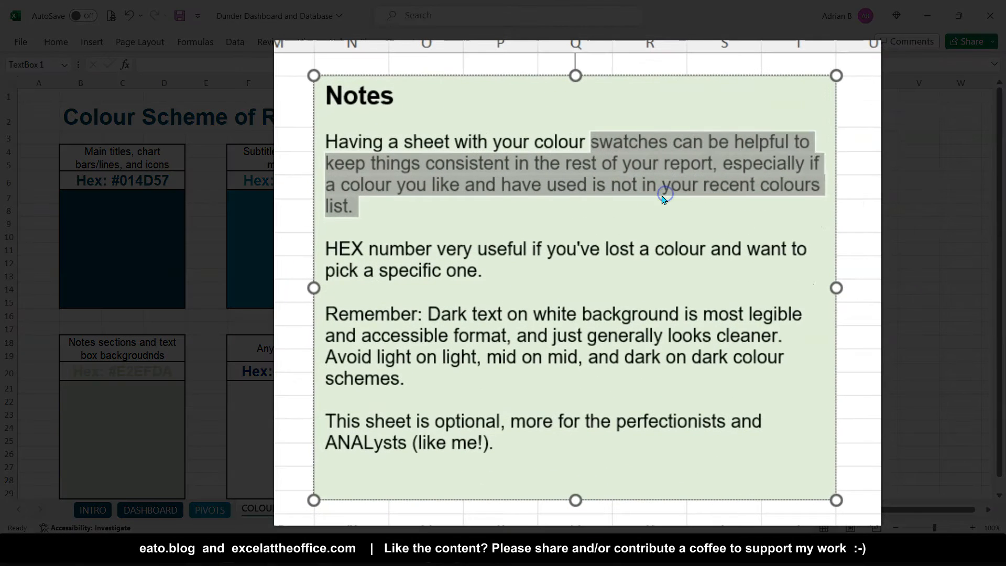
pyautogui.click(672, 191)
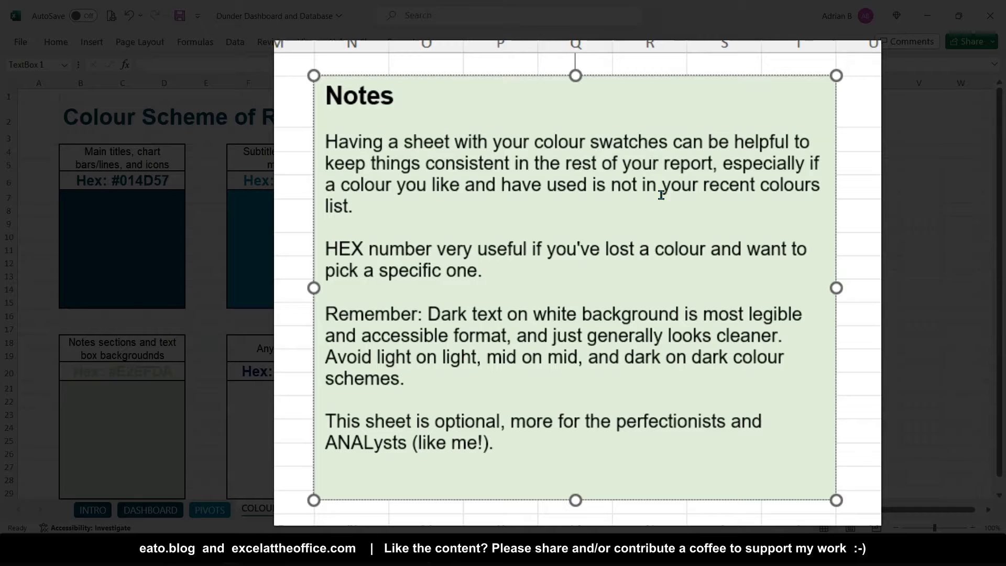
pyautogui.click(493, 214)
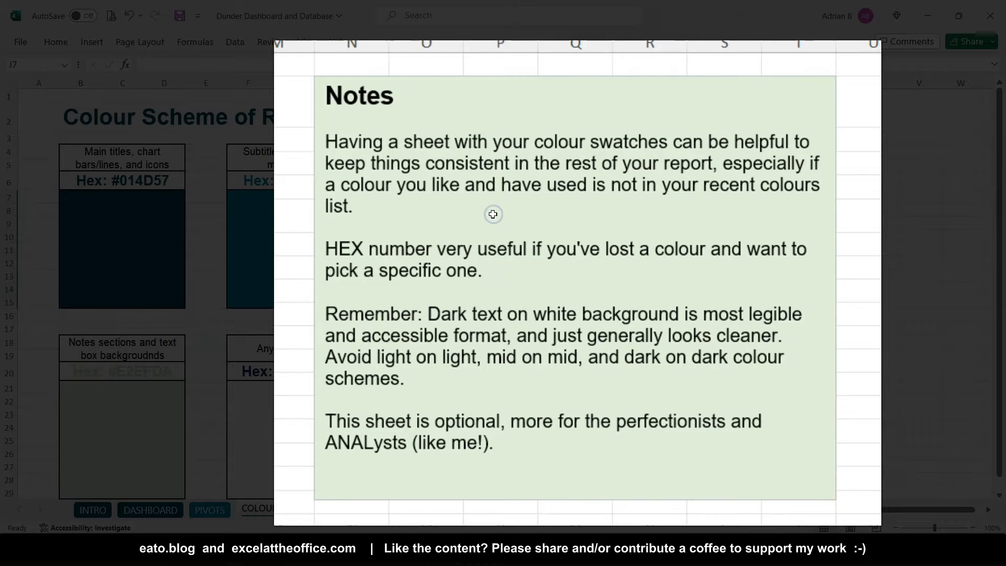
# Step: Examine the fill colour choices for the main titles swatch and the hex labels of the subtitle, grey and notes swatches
pyautogui.click(151, 250)
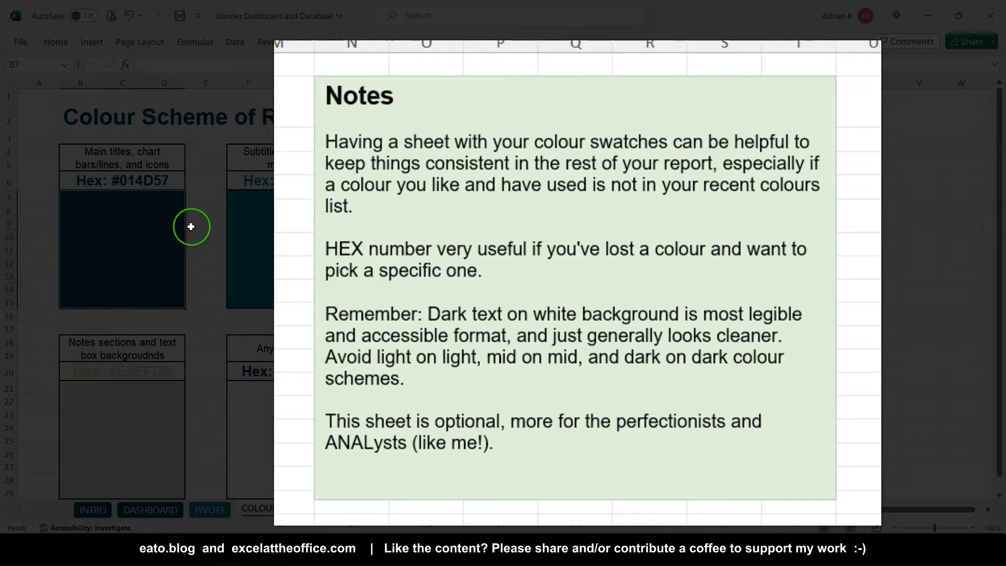
pyautogui.click(55, 45)
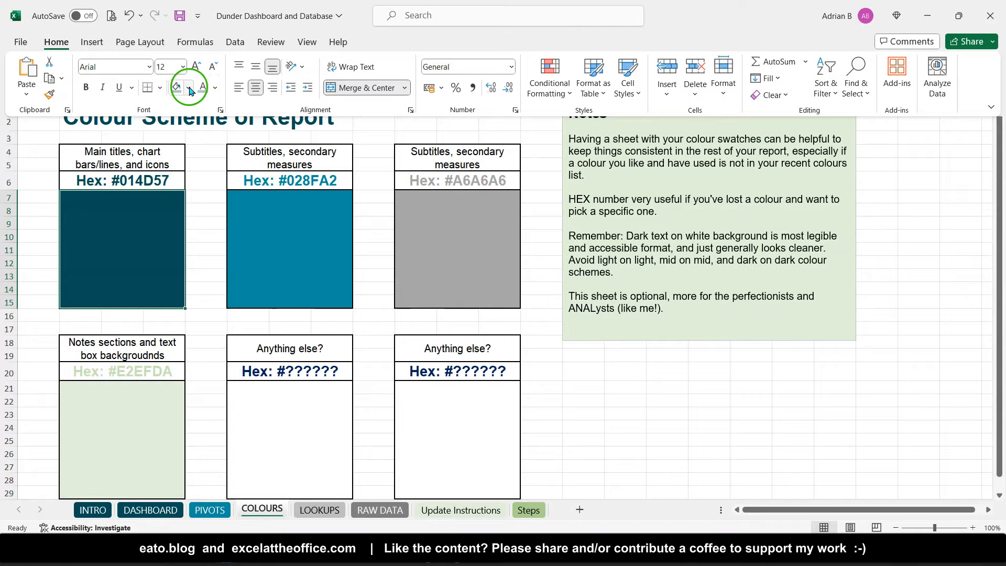
pyautogui.click(188, 88)
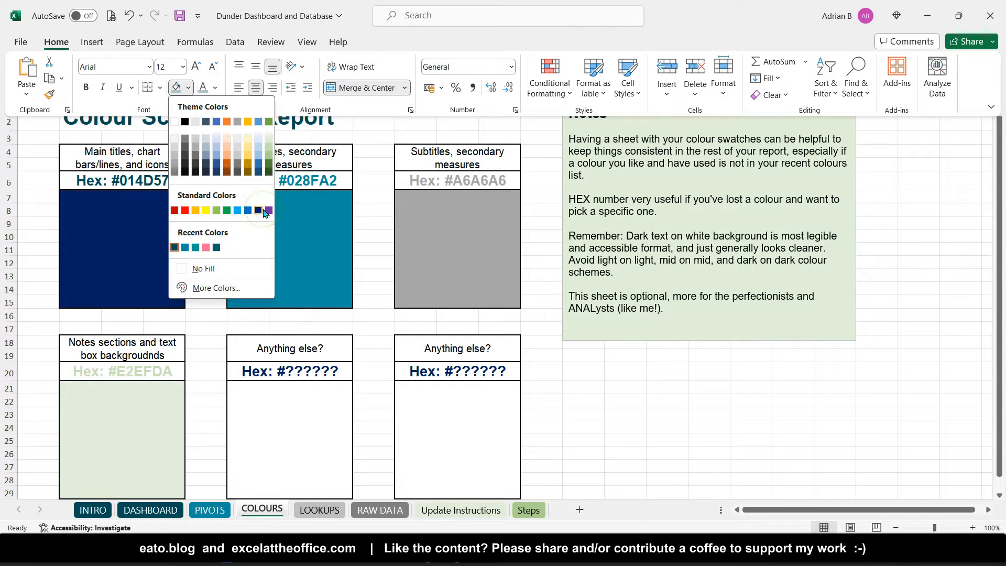
pyautogui.click(355, 206)
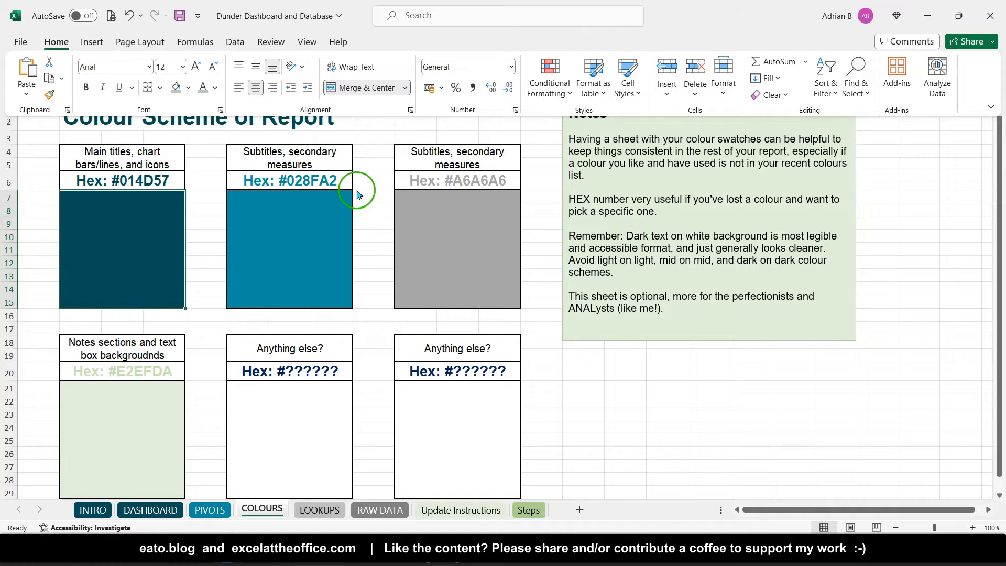
pyautogui.click(309, 173)
pyautogui.click(300, 187)
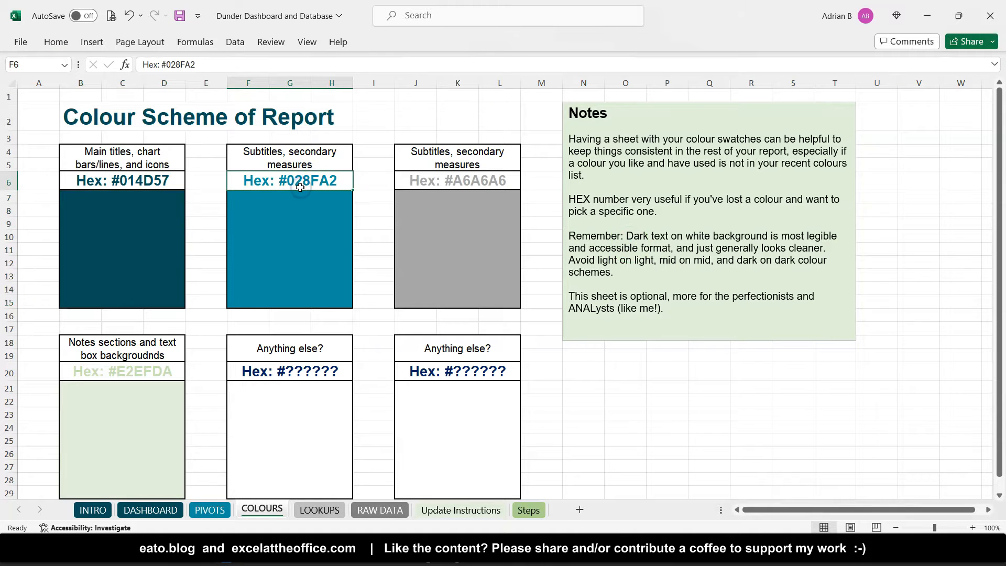
pyautogui.click(441, 179)
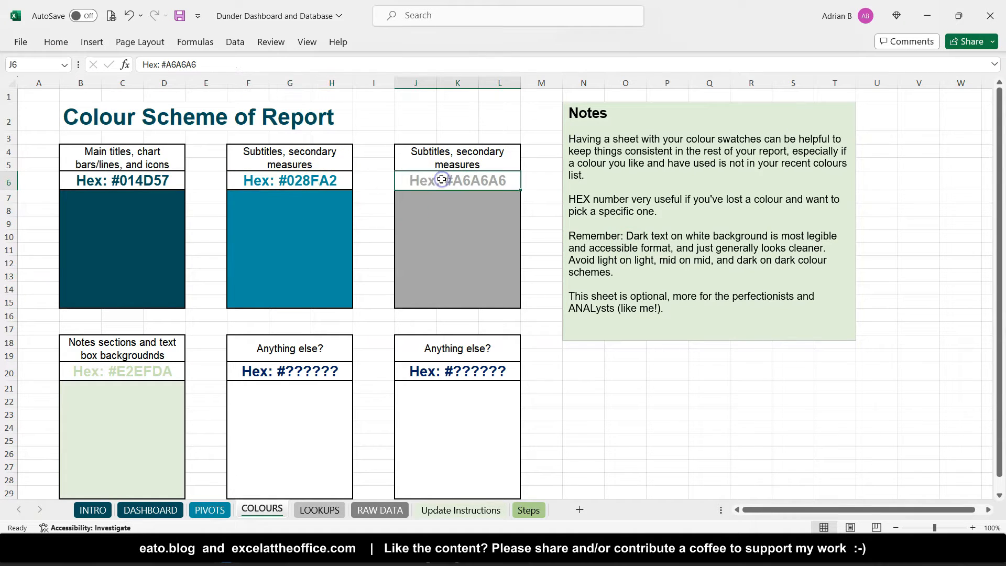
pyautogui.click(124, 378)
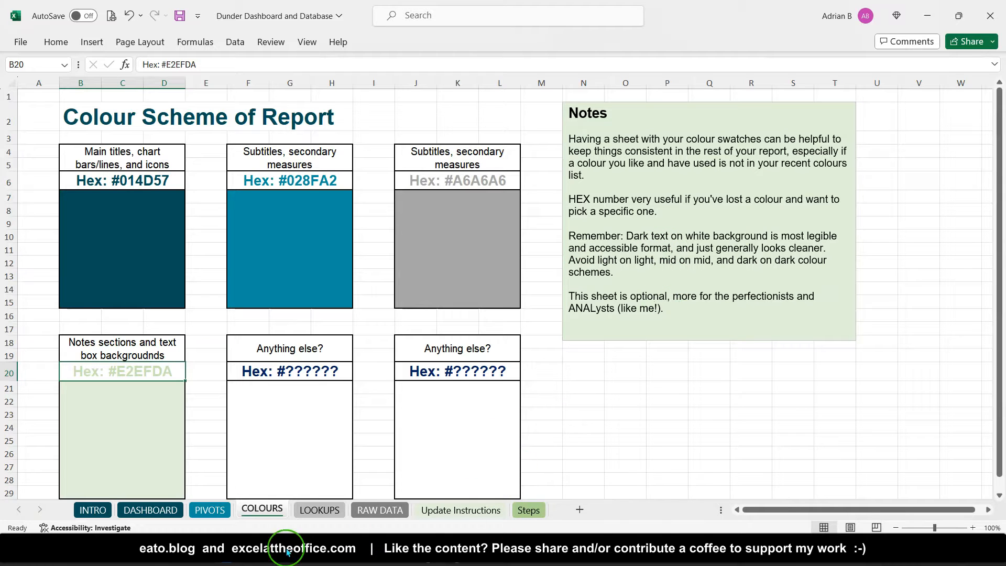
# Step: Switch back to Book1 and read section 2, Clean up and ready your data, on the Steps sheet, checking the DATA sheet
pyautogui.moveTo(226, 548)
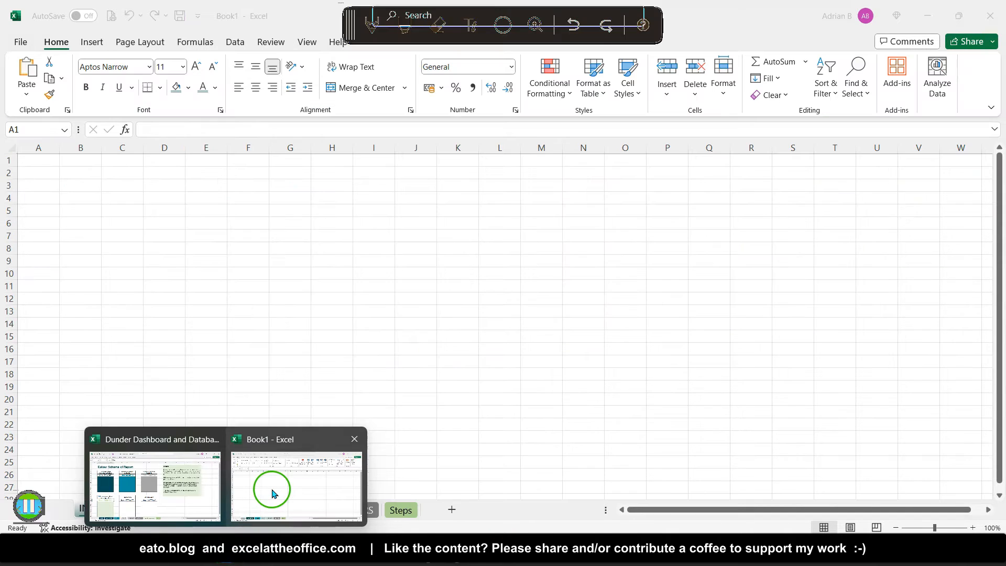
pyautogui.click(272, 492)
pyautogui.click(398, 509)
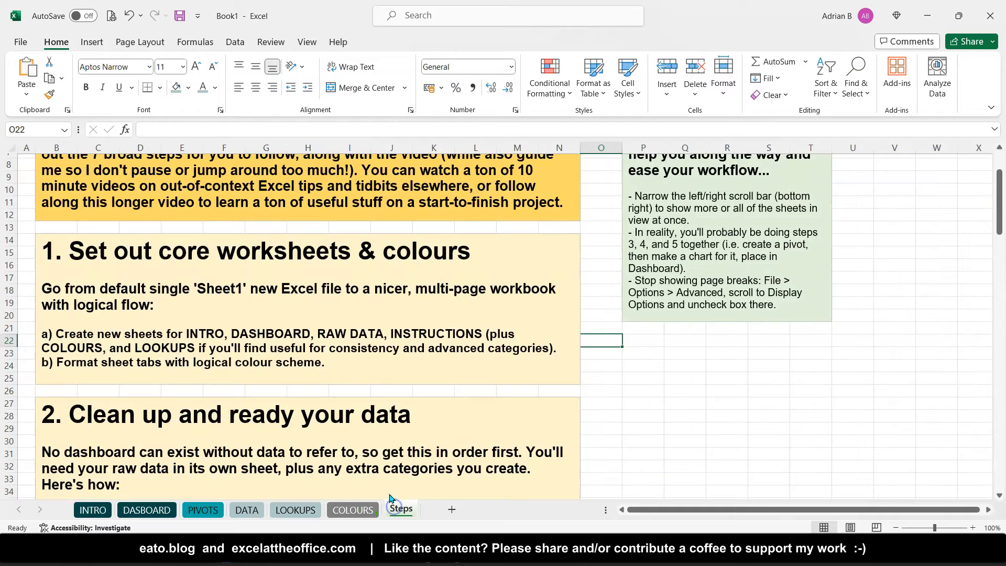
pyautogui.scroll(-2, 279, 345)
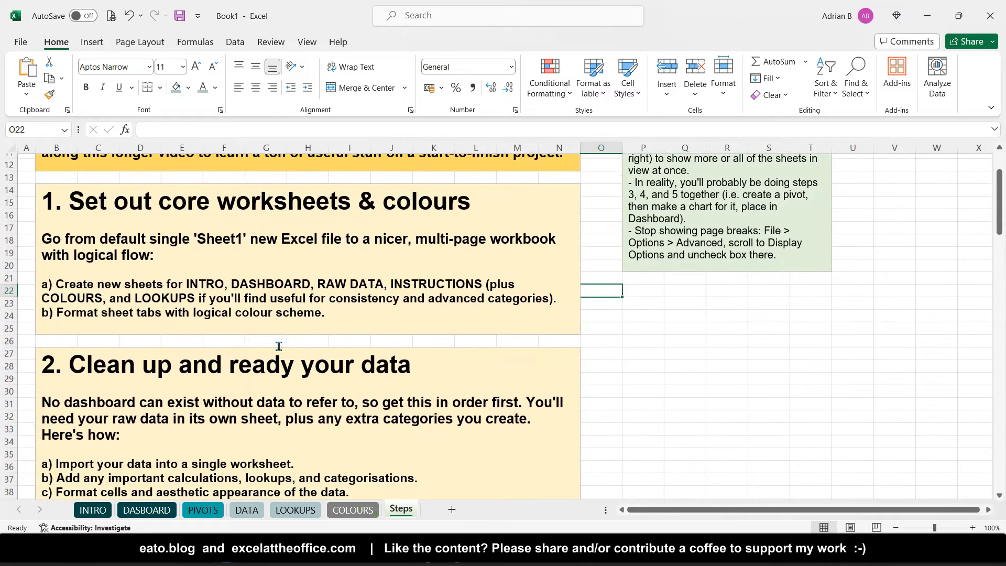
pyautogui.scroll(-2, 278, 346)
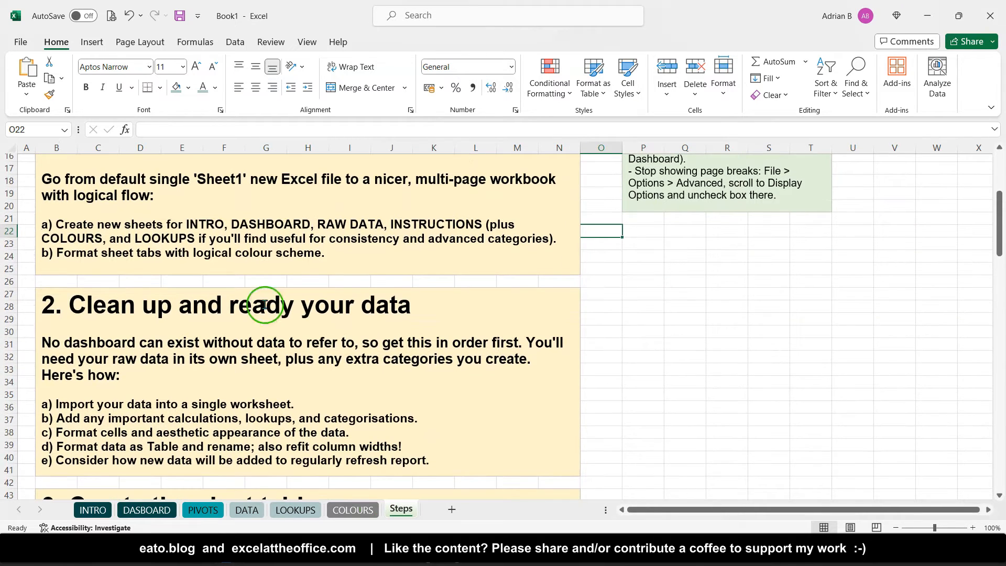
pyautogui.scroll(-1, 310, 235)
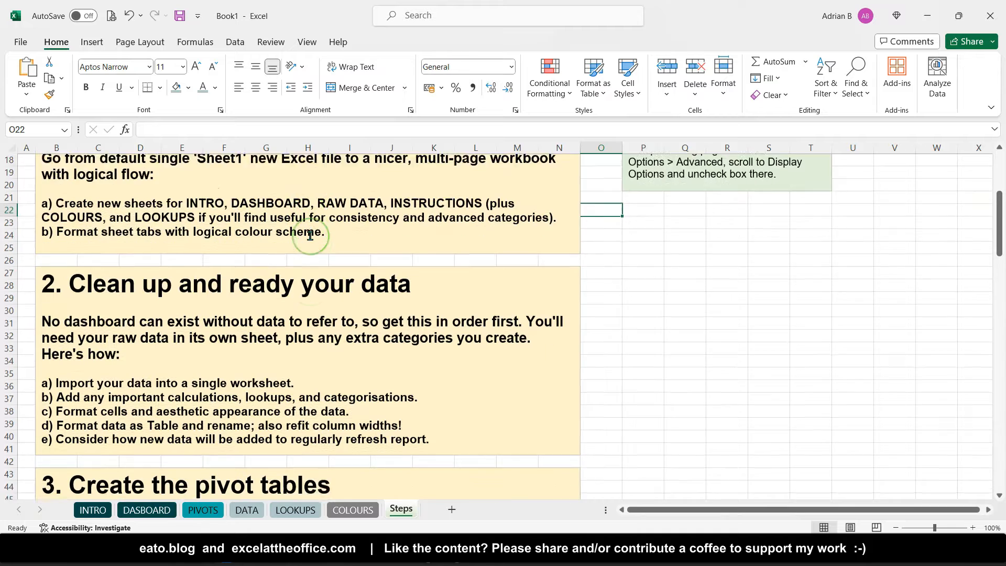
pyautogui.scroll(-2, 310, 236)
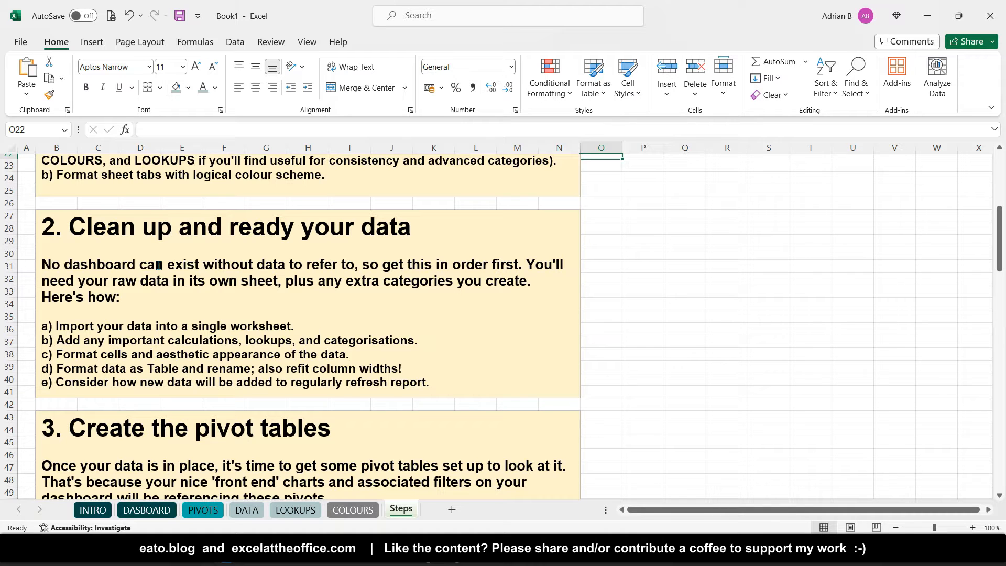
pyautogui.click(187, 276)
pyautogui.scroll(1, 357, 263)
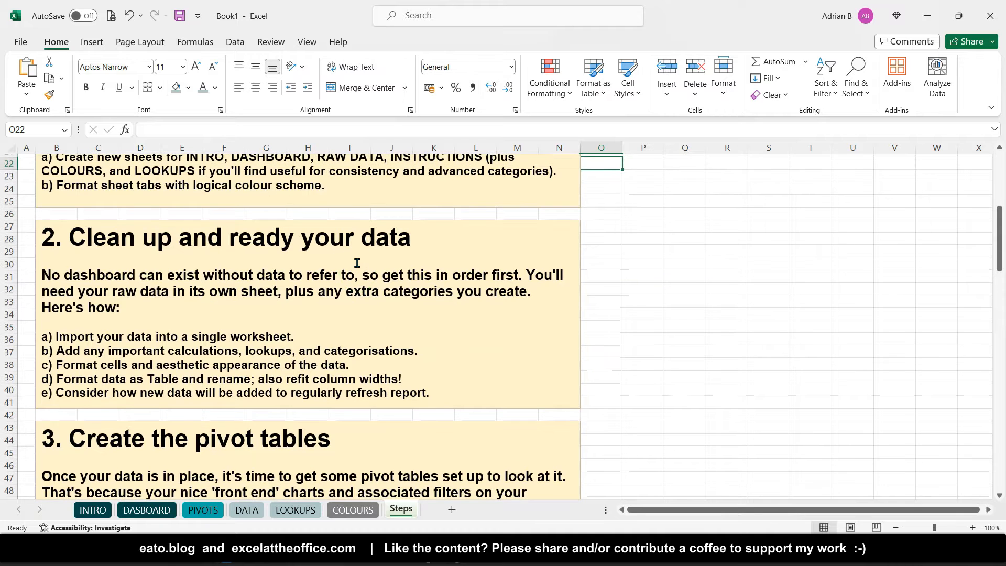
pyautogui.scroll(-2, 357, 263)
pyautogui.scroll(1, 357, 263)
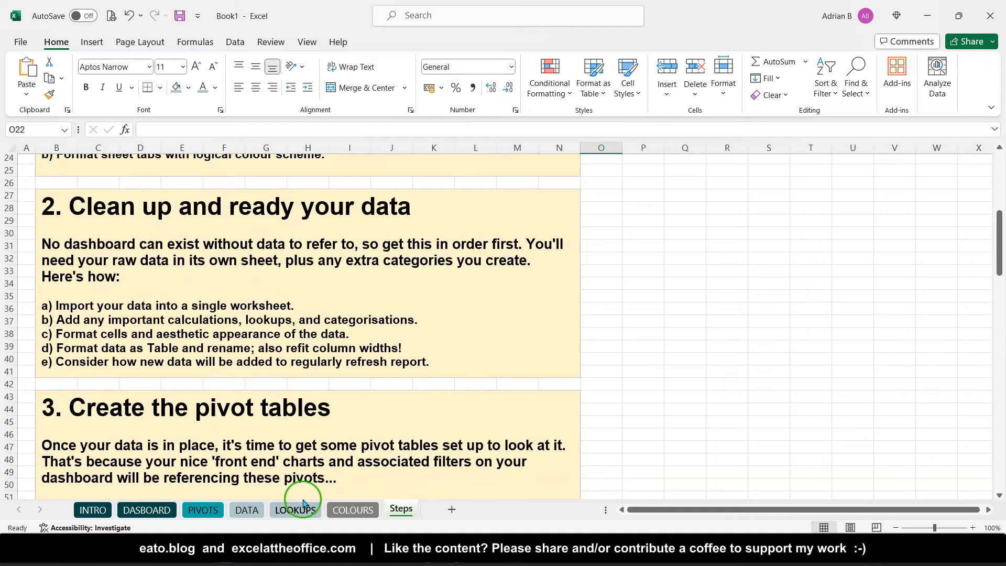
pyautogui.click(247, 511)
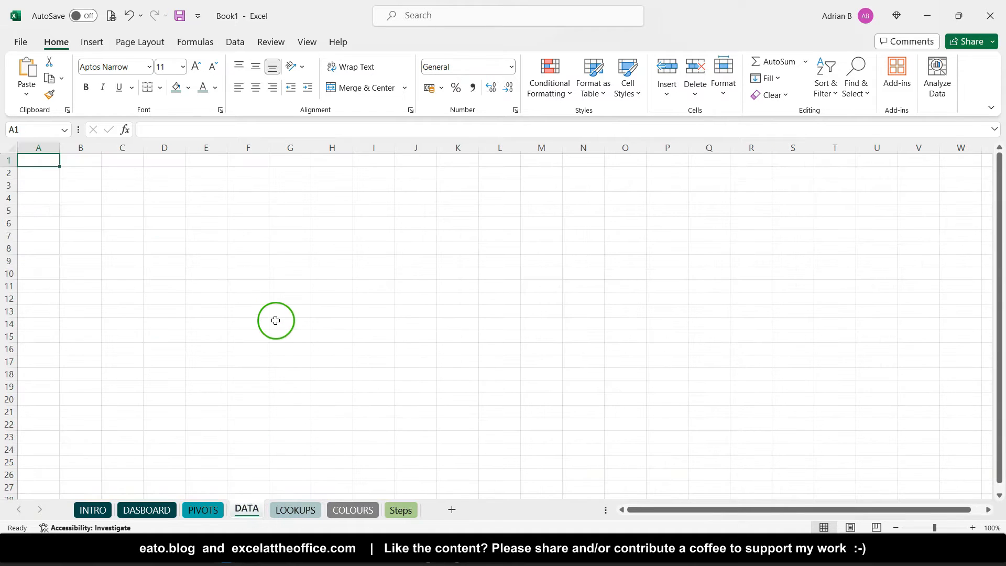
pyautogui.click(400, 510)
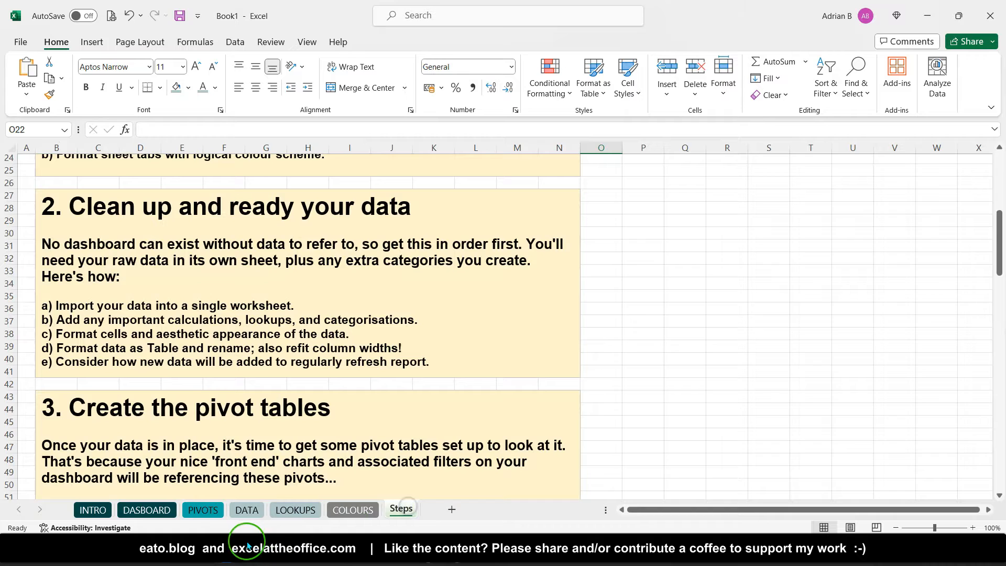
# Step: Switch to the Dunder Dashboard and Database workbook and examine the rows and column headings of its RAW DATA sheet
pyautogui.moveTo(234, 546)
pyautogui.click(181, 490)
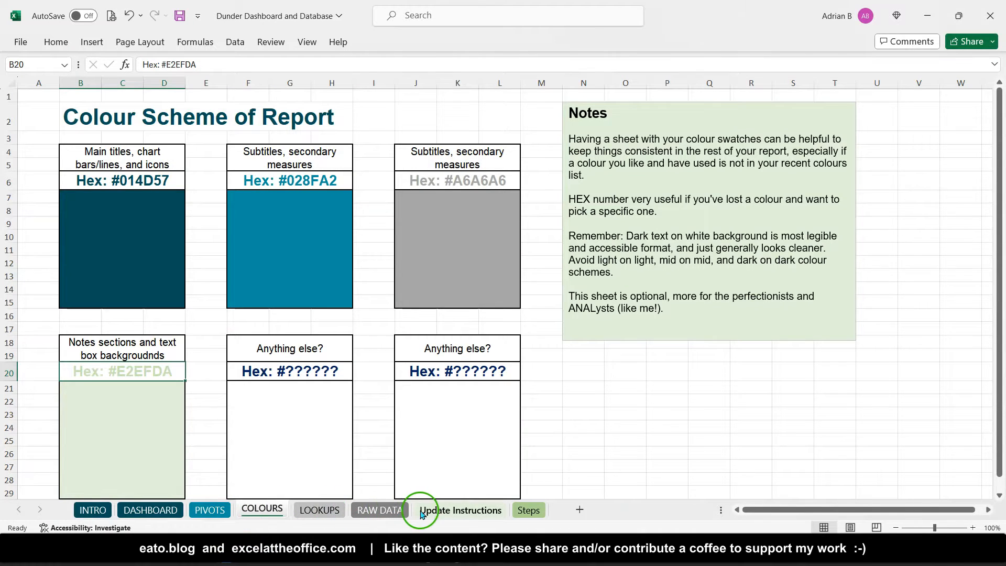
pyautogui.click(383, 510)
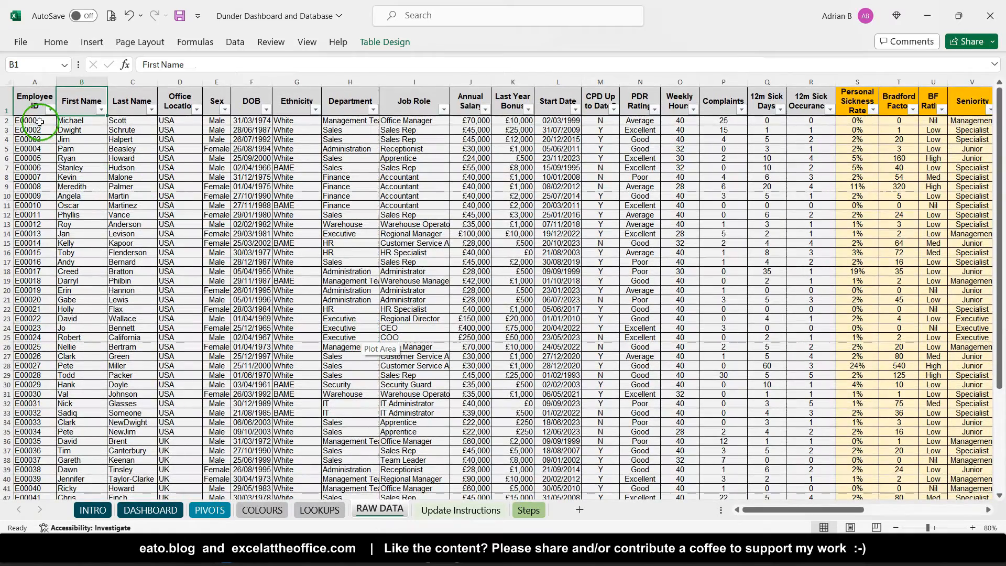
pyautogui.keyDown('ctrl'); pyautogui.scroll(4, 31, 105); pyautogui.keyUp('ctrl')
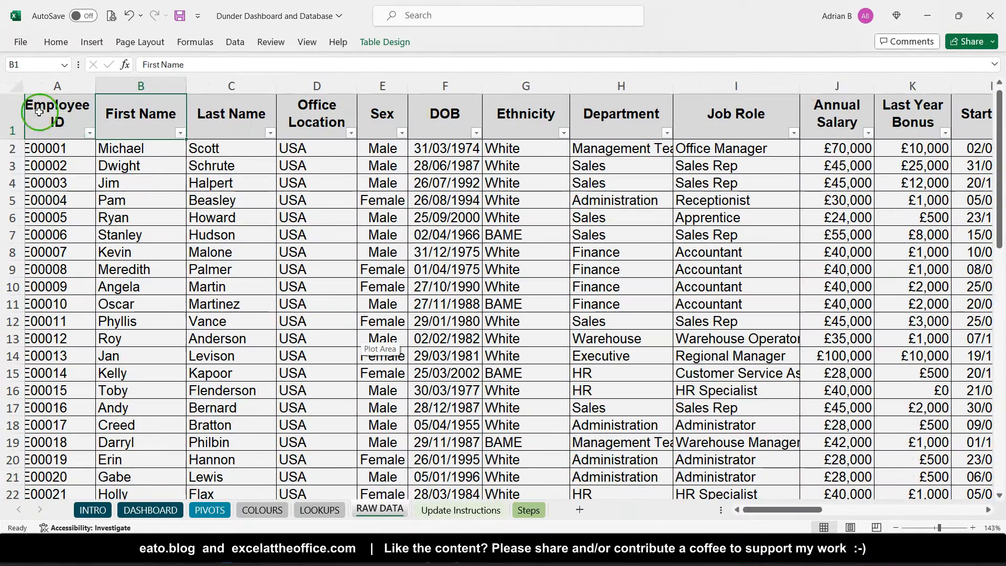
pyautogui.keyDown('ctrl'); pyautogui.scroll(1, 60, 123); pyautogui.keyUp('ctrl')
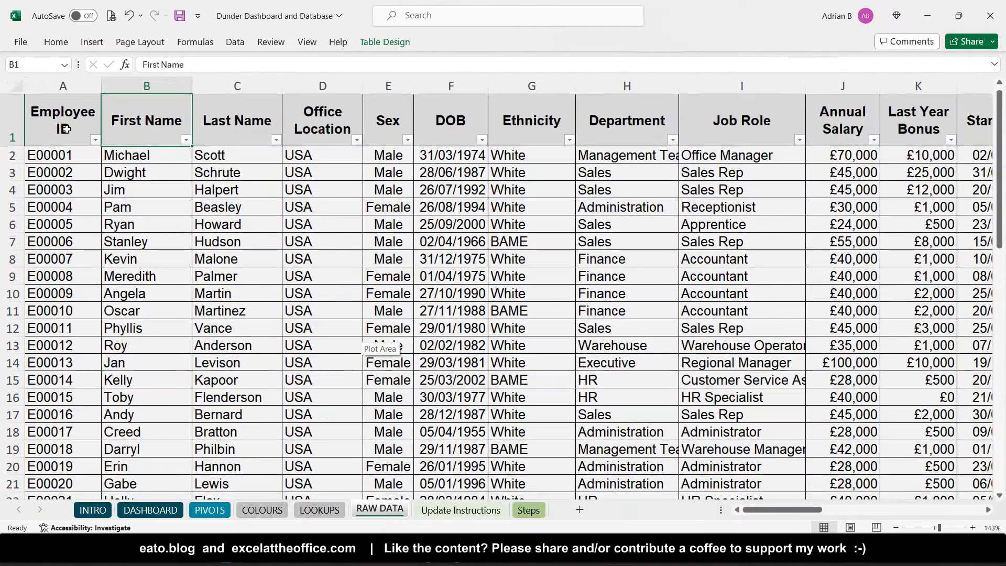
pyautogui.scroll(-10, 172, 253)
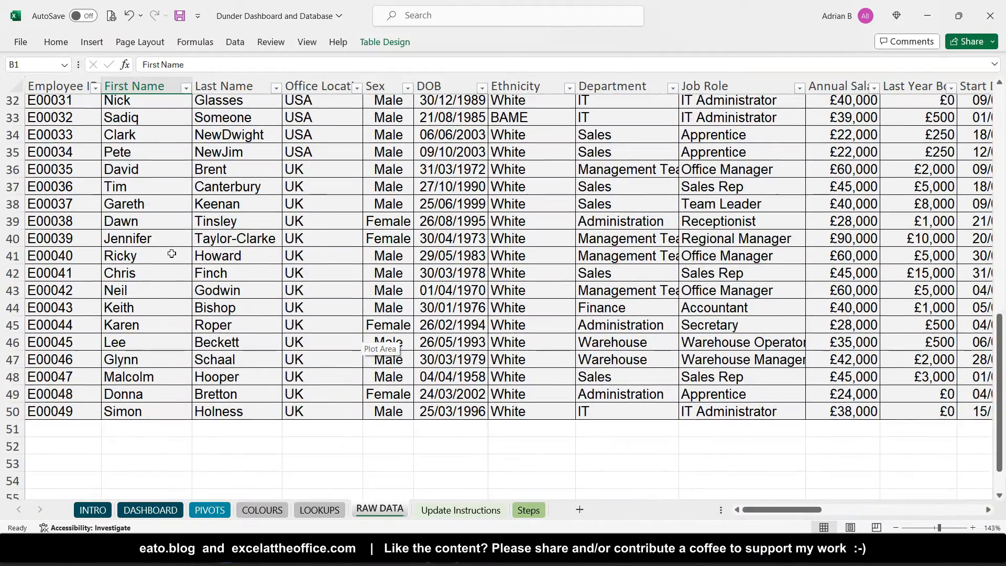
pyautogui.scroll(8, 172, 253)
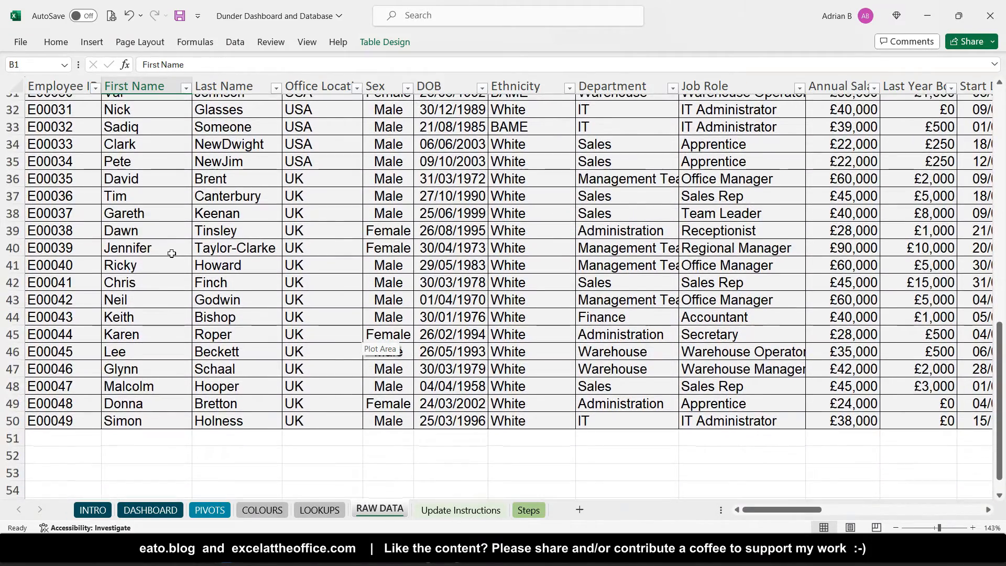
pyautogui.scroll(3, 172, 254)
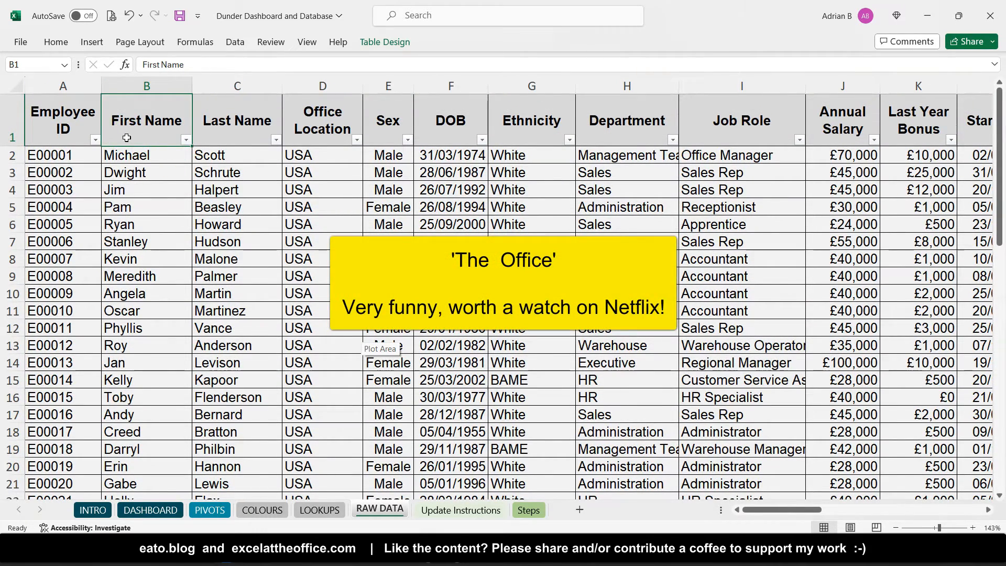
pyautogui.hscroll(4, 87, 130)
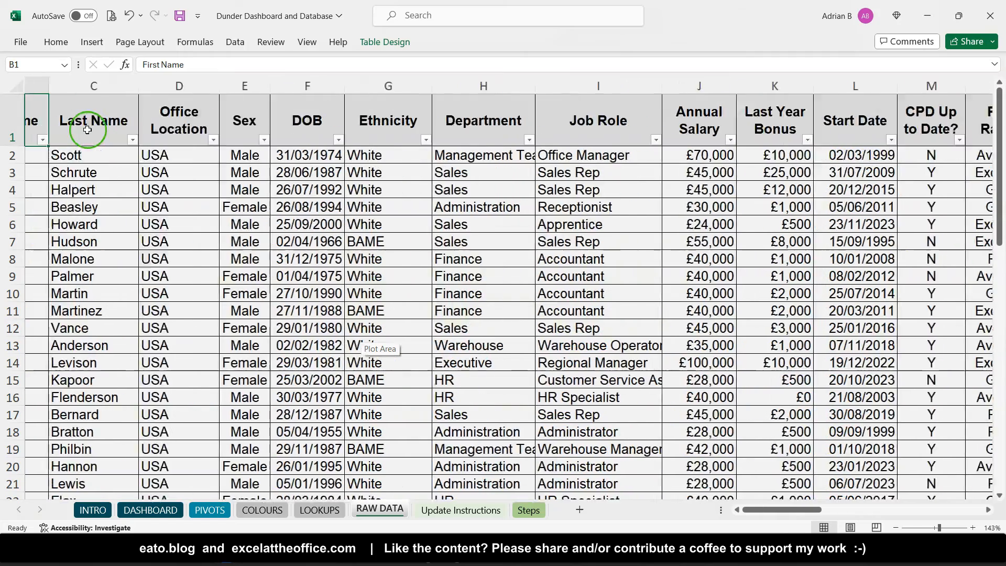
pyautogui.hscroll(6, 87, 130)
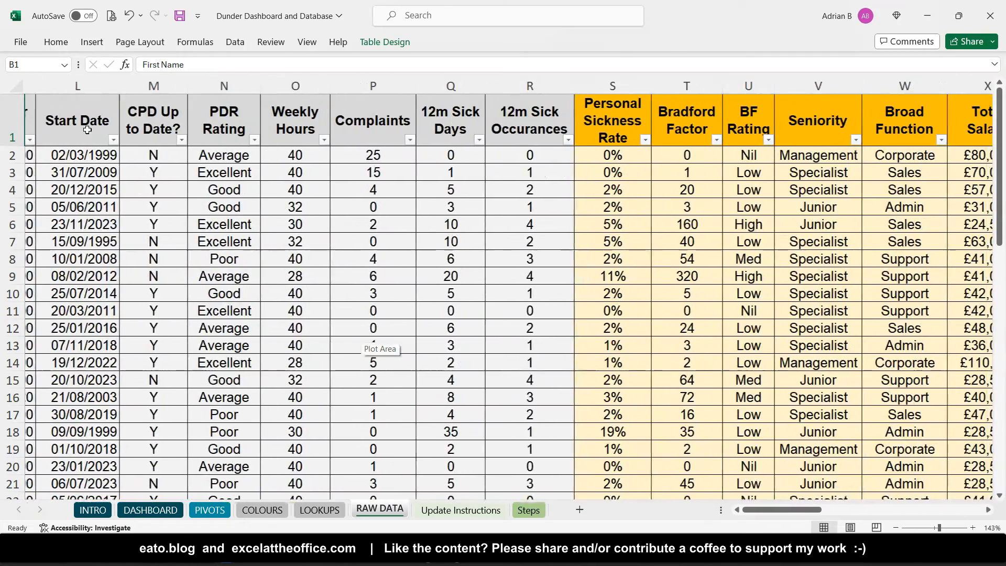
# Step: Select all the grey raw data records on the RAW DATA sheet, from Employee ID through 12m Sick Occurances, including the headings
pyautogui.click(513, 135)
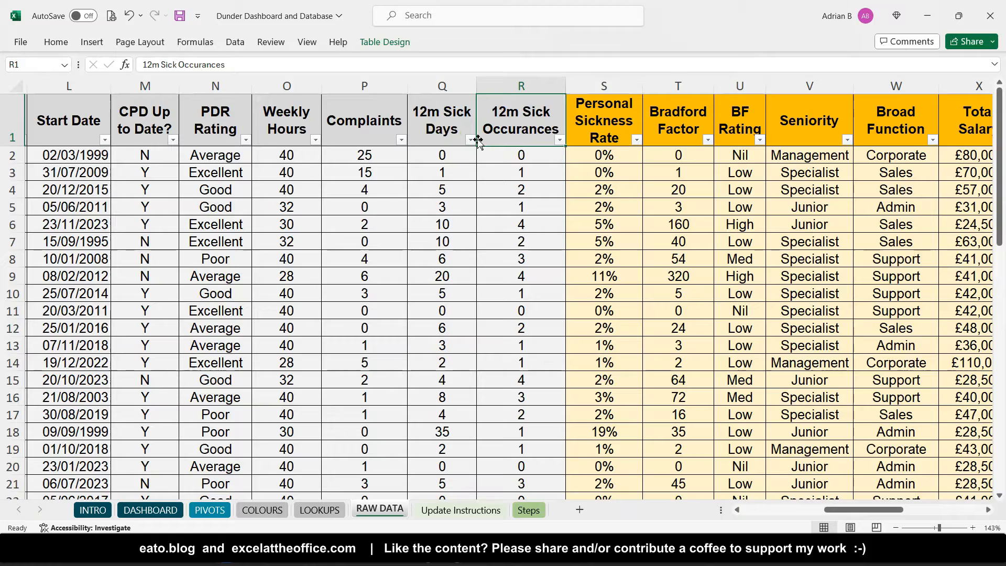
pyautogui.hscroll(5, 478, 141)
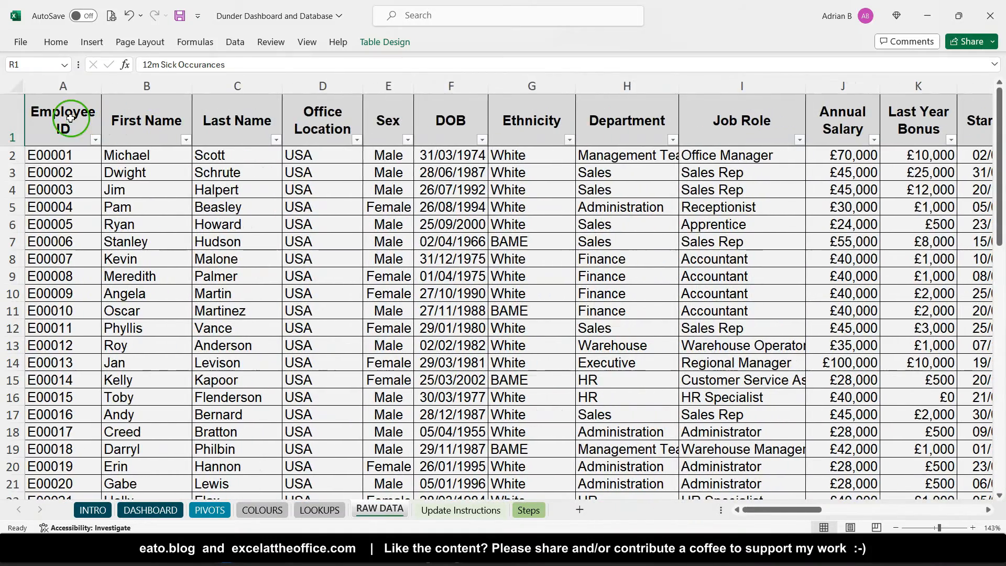
pyautogui.moveTo(70, 118); pyautogui.dragTo(955, 260)
pyautogui.moveTo(1001, 284); pyautogui.dragTo(692, 369)
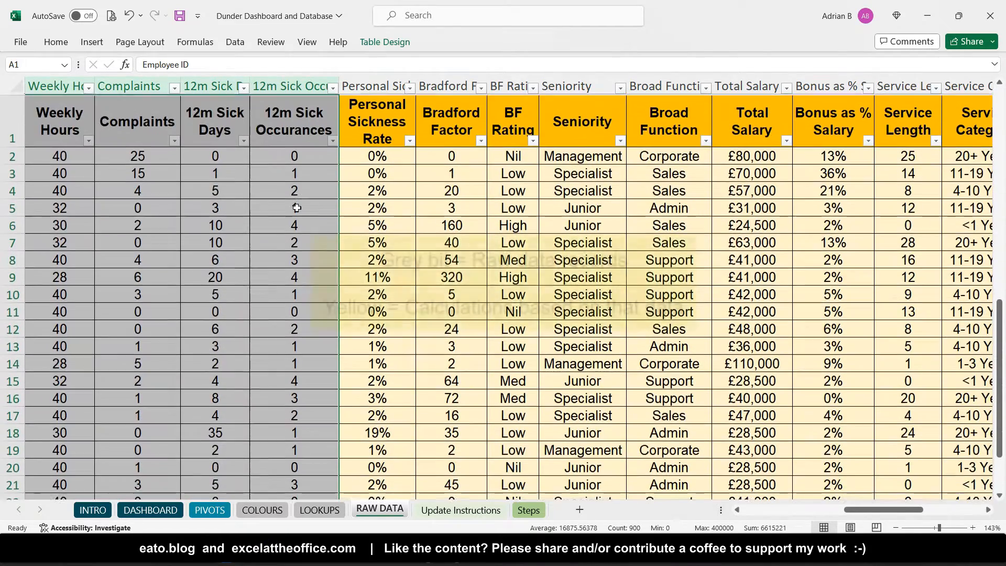
# Step: Examine the yellow calculated columns from Personal Sickness Rate to Full Name alongside the grey raw data columns
pyautogui.hscroll(-3, 194, 191)
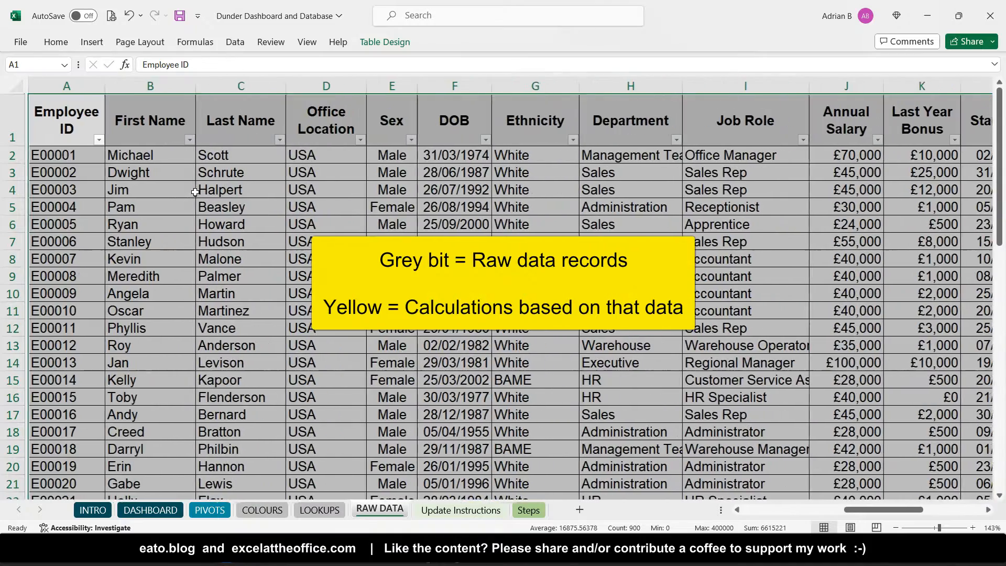
pyautogui.hscroll(3, 195, 191)
pyautogui.hscroll(5, 195, 192)
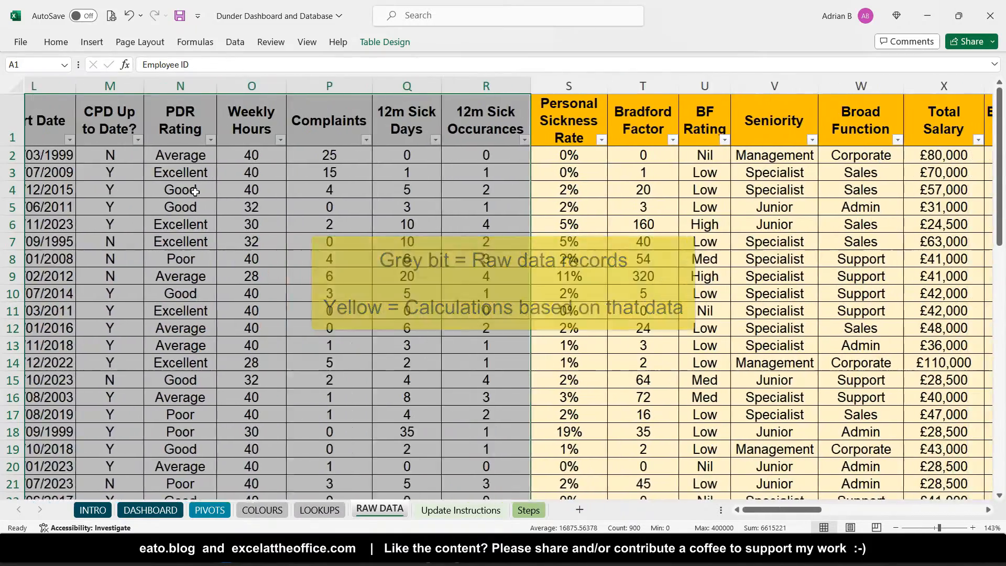
pyautogui.hscroll(4, 195, 192)
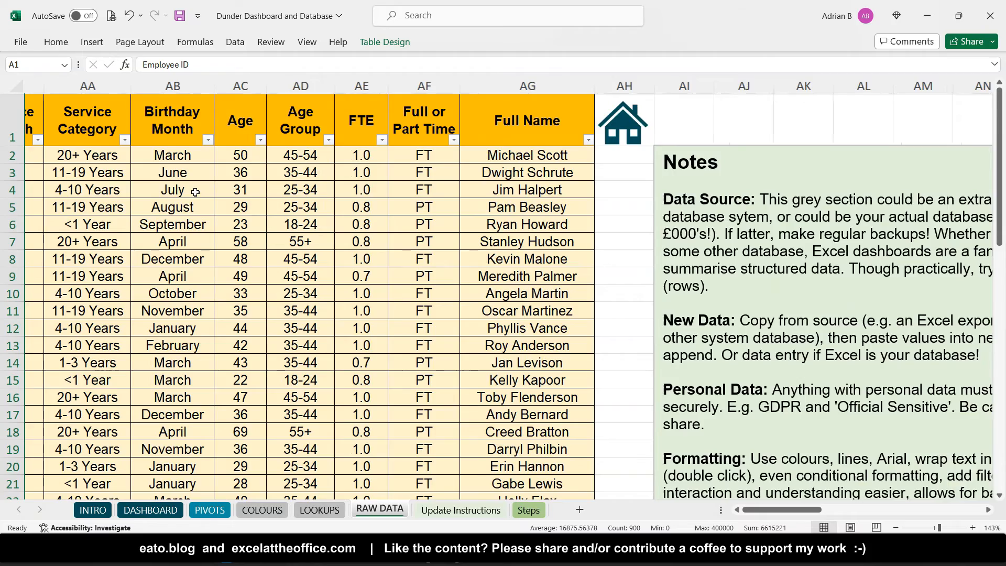
pyautogui.hscroll(-6, 195, 192)
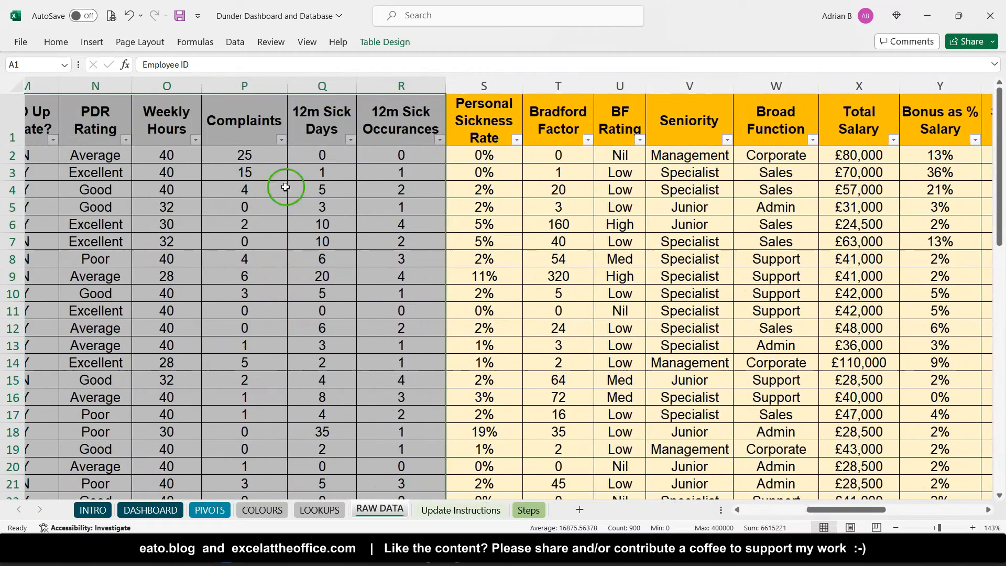
pyautogui.hscroll(3, 285, 187)
pyautogui.hscroll(1, 299, 185)
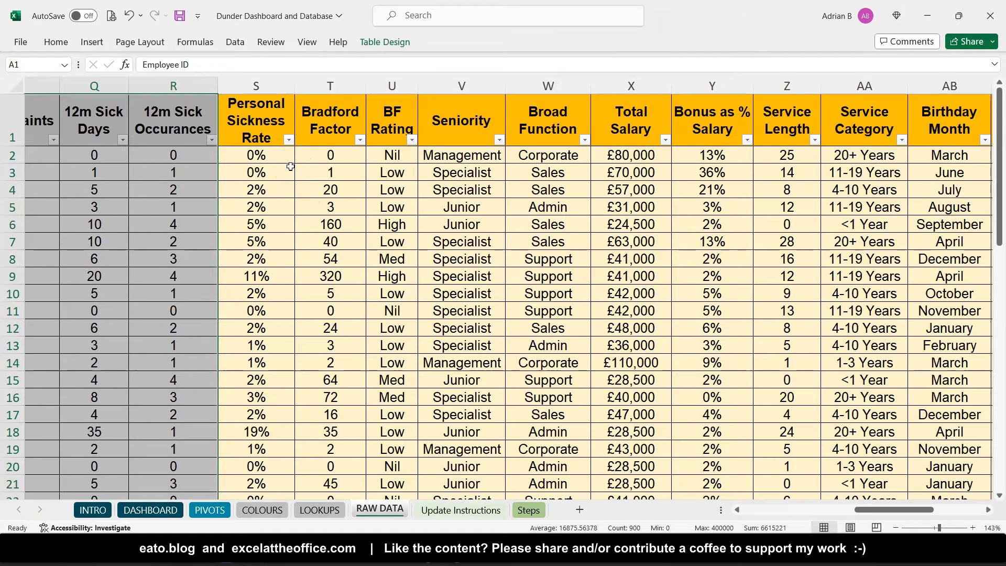
pyautogui.hscroll(1, 273, 161)
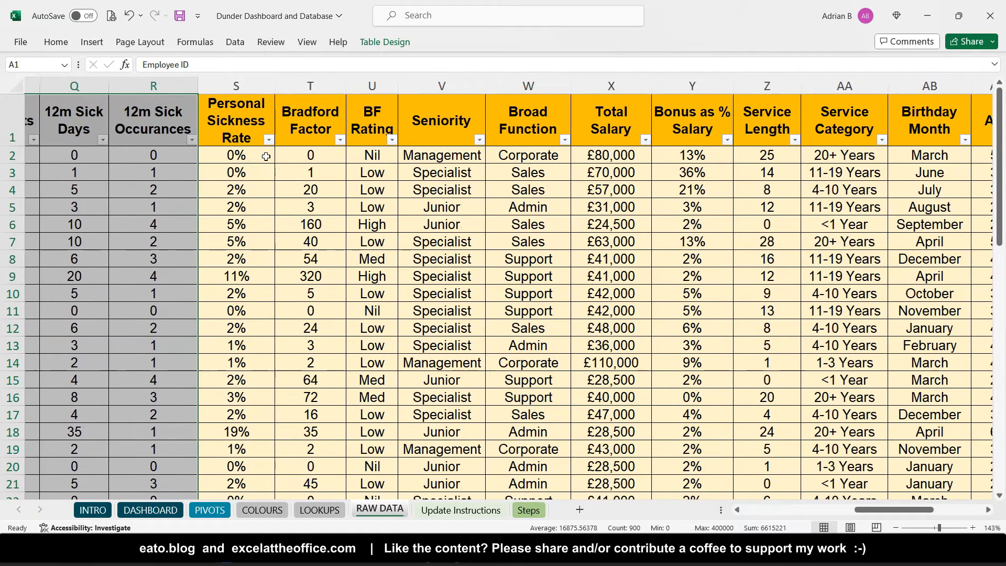
pyautogui.hscroll(1, 267, 156)
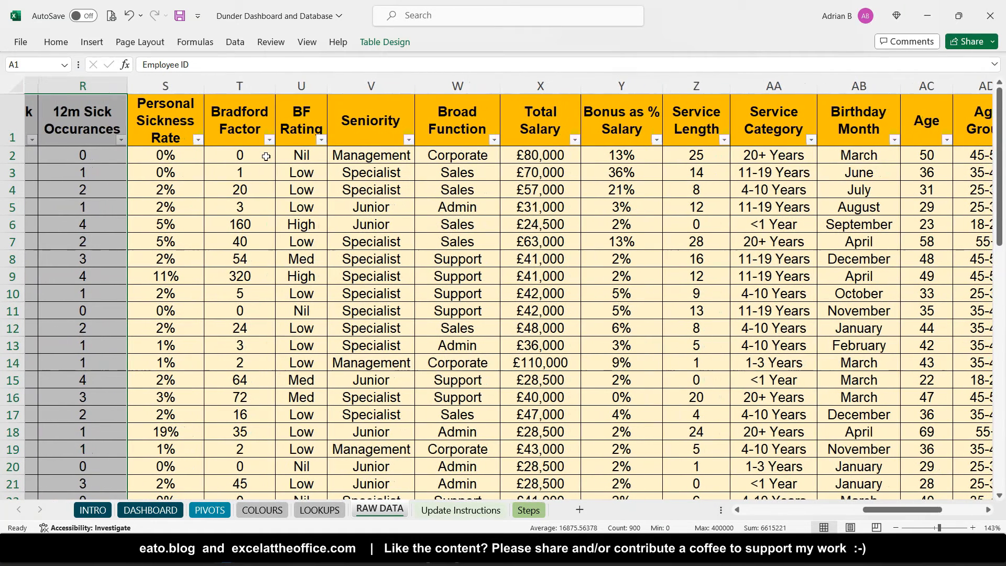
pyautogui.hscroll(2, 266, 156)
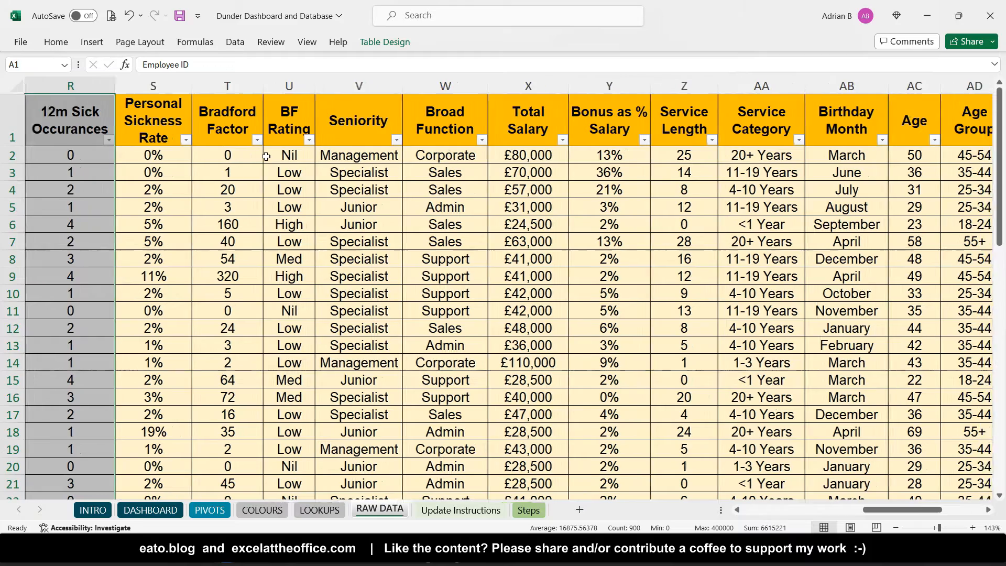
# Step: Compare the DOB column in the raw data with the calculated Age and Age Group columns
pyautogui.hscroll(-6, 266, 156)
pyautogui.hscroll(-9, 267, 156)
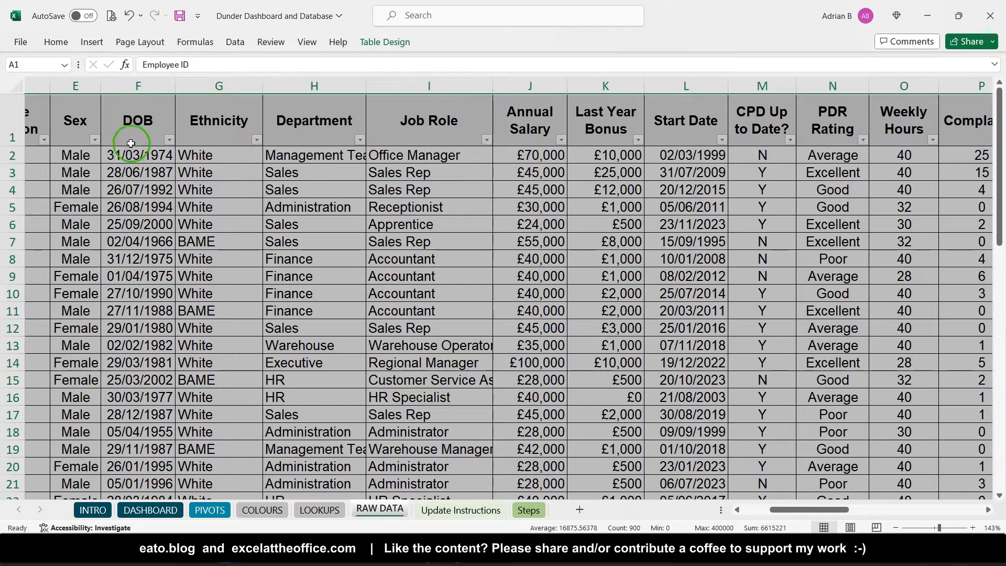
pyautogui.hscroll(10, 540, 217)
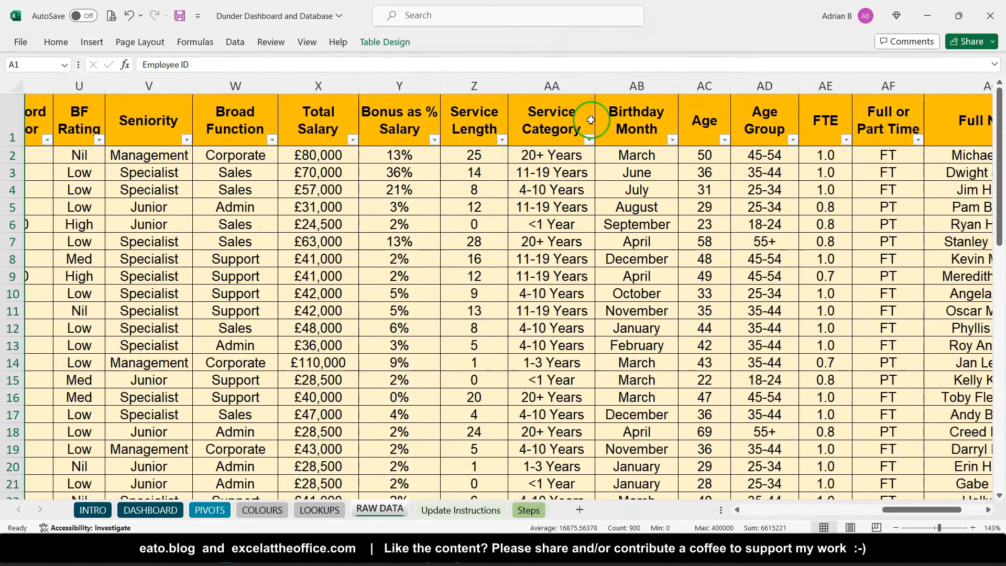
pyautogui.hscroll(1, 587, 120)
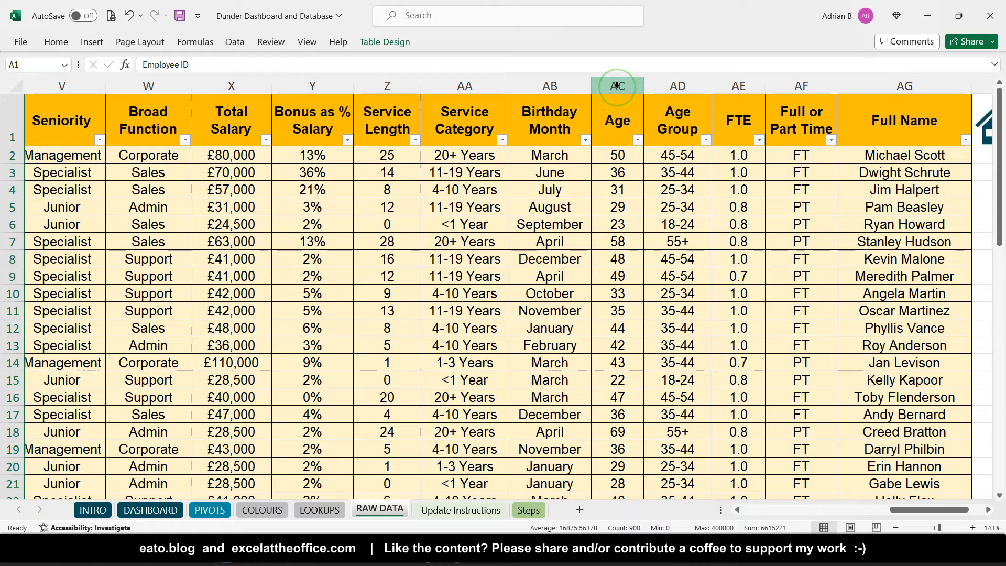
pyautogui.click(677, 84)
pyautogui.hscroll(-5, 664, 195)
pyautogui.hscroll(-4, 664, 195)
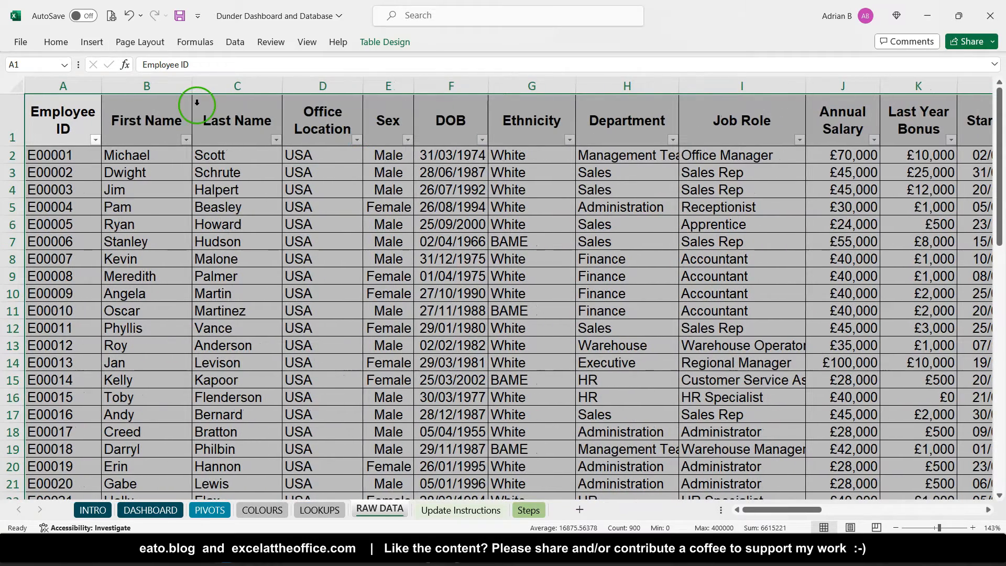
# Step: Copy the selected raw data and paste it as values into cell A1 of the DATA sheet in Book1
pyautogui.rightClick(157, 128)
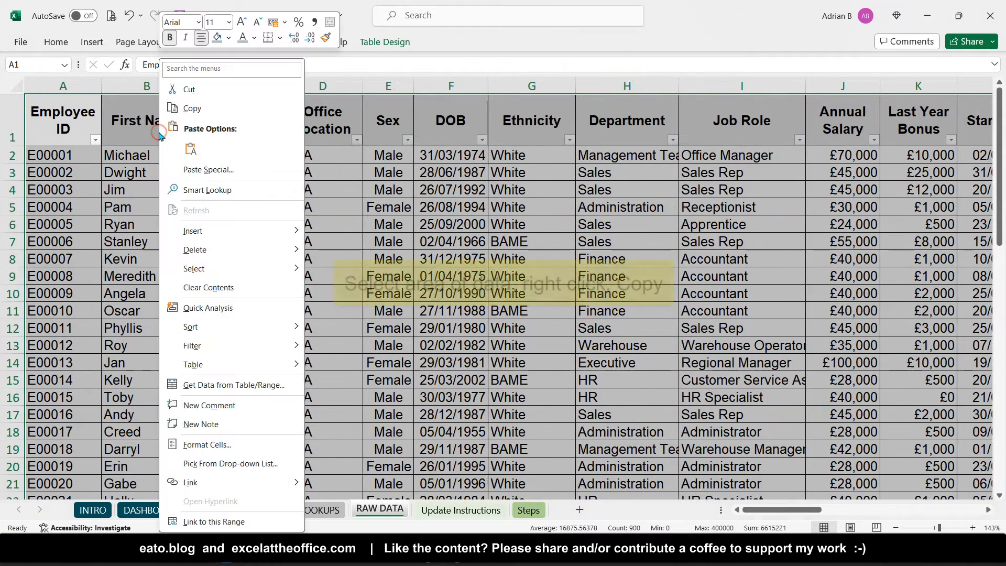
pyautogui.click(208, 108)
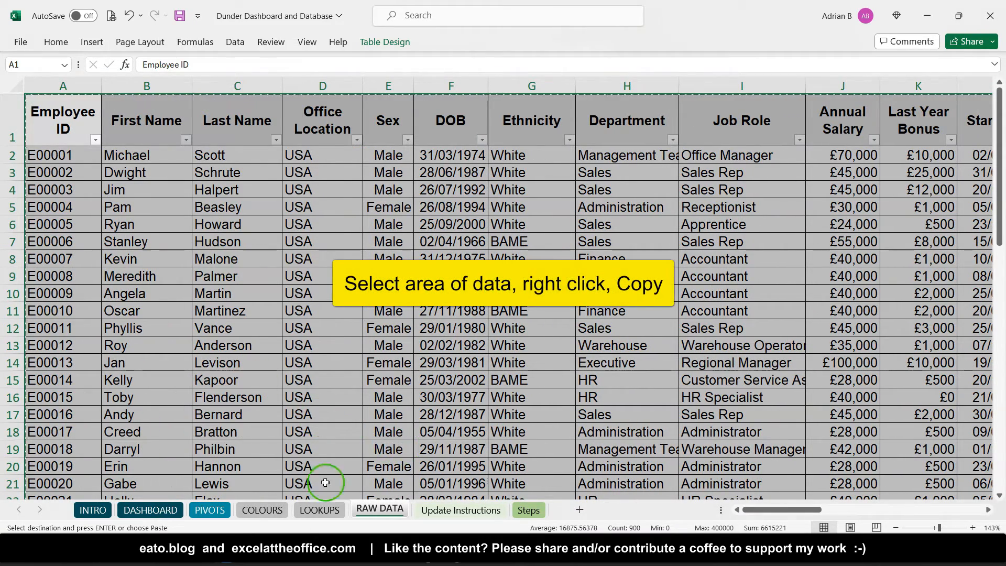
pyautogui.moveTo(225, 548)
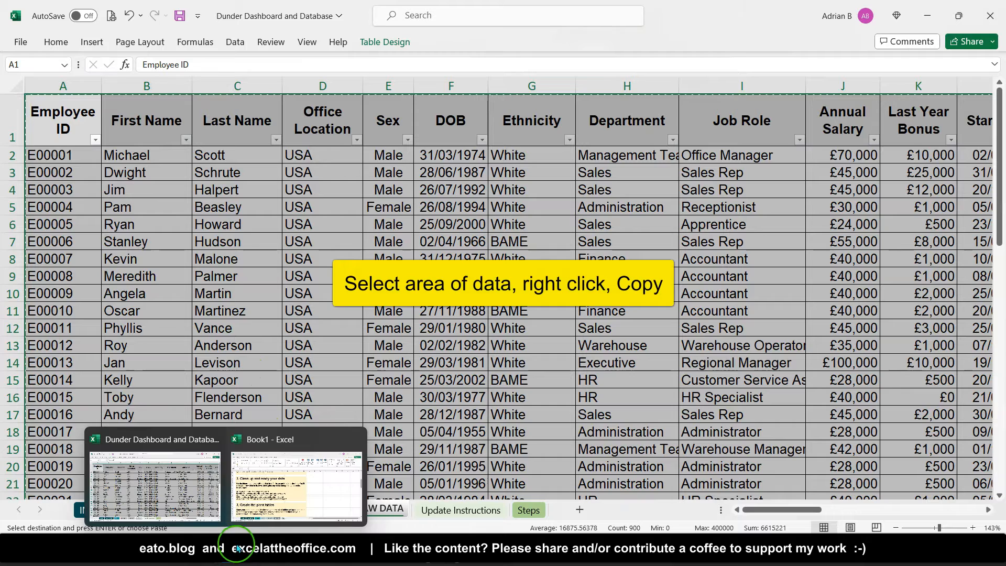
pyautogui.click(272, 495)
pyautogui.click(246, 510)
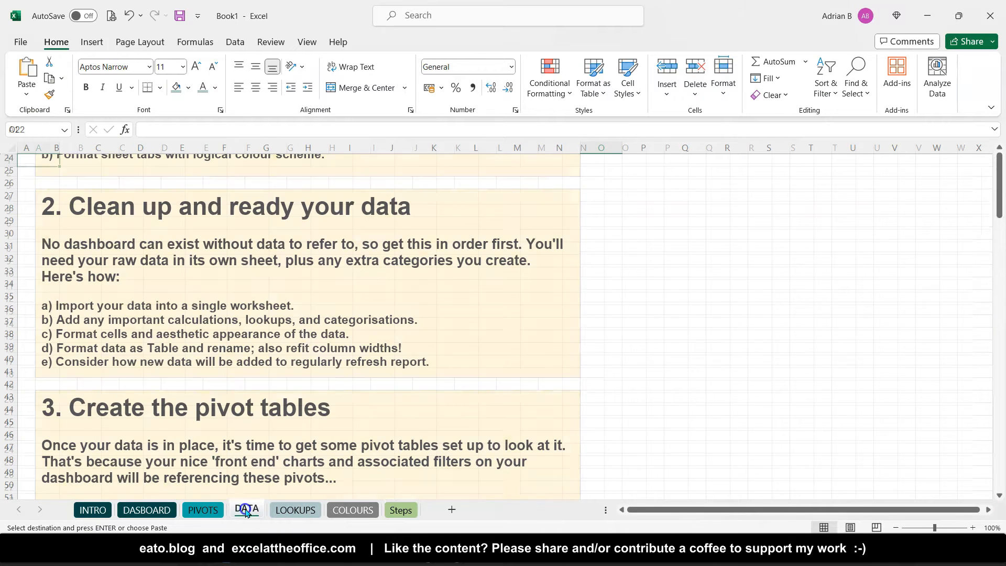
pyautogui.rightClick(49, 163)
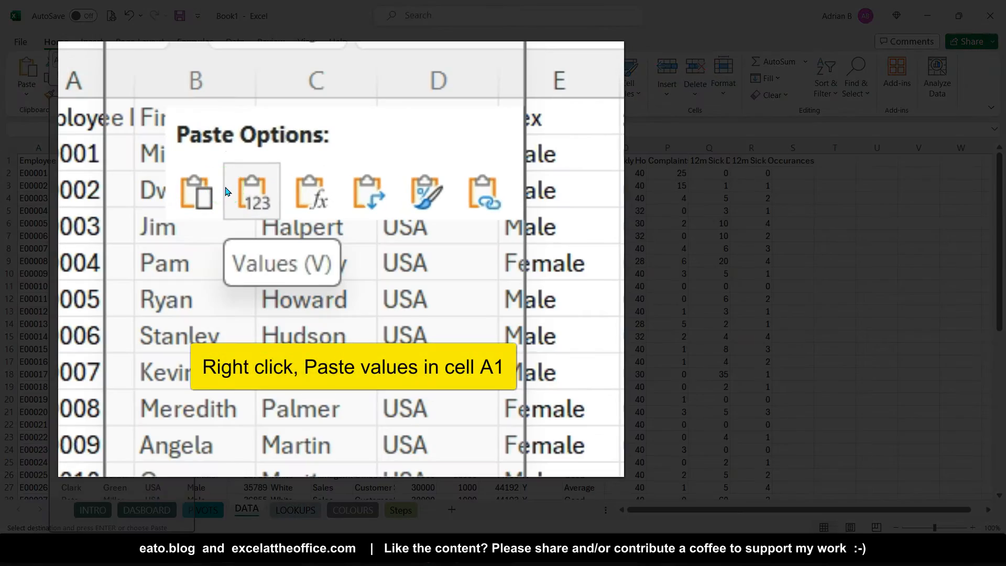
pyautogui.click(101, 186)
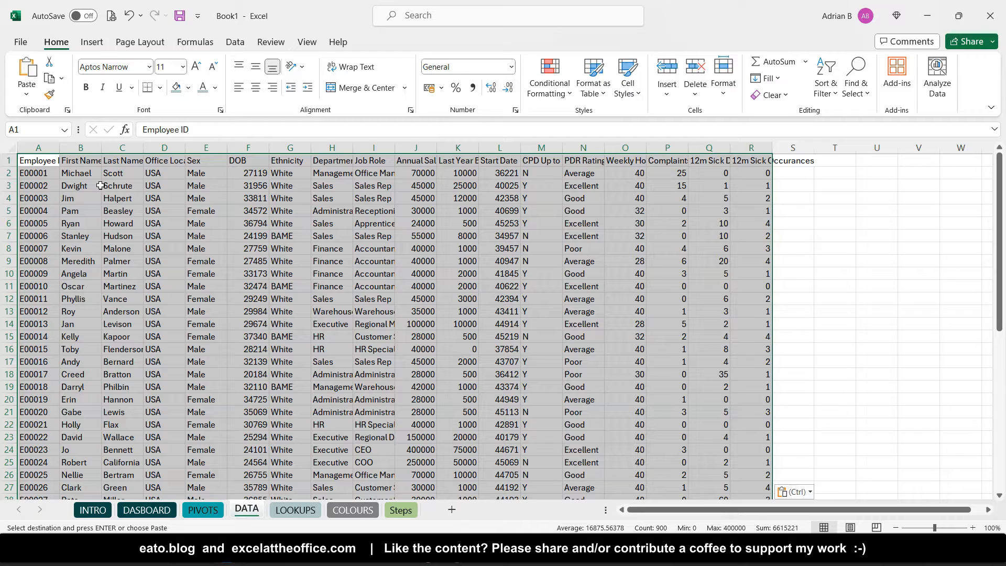
# Step: Fill the whole pasted data range, headings included, with the lightest grey theme colour and apply All Borders
pyautogui.scroll(-3, 100, 186)
pyautogui.scroll(-2, 100, 185)
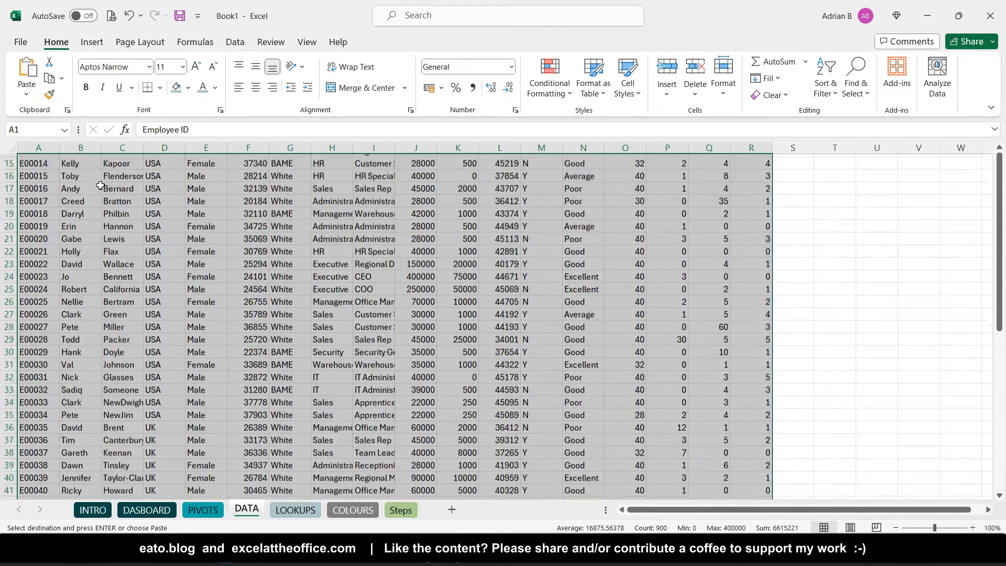
pyautogui.scroll(5, 179, 208)
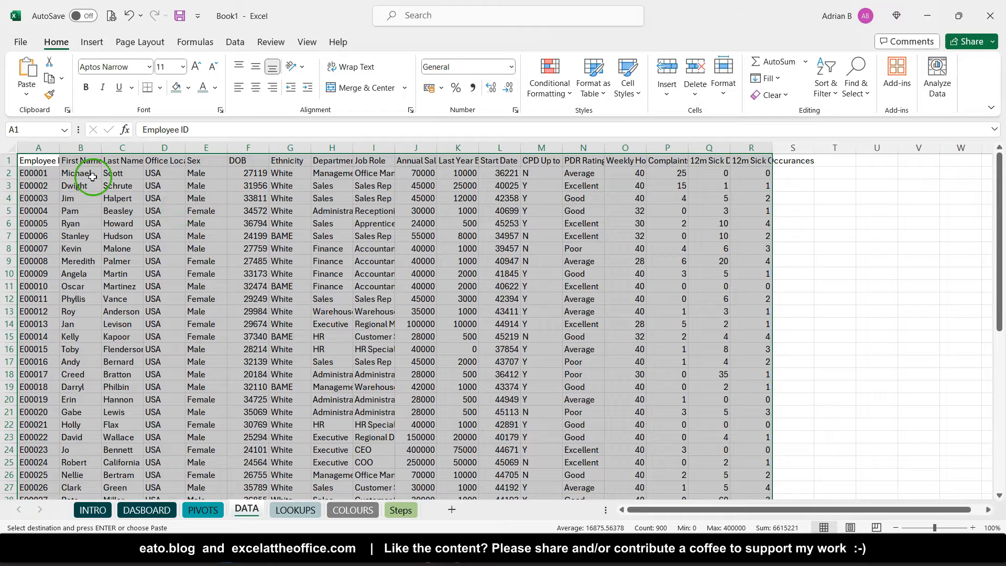
pyautogui.click(40, 160)
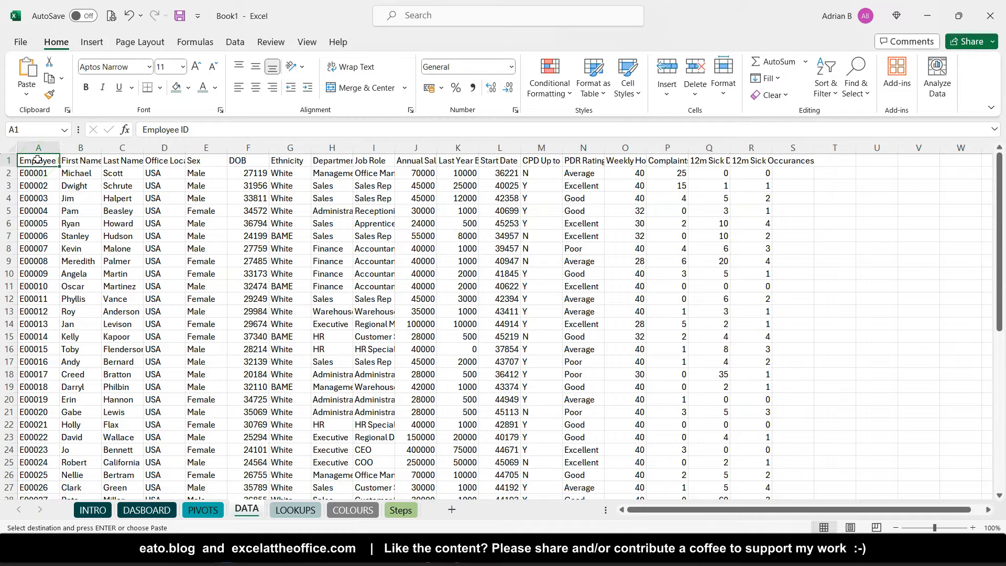
pyautogui.moveTo(38, 160); pyautogui.dragTo(767, 473)
pyautogui.click(188, 88)
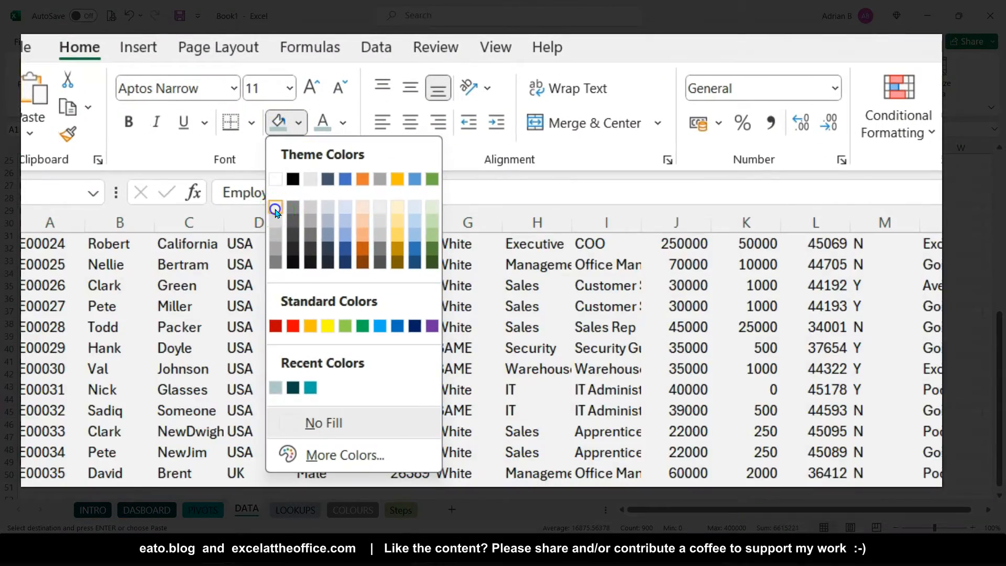
pyautogui.click(276, 210)
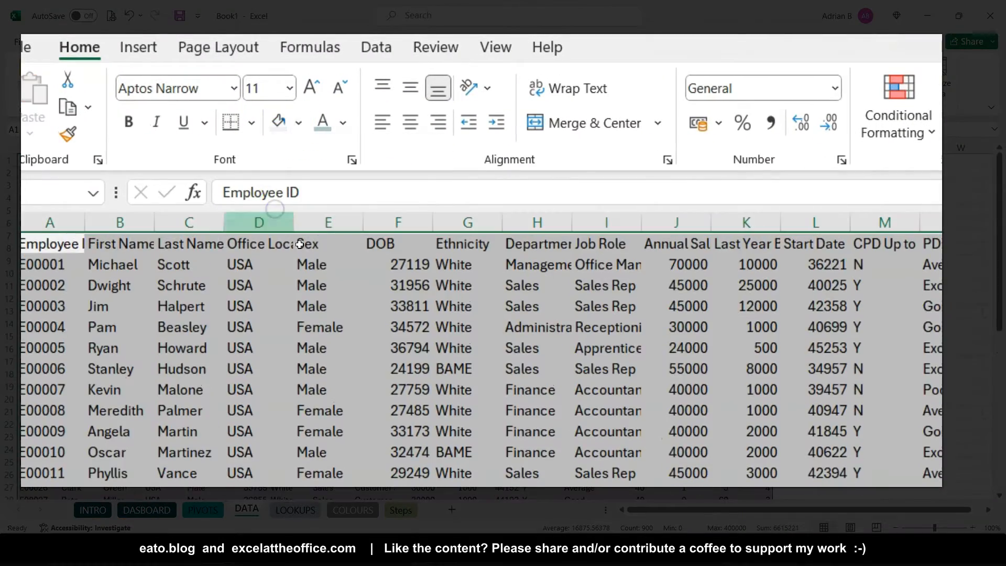
pyautogui.click(252, 120)
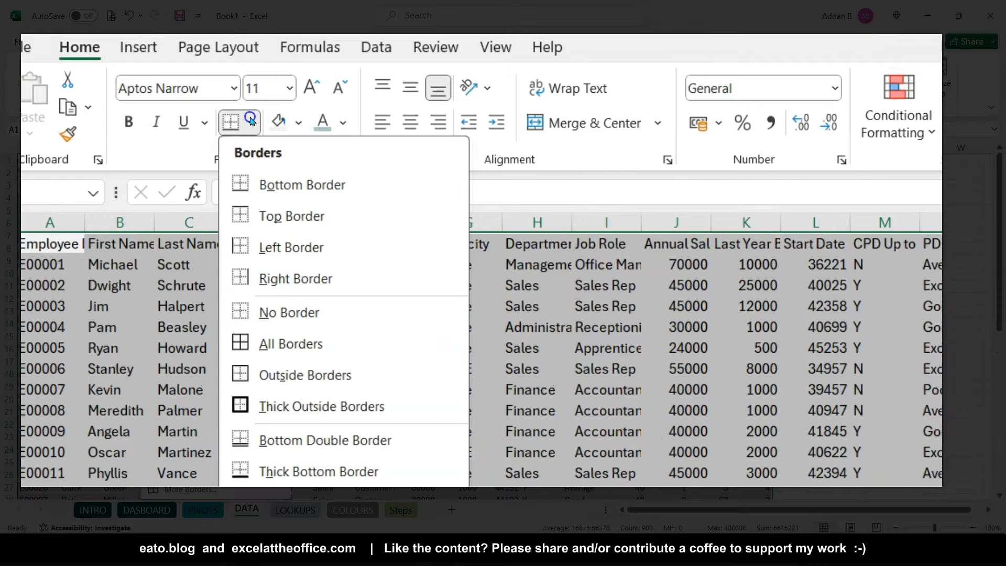
pyautogui.click(295, 336)
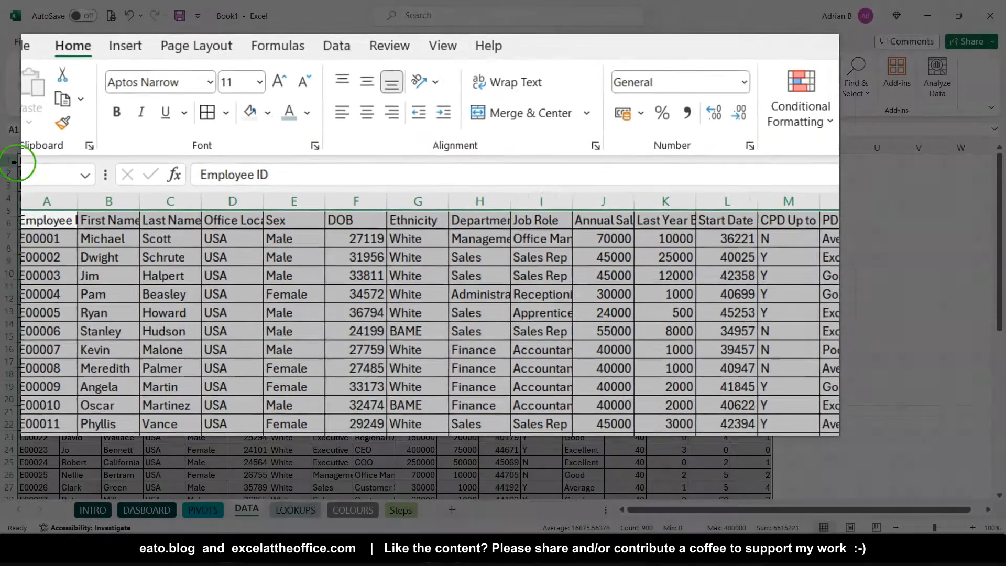
# Step: Make the heading row of the DATA sheet bold and increase its font size to 12
pyautogui.click(9, 160)
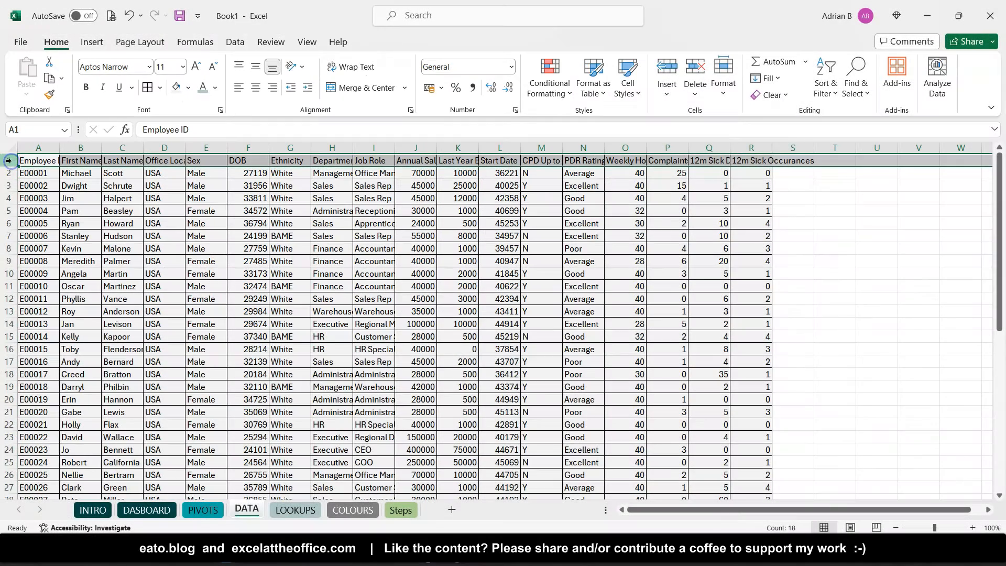
pyautogui.click(87, 87)
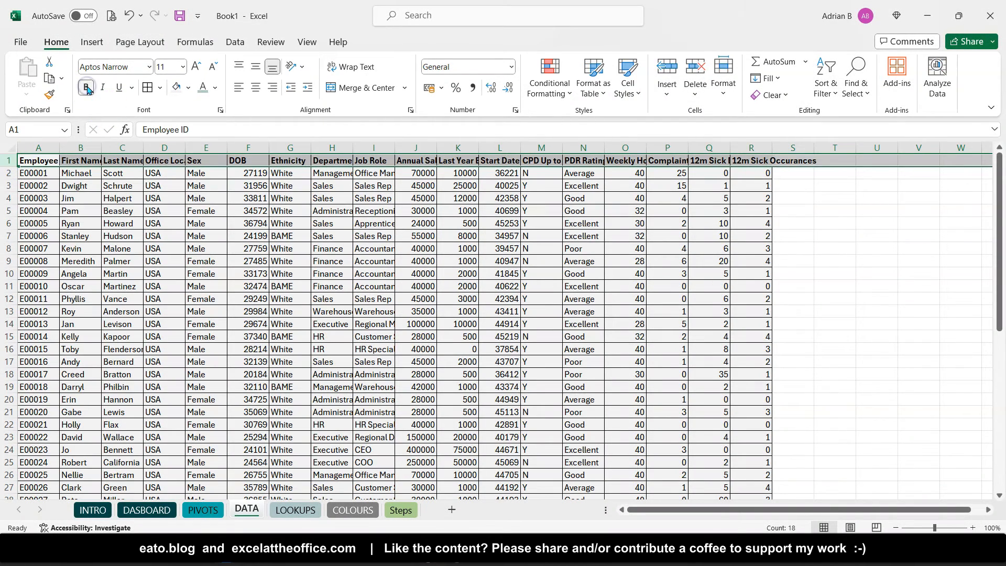
pyautogui.click(195, 65)
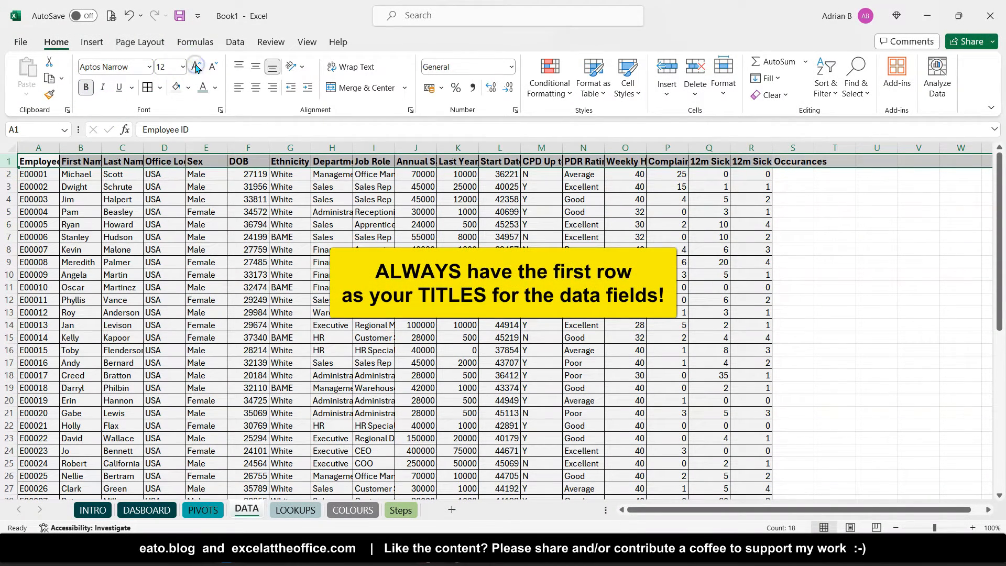
# Step: Change the font of the whole data range on the DATA sheet, headings included, to Arial
pyautogui.click(95, 198)
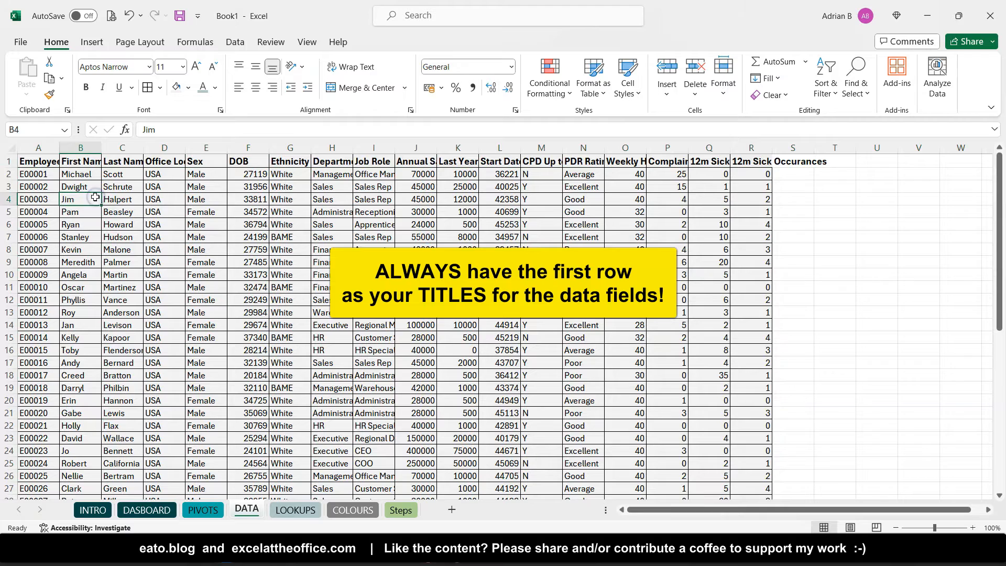
pyautogui.hotkey('ctrl', 'a')
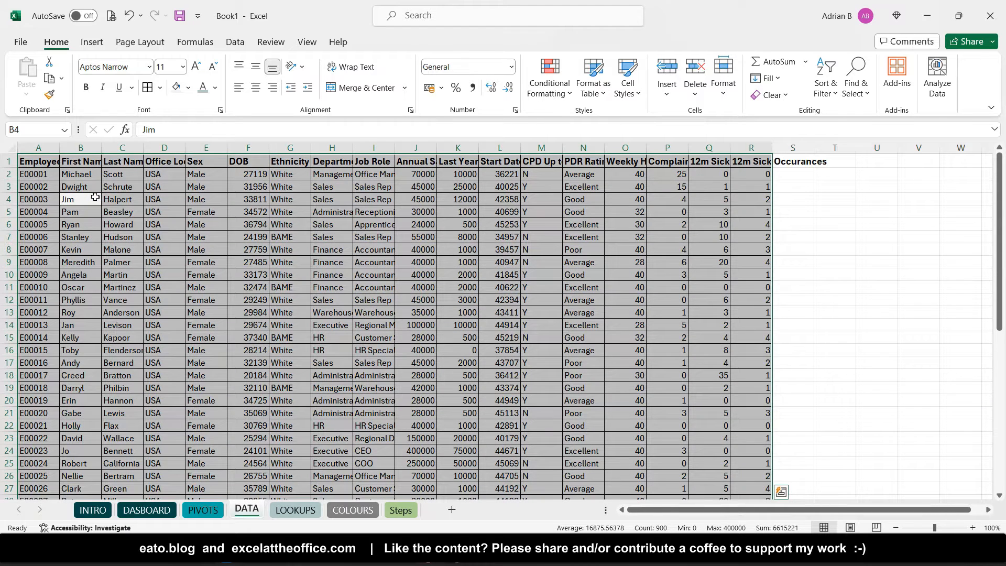
pyautogui.click(150, 66)
pyautogui.scroll(1, 137, 215)
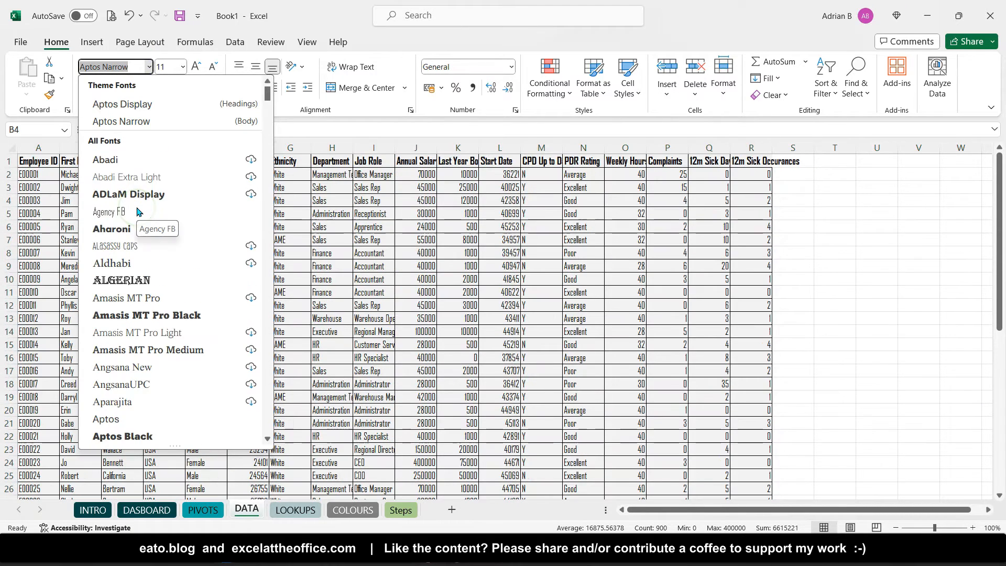
pyautogui.scroll(-5, 138, 225)
pyautogui.scroll(-2, 143, 245)
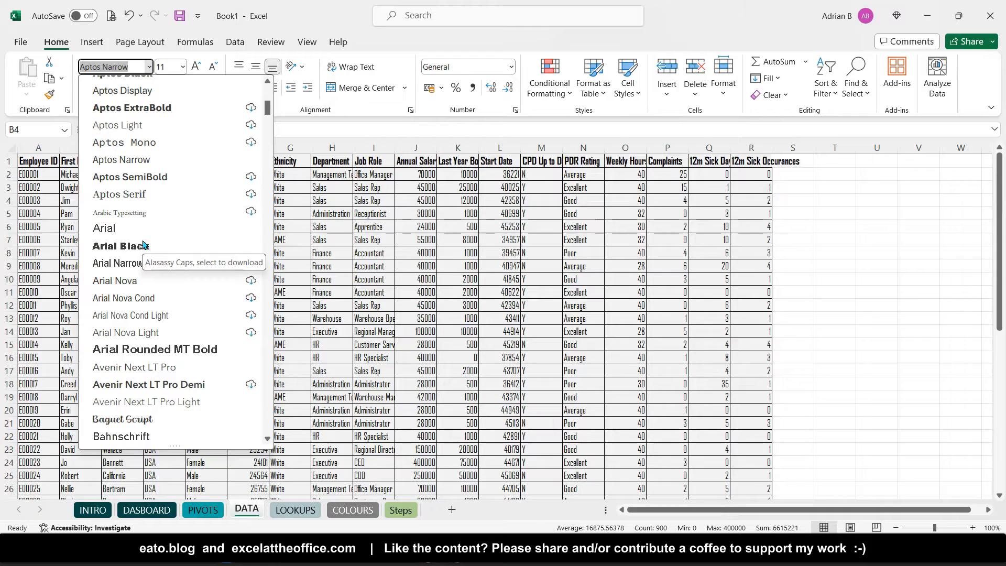
pyautogui.click(110, 226)
pyautogui.click(158, 227)
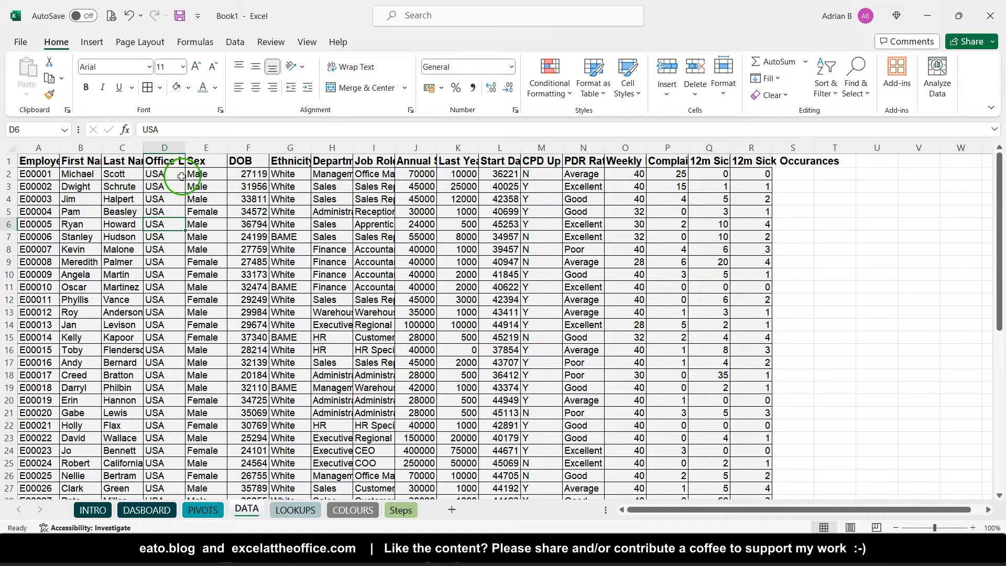
# Step: Format the entire DOB column as Short Date
pyautogui.click(253, 173)
pyautogui.moveTo(253, 173); pyautogui.dragTo(257, 291)
pyautogui.click(252, 147)
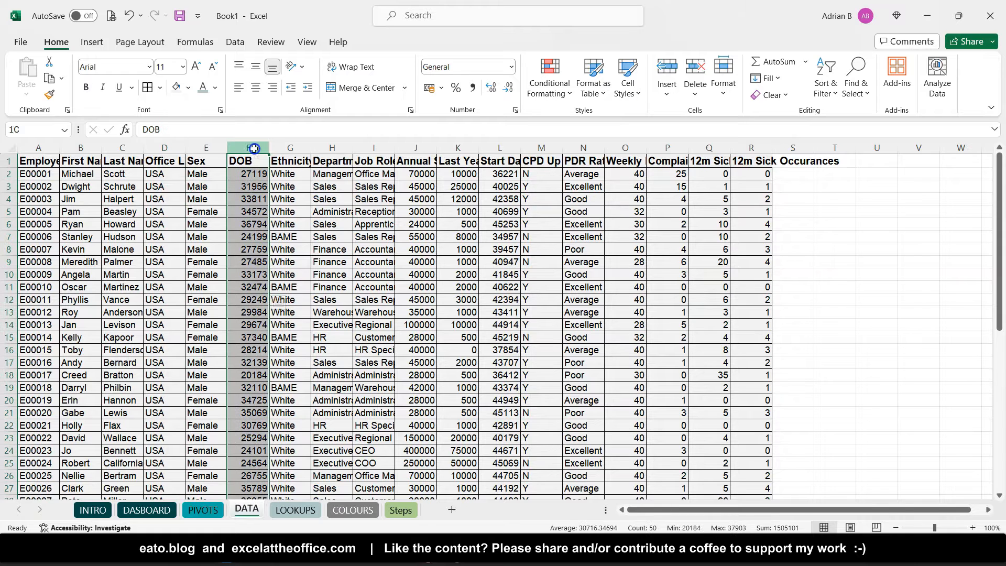
pyautogui.click(513, 67)
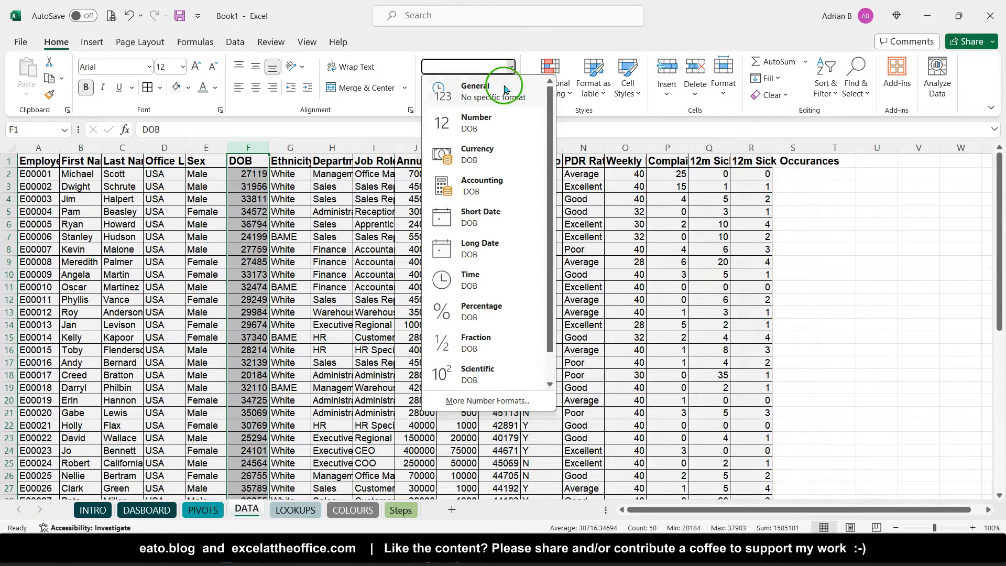
pyautogui.click(483, 124)
pyautogui.click(511, 66)
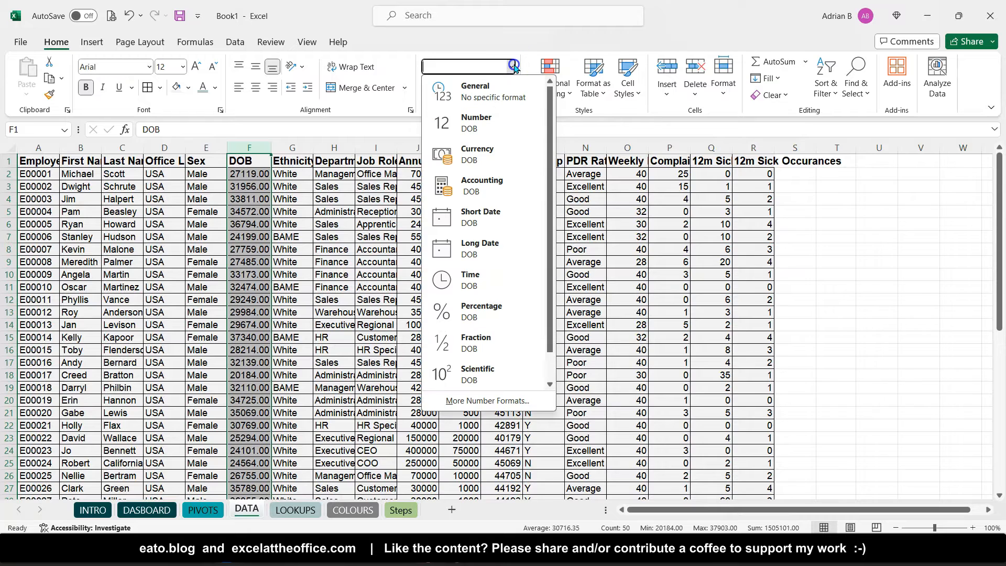
pyautogui.click(479, 223)
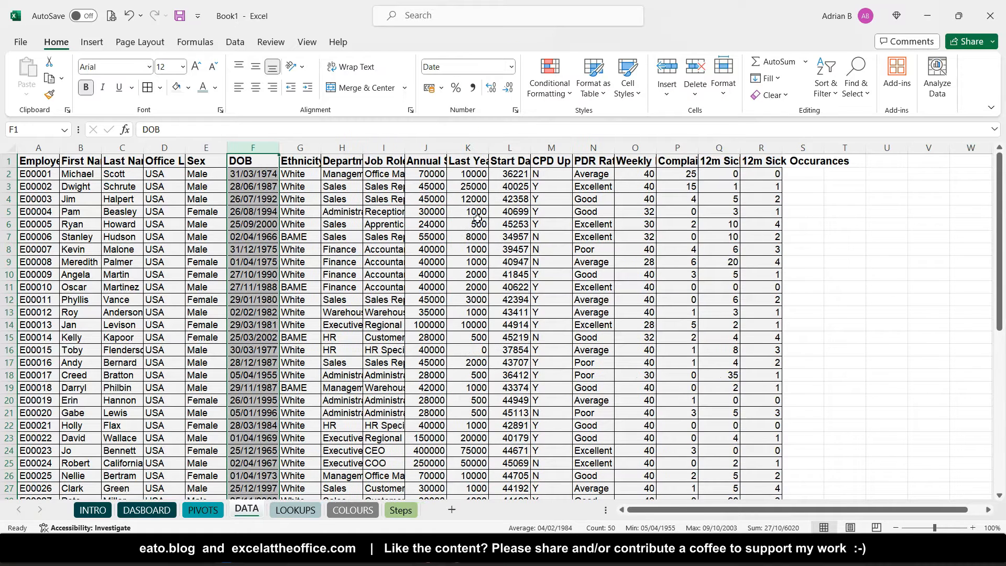
# Step: Format the entire Start Date column as Short Date
pyautogui.click(515, 147)
pyautogui.click(512, 66)
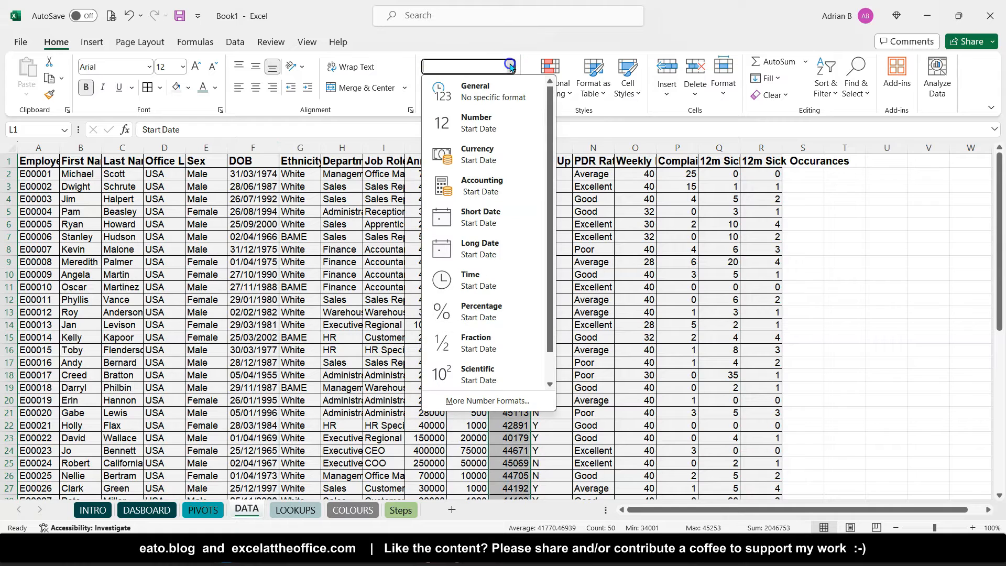
pyautogui.click(477, 219)
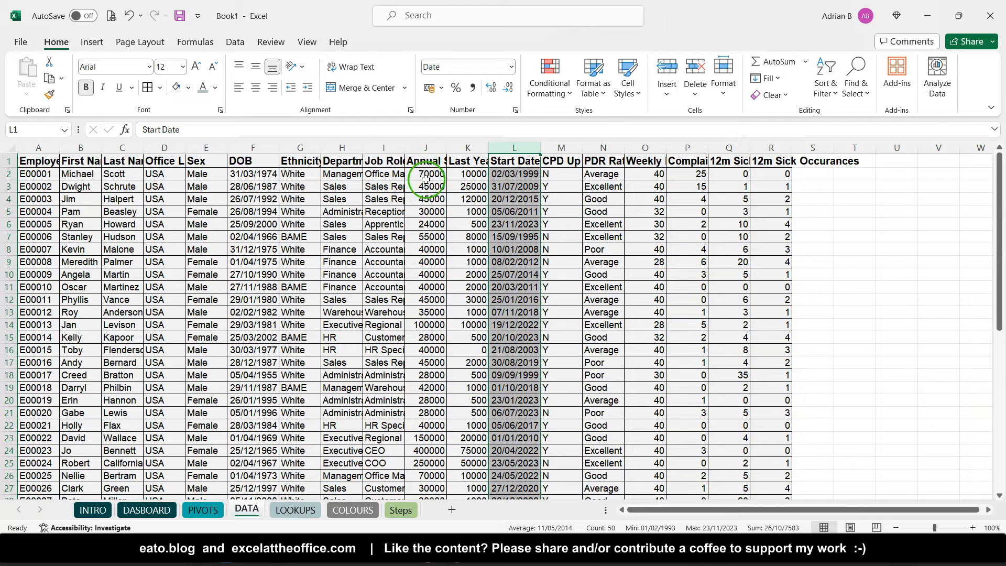
# Step: Format the Annual Salary and Last Year Bonus columns as Currency with no decimal places
pyautogui.click(430, 161)
pyautogui.click(465, 157)
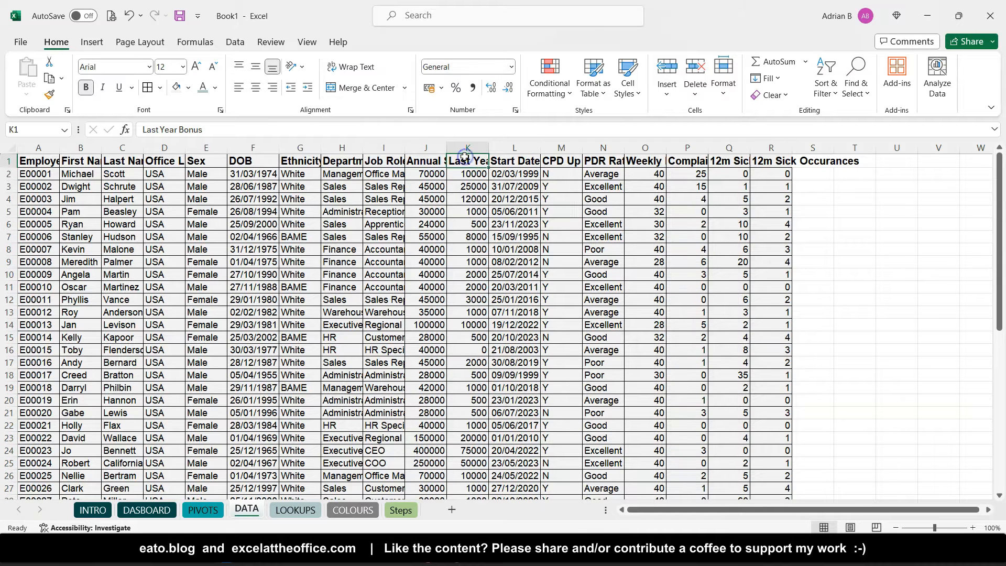
pyautogui.click(424, 148)
pyautogui.keyDown('shift'); pyautogui.click(461, 148); pyautogui.keyUp('shift')
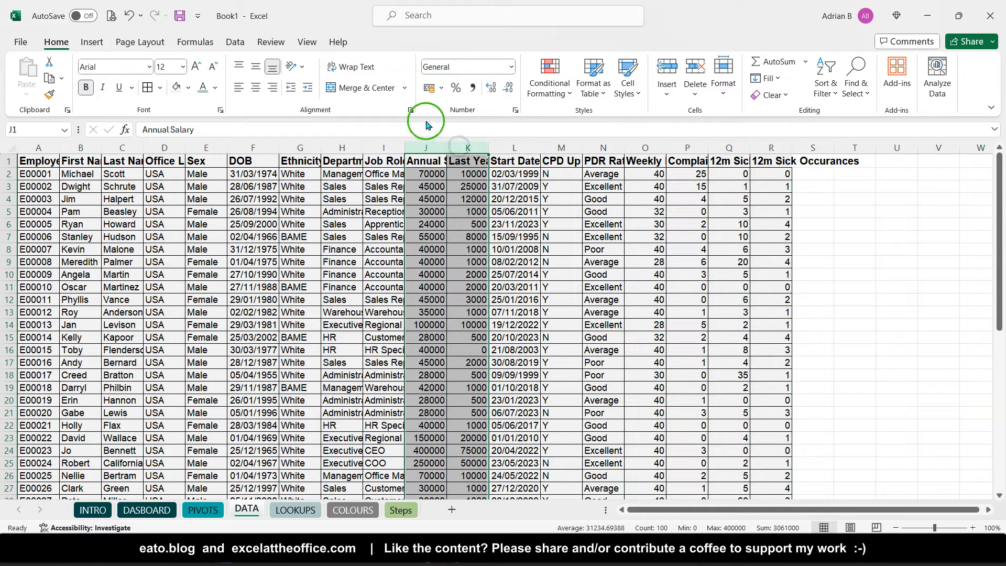
pyautogui.click(510, 66)
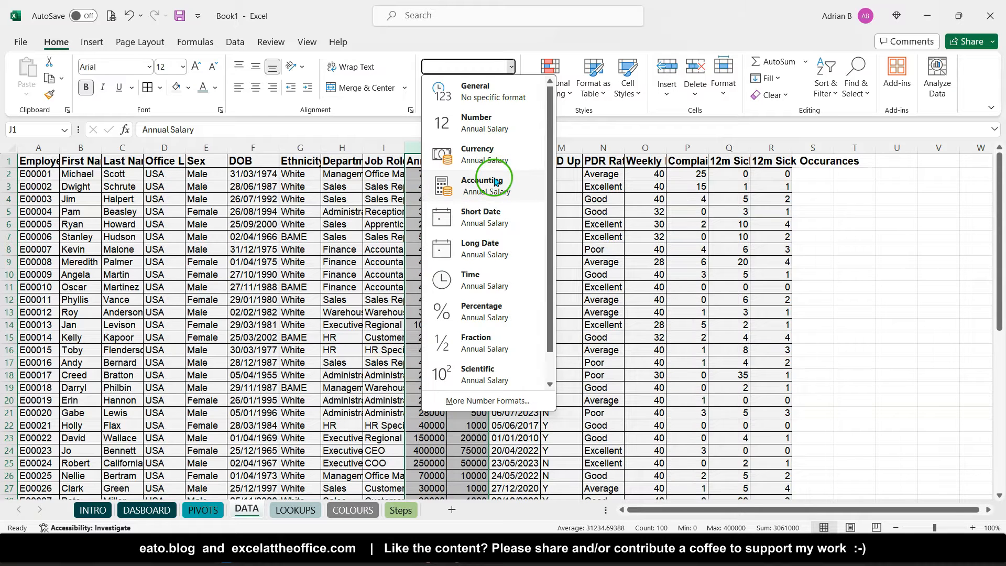
pyautogui.click(488, 161)
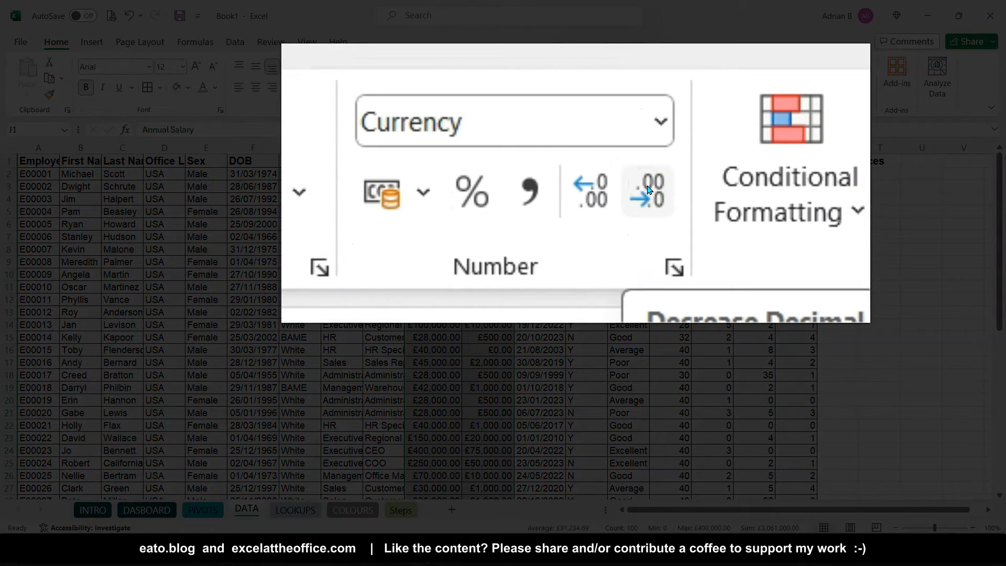
pyautogui.click(649, 190)
pyautogui.click(649, 190)
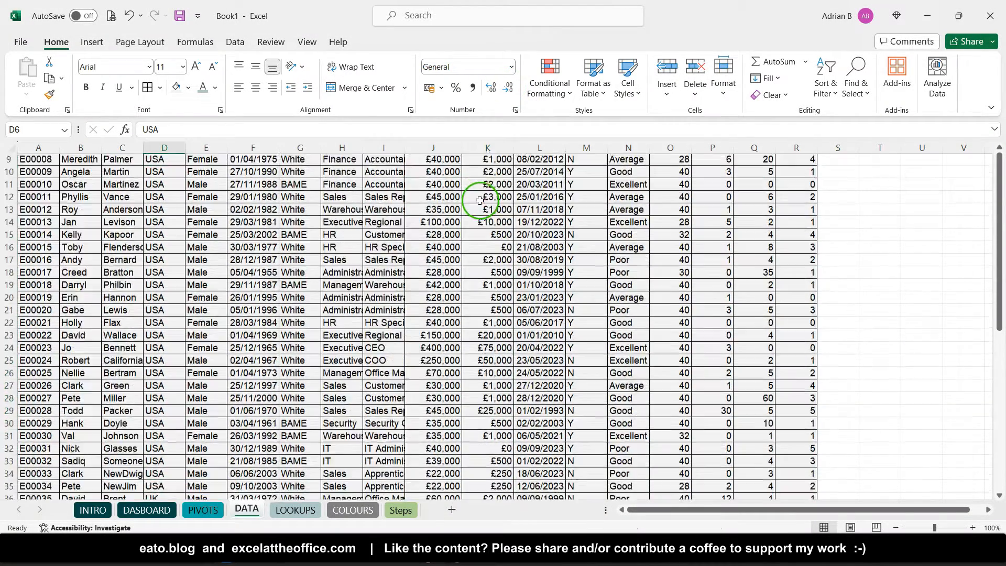
pyautogui.scroll(-6, 478, 206)
pyautogui.scroll(1, 448, 224)
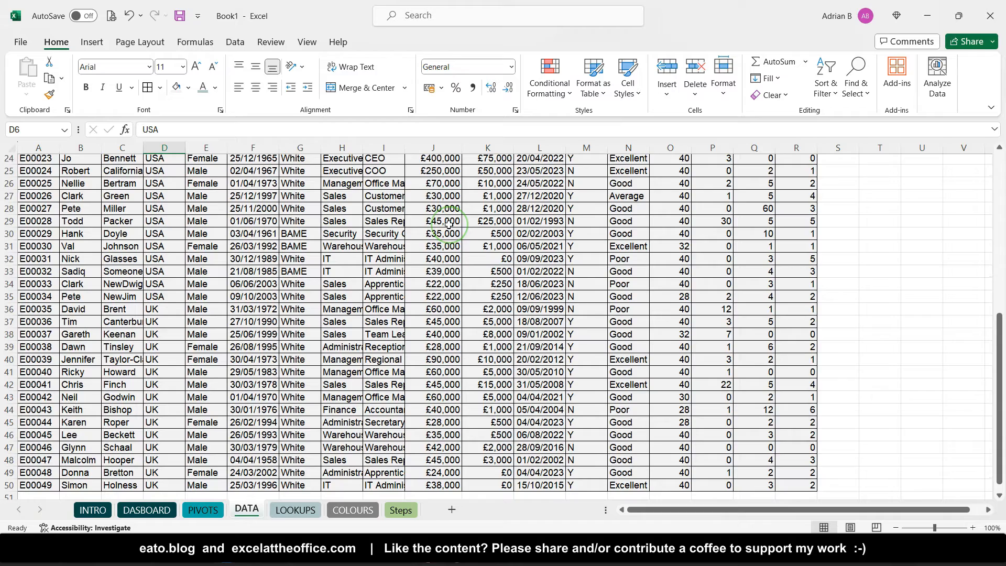
pyautogui.scroll(-2, 449, 223)
pyautogui.scroll(-1, 448, 224)
pyautogui.scroll(1, 449, 224)
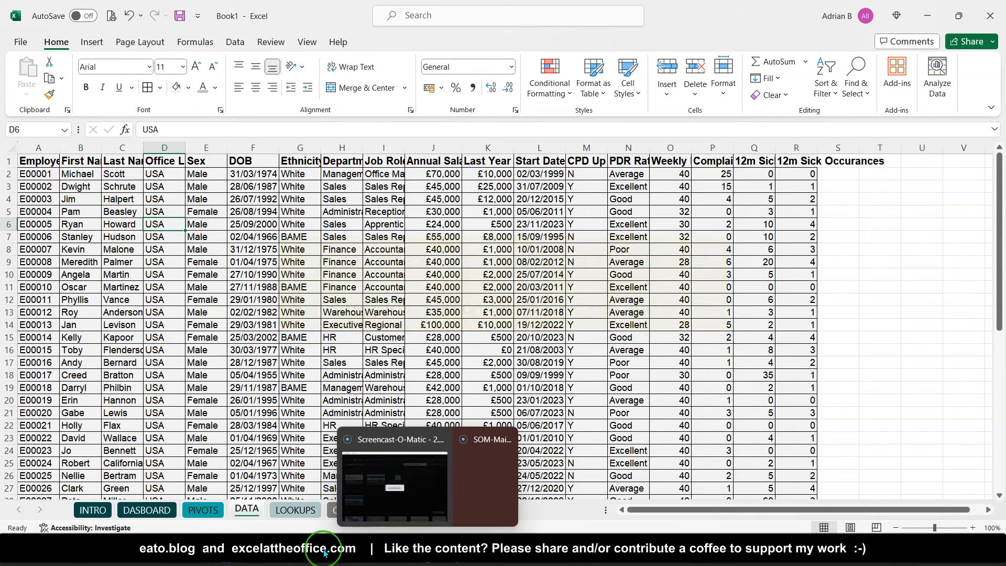
# Step: In the Dunder Dashboard and Database workbook, copy the calculated columns' headings and first data row, Personal Sickness Rate through Full Name (S1:AG2), from RAW DATA
pyautogui.moveTo(244, 556)
pyautogui.click(154, 484)
pyautogui.hscroll(5, 398, 194)
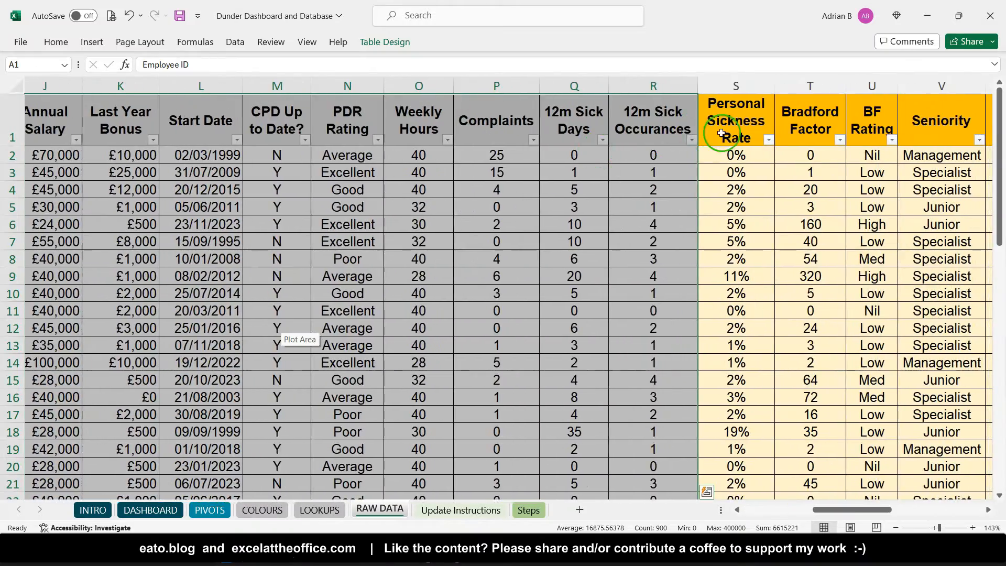
pyautogui.click(722, 132)
pyautogui.hscroll(6, 721, 132)
pyautogui.hscroll(1, 722, 132)
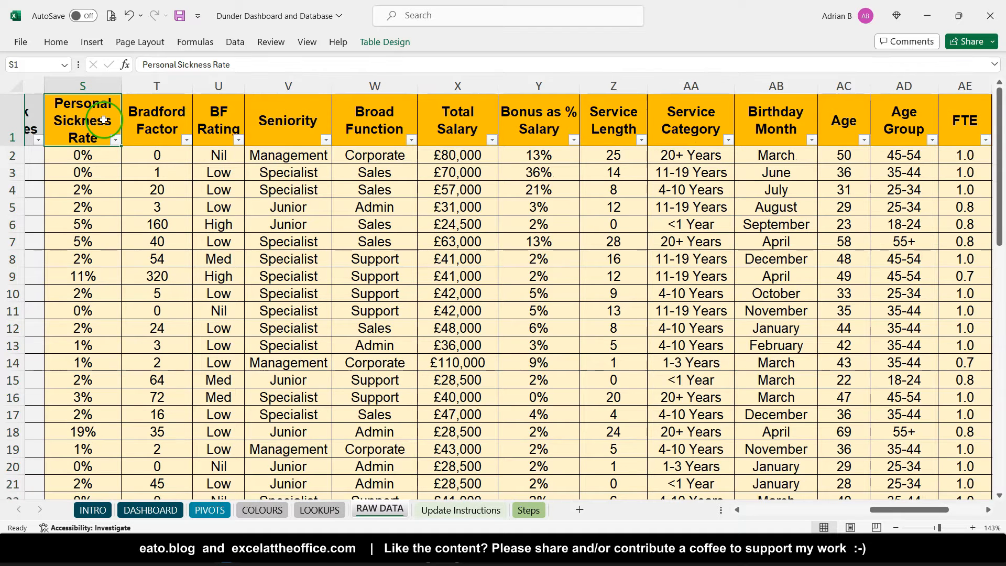
pyautogui.moveTo(105, 121); pyautogui.dragTo(837, 153)
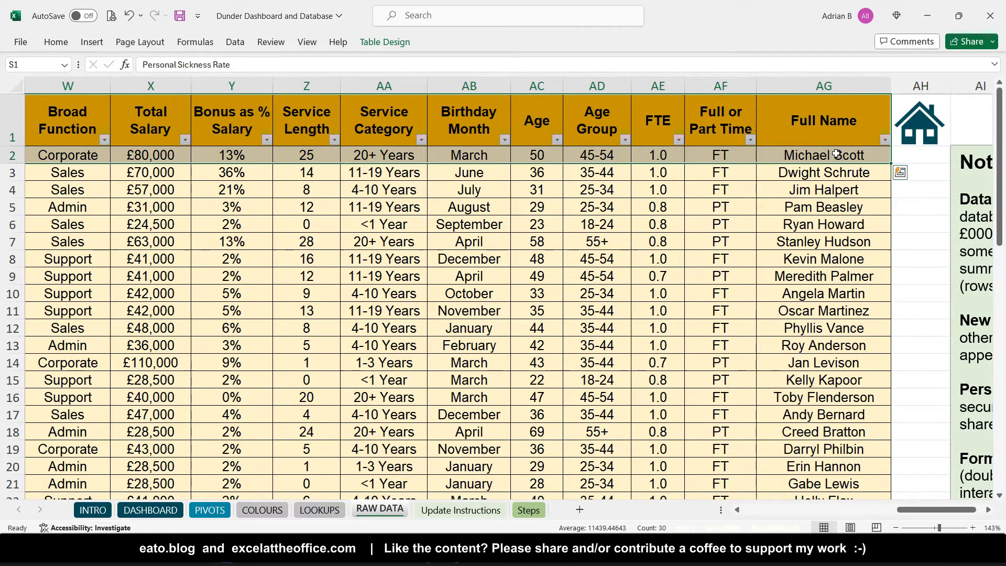
pyautogui.hotkey('ctrl', 'c')
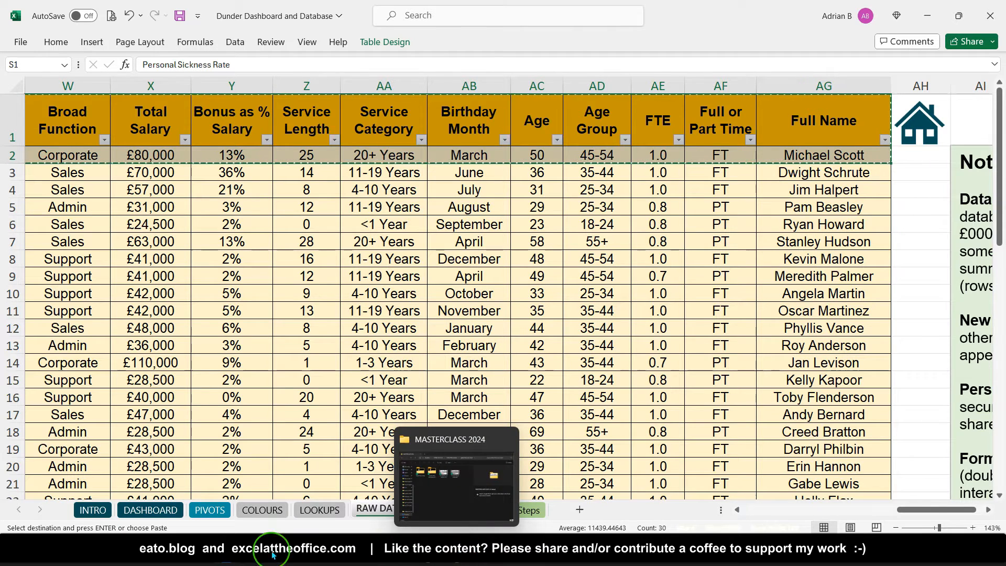
# Step: Paste the copied calculated-column headings and first row, formatting included, at cell S1 of the DATA sheet in Book1
pyautogui.moveTo(230, 551)
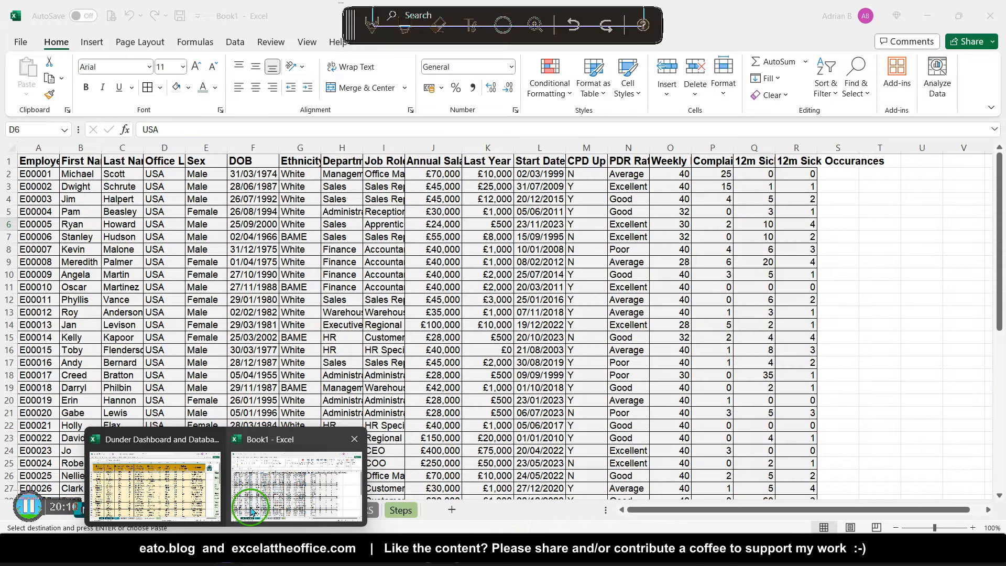
pyautogui.click(250, 511)
pyautogui.hscroll(3, 576, 294)
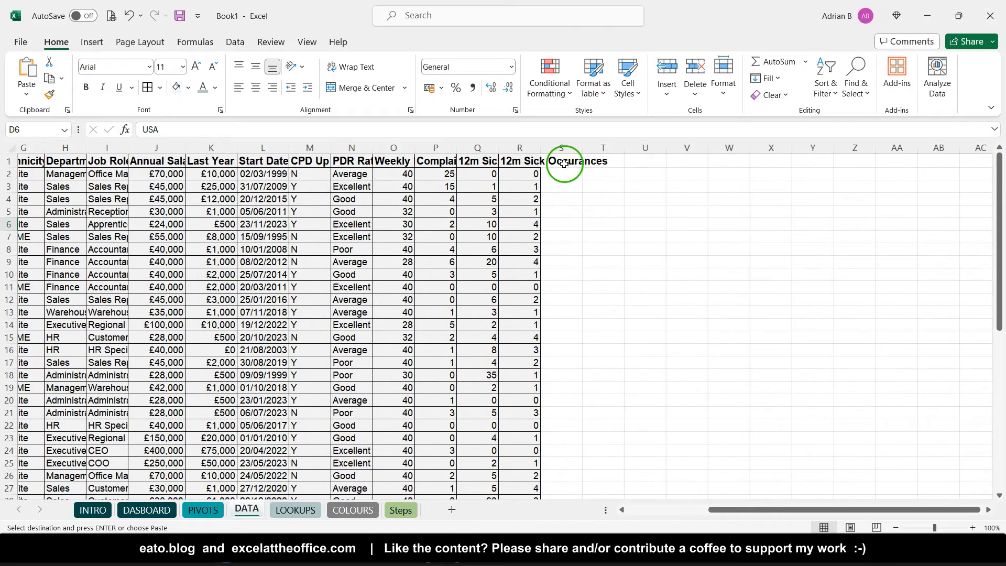
pyautogui.click(564, 164)
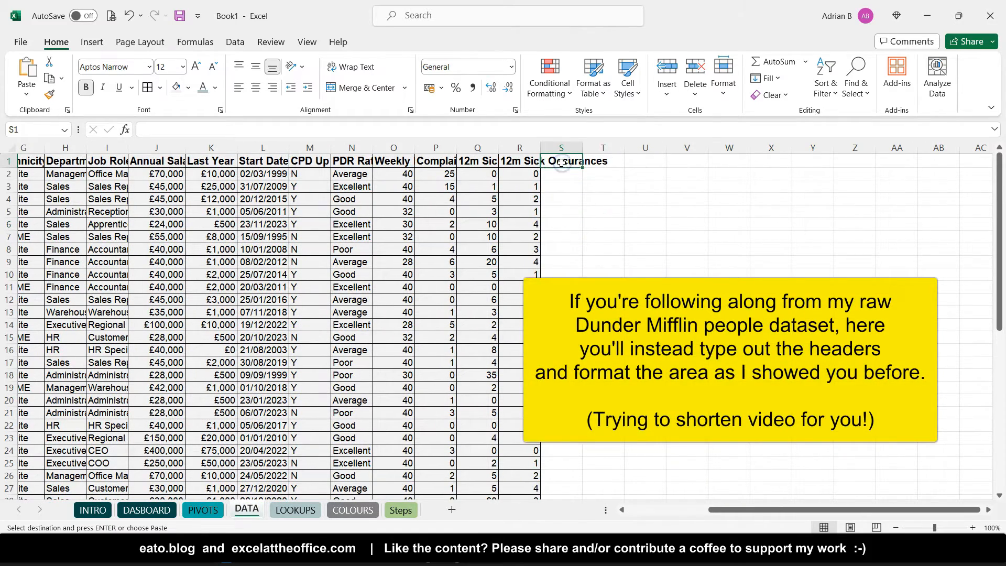
pyautogui.rightClick(561, 164)
pyautogui.click(593, 187)
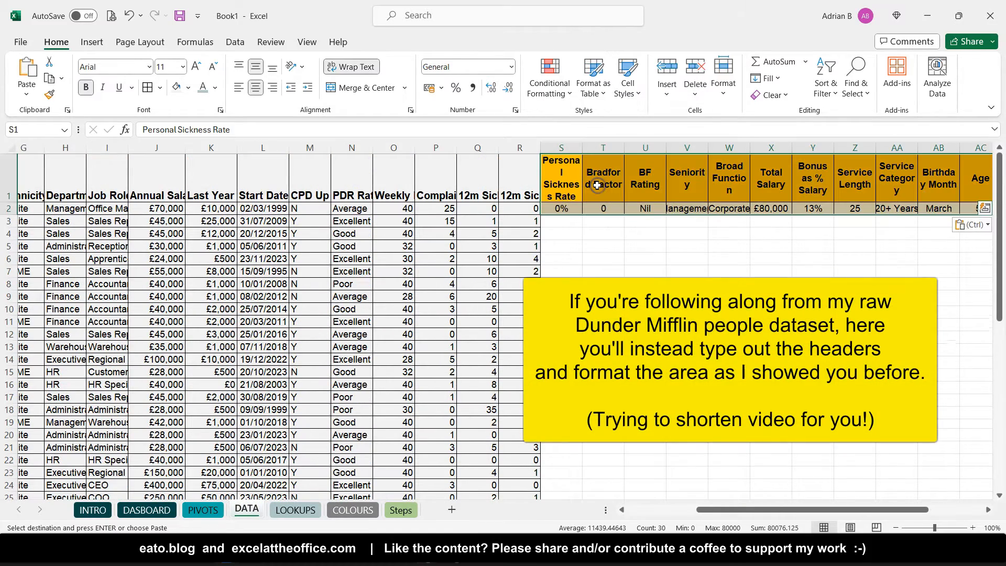
pyautogui.hscroll(3, 567, 196)
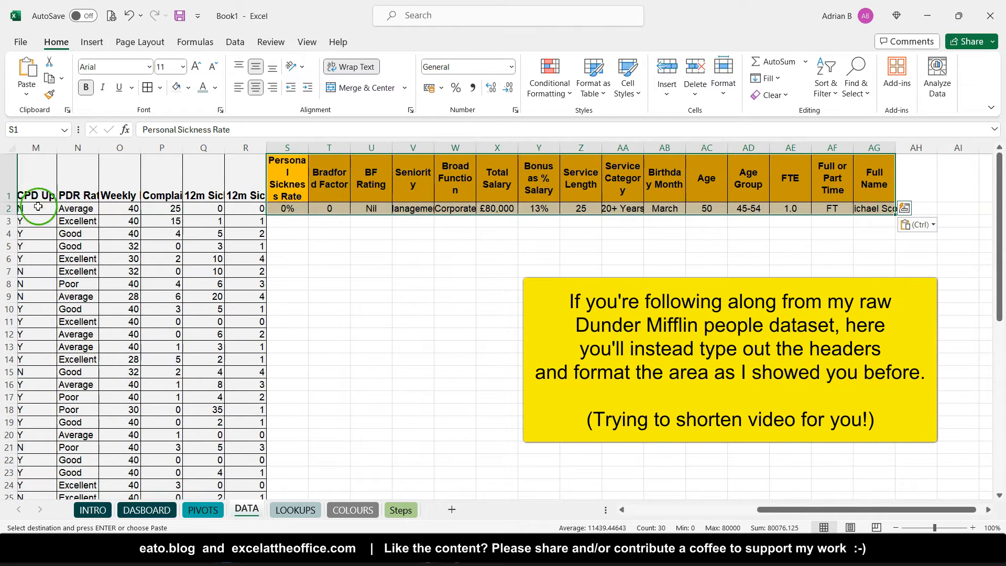
pyautogui.click(17, 202)
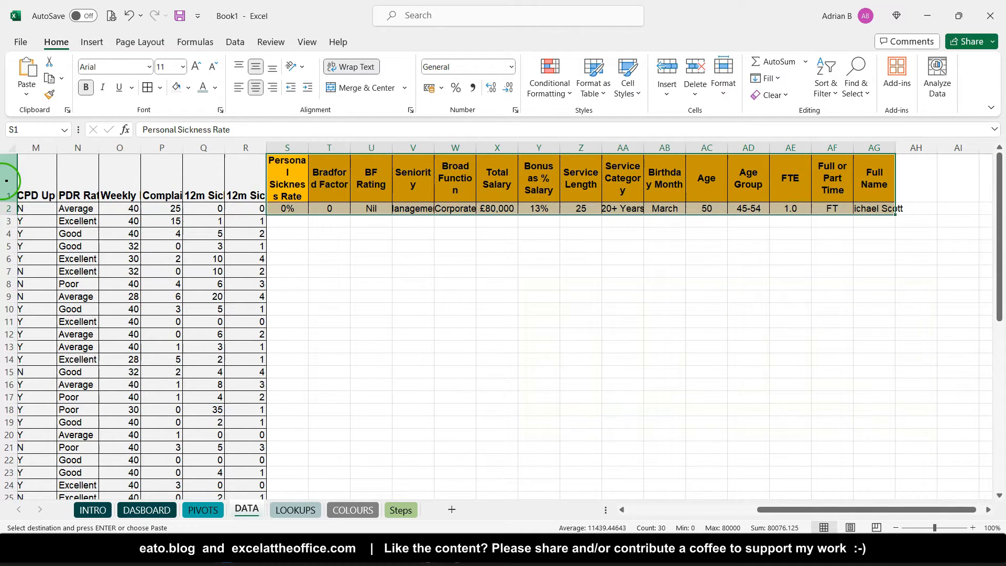
pyautogui.click(3, 182)
pyautogui.moveTo(278, 178); pyautogui.dragTo(865, 174)
pyautogui.hotkey('ctrl', 'v')
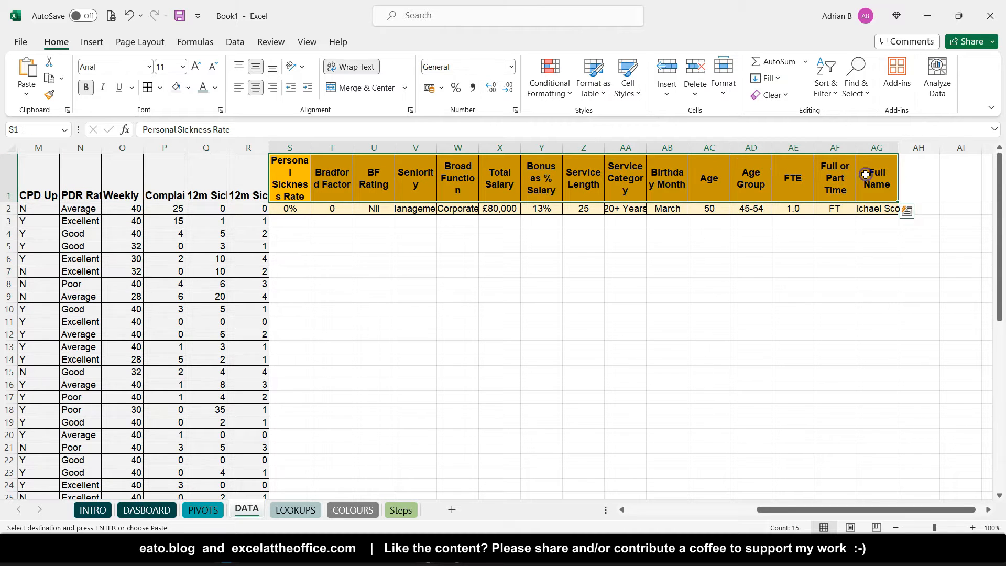
# Step: Wrap the text of the raw data headings A1:R1 and centre them both vertically and horizontally
pyautogui.click(242, 183)
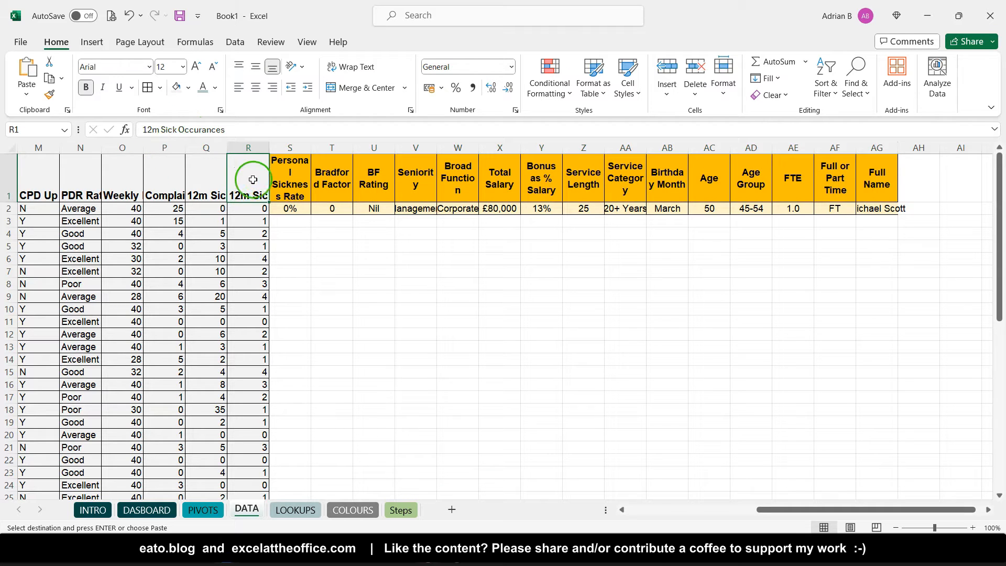
pyautogui.moveTo(244, 183); pyautogui.dragTo(4, 164)
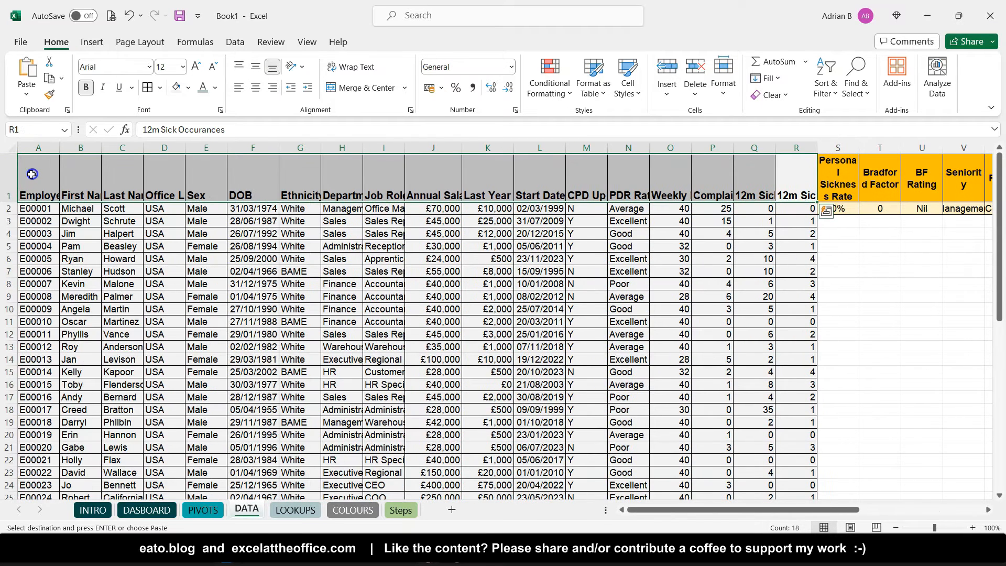
pyautogui.click(355, 68)
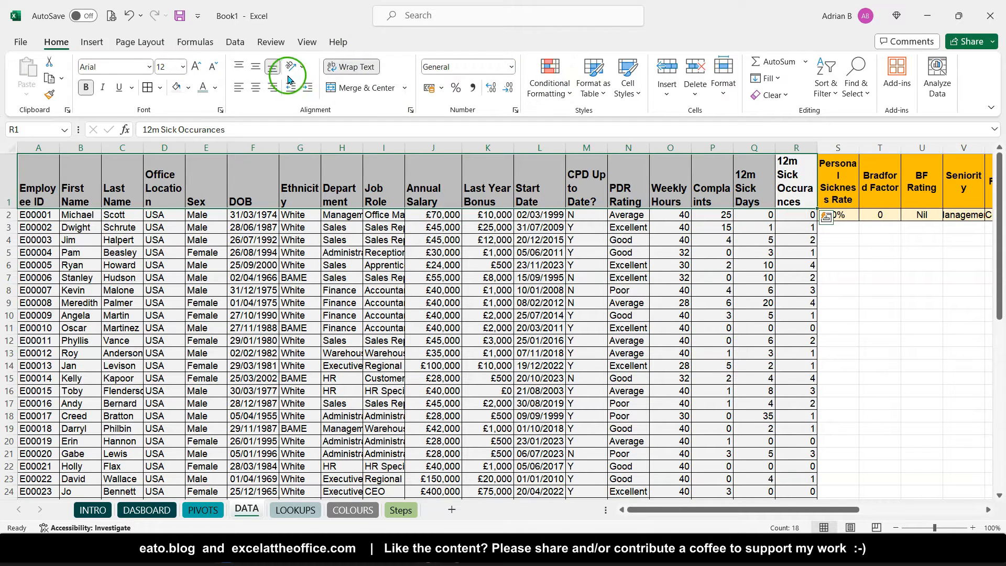
pyautogui.click(257, 68)
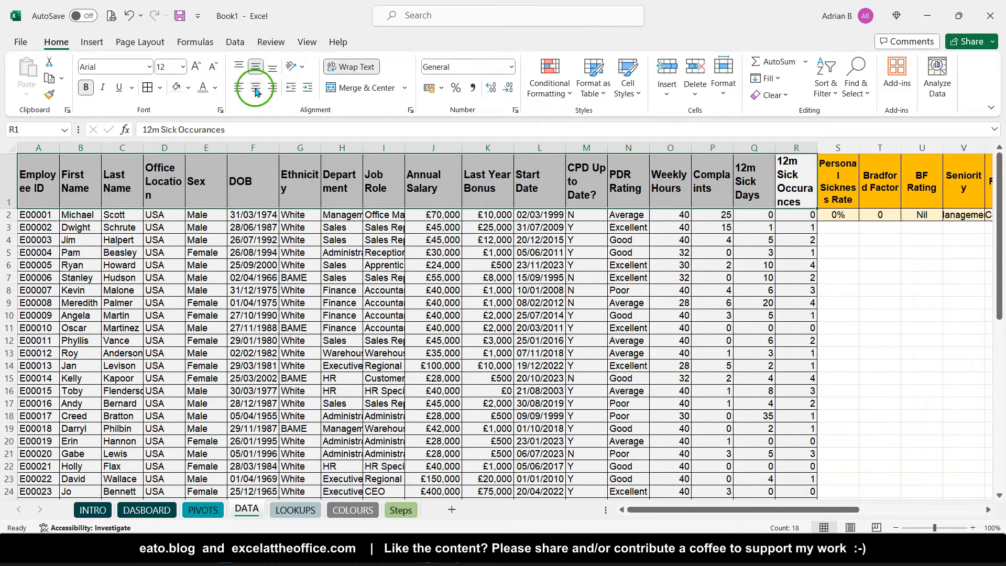
pyautogui.click(255, 88)
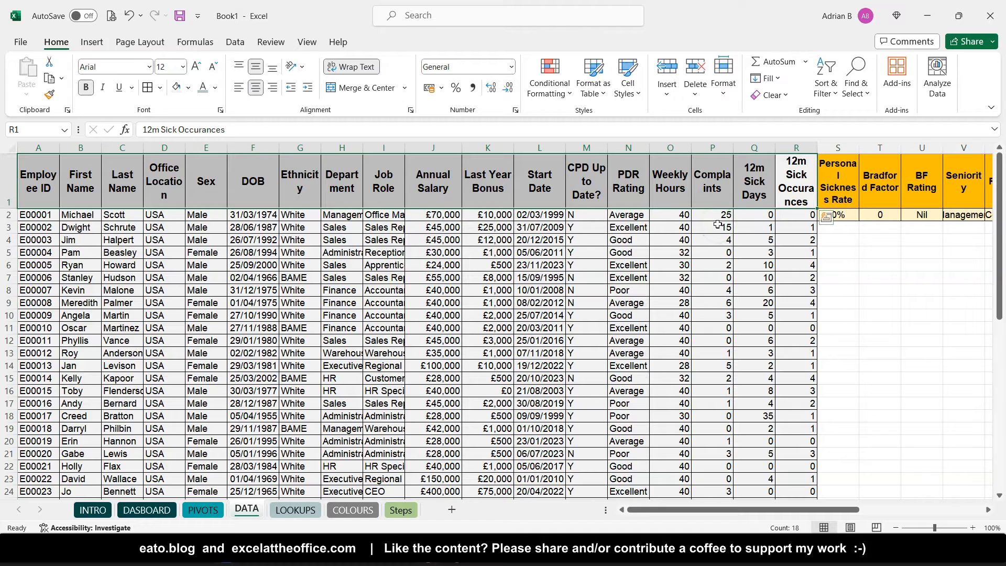
pyautogui.hscroll(6, 365, 225)
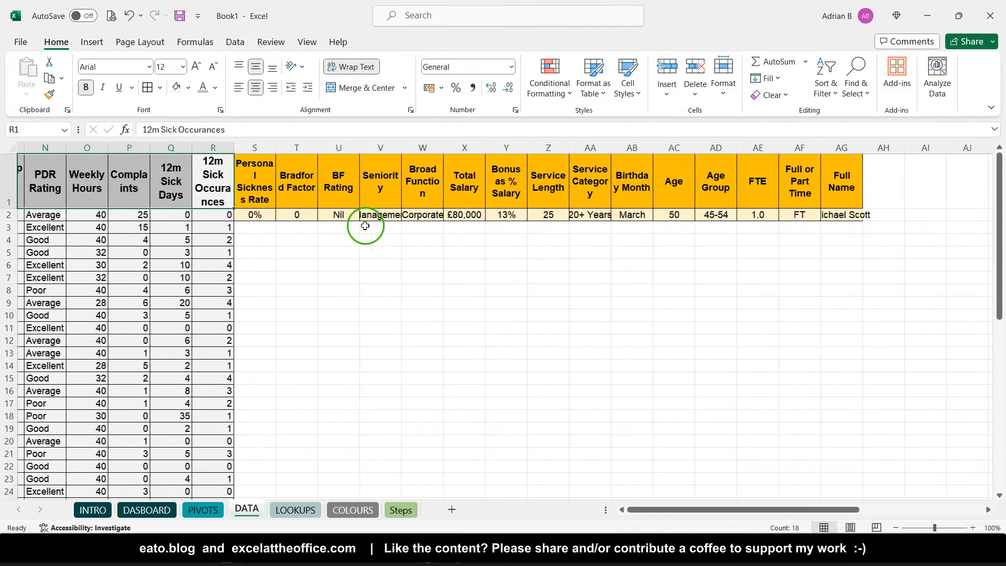
# Step: Review the Personal Sickness Rate, Bradford Factor and BF Rating headings in S1:U1 of the DATA sheet
pyautogui.hscroll(-1, 365, 225)
pyautogui.click(303, 177)
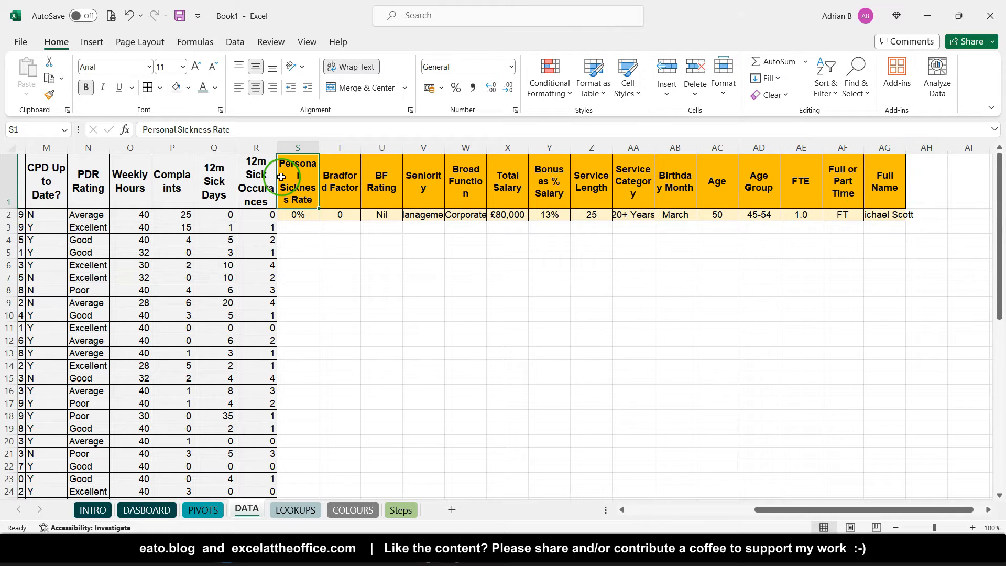
pyautogui.click(331, 179)
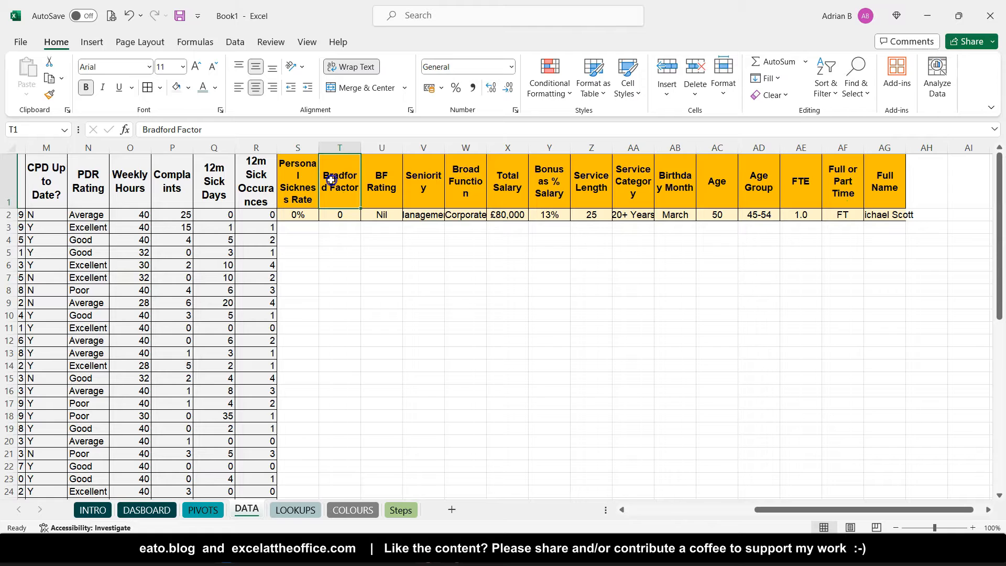
pyautogui.click(384, 177)
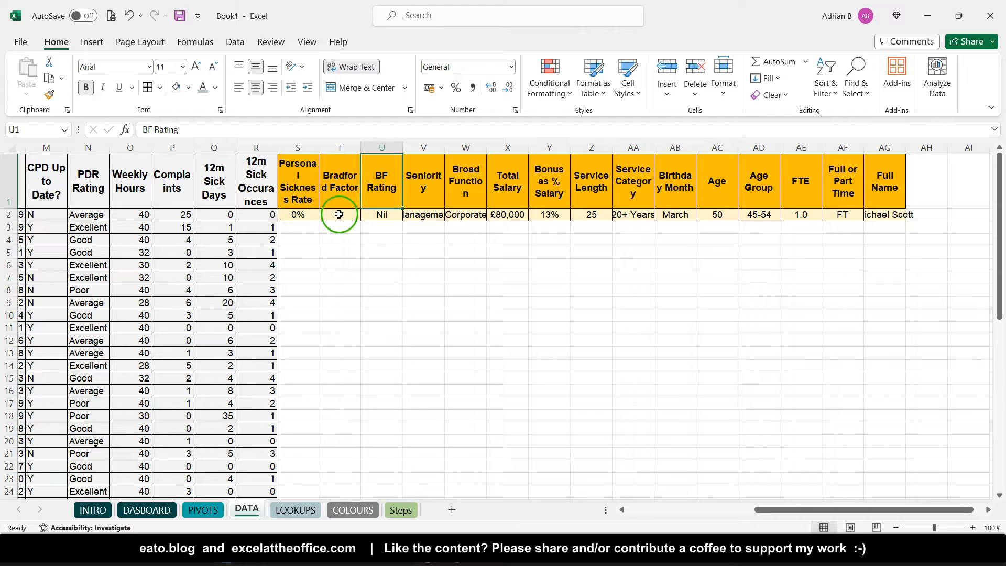
# Step: Examine the Personal Sickness Rate formula in S2 and the Weekly Hours values in column O that it relies on
pyautogui.click(302, 217)
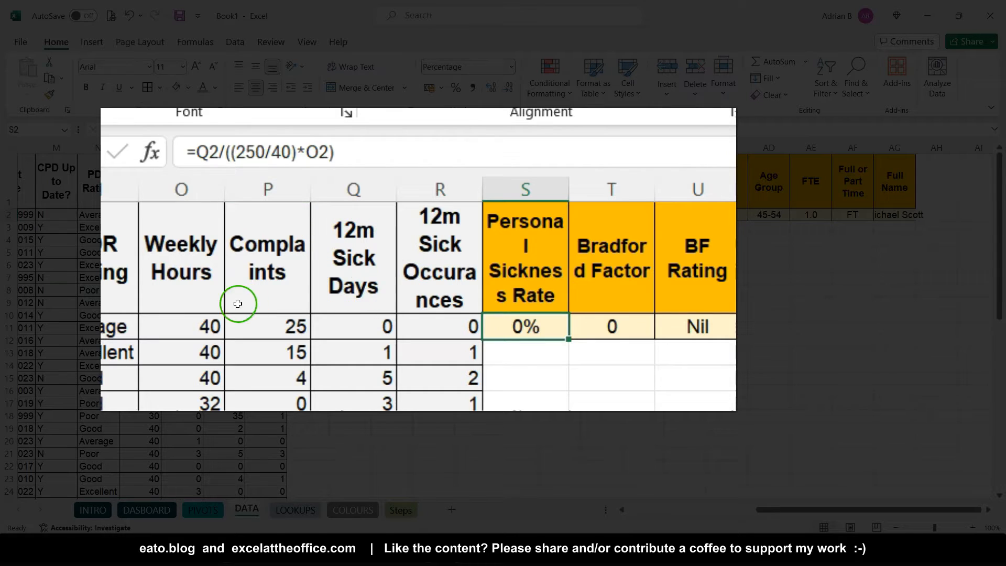
pyautogui.click(202, 321)
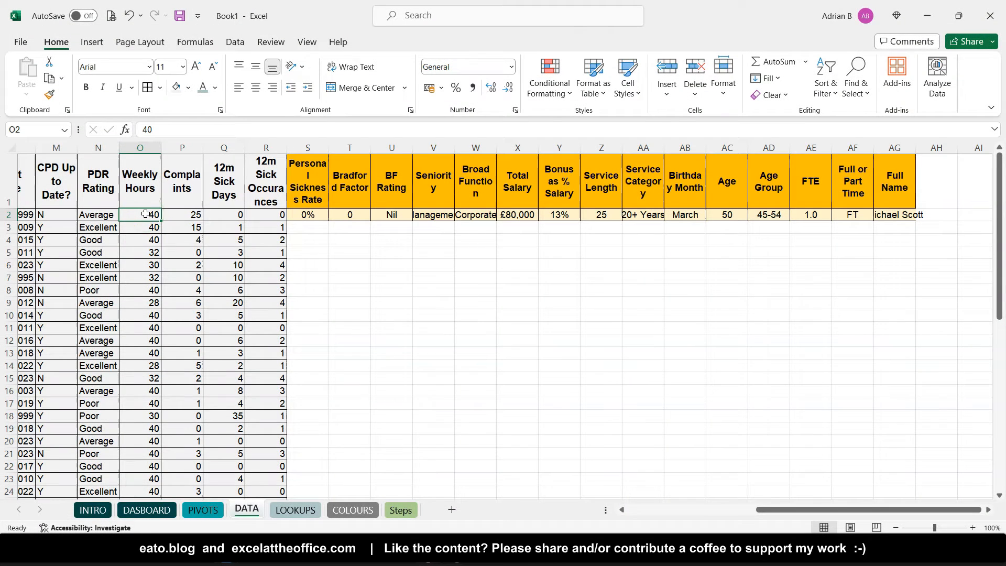
pyautogui.press('Down')
pyautogui.press('Down')
pyautogui.press('Down')
pyautogui.press('Down')
pyautogui.press('Down')
pyautogui.press('Down')
pyautogui.press('Down')
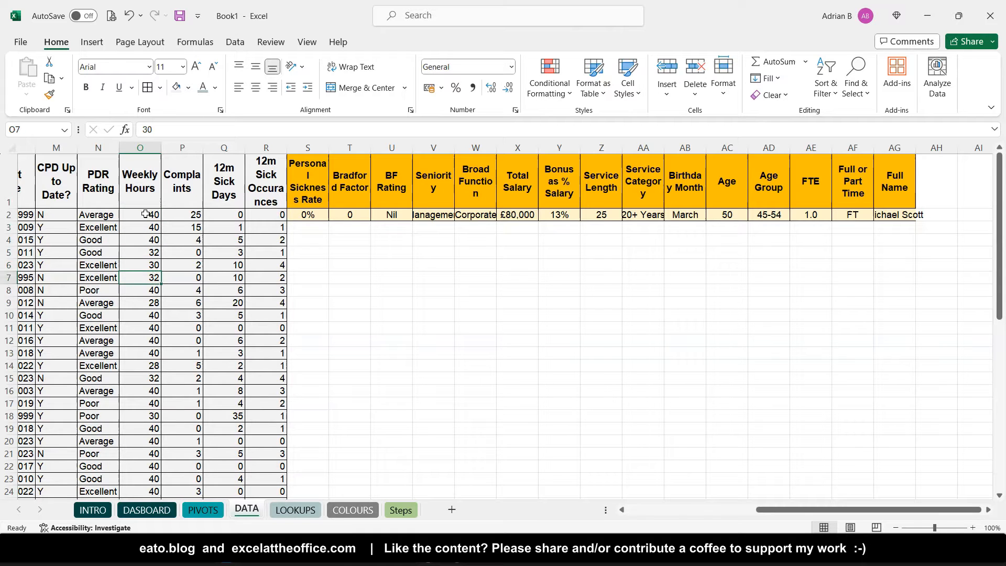
pyautogui.click(318, 215)
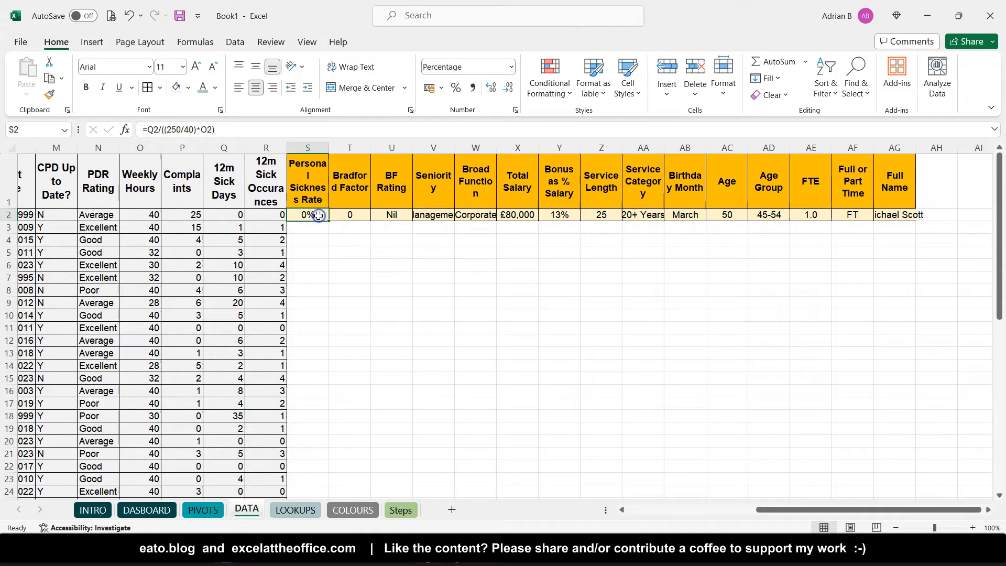
# Step: Inspect the Bradford Factor formula in T2 and trace its references to 12m Sick Days and 12m Sick Occurances without changing it
pyautogui.click(356, 215)
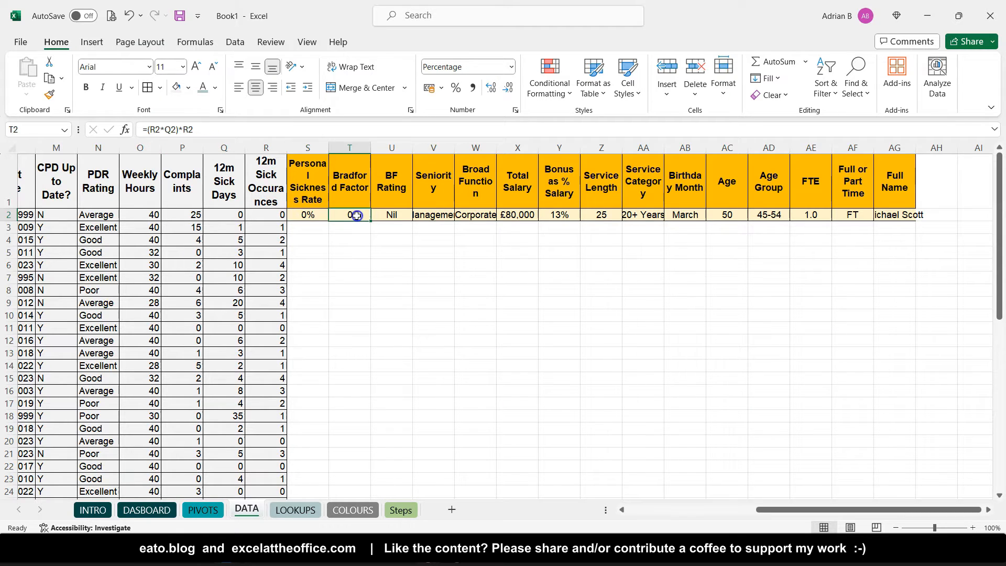
pyautogui.click(178, 131)
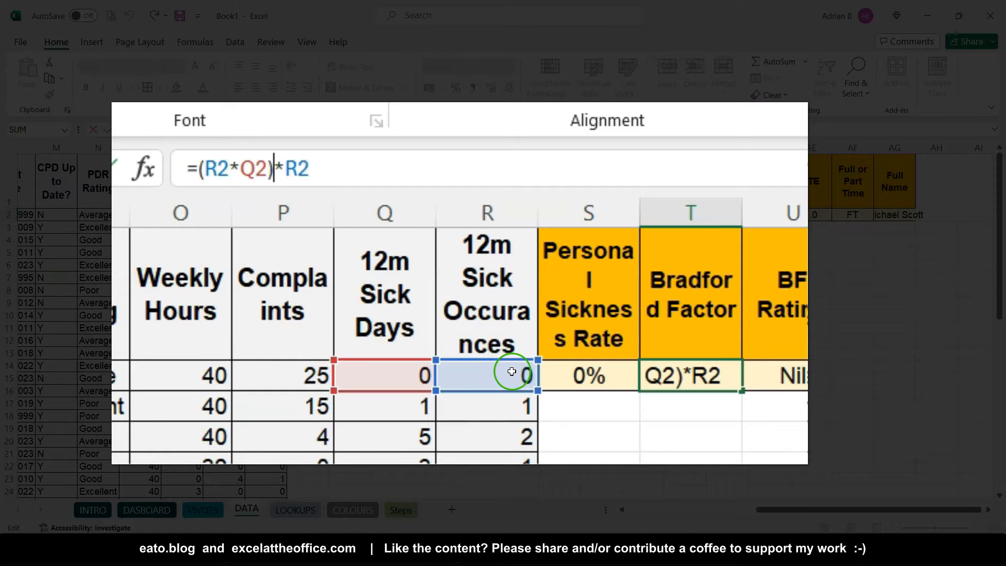
pyautogui.hotkey('ctrl', 'Return')
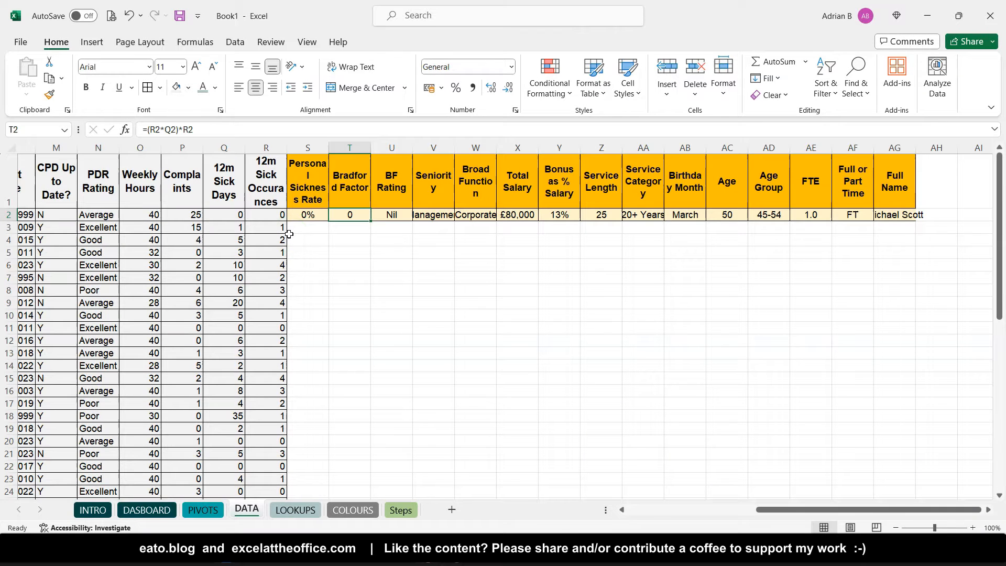
pyautogui.click(334, 224)
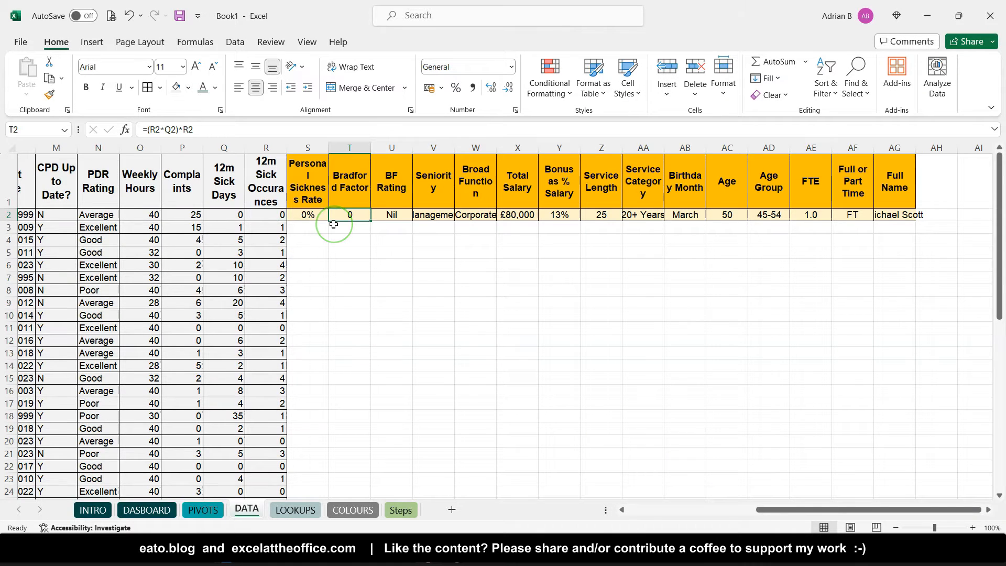
pyautogui.press('Left')
pyautogui.press('Left')
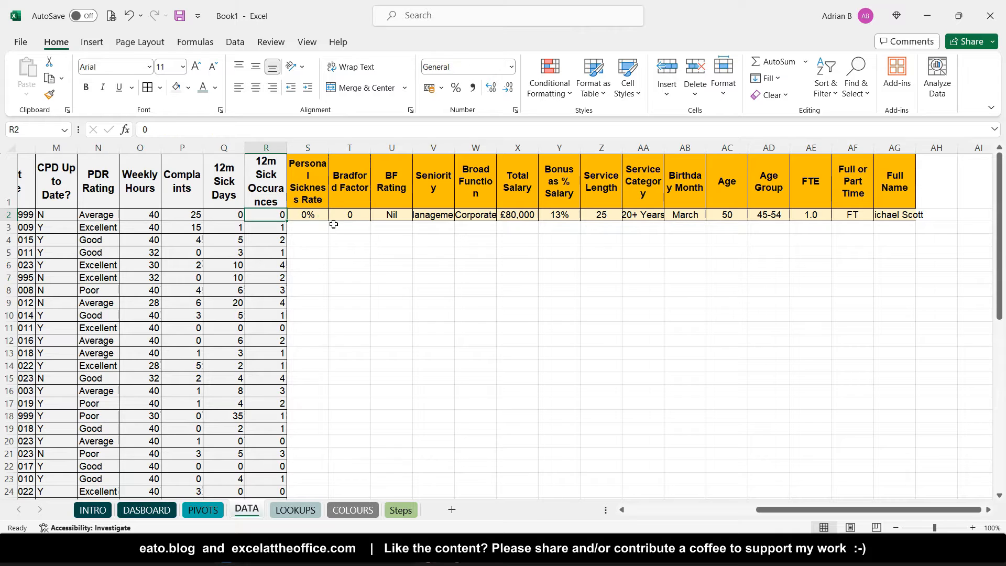
pyautogui.press('Left')
pyautogui.press('Left')
pyautogui.press('Right')
pyautogui.press('Right')
pyautogui.press('Right')
pyautogui.press('Right')
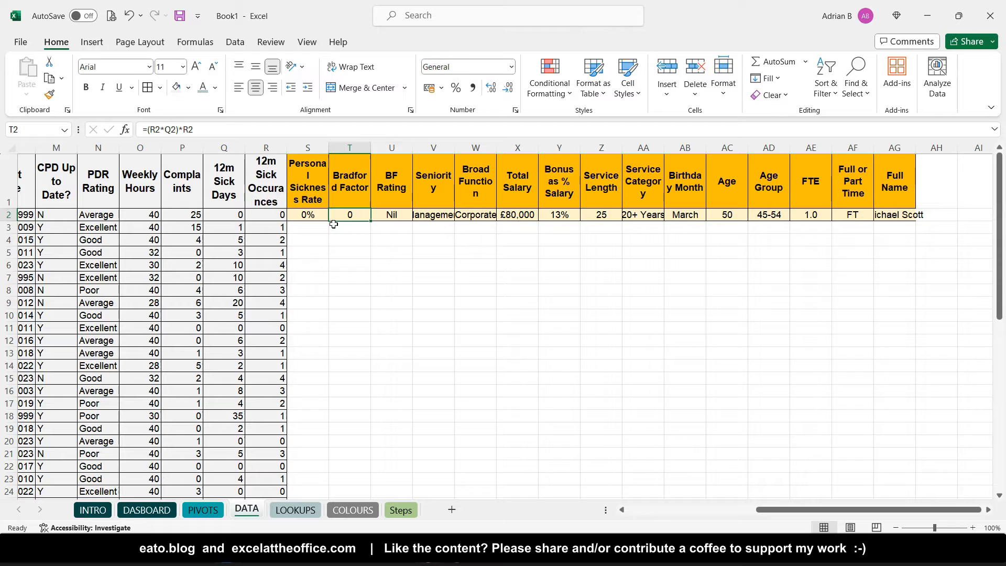
# Step: Examine the BF Rating formula in U2, checking its first IF test against the Bradford Factor in T2
pyautogui.press('Right')
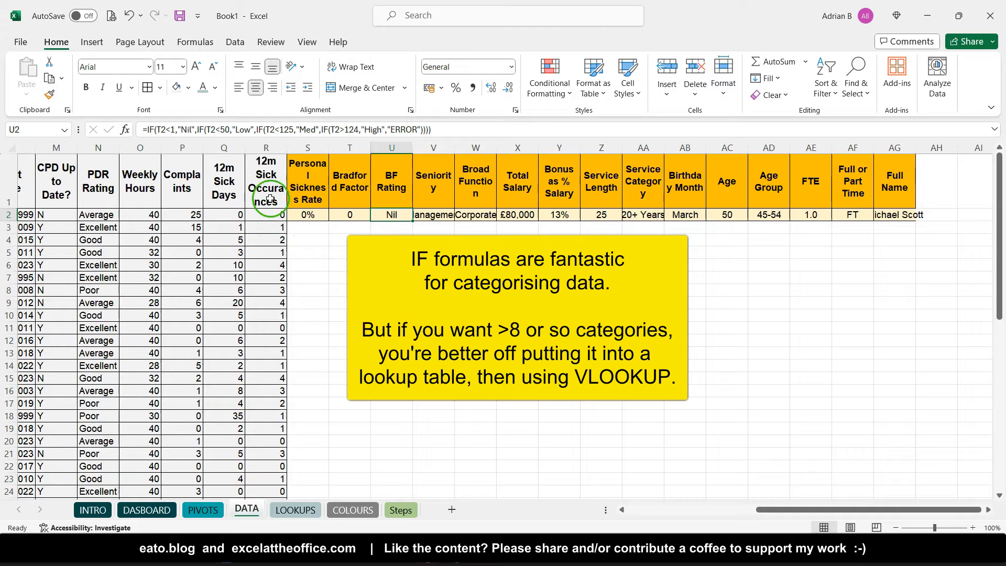
pyautogui.click(268, 215)
pyautogui.moveTo(269, 215); pyautogui.dragTo(266, 373)
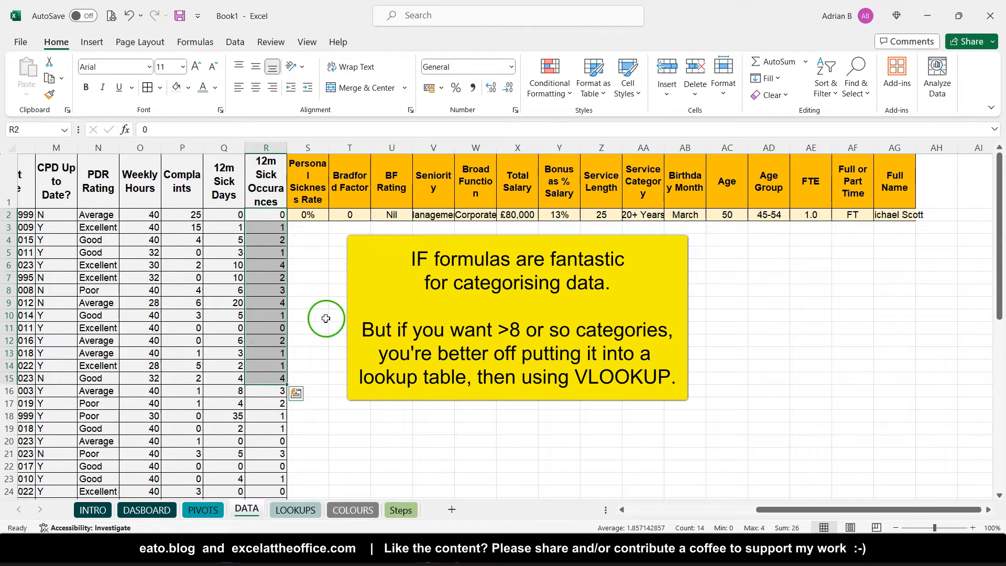
pyautogui.click(391, 215)
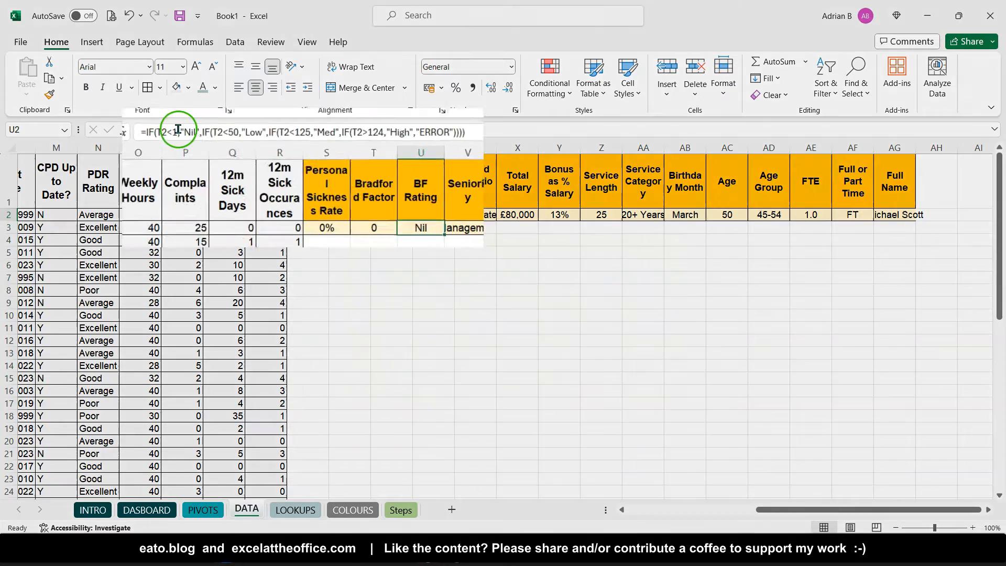
pyautogui.doubleClick(178, 128)
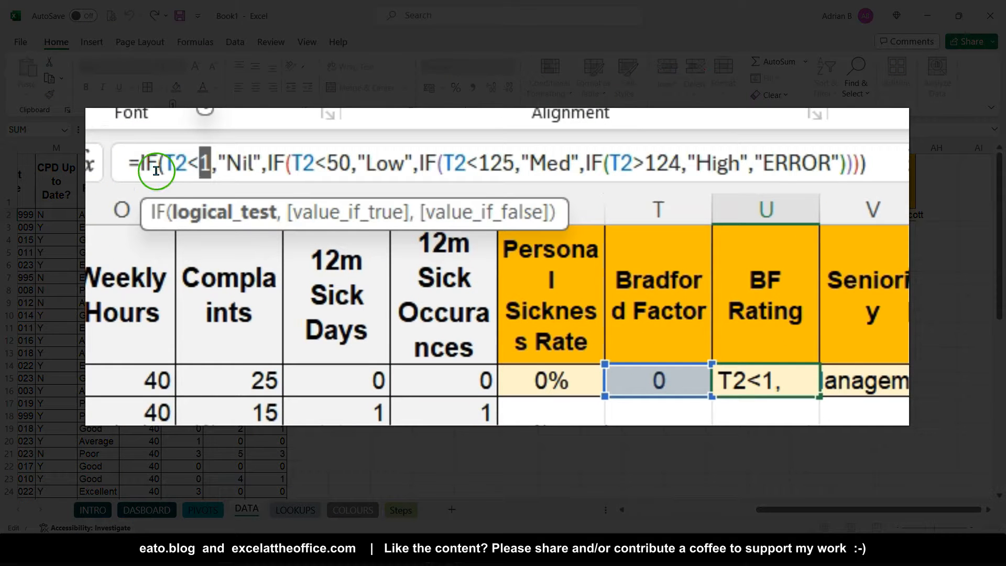
pyautogui.doubleClick(149, 168)
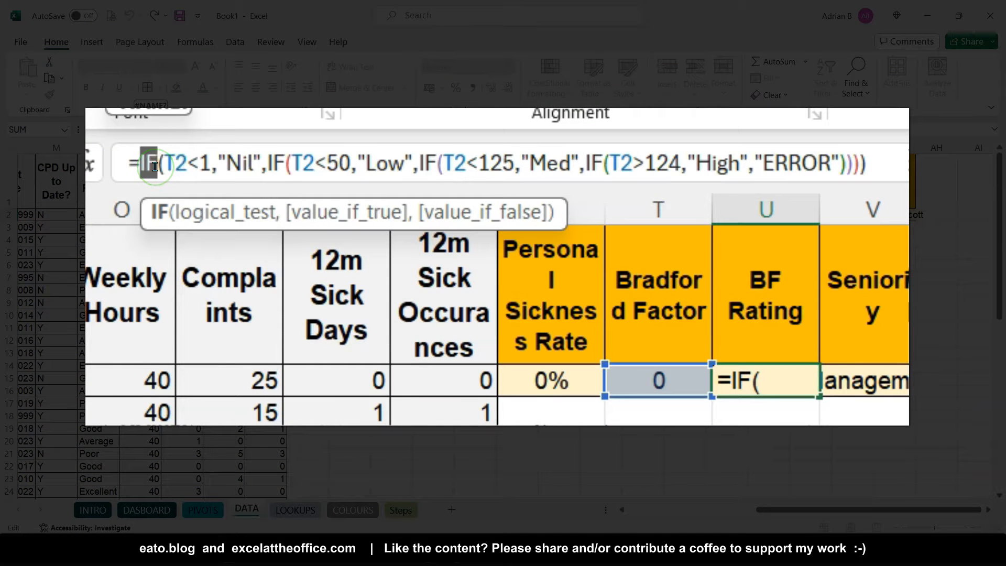
pyautogui.click(155, 166)
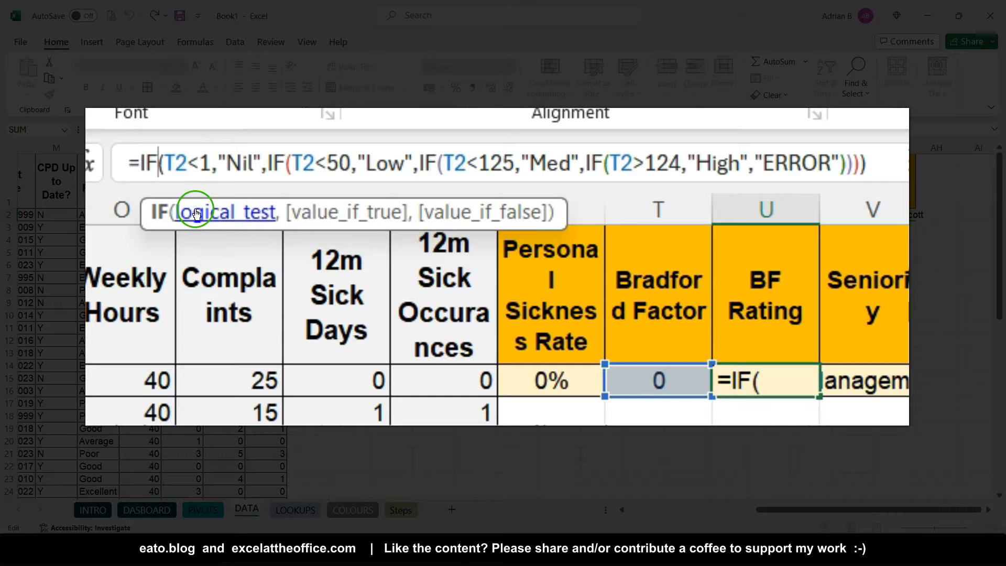
pyautogui.click(684, 378)
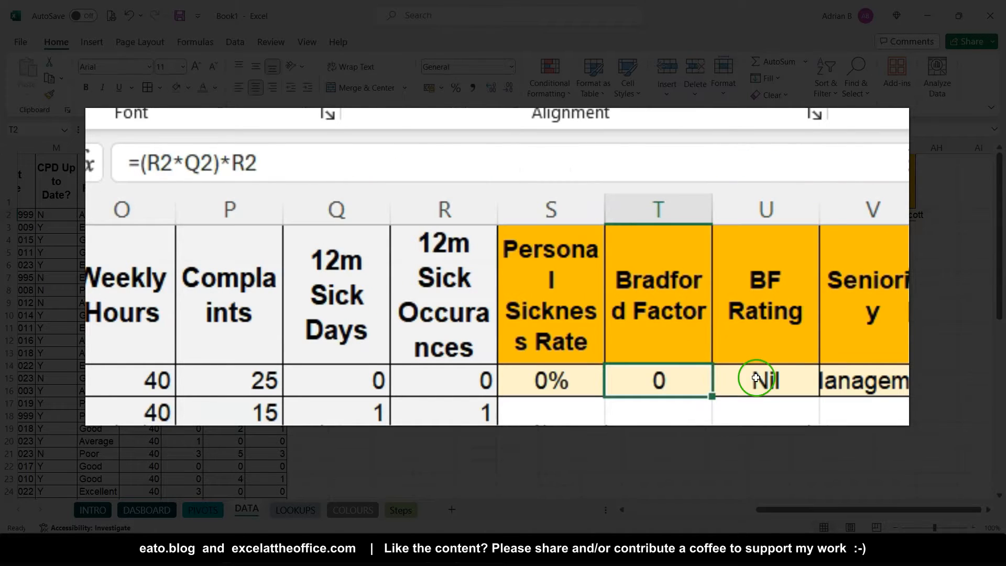
pyautogui.click(756, 378)
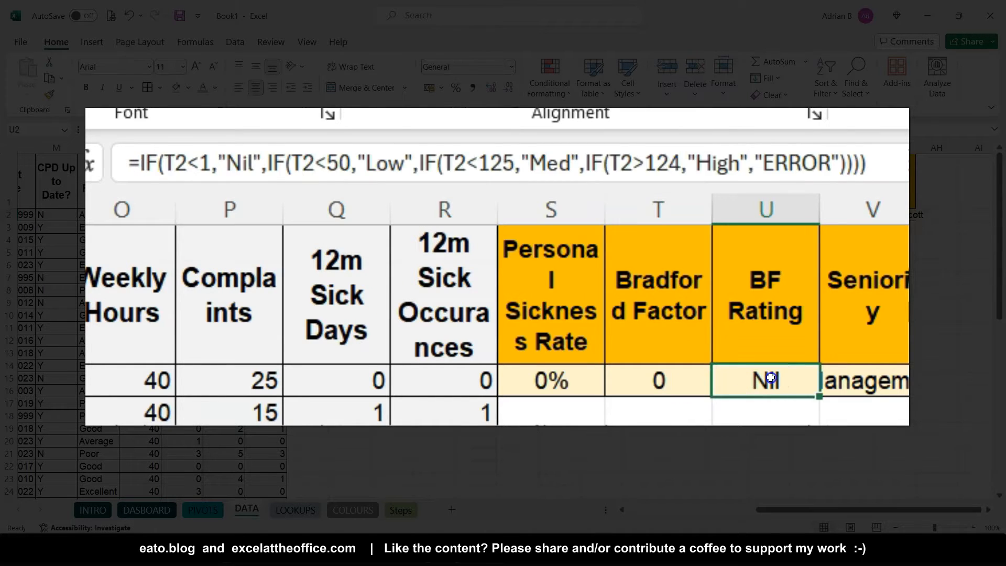
pyautogui.click(179, 157)
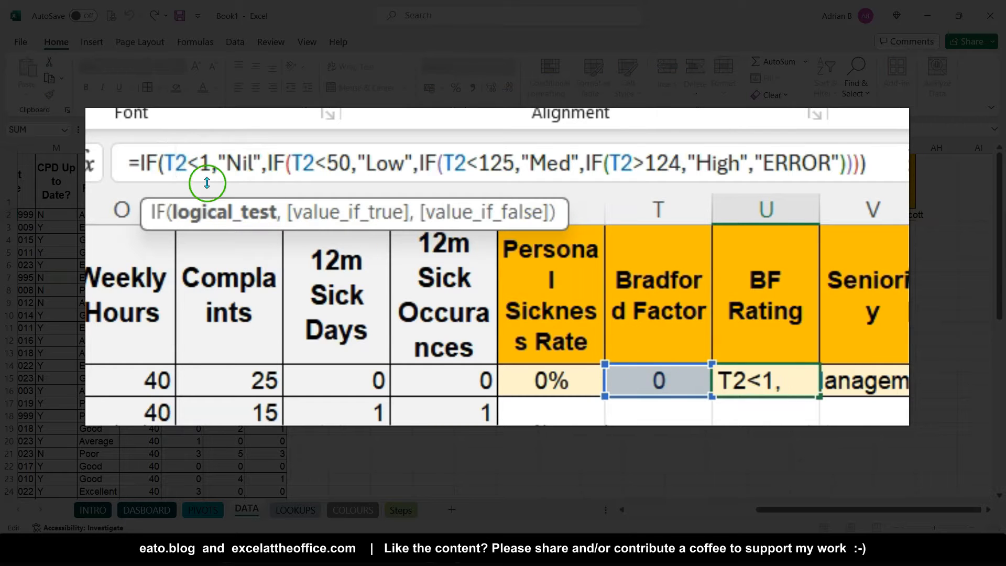
pyautogui.press('Escape')
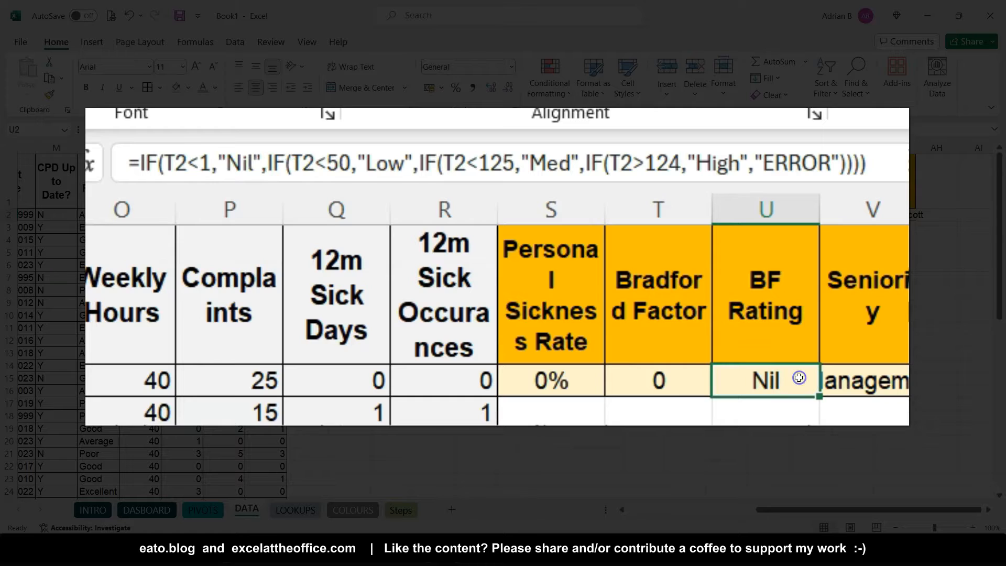
# Step: Inspect the "Nil" result and the second nested IF in the BF Rating formula in U2, leaving the formula as it is
pyautogui.moveTo(217, 163); pyautogui.dragTo(273, 162)
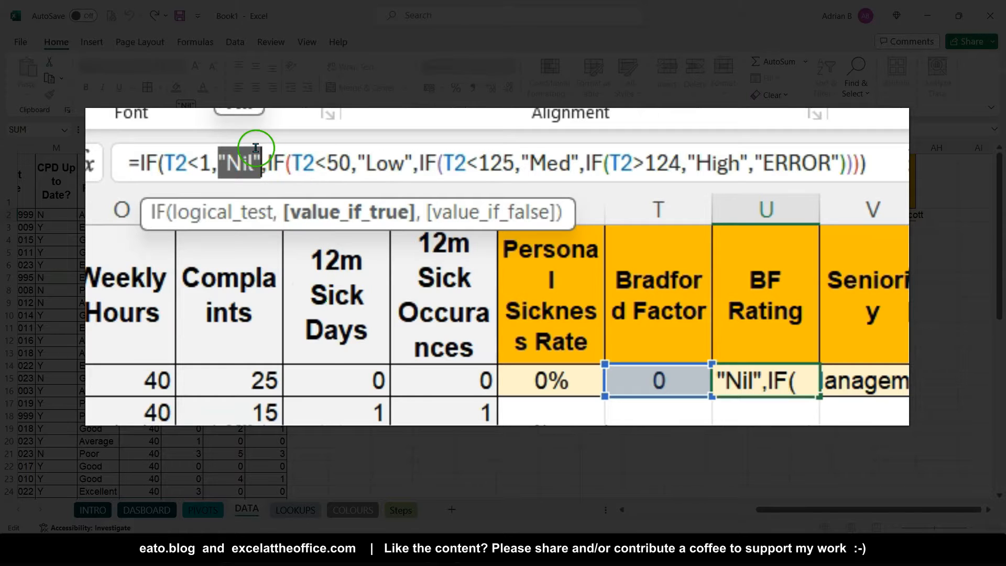
pyautogui.click(264, 161)
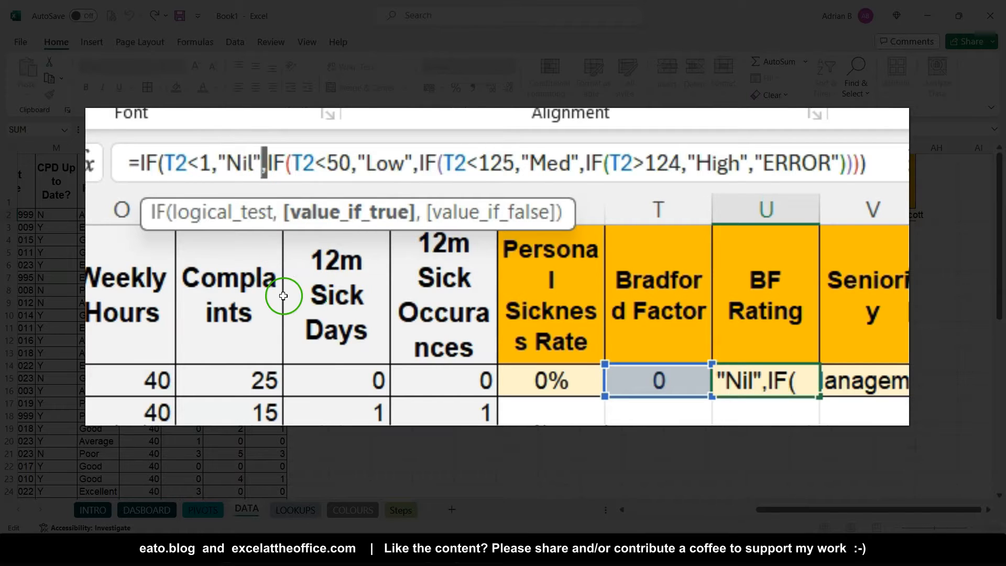
pyautogui.doubleClick(274, 161)
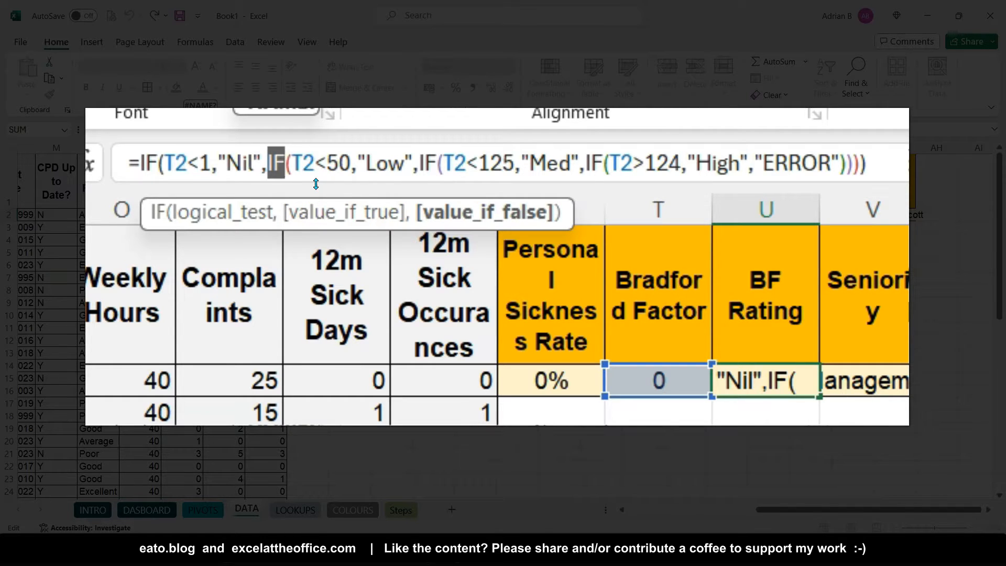
pyautogui.click(263, 163)
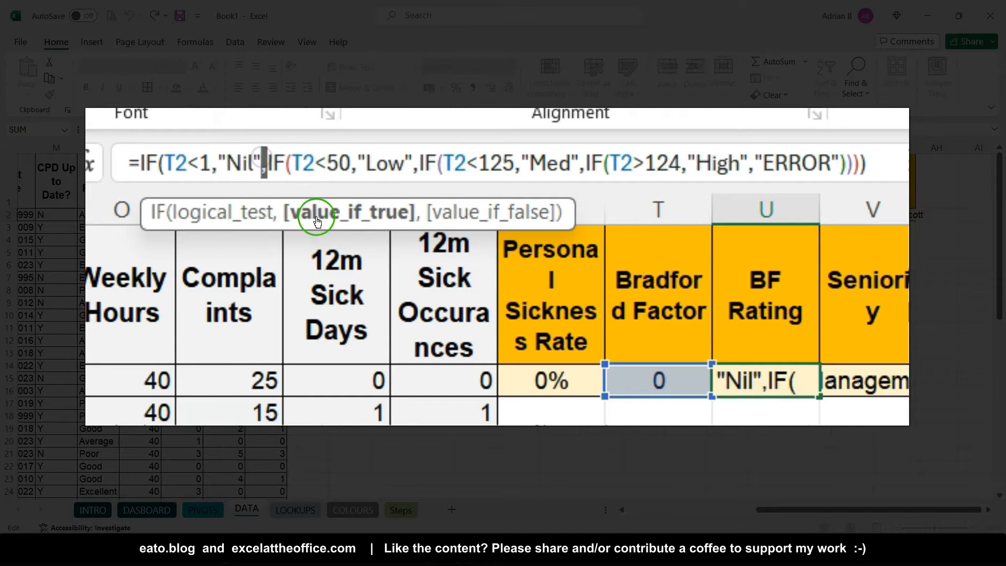
pyautogui.press('Return')
pyautogui.click(760, 375)
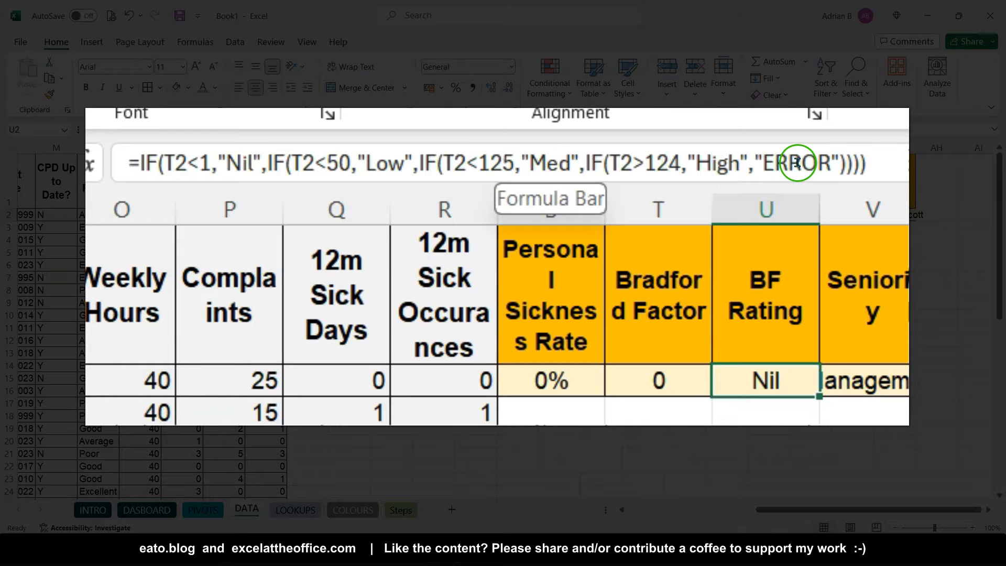
# Step: Check the final "ERROR" fallback and the closing brackets of the nested IFs in the BF Rating formula in U2
pyautogui.moveTo(747, 162); pyautogui.dragTo(839, 162)
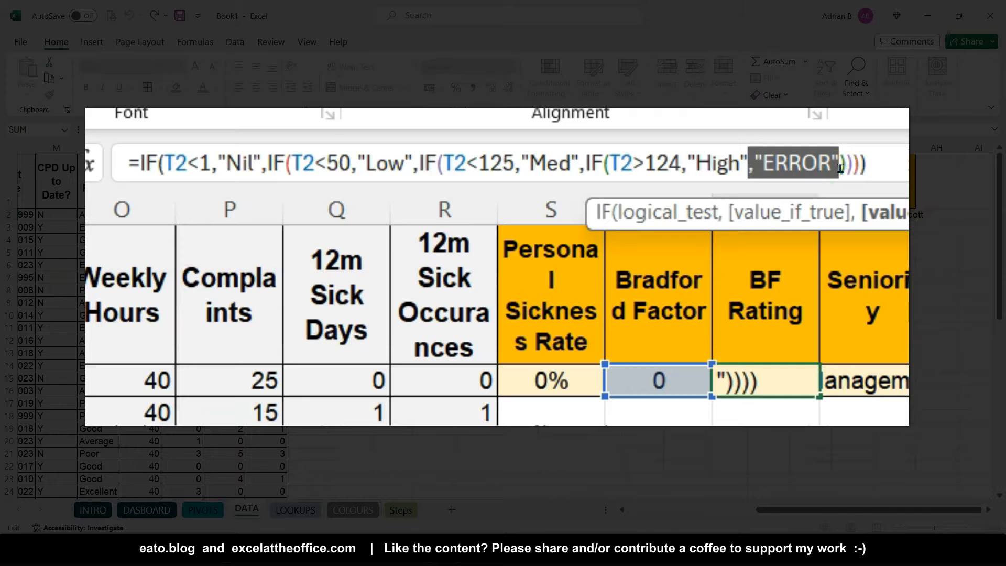
pyautogui.click(891, 166)
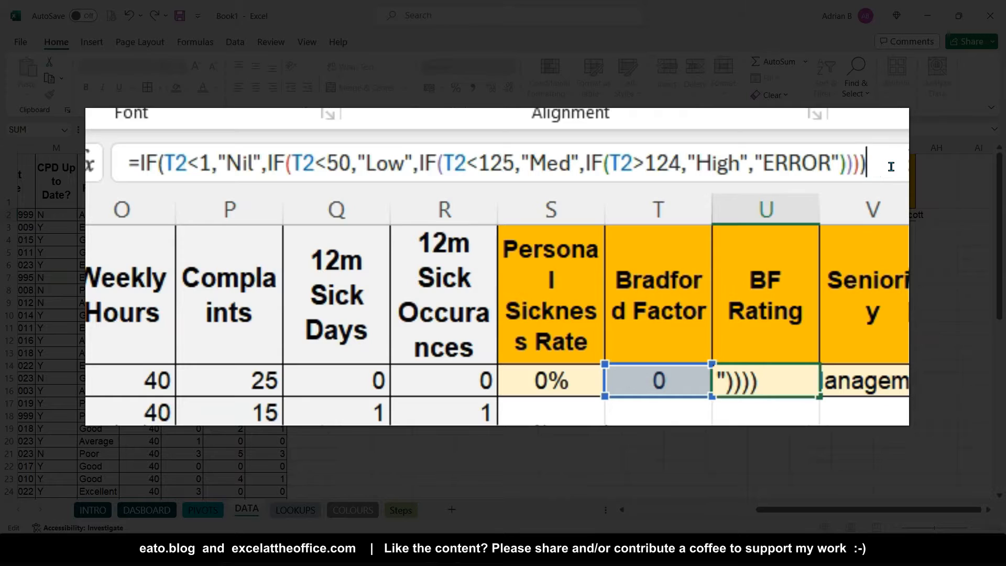
pyautogui.moveTo(890, 166); pyautogui.dragTo(832, 166)
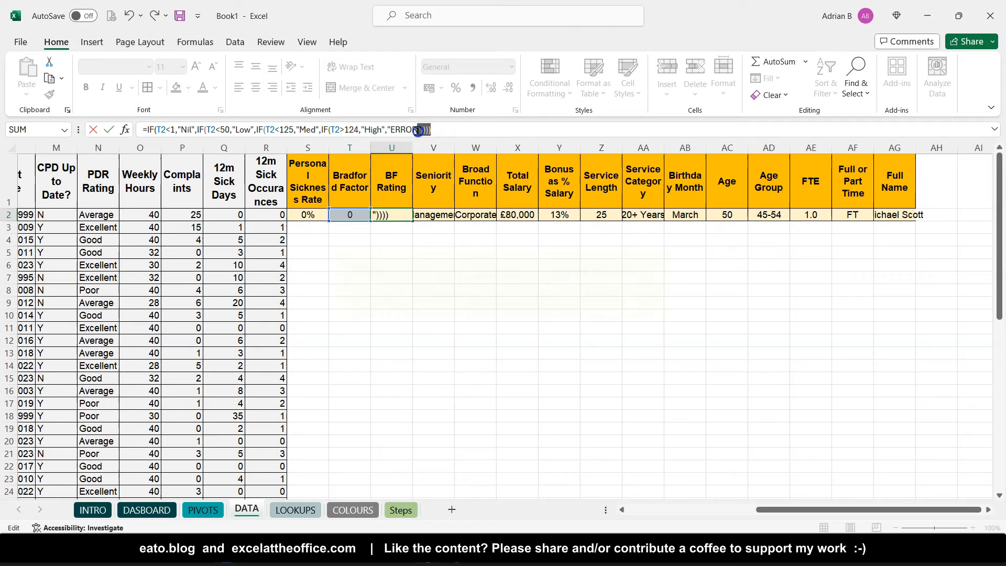
pyautogui.click(328, 130)
pyautogui.moveTo(329, 130); pyautogui.dragTo(155, 129)
pyautogui.click(451, 130)
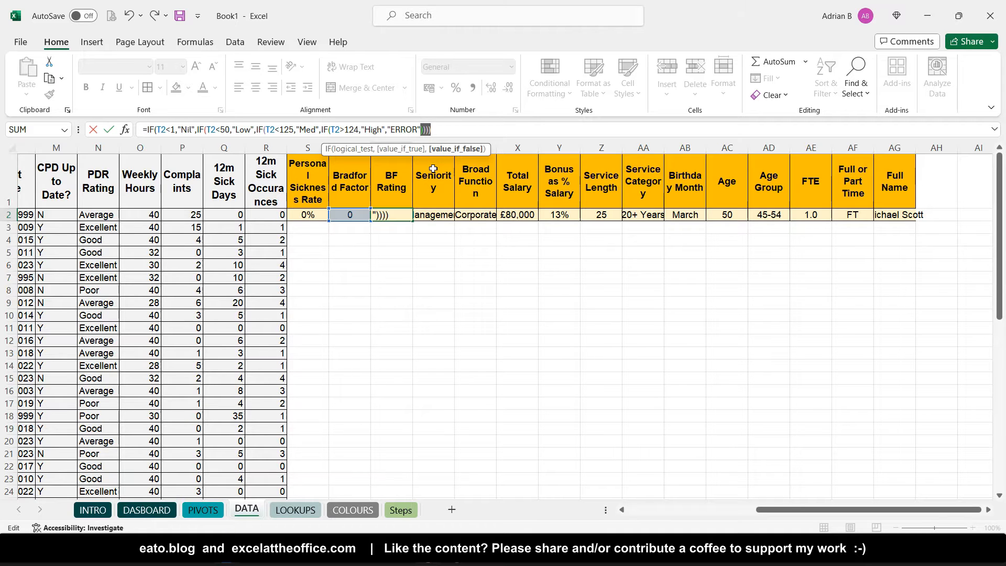
# Step: Examine the Seniority VLOOKUP formula in V2 and check the Job Role cell I2 that it looks up
pyautogui.press('Tab')
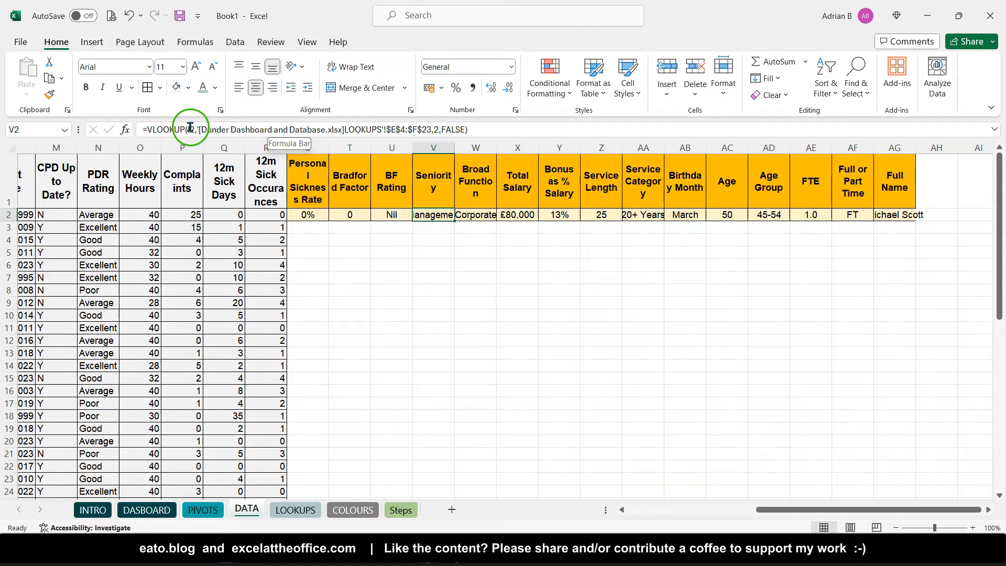
pyautogui.hscroll(-5, 173, 204)
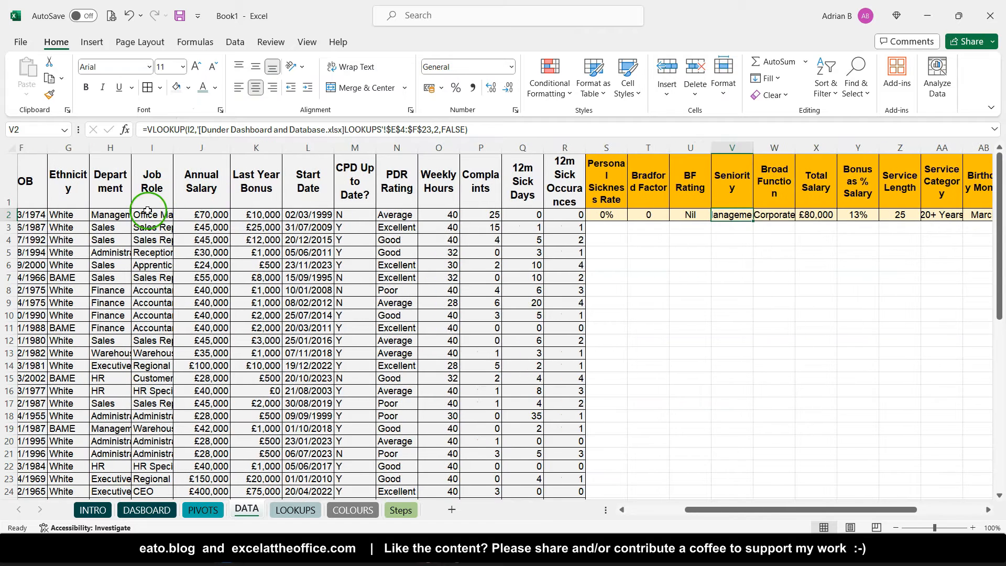
pyautogui.click(148, 212)
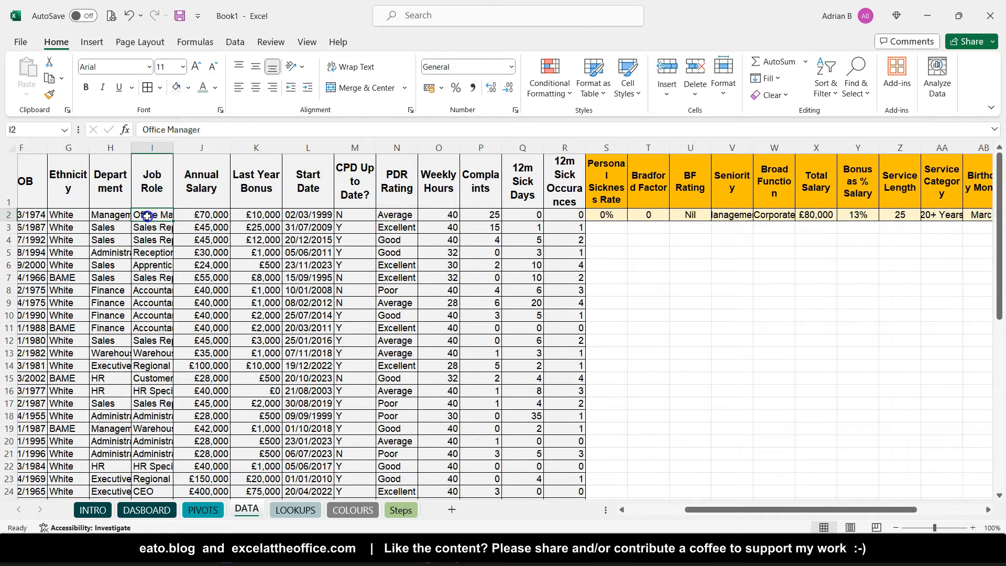
pyautogui.hscroll(4, 703, 214)
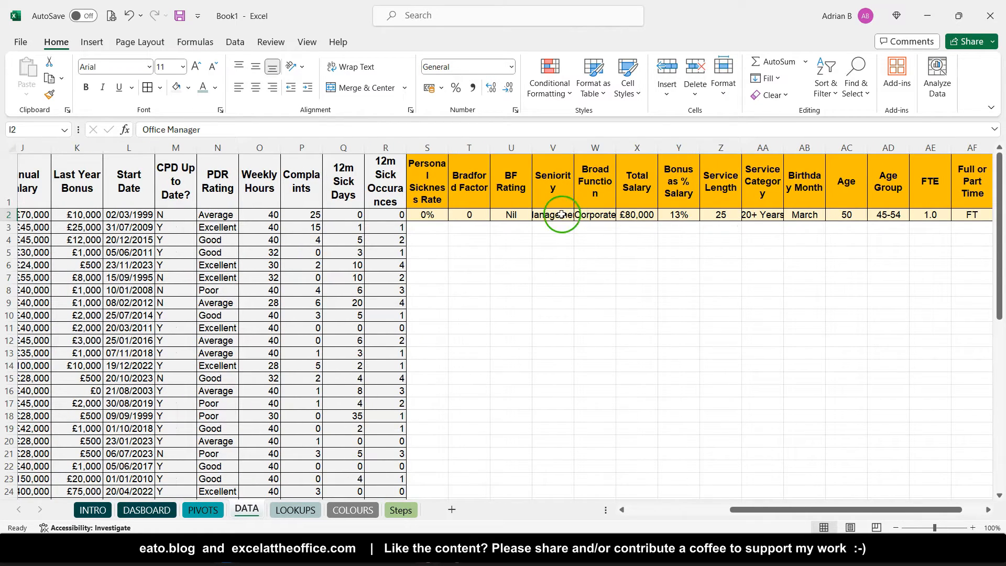
pyautogui.click(562, 214)
# Step: Inspect the Broad Function VLOOKUP in W2, checking its Department lookup value H2 and its table array on the LOOKUPS sheet
pyautogui.press('Right')
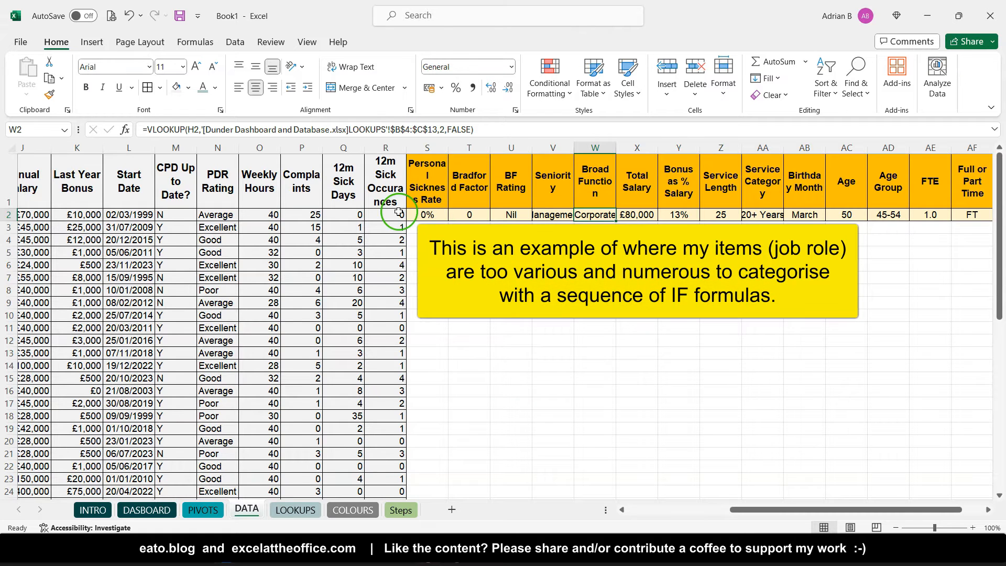
pyautogui.hscroll(-2, 398, 212)
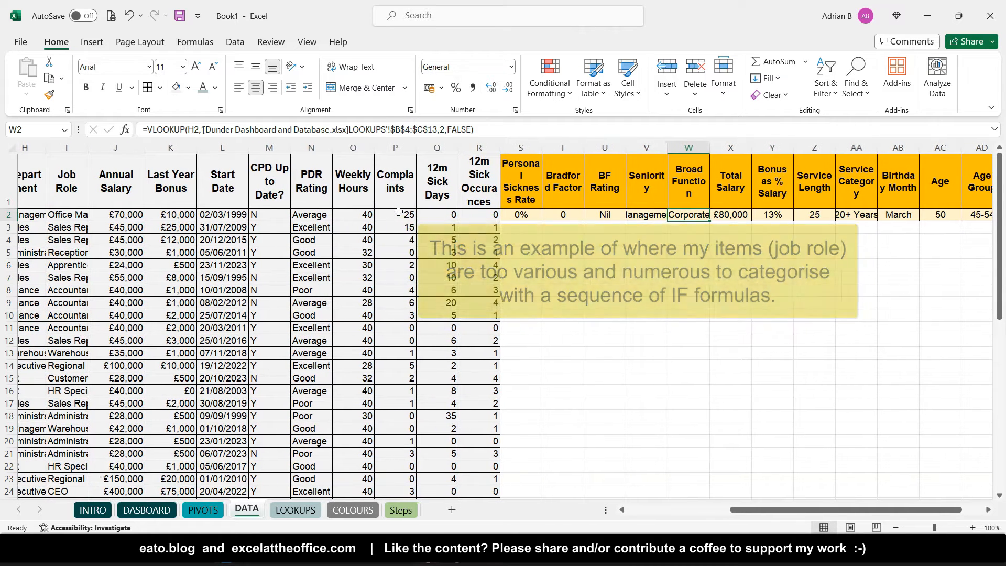
pyautogui.hscroll(-1, 398, 212)
pyautogui.hscroll(-1, 398, 212)
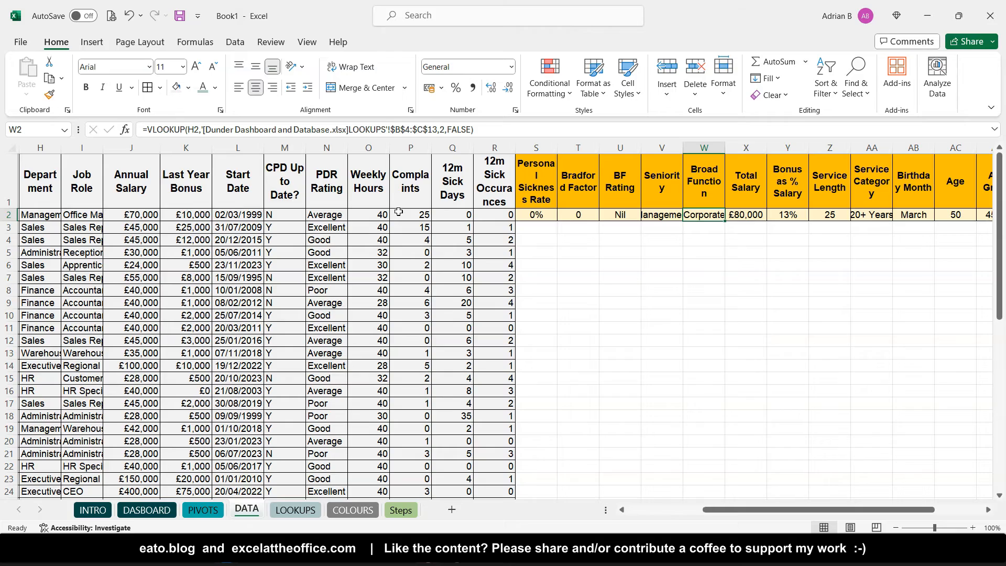
pyautogui.click(202, 126)
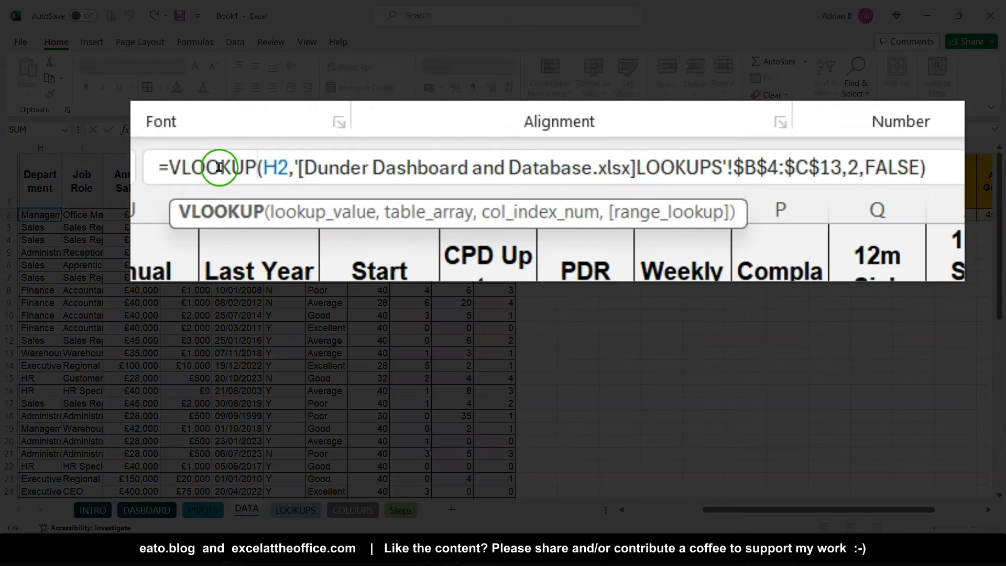
pyautogui.click(278, 166)
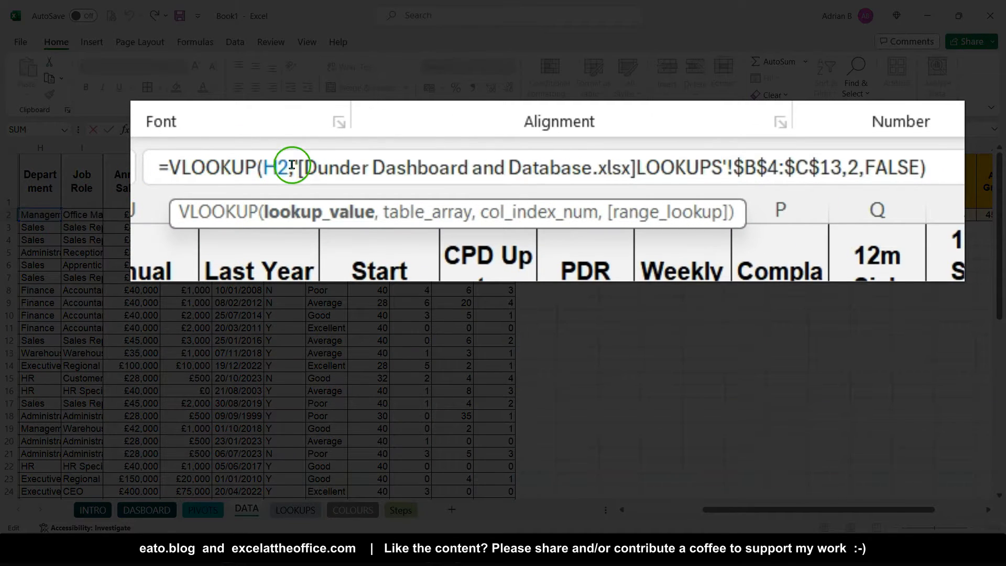
pyautogui.moveTo(296, 166); pyautogui.dragTo(832, 167)
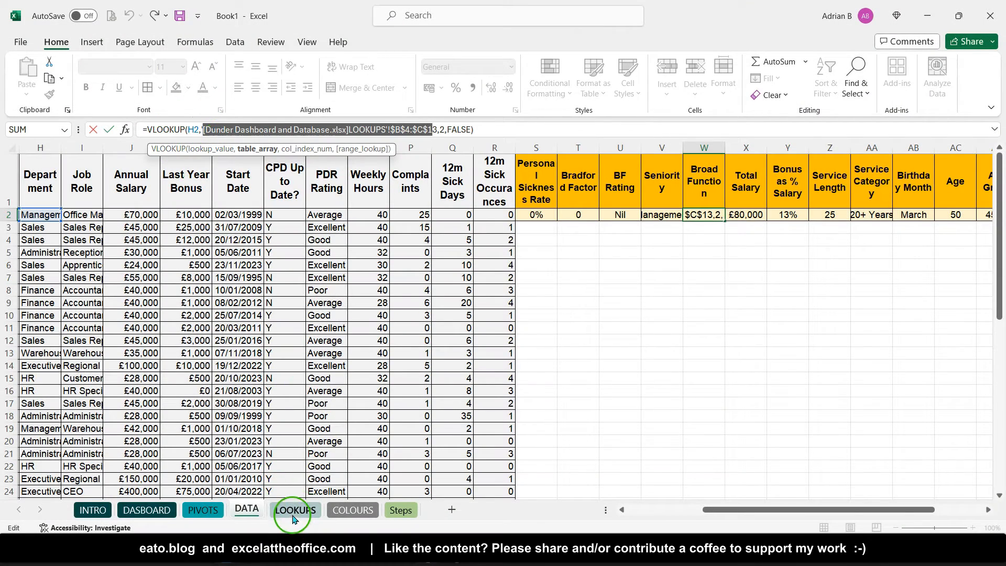
# Step: Try to strip the "[Dunder Dashboard and Database.xlsx]" workbook reference from the W2 formula, leaving the table array as 'LOOKUPS'!$B$4:$C$13
pyautogui.moveTo(348, 129); pyautogui.dragTo(214, 132)
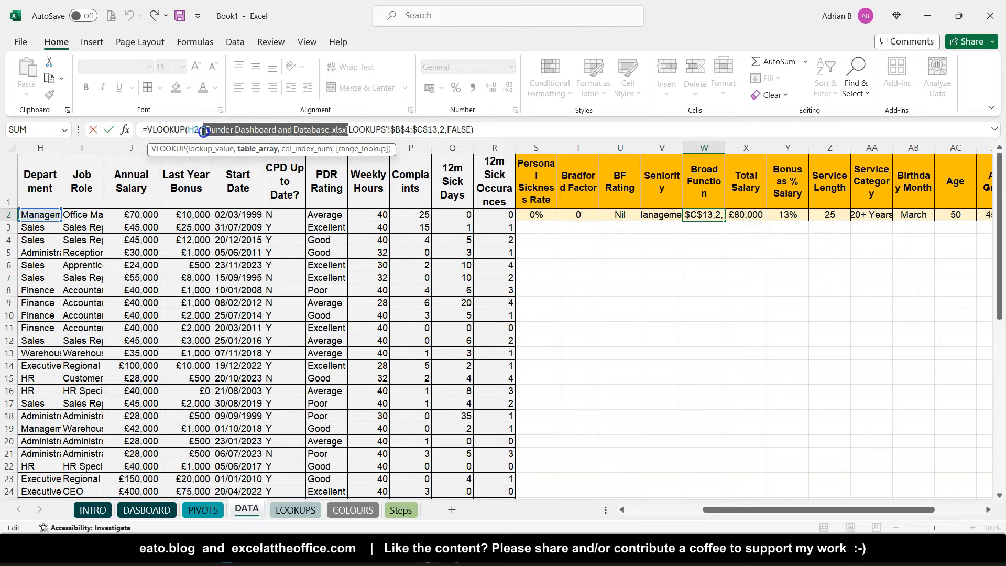
pyautogui.press('Delete')
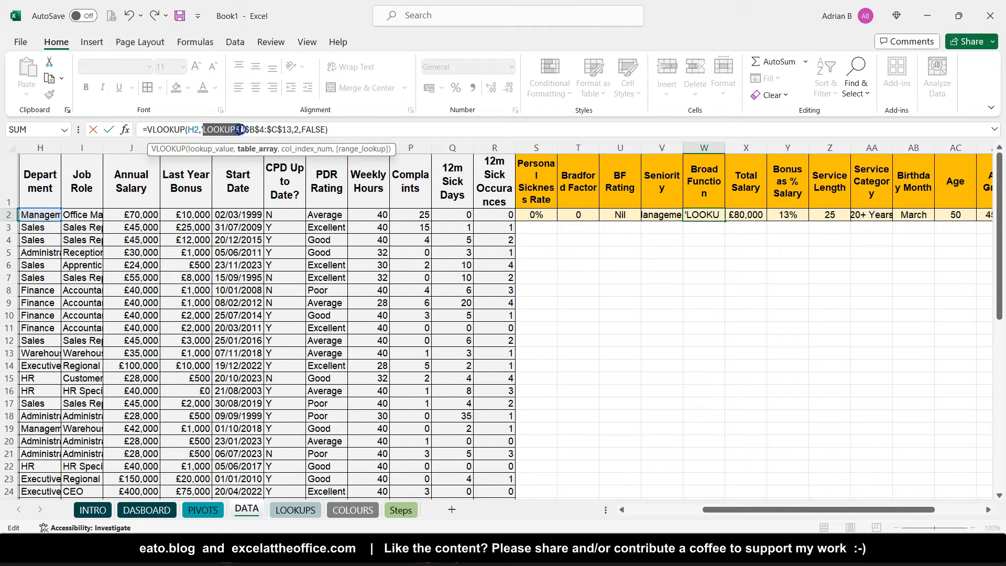
pyautogui.click(245, 128)
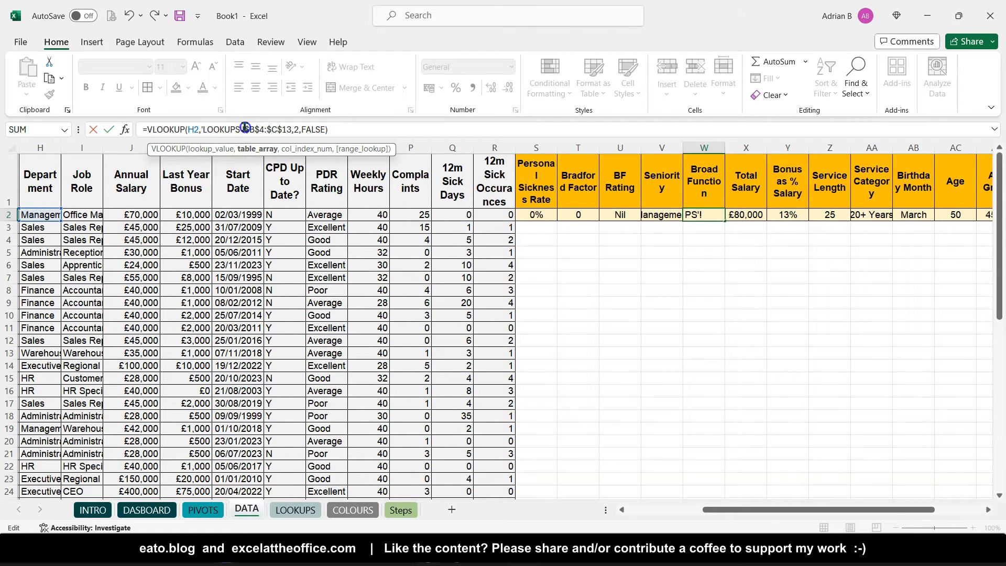
pyautogui.moveTo(250, 129); pyautogui.dragTo(296, 129)
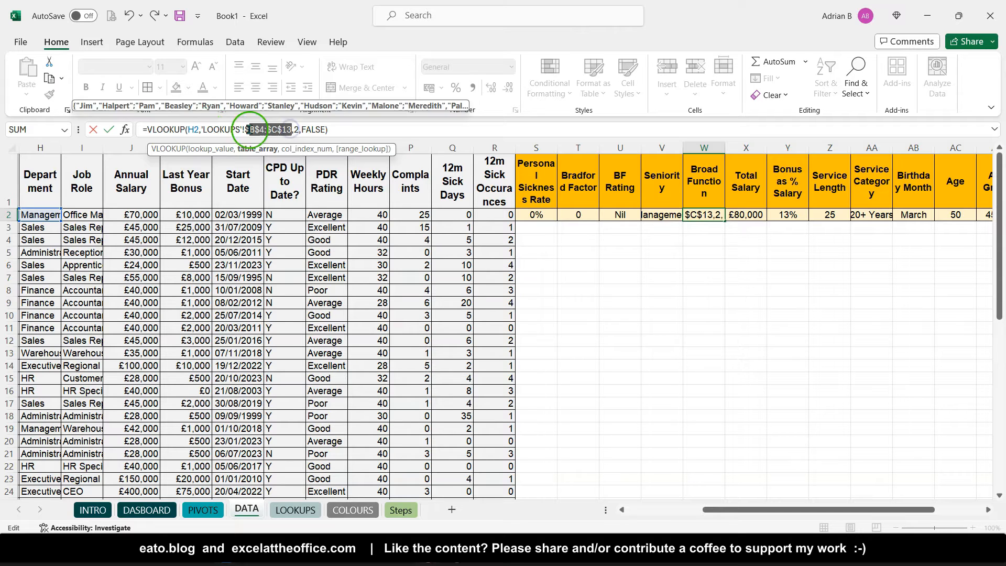
# Step: Check the lookup value, table array and column index arguments of the Broad Function VLOOKUP in W2, leaving its original formula in place
pyautogui.click(197, 128)
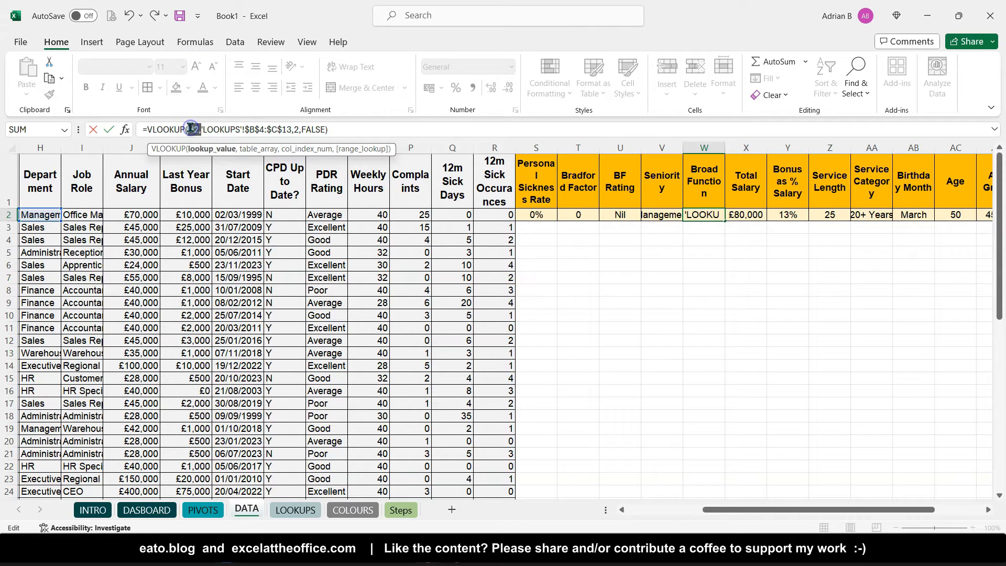
pyautogui.moveTo(203, 129); pyautogui.dragTo(289, 128)
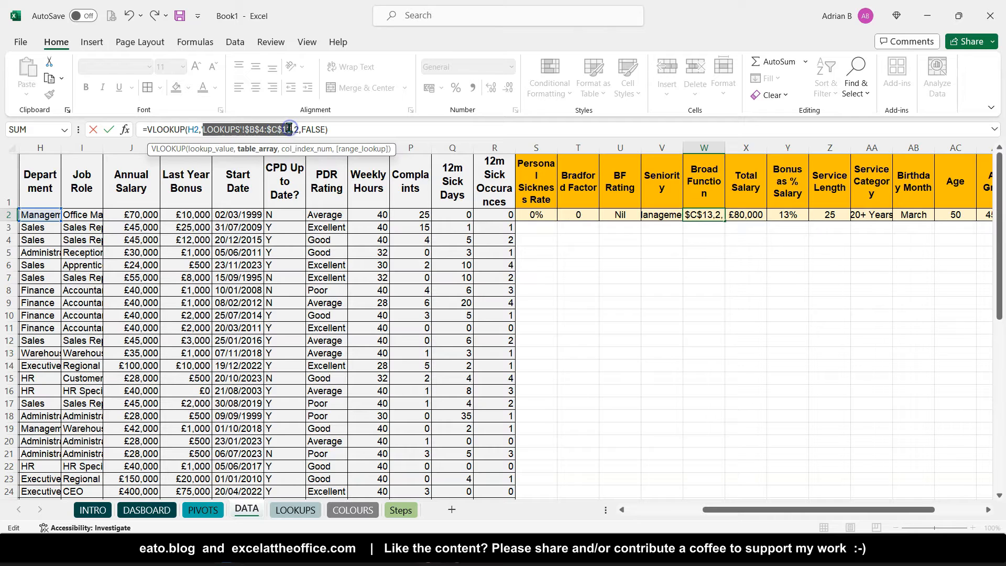
pyautogui.click(299, 129)
pyautogui.doubleClick(296, 130)
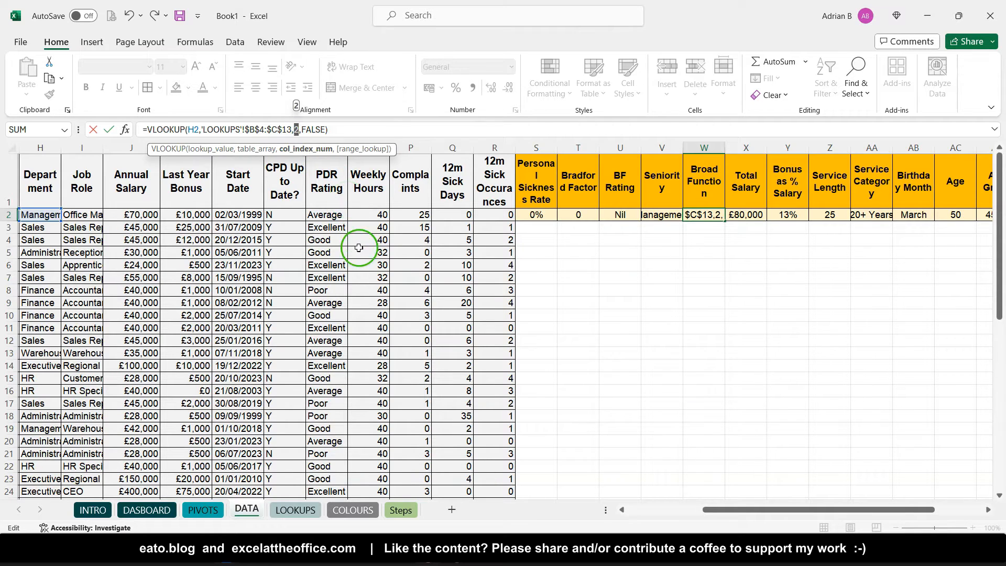
pyautogui.hotkey('ctrl', 'Return')
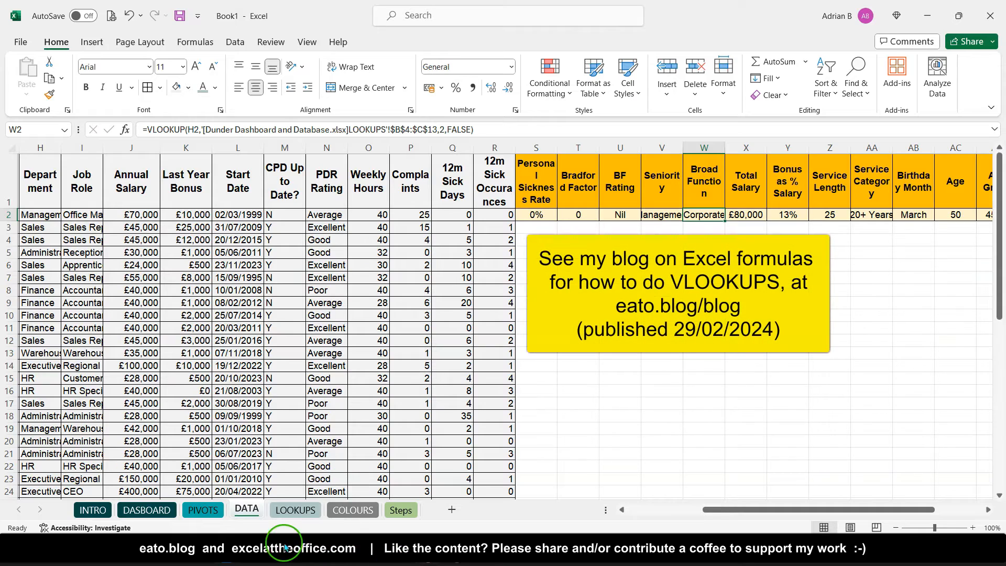
# Step: Switch to the Dunder Dashboard and Database workbook and examine the Role and Seniority table on its LOOKUPS sheet
pyautogui.moveTo(226, 554)
pyautogui.moveTo(204, 486)
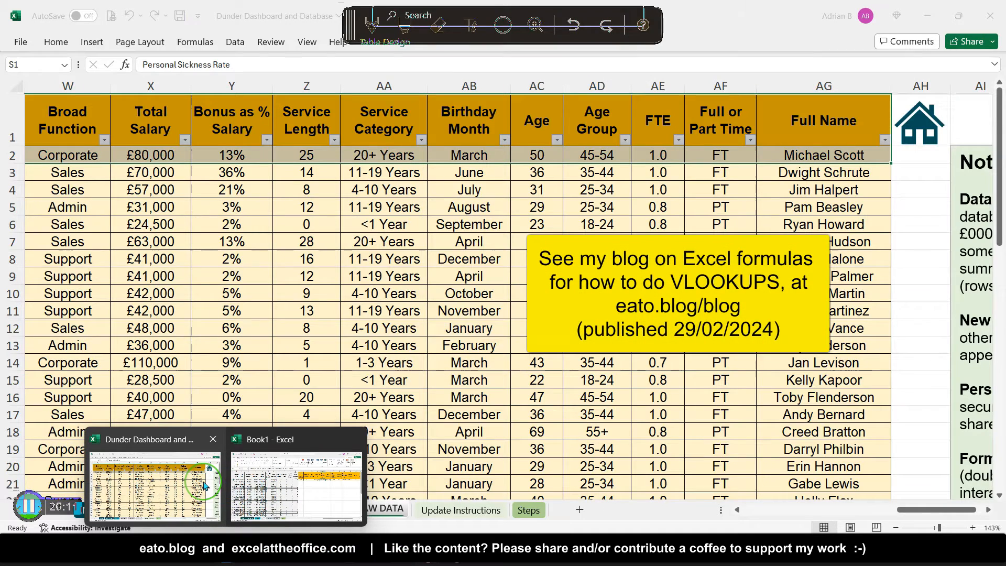
pyautogui.click(205, 486)
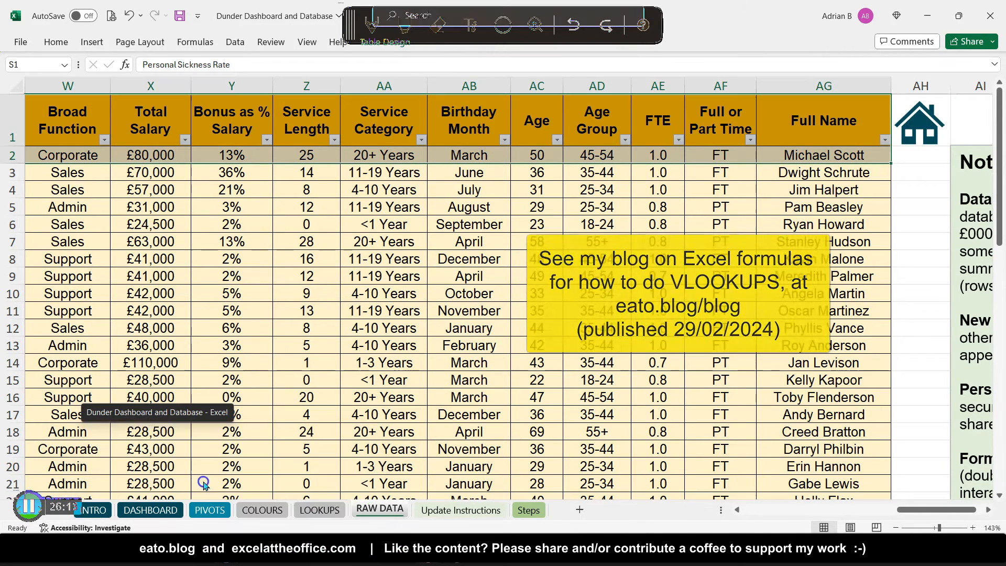
pyautogui.click(320, 509)
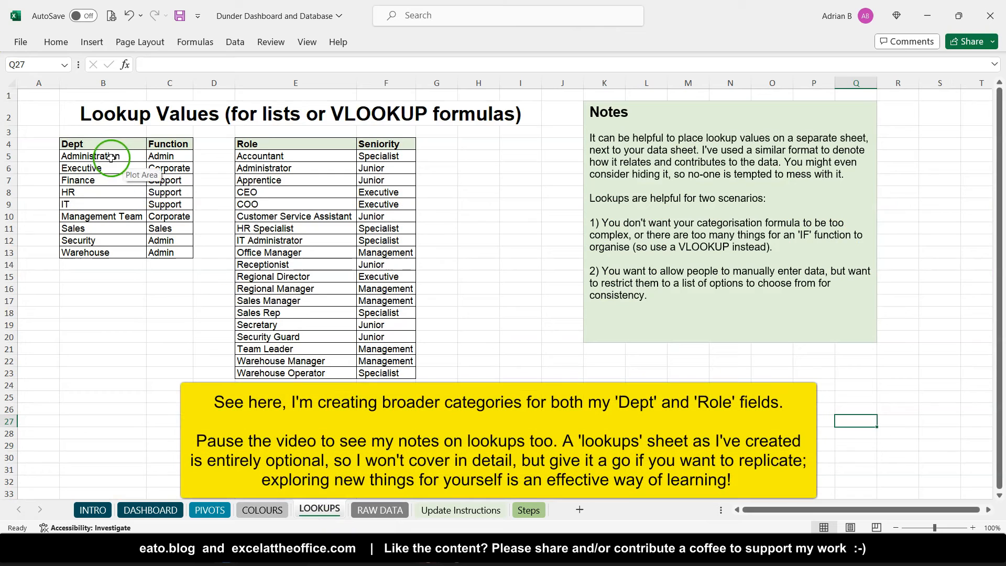
pyautogui.click(277, 144)
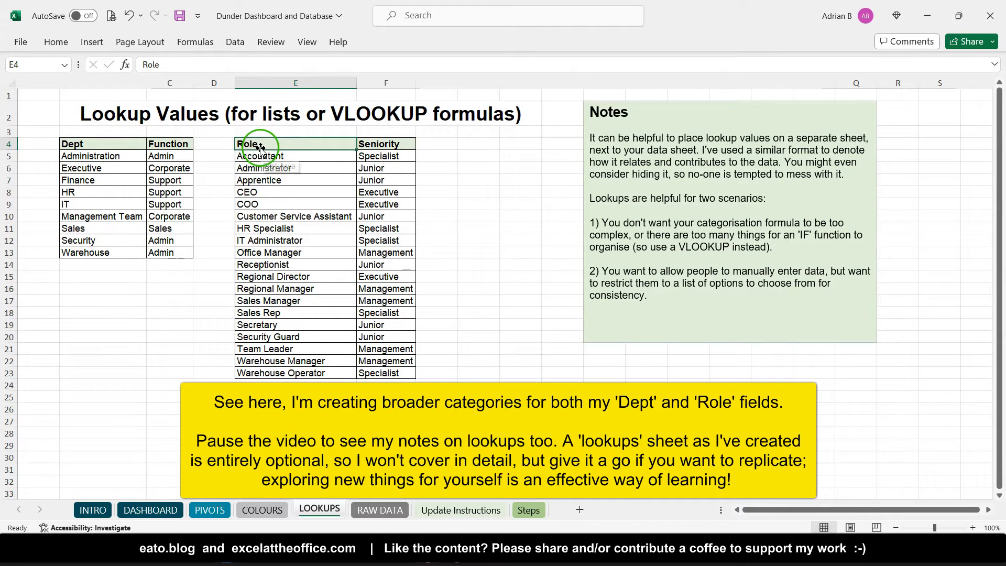
pyautogui.moveTo(255, 145); pyautogui.dragTo(399, 373)
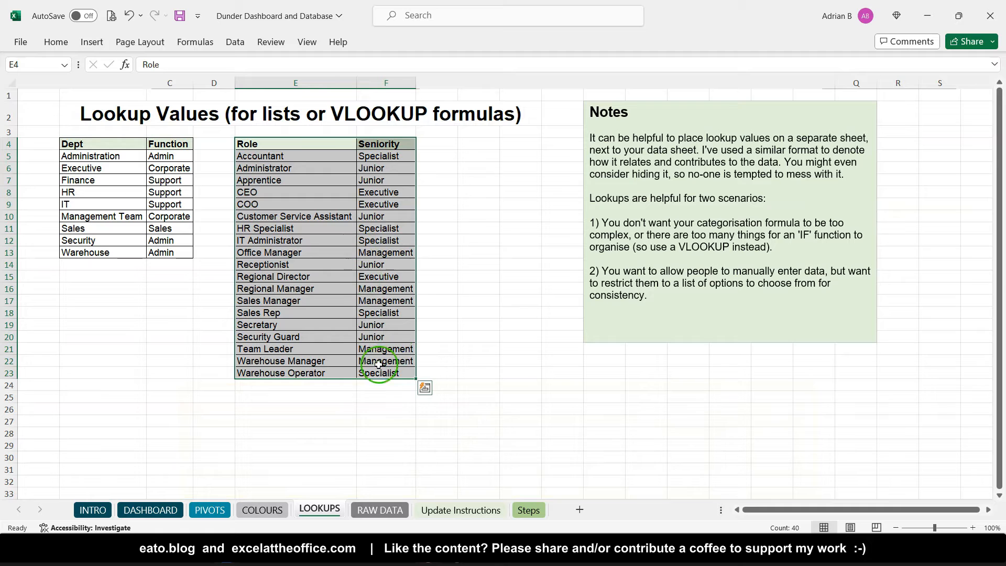
# Step: Return to the Book1 workbook and inspect the Total Salary formula in X2, tracing its Annual Salary and Last Year Bonus references
pyautogui.moveTo(439, 561)
pyautogui.moveTo(236, 547)
pyautogui.click(292, 481)
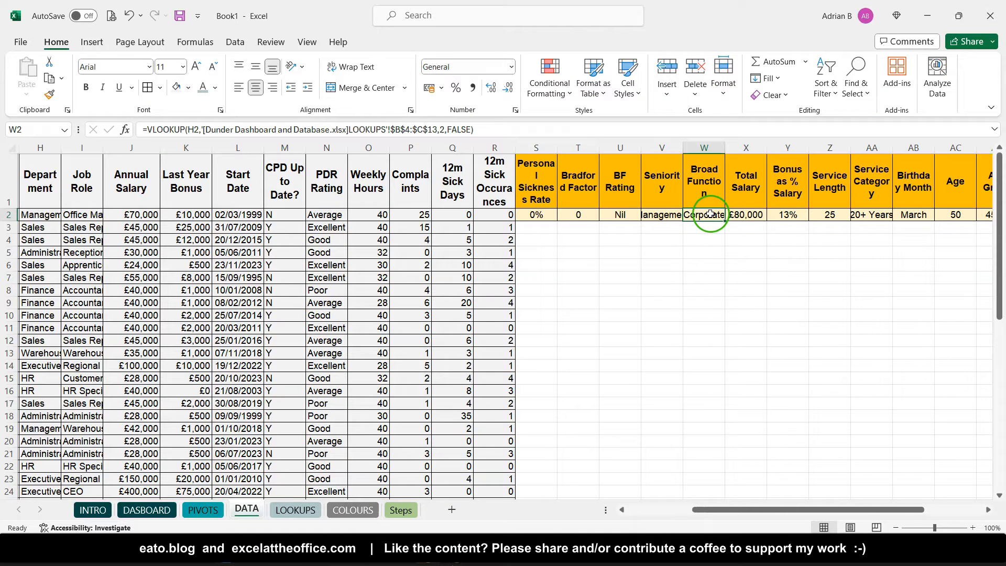
pyautogui.click(752, 216)
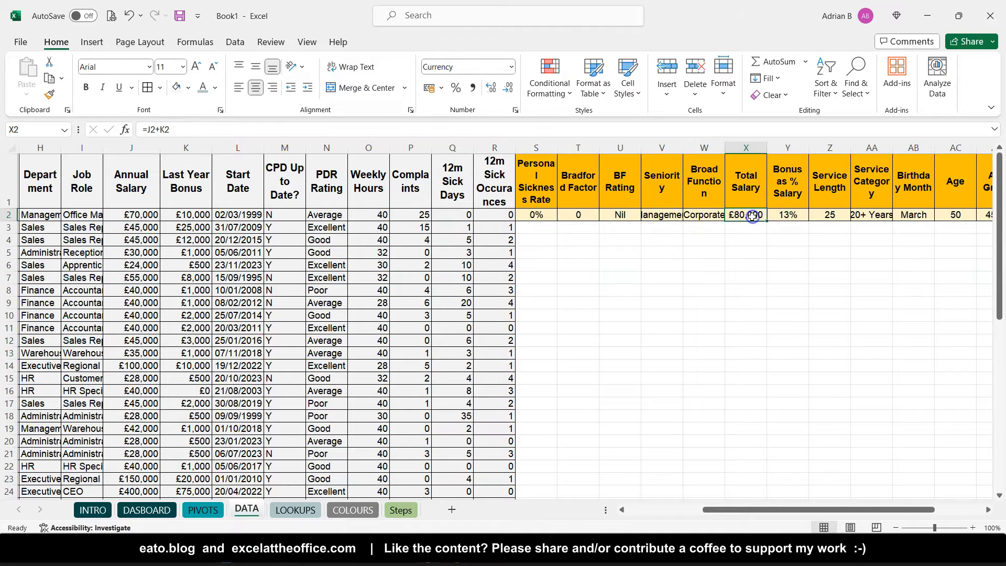
pyautogui.click(174, 129)
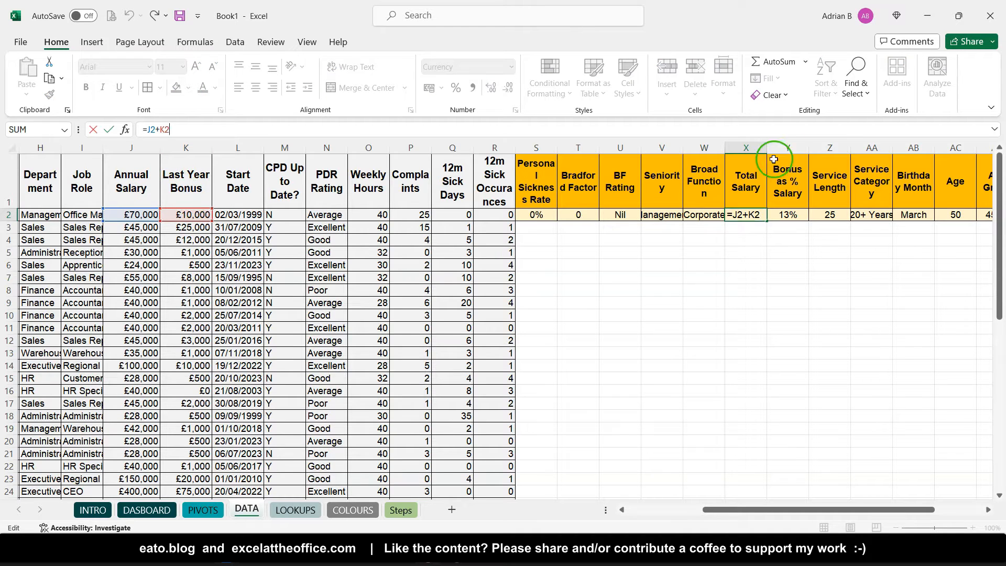
pyautogui.press('Escape')
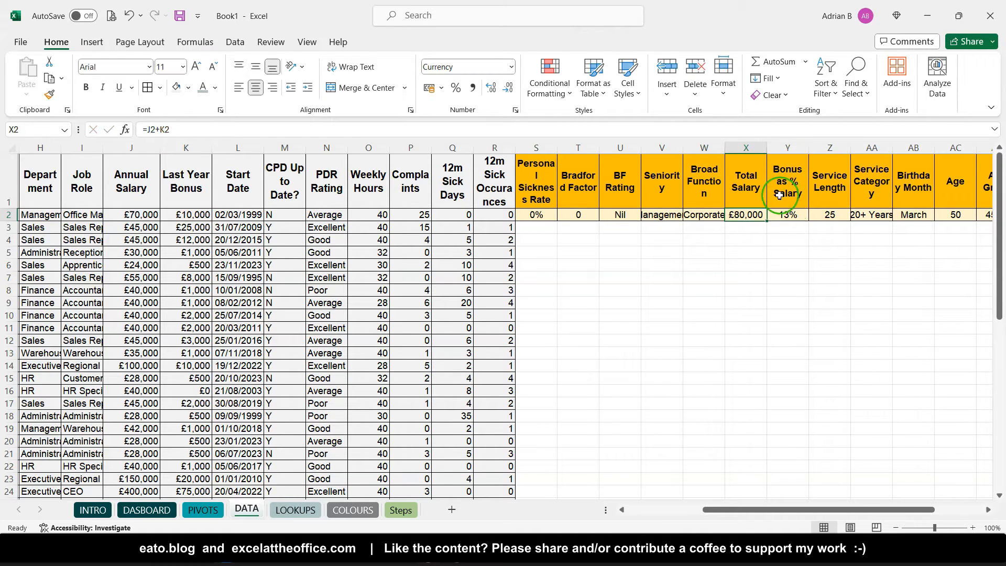
# Step: Review the percentage format and formula of Bonus as % Salary in Y2, checking its Last Year Bonus and Total Salary references
pyautogui.click(779, 194)
pyautogui.press('Down')
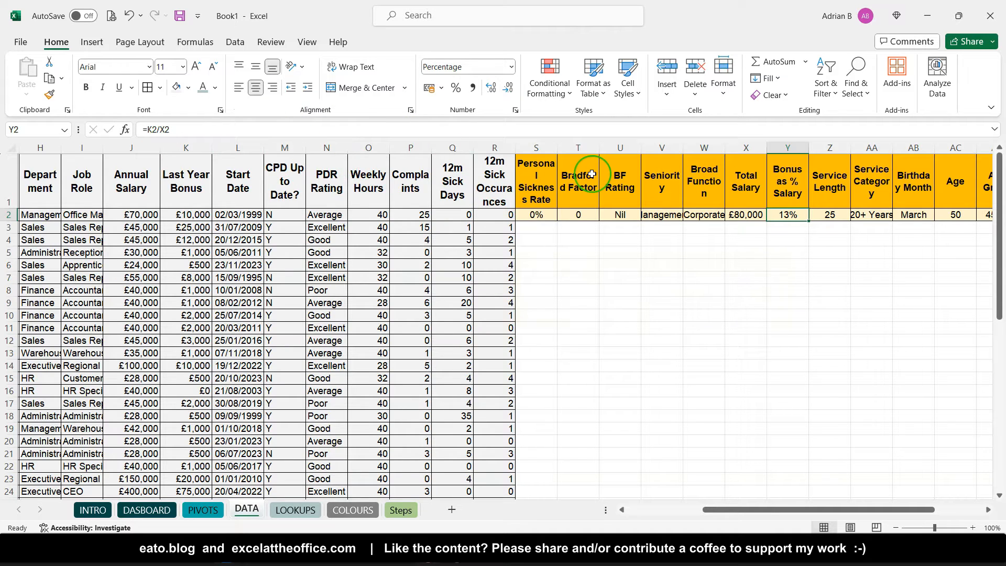
pyautogui.click(511, 67)
pyautogui.click(511, 67)
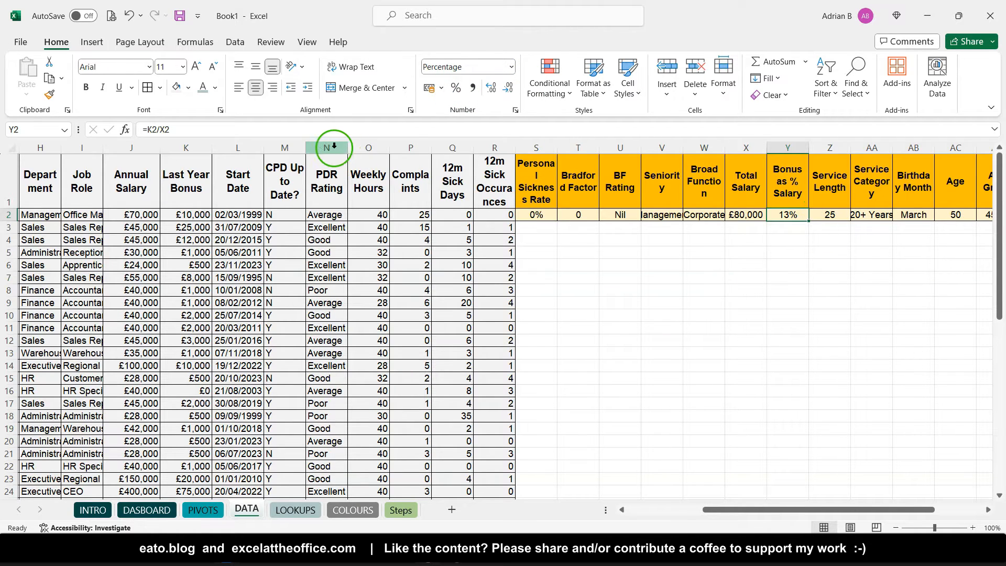
pyautogui.click(212, 129)
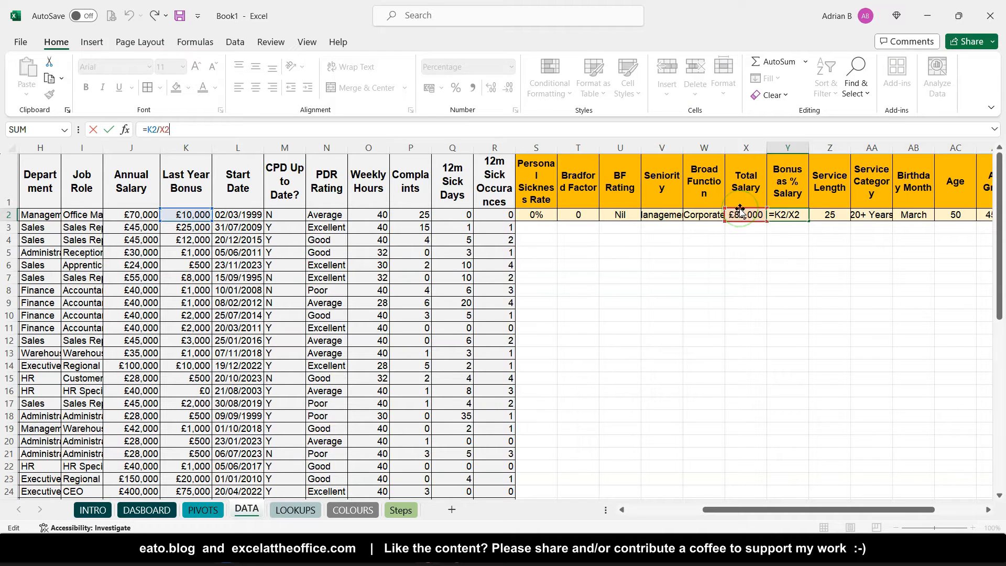
pyautogui.hotkey('ctrl', 'Return')
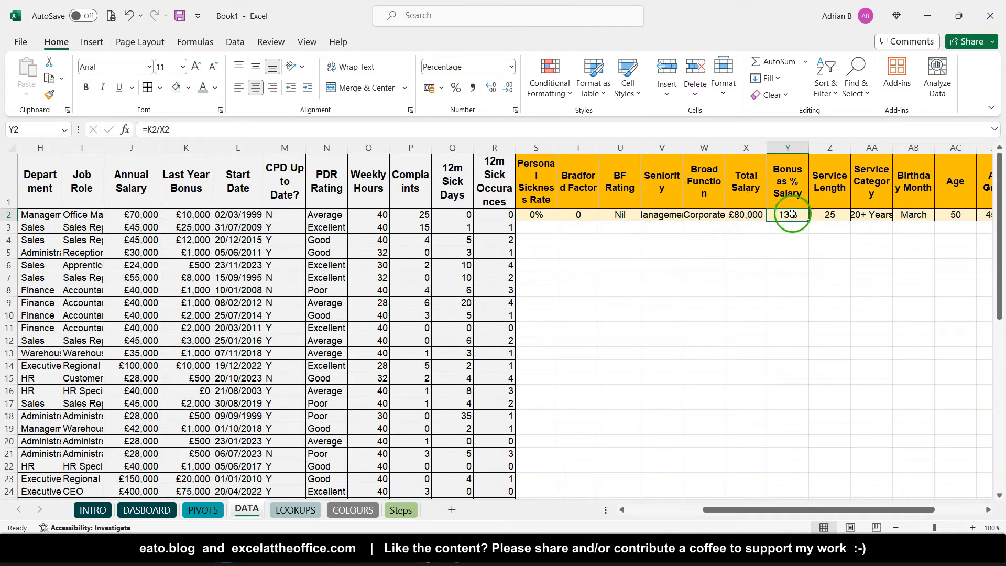
pyautogui.click(748, 215)
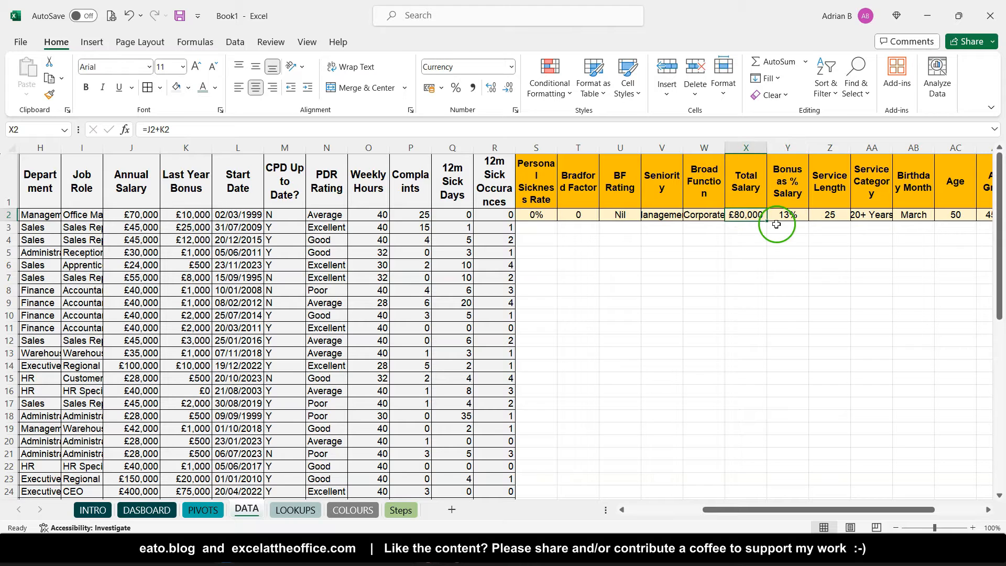
pyautogui.click(799, 214)
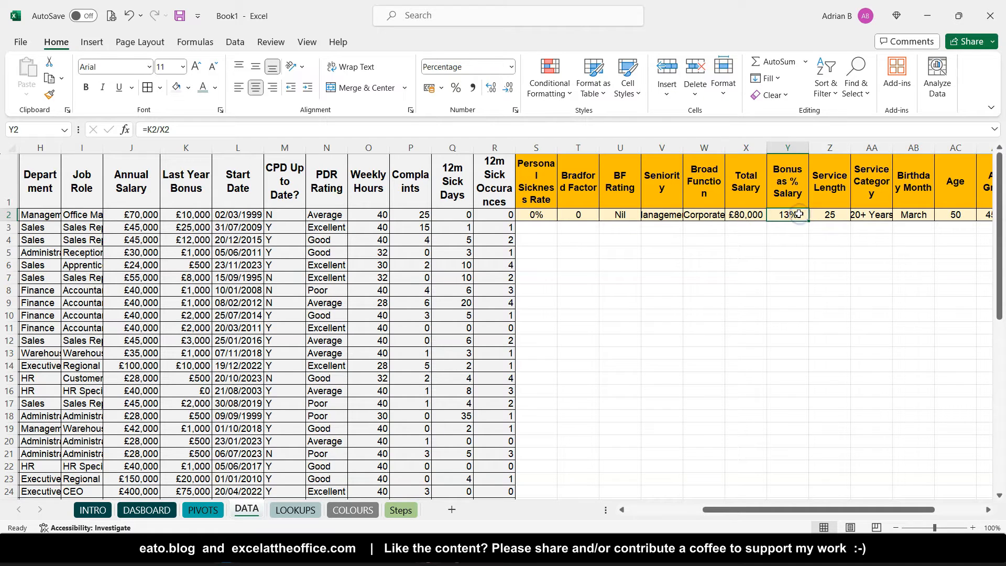
# Step: Inspect the Service Length formula in Z2, focusing on its DATEDIF function and the Start Date cell it references
pyautogui.press('Right')
pyautogui.press('Left')
pyautogui.press('Left')
pyautogui.press('Right')
pyautogui.press('Right')
pyautogui.press('Left')
pyautogui.press('Right')
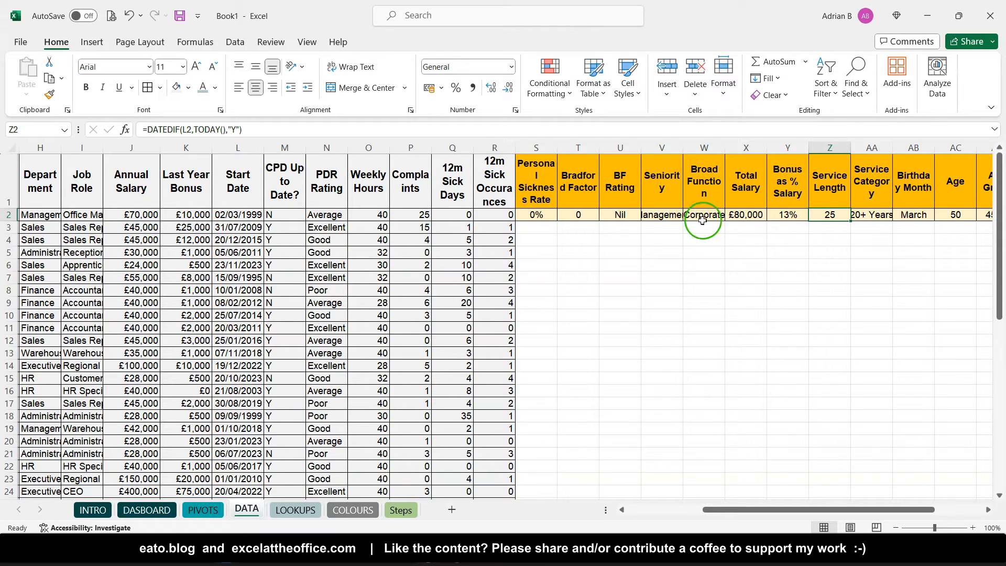
pyautogui.click(146, 130)
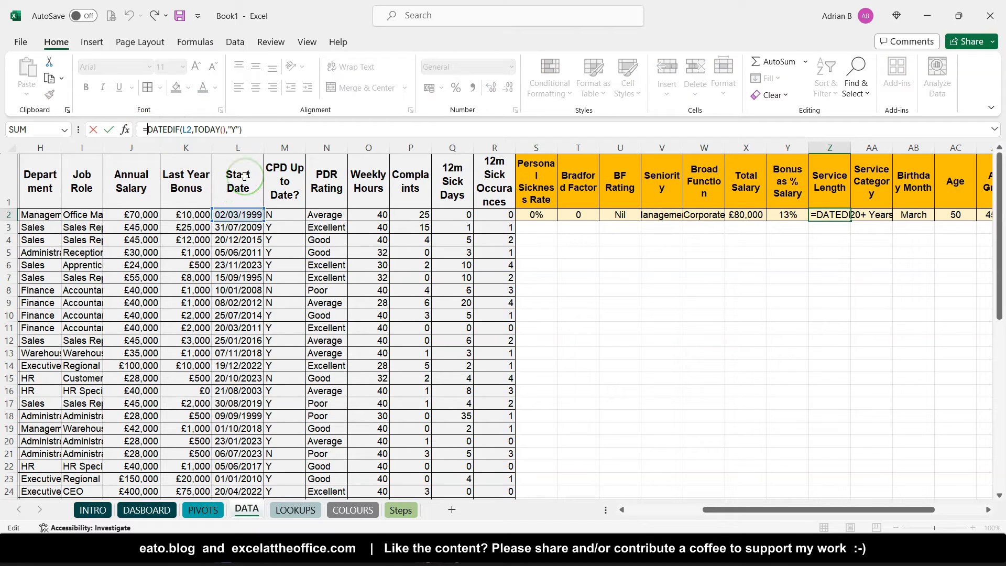
pyautogui.moveTo(147, 129); pyautogui.dragTo(178, 130)
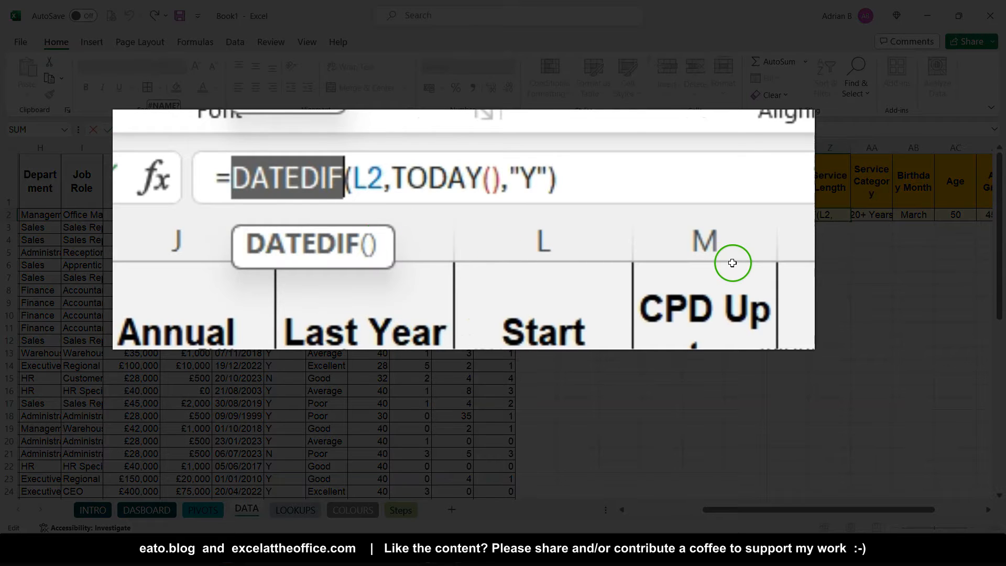
pyautogui.moveTo(214, 177); pyautogui.dragTo(330, 180)
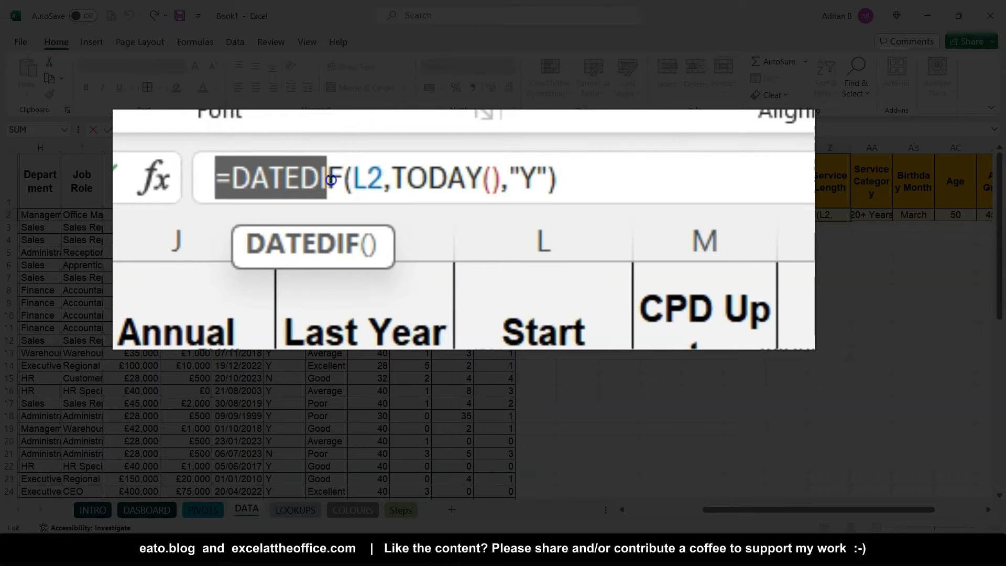
pyautogui.click(223, 178)
pyautogui.click(331, 176)
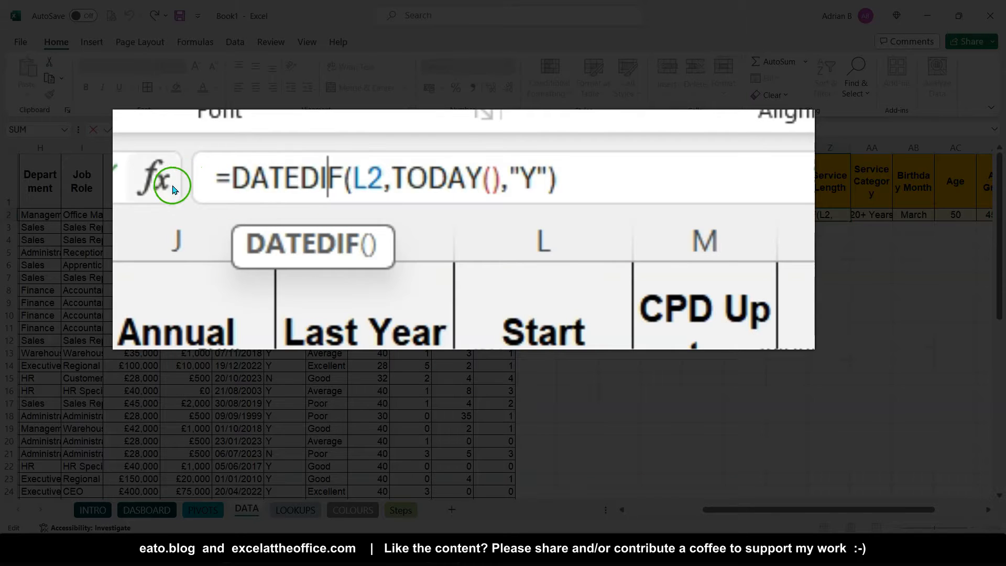
# Step: Check the L2, TODAY() and "Y" arguments of the Service Length DATEDIF formula in Z2
pyautogui.moveTo(346, 184); pyautogui.dragTo(383, 180)
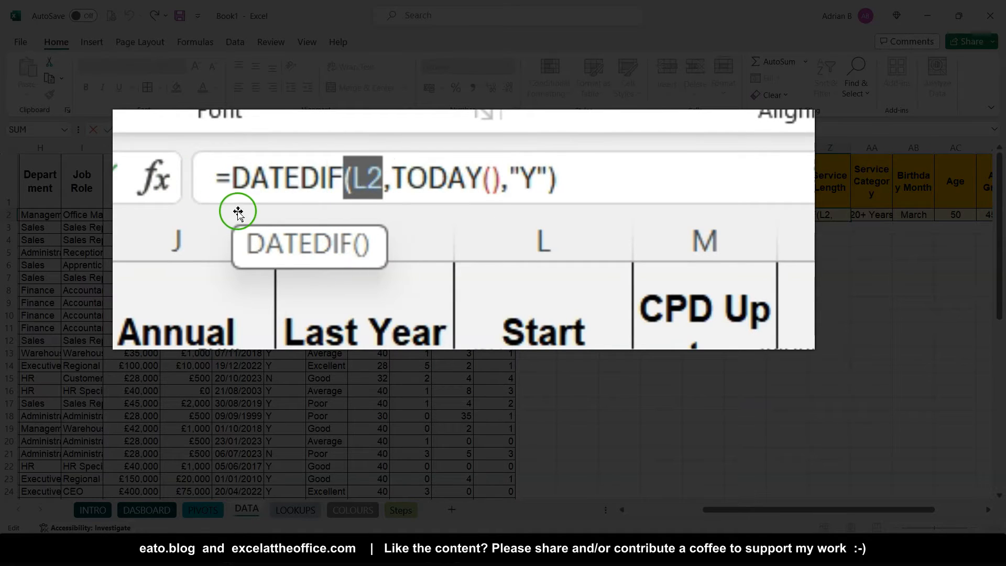
pyautogui.click(389, 175)
pyautogui.moveTo(398, 178); pyautogui.dragTo(500, 176)
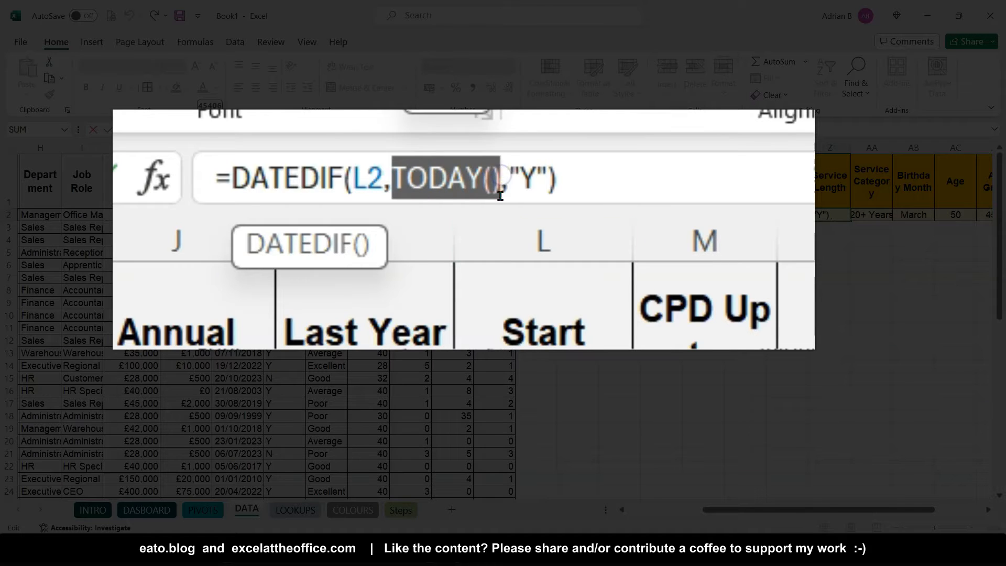
pyautogui.click(526, 175)
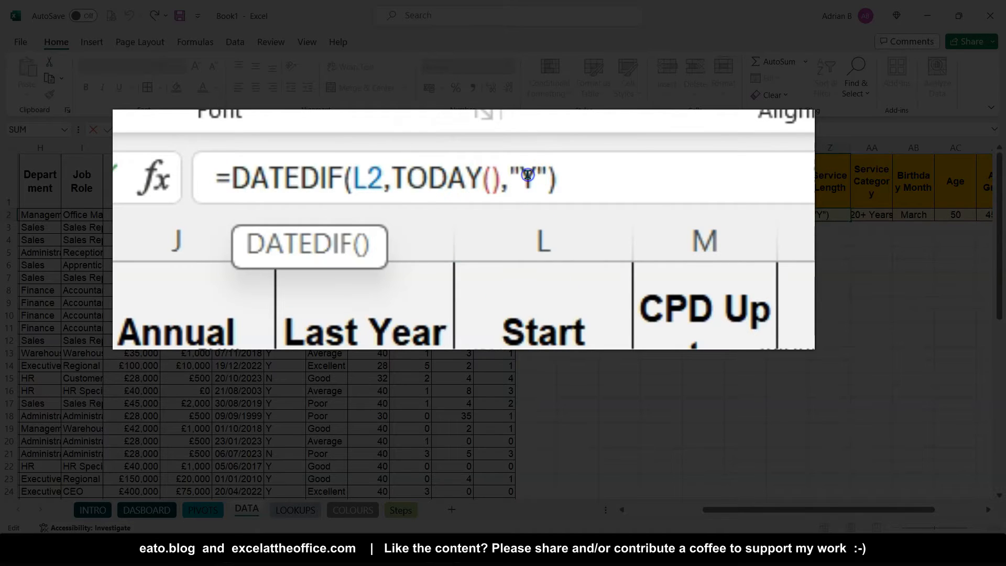
pyautogui.click(547, 171)
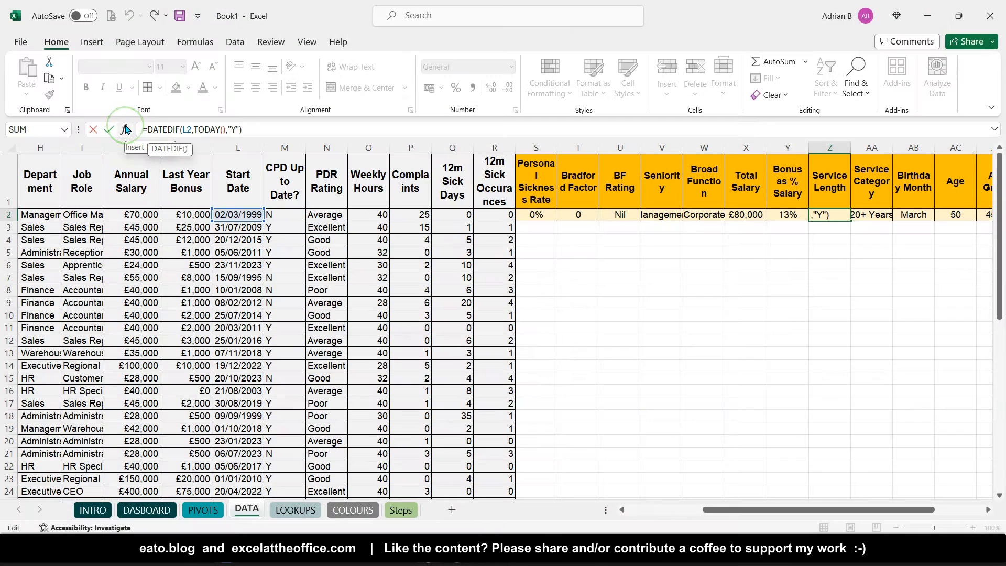
# Step: View the function arguments breakdown for the DATEDIF formula in Z2 and leave it without applying changes
pyautogui.click(126, 129)
pyautogui.click(579, 208)
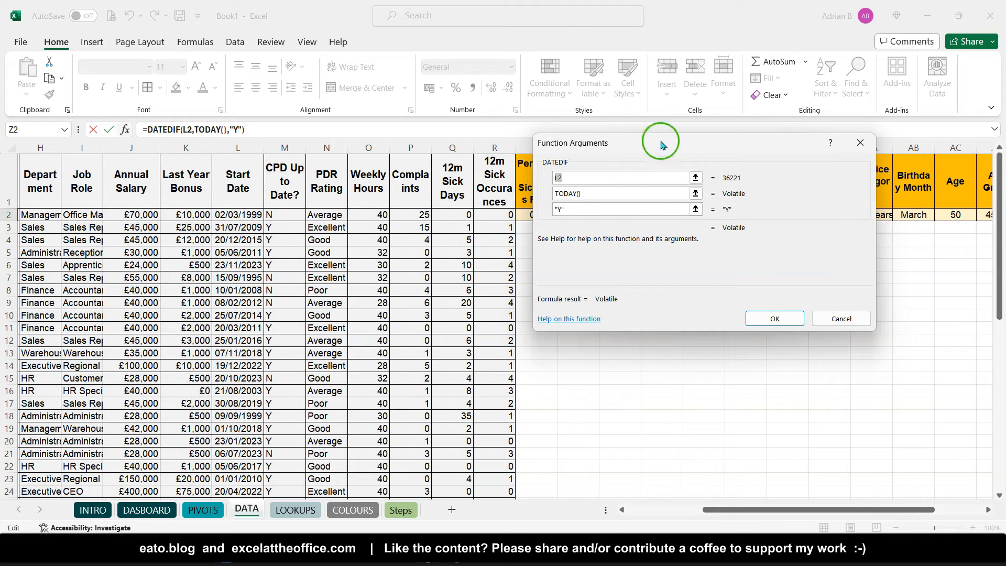
pyautogui.click(848, 321)
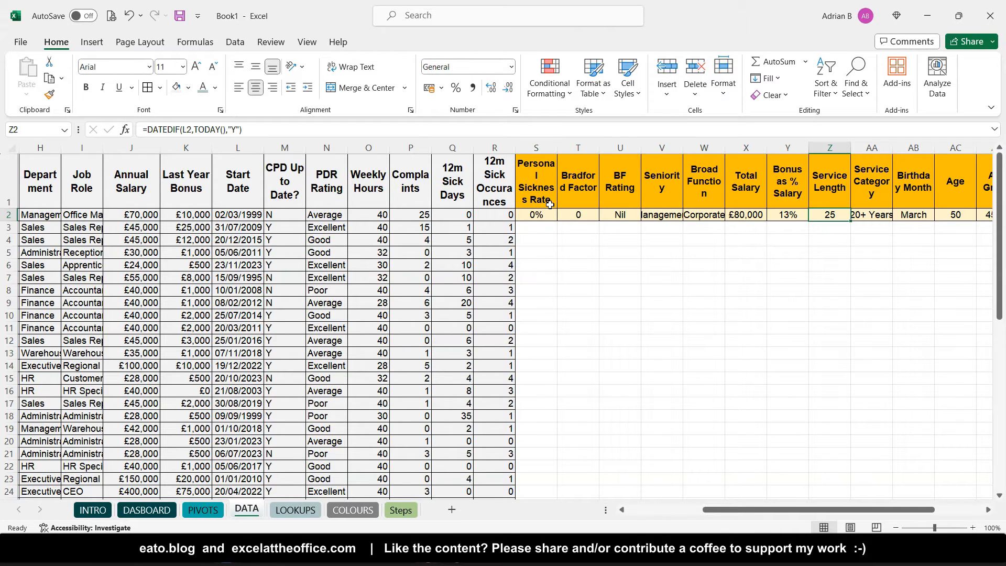
# Step: Inspect the nested IF formula of Service Category in AA2, including its closing brackets, and keep it as is
pyautogui.press('Right')
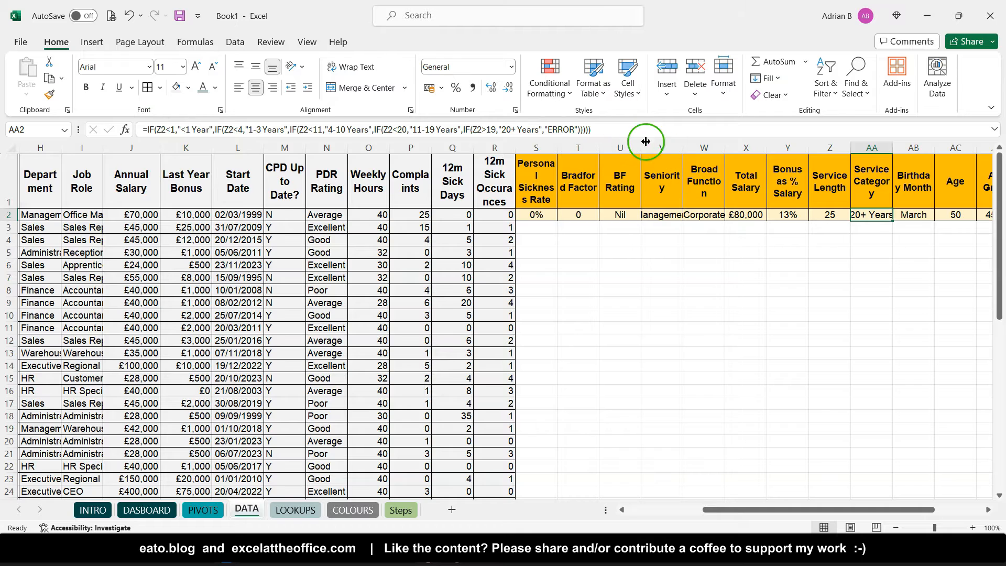
pyautogui.click(602, 128)
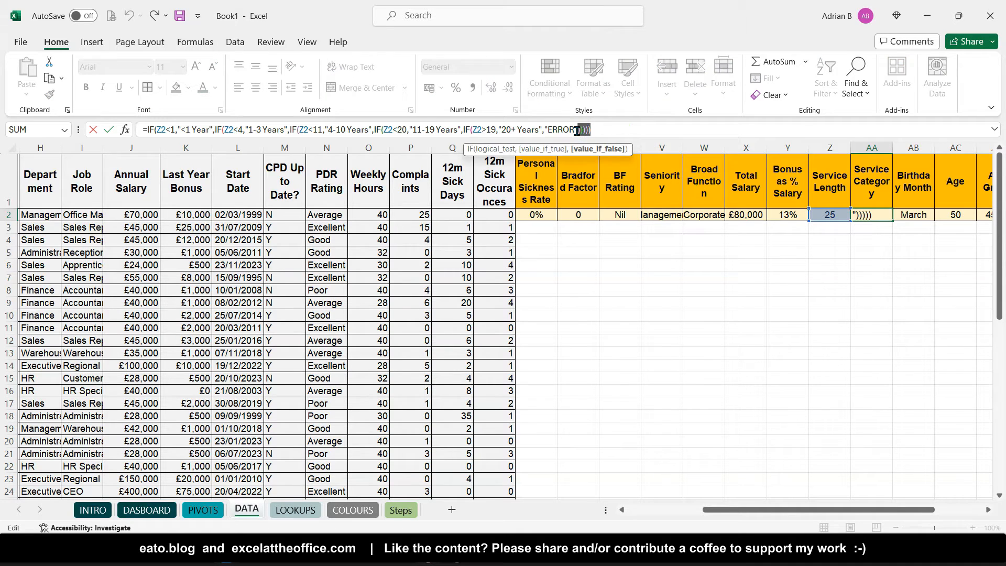
pyautogui.hotkey('ctrl', 'Return')
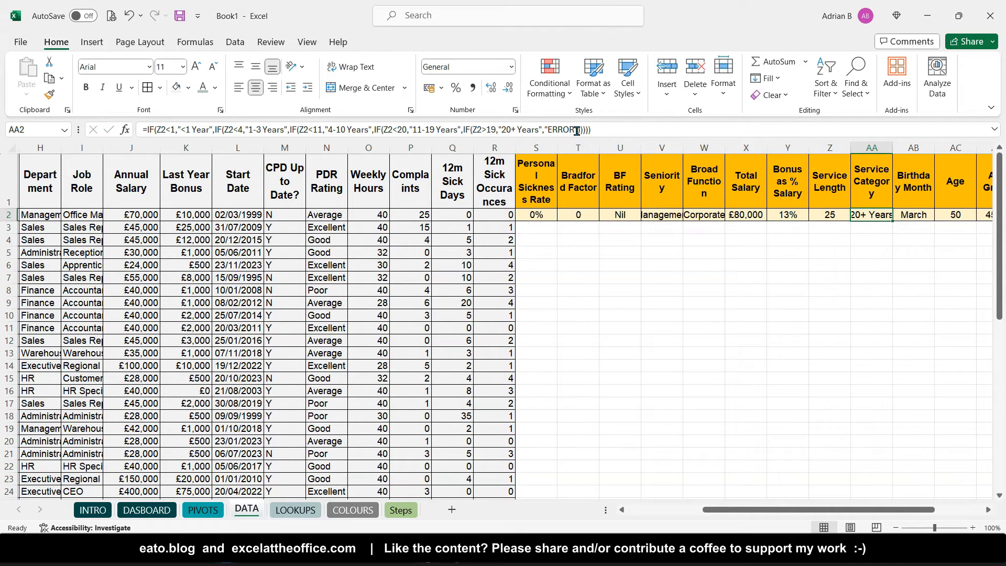
# Step: Compare the Service Length column Z with the Service Category formula in AA2 that depends on it
pyautogui.click(833, 193)
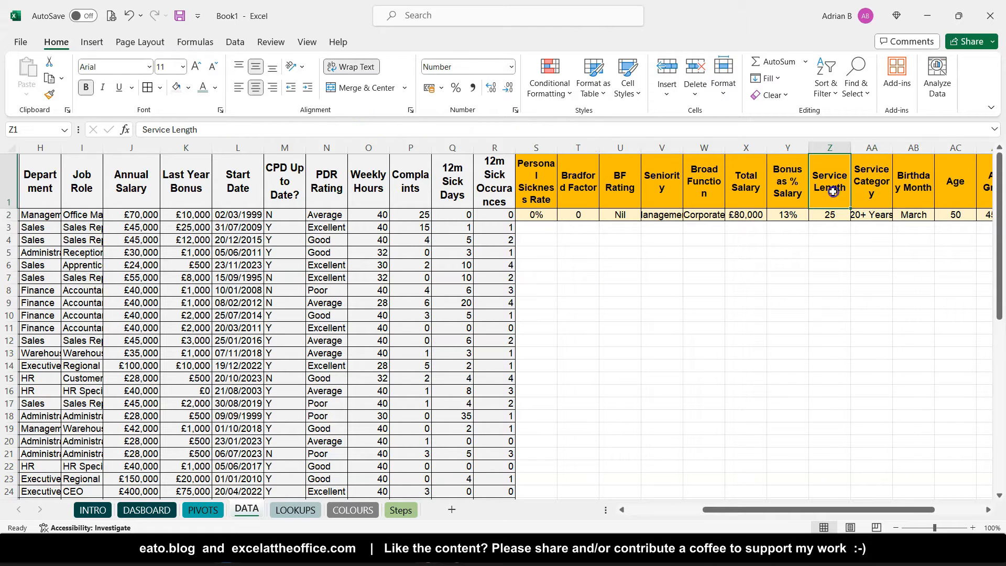
pyautogui.click(832, 219)
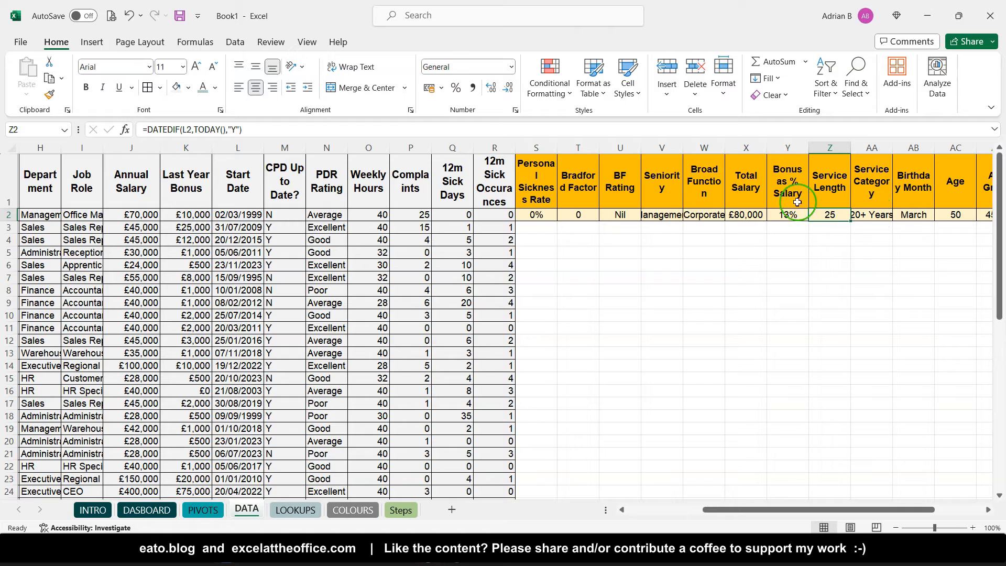
pyautogui.click(873, 212)
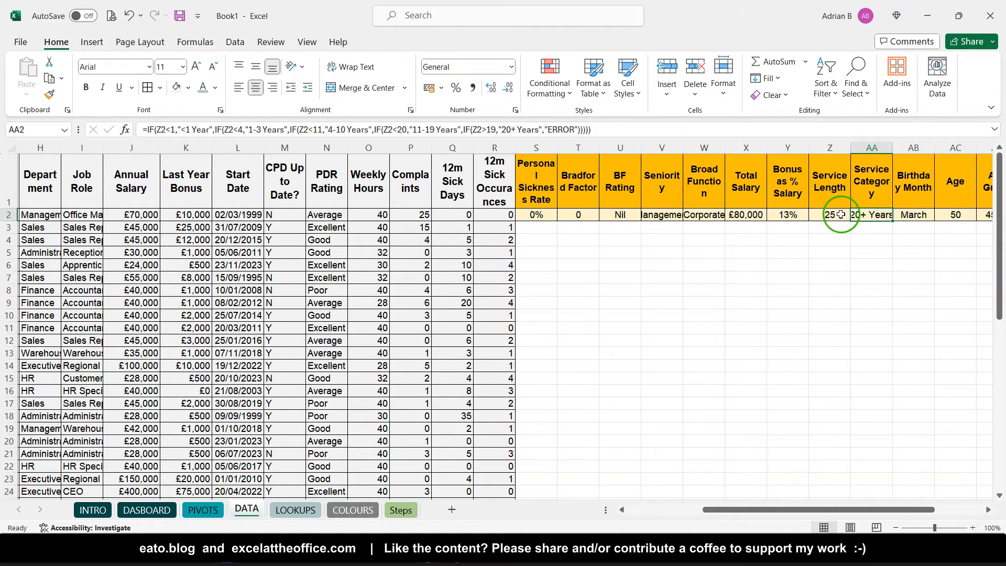
pyautogui.click(829, 142)
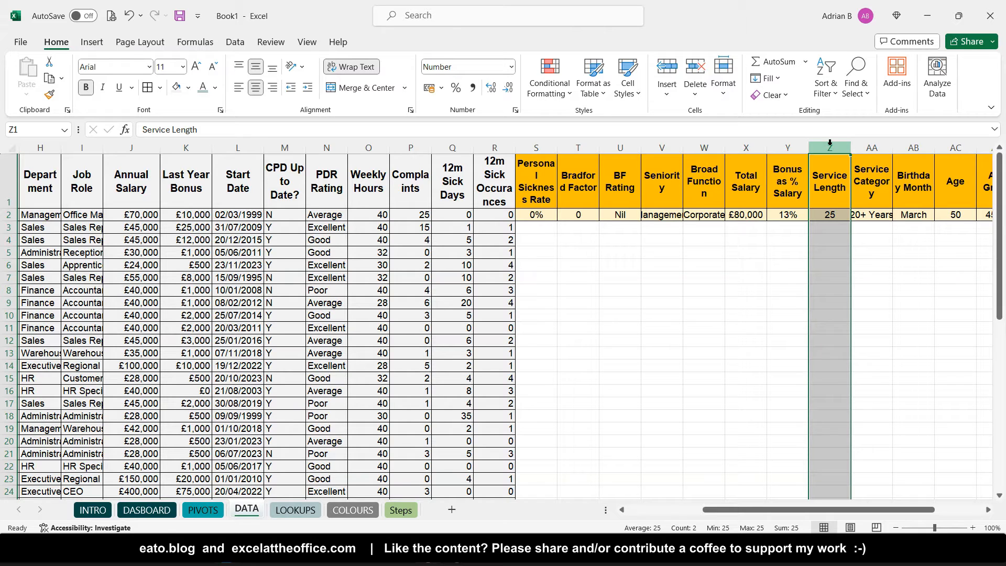
pyautogui.press('Right')
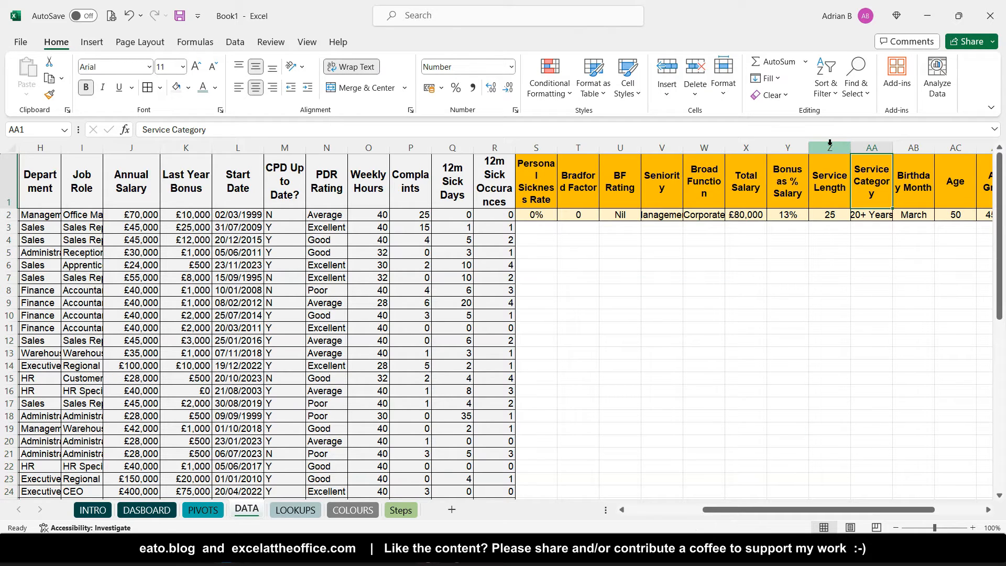
pyautogui.press('Down')
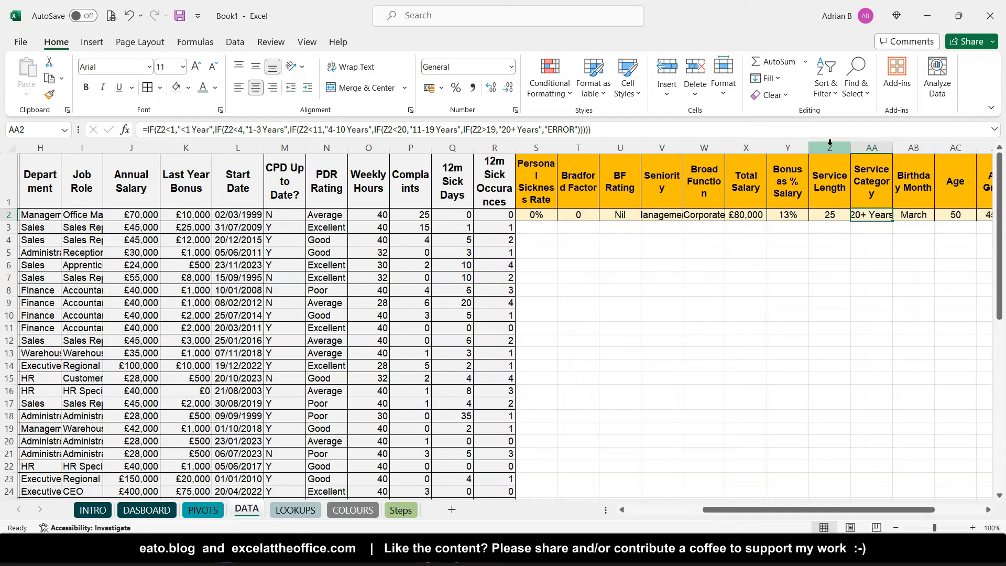
# Step: Check the year-band conditions and labels in the AA2 nested IF, such as "<1 Year" and "4-10 Years", leaving the formula unaltered
pyautogui.moveTo(179, 130); pyautogui.dragTo(207, 129)
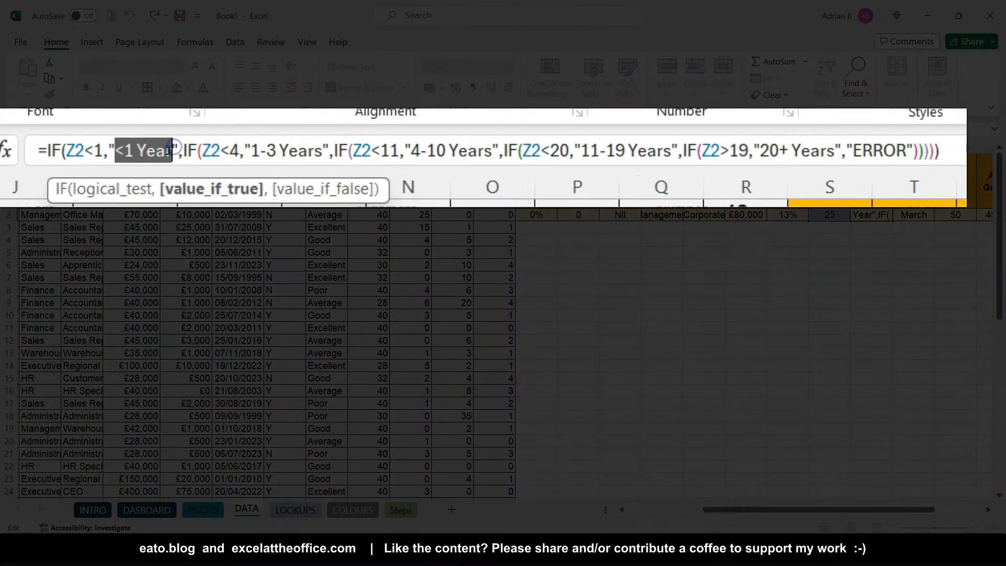
pyautogui.click(247, 153)
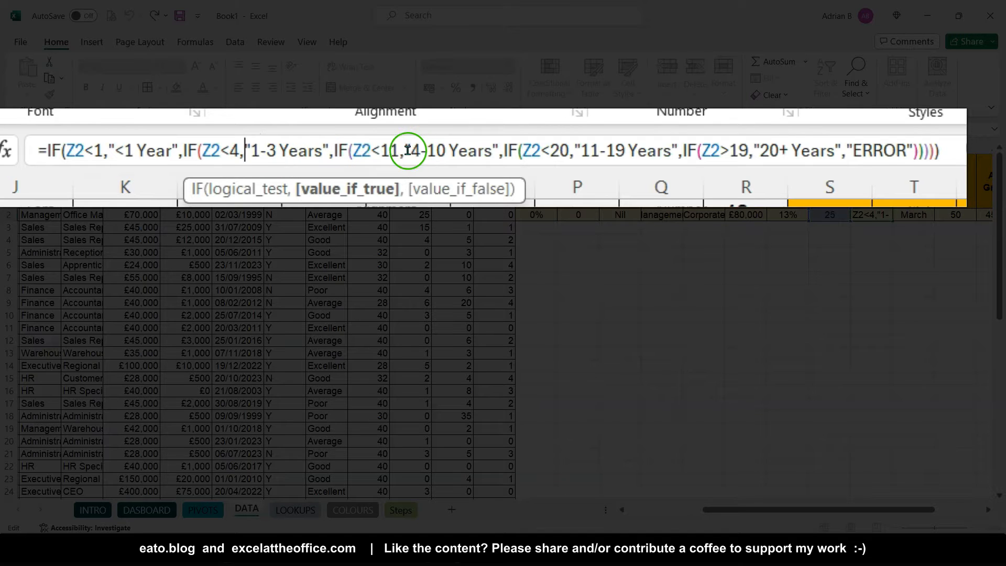
pyautogui.moveTo(407, 150); pyautogui.dragTo(500, 152)
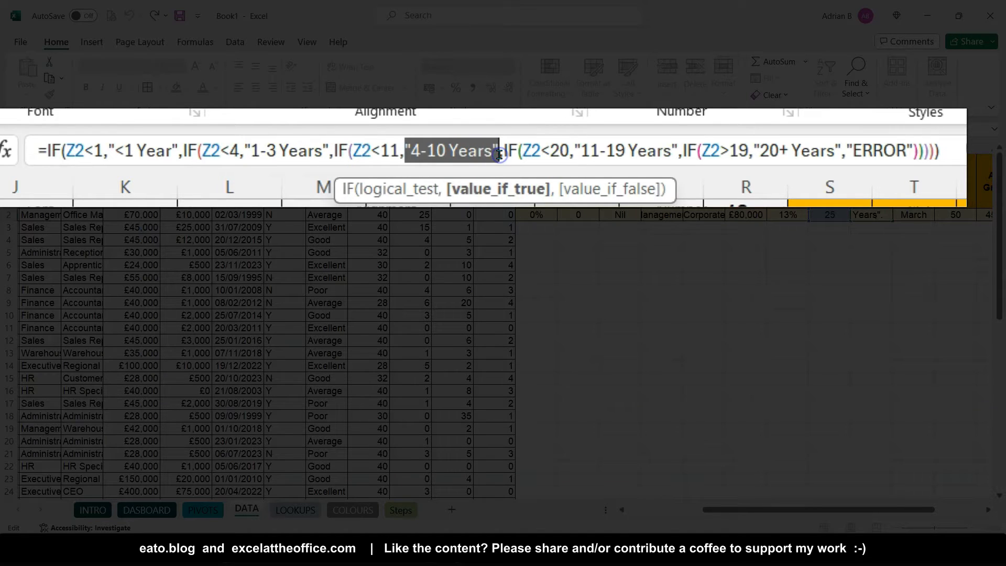
pyautogui.click(508, 172)
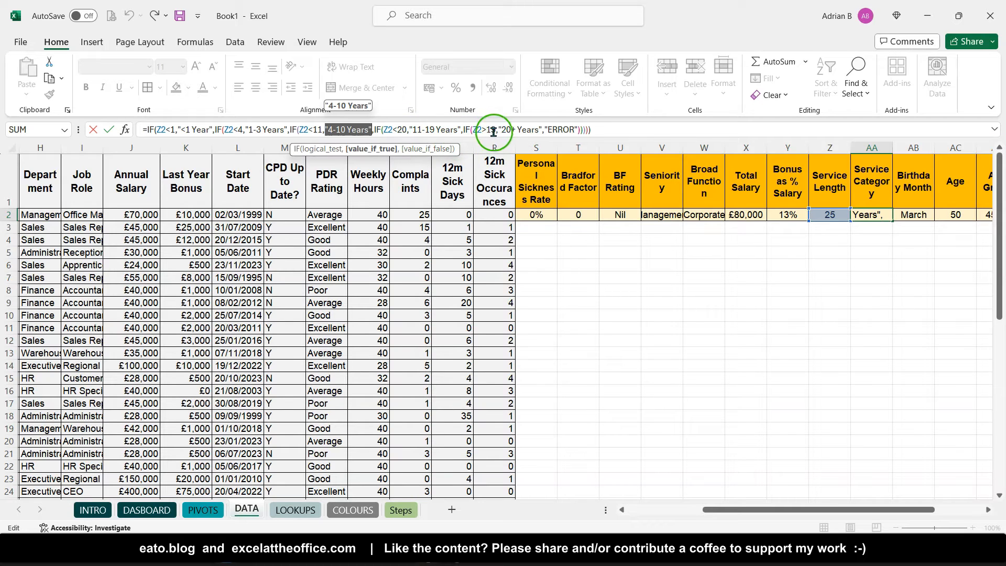
pyautogui.press('Escape')
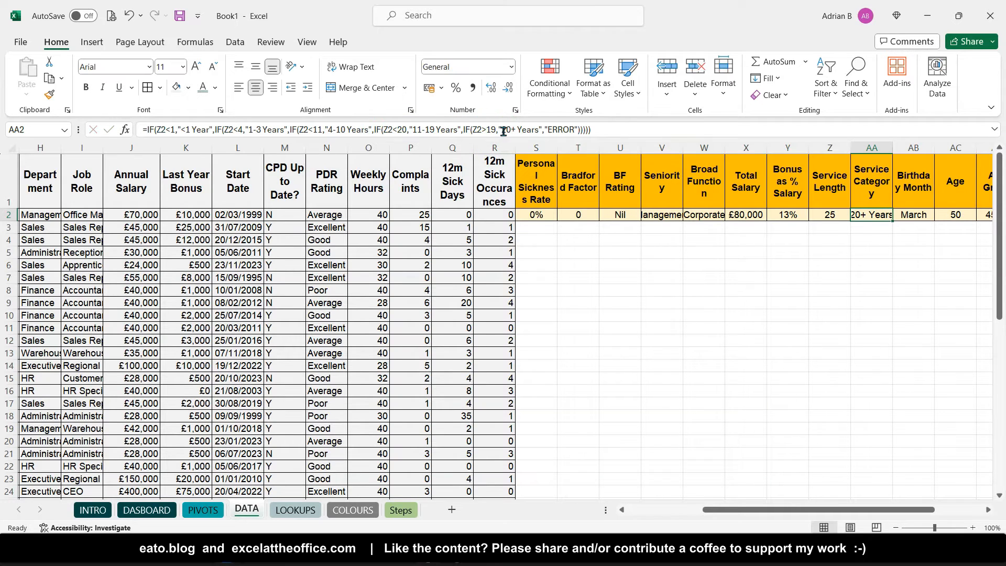
# Step: Revisit Service Length in Z2 and review the Birthday Month TEXT formula in AB2
pyautogui.press('Left')
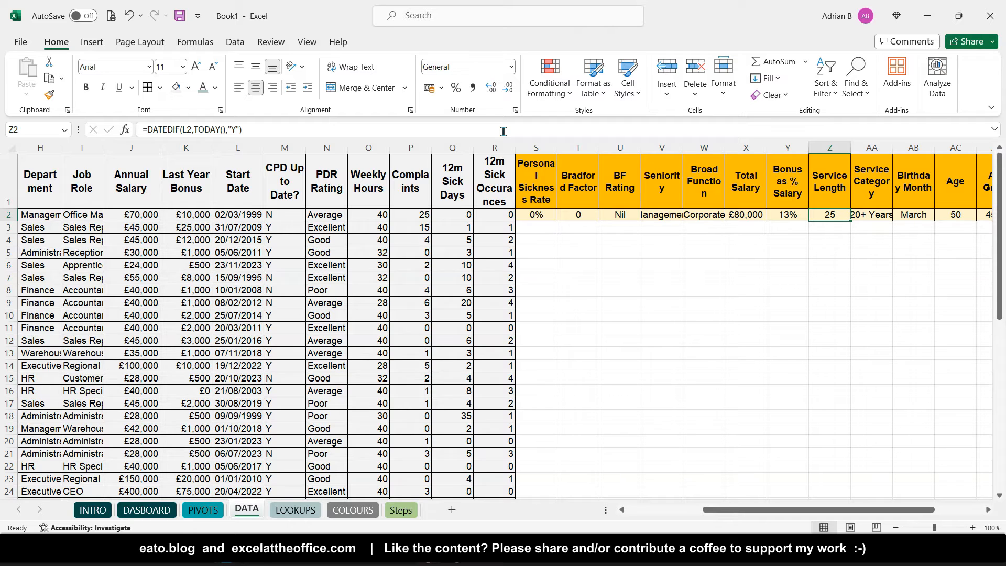
pyautogui.press('Right')
pyautogui.press('Right')
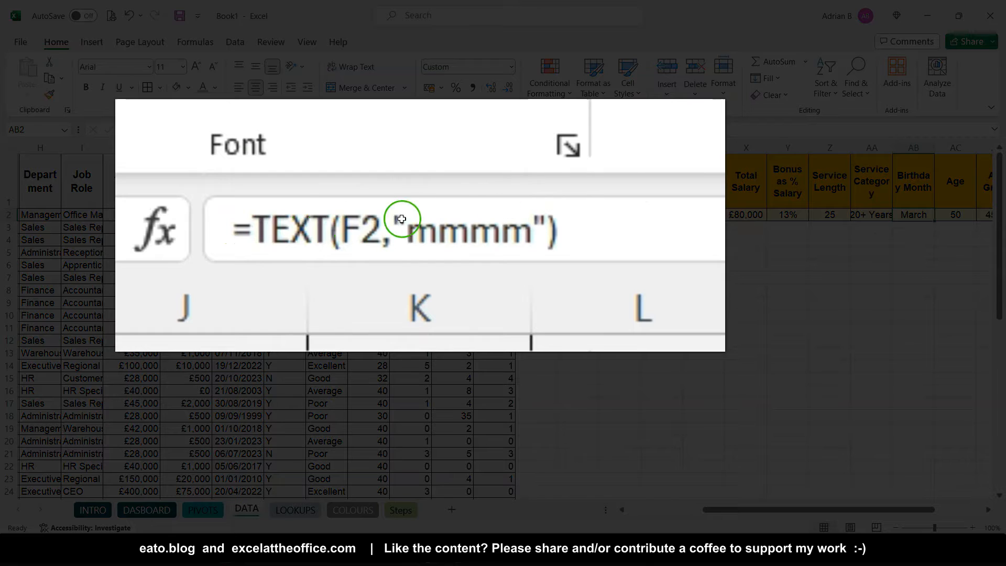
# Step: Examine the Birthday Month formula in AB2 and the DOB cell F2 it refers to on the DATA sheet
pyautogui.hscroll(-4, 283, 212)
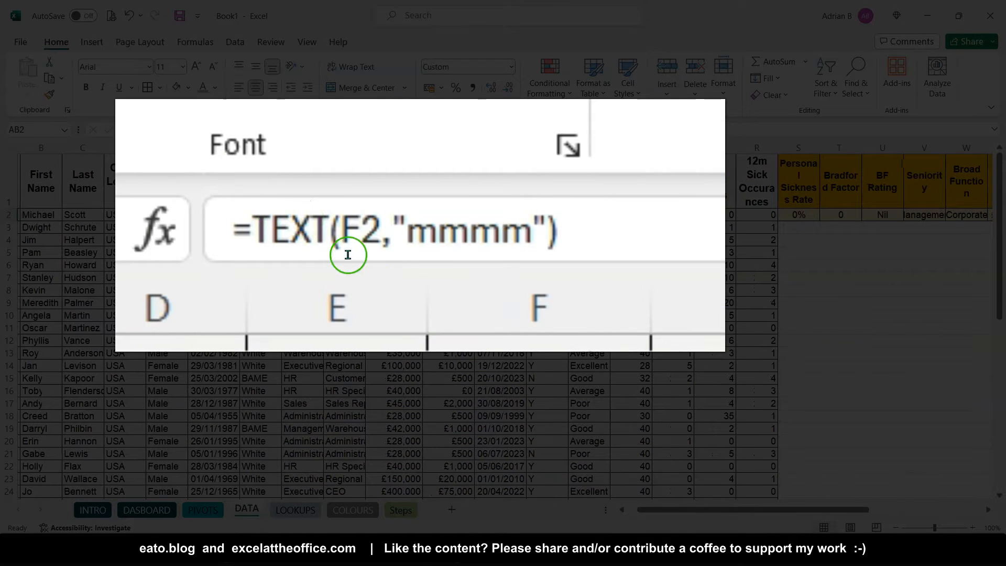
pyautogui.moveTo(248, 229); pyautogui.dragTo(330, 226)
pyautogui.click(357, 231)
pyautogui.hscroll(-4, 174, 198)
pyautogui.press('Escape')
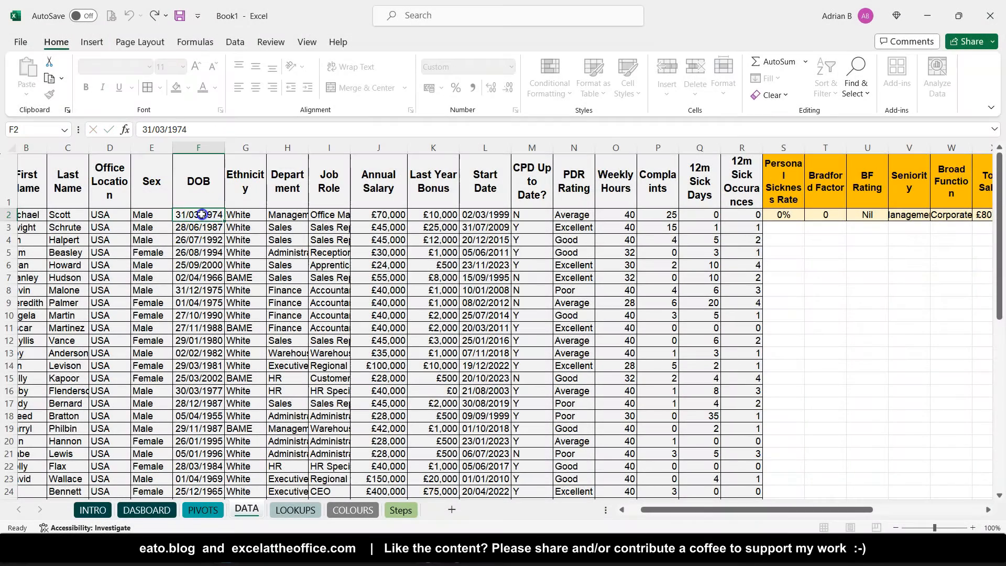
pyautogui.click(201, 214)
pyautogui.hscroll(8, 335, 209)
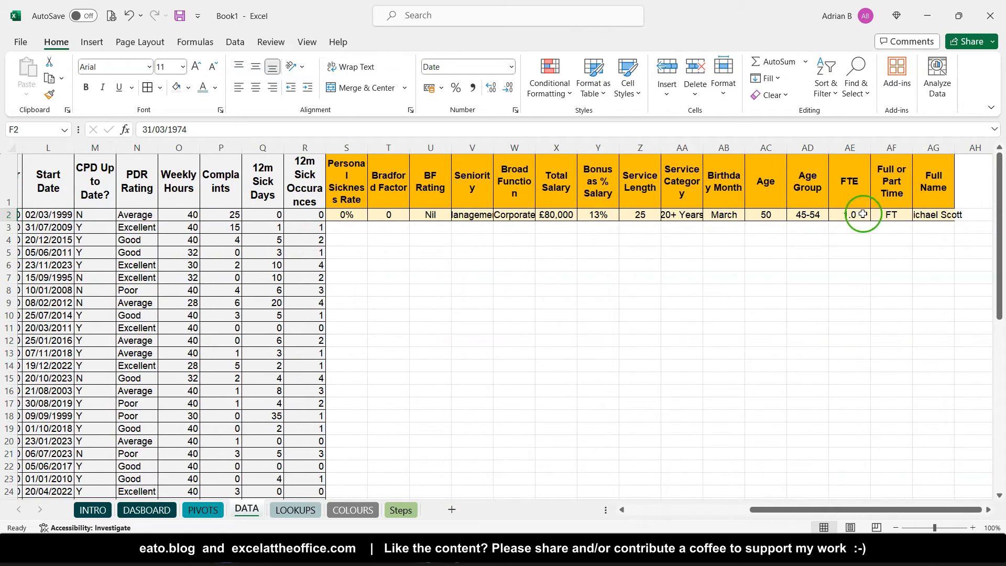
pyautogui.click(707, 213)
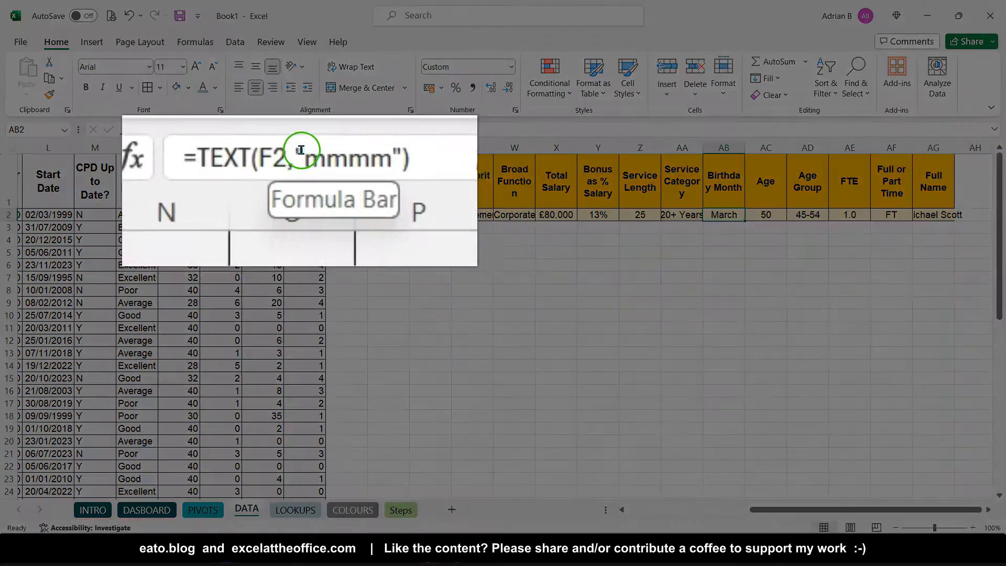
# Step: Change the format code in the AB2 Birthday Month formula to make it =TEXT(F2,"mmm")
pyautogui.moveTo(214, 136); pyautogui.dragTo(258, 138)
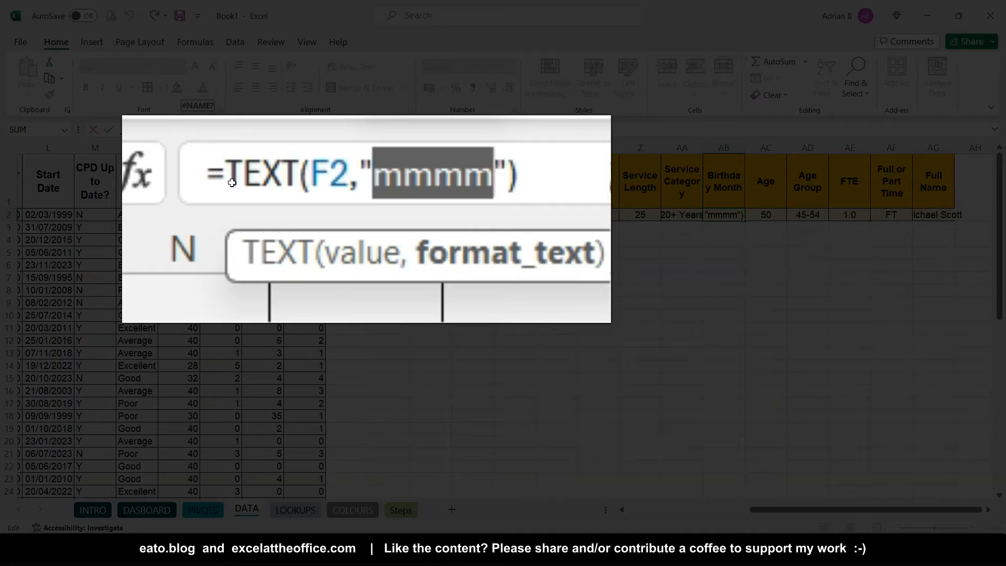
pyautogui.click(212, 125)
pyautogui.press('BackSpace')
pyautogui.press('Return')
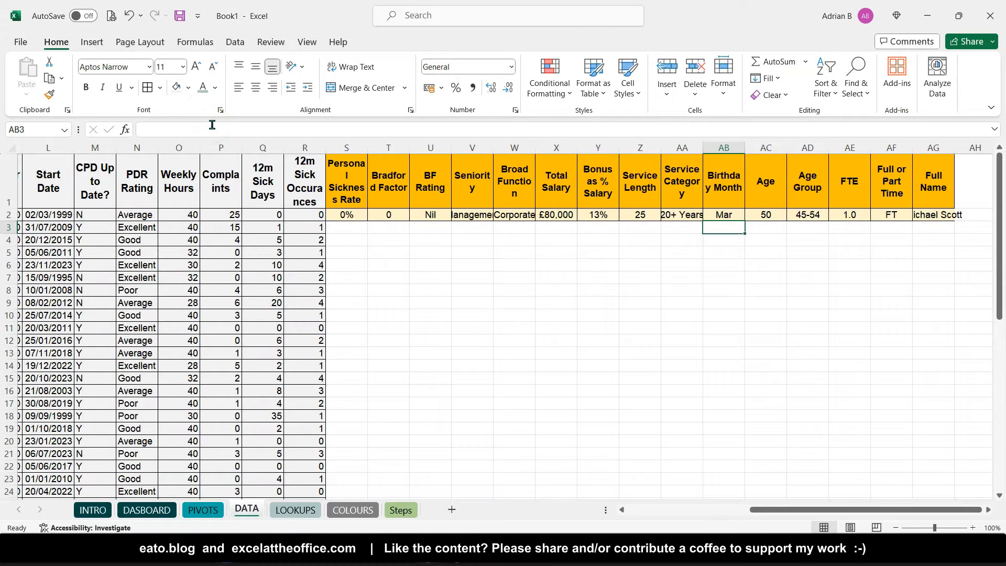
pyautogui.press('Up')
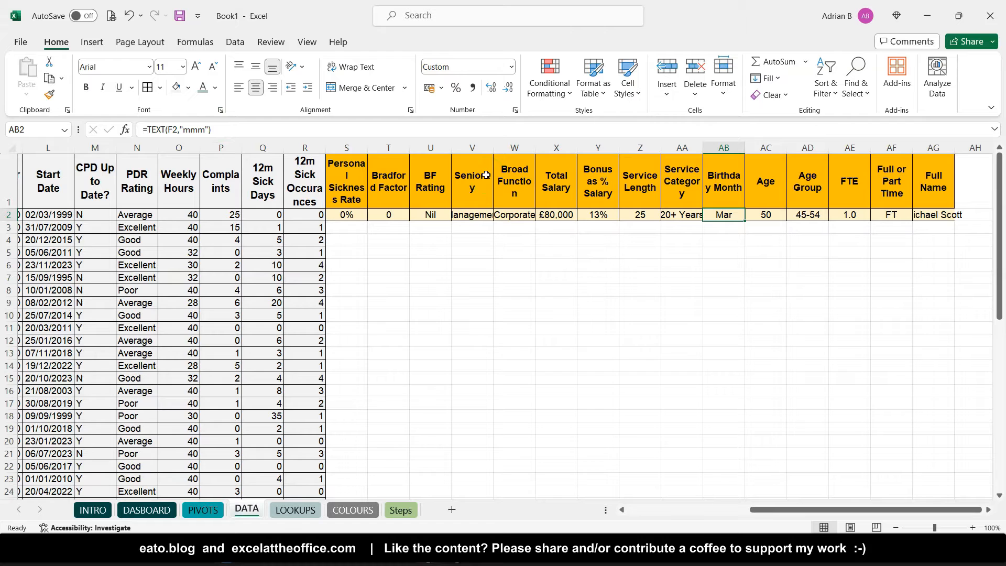
# Step: Restore the full month name format in AB2 with =TEXT(F2,"mmmm")
pyautogui.click(203, 130)
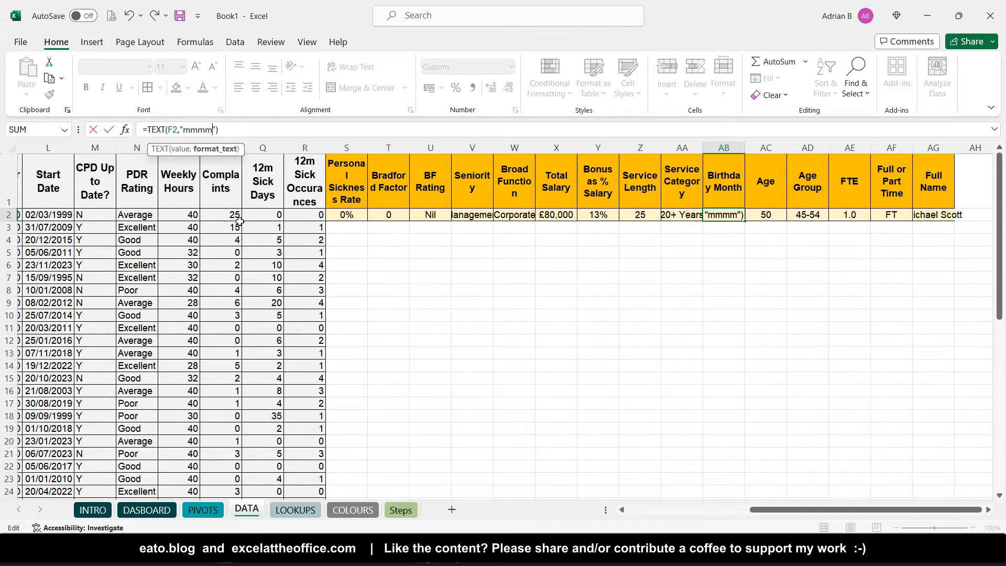
pyautogui.press('Return')
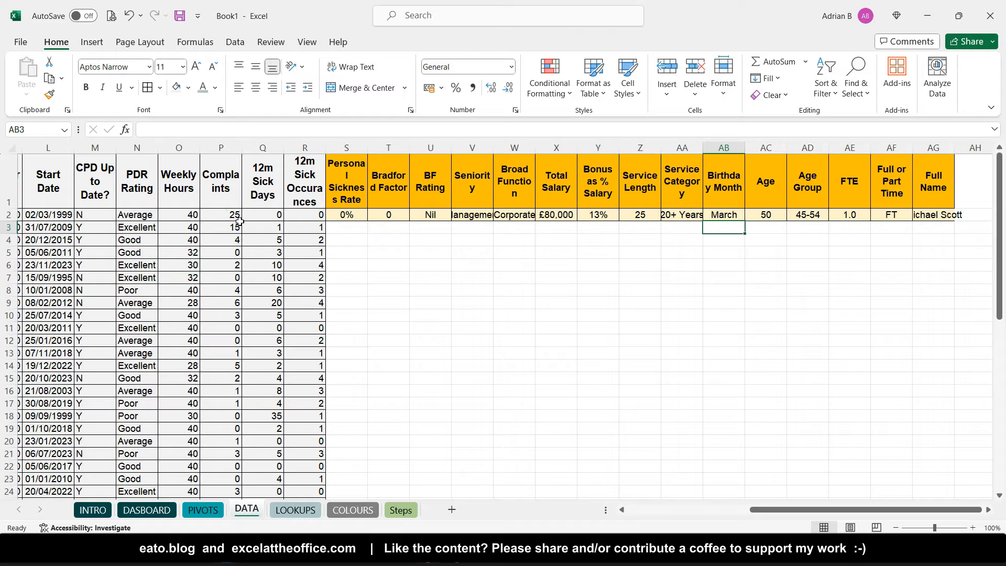
pyautogui.press('Up')
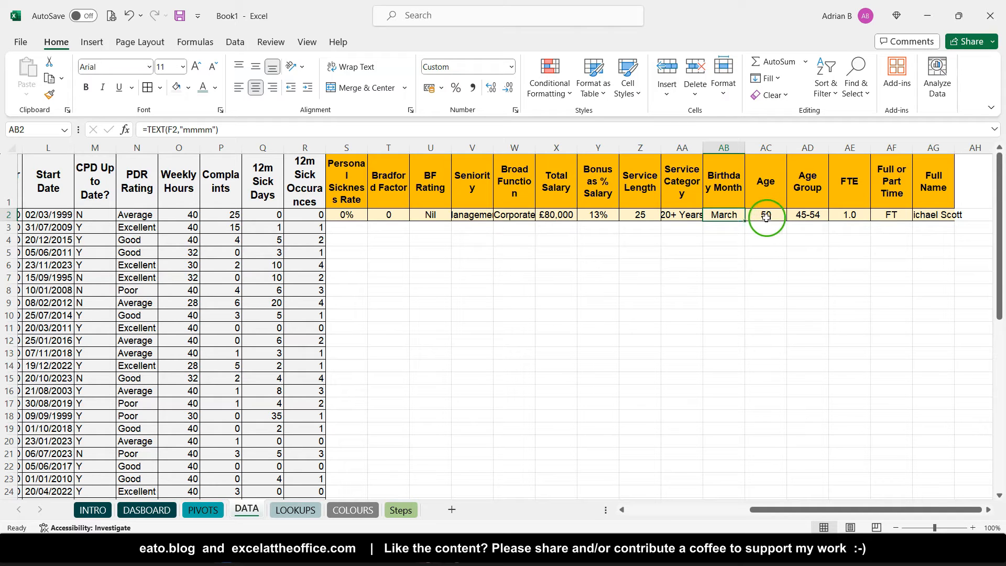
# Step: Examine the Age formula in AC2, including YEARFRAC's start date, end date and basis arguments and ROUNDDOWN's number of digits
pyautogui.press('Right')
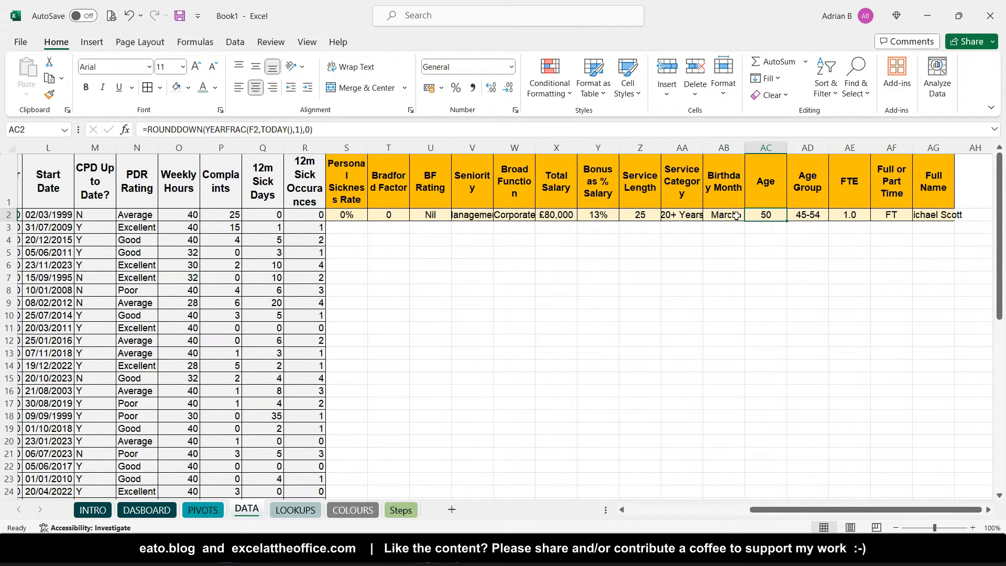
pyautogui.click(176, 129)
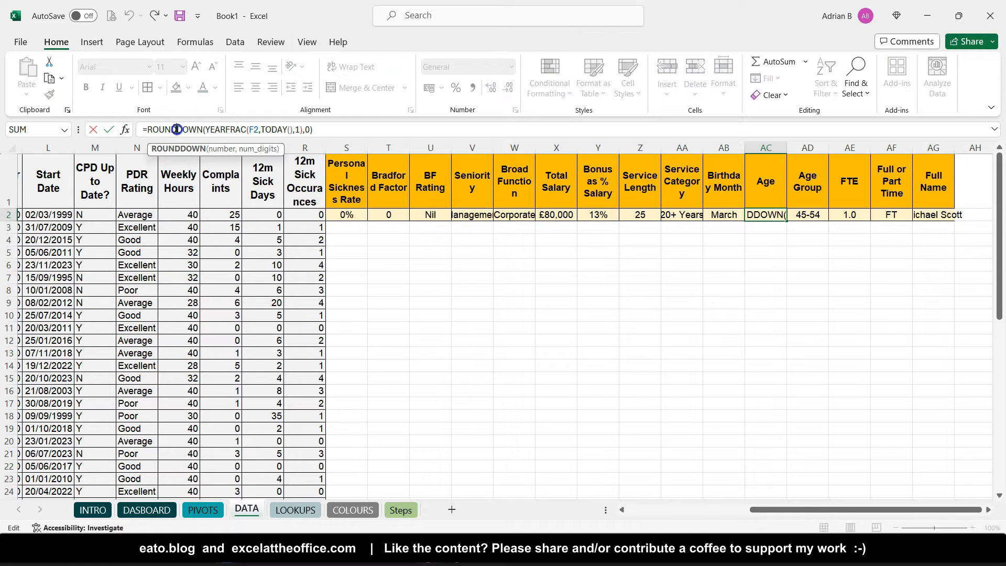
pyautogui.click(179, 128)
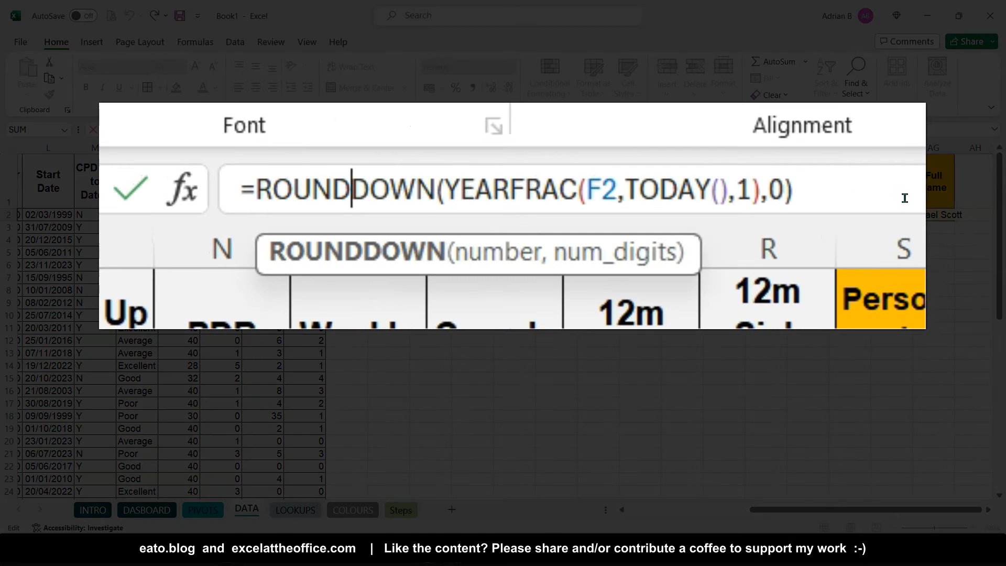
pyautogui.hotkey('ctrl', 'Return')
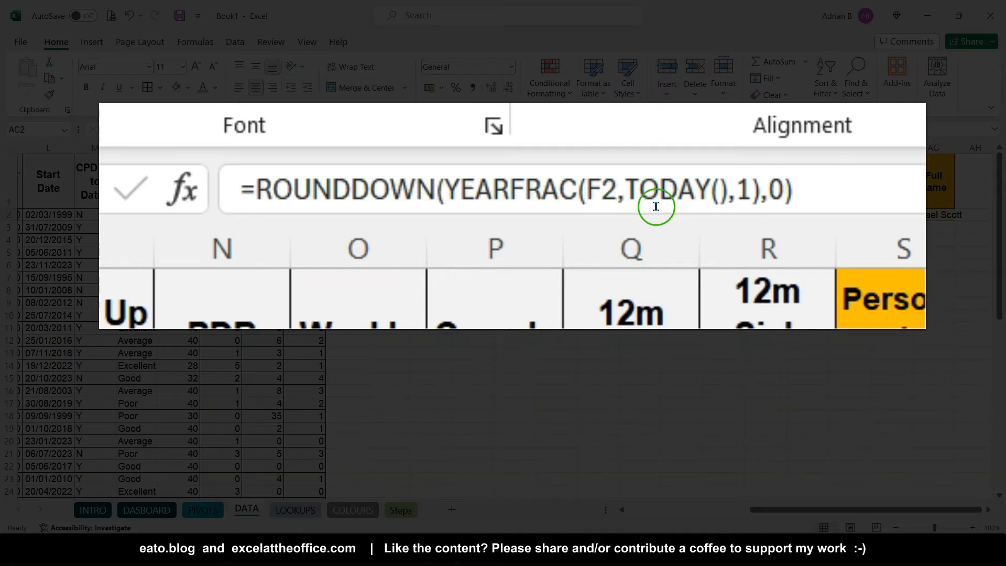
pyautogui.moveTo(617, 189); pyautogui.dragTo(590, 189)
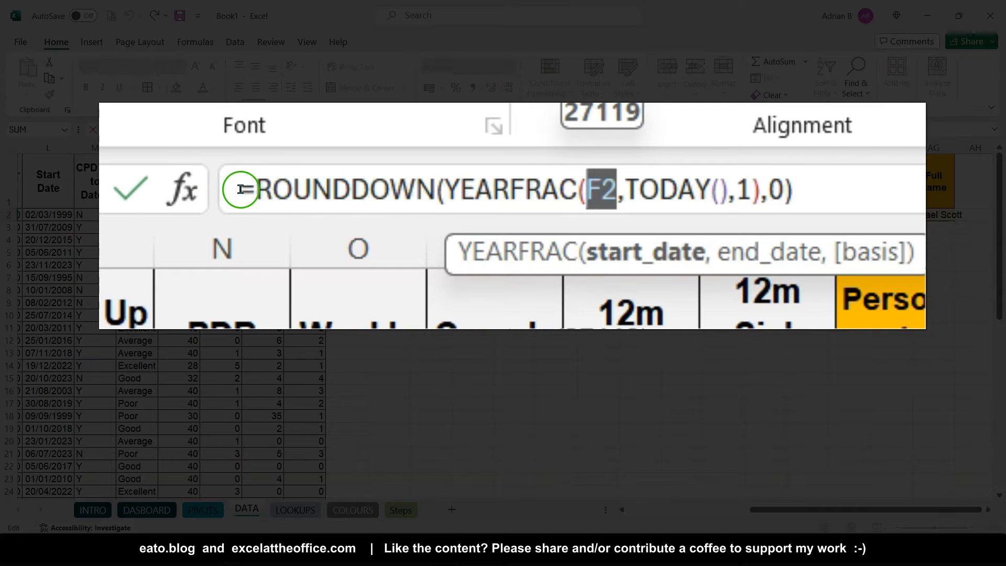
pyautogui.moveTo(265, 189); pyautogui.dragTo(727, 188)
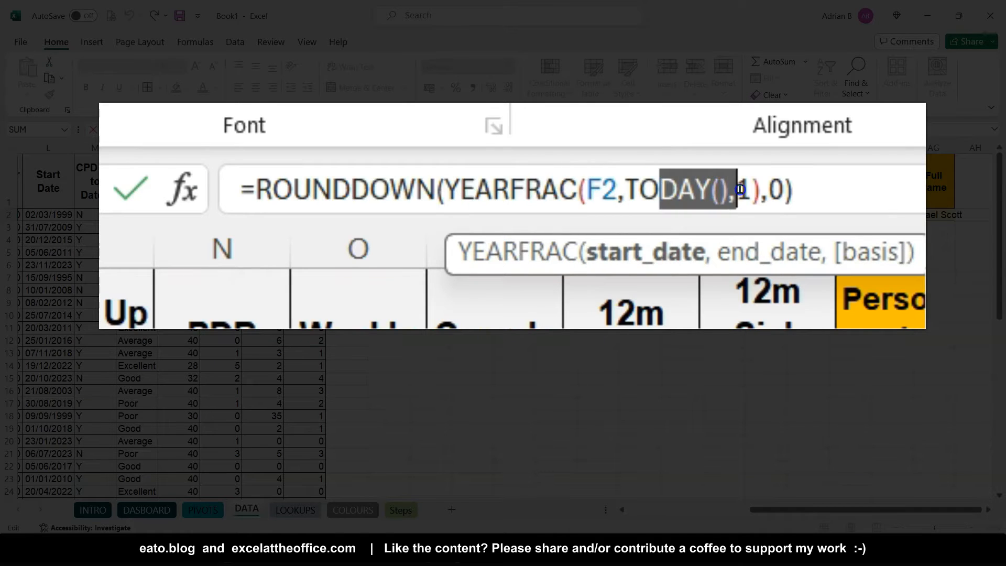
pyautogui.click(740, 191)
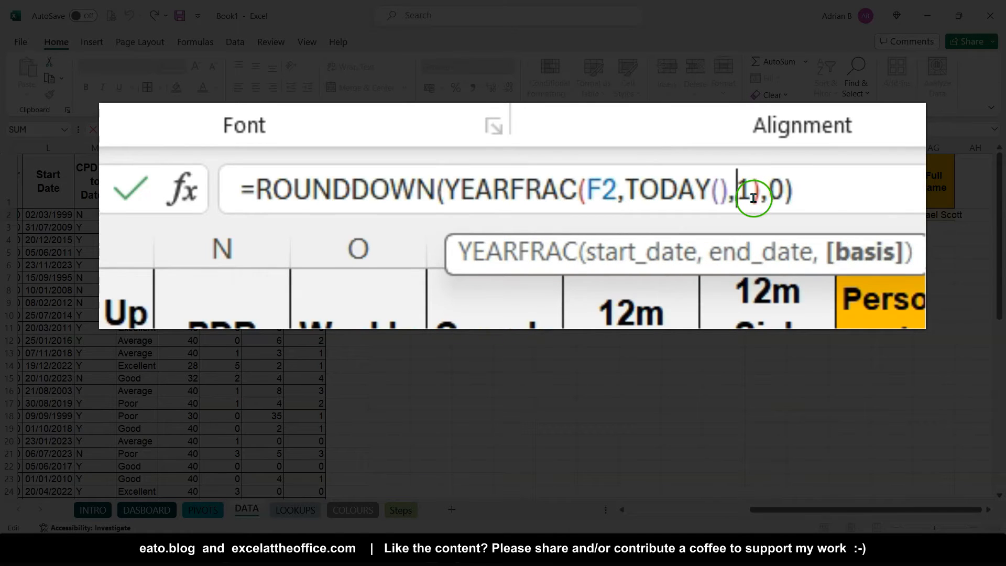
pyautogui.press('Right')
pyautogui.press('Right')
pyautogui.press('Right')
pyautogui.press('Right')
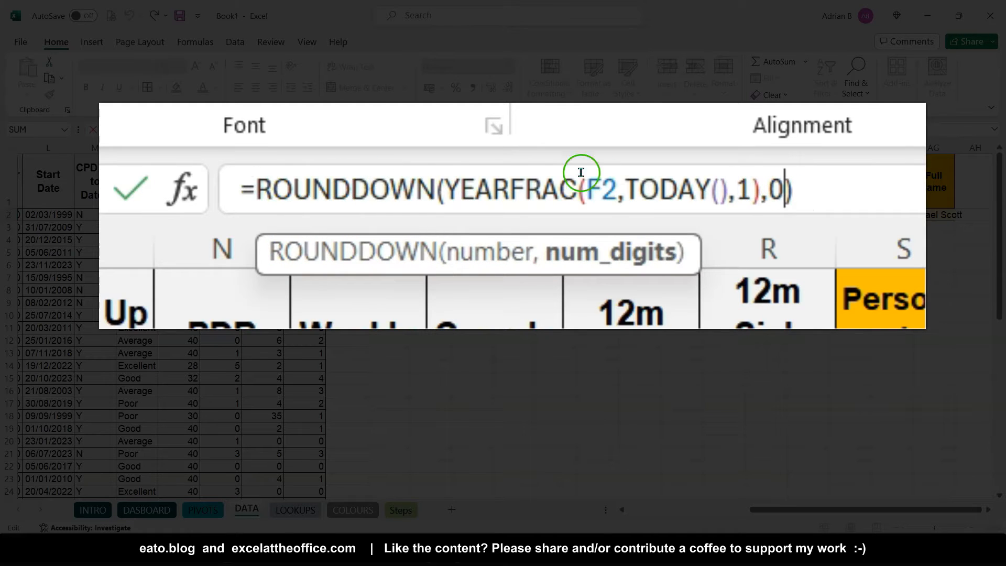
pyautogui.moveTo(441, 189); pyautogui.dragTo(759, 196)
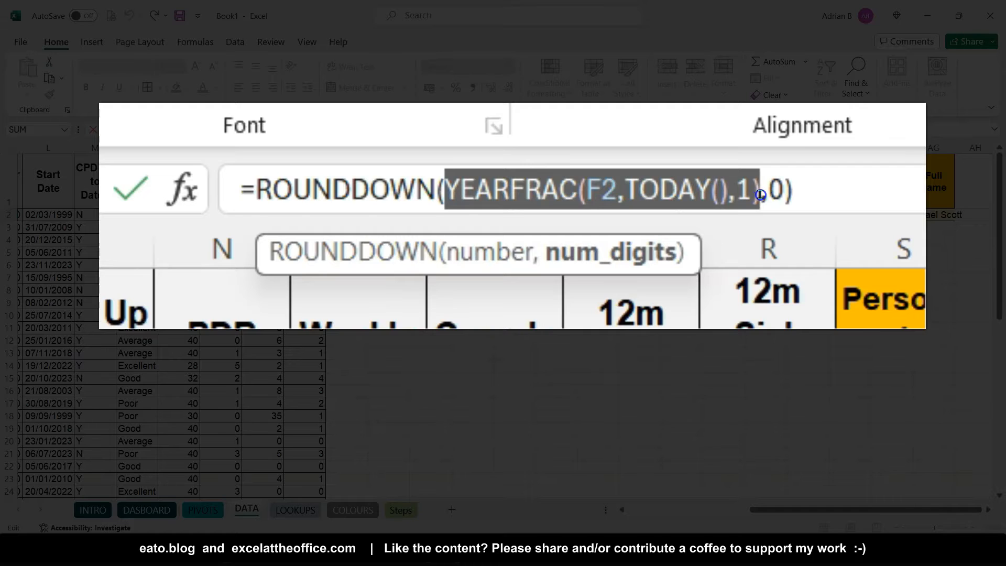
pyautogui.moveTo(760, 195); pyautogui.dragTo(760, 195)
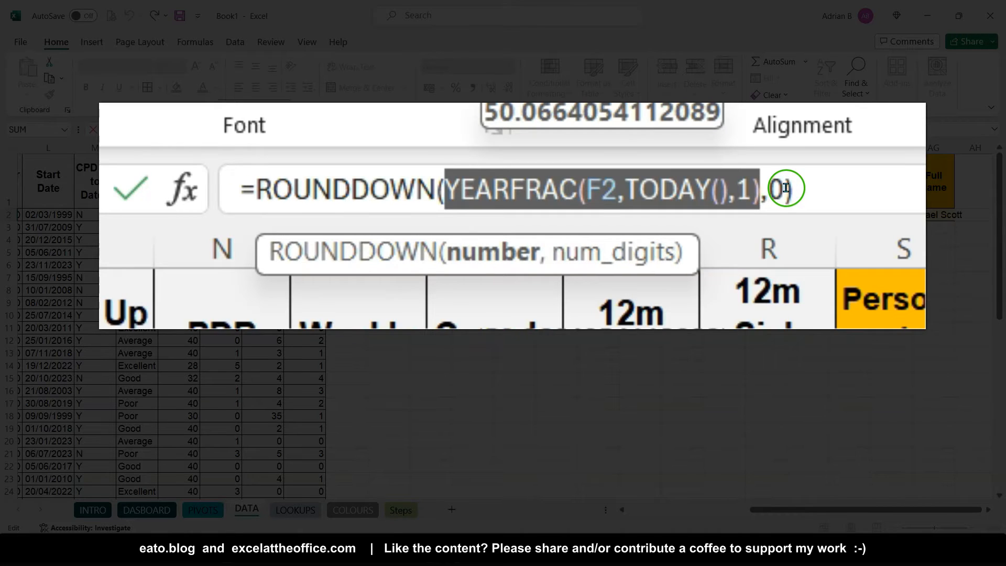
# Step: Remove the ROUNDDOWN wrapper from the Age formula in AC2, leaving =YEARFRAC(F2,TODAY(),1)
pyautogui.moveTo(259, 189); pyautogui.dragTo(447, 195)
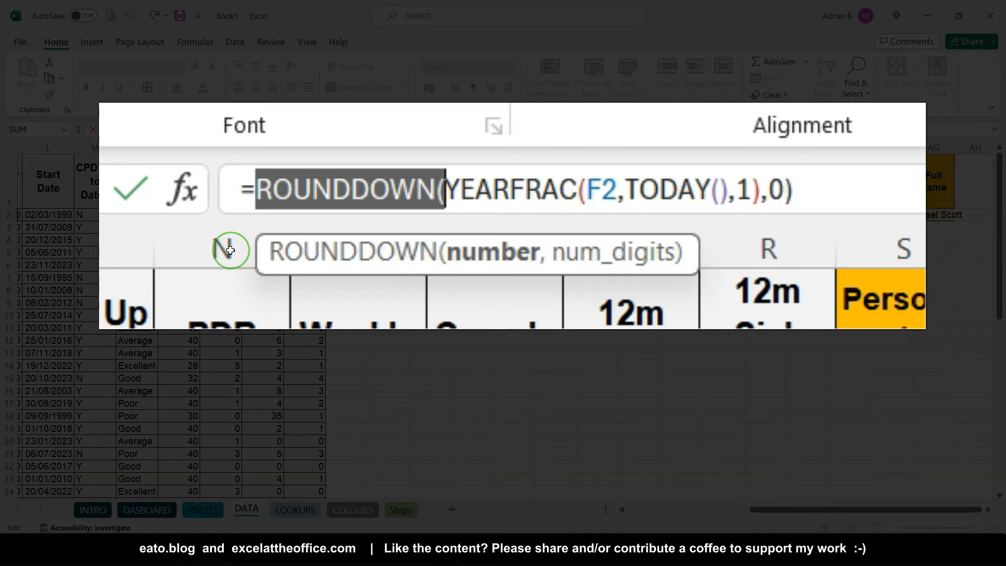
pyautogui.press('Delete')
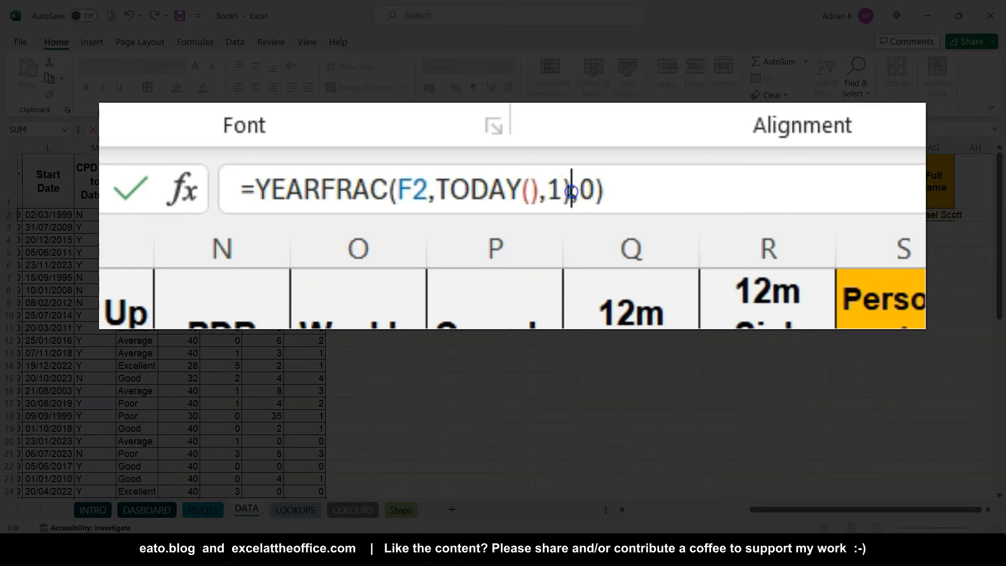
pyautogui.click(640, 200)
pyautogui.press('BackSpace')
pyautogui.press('BackSpace')
pyautogui.press('BackSpace')
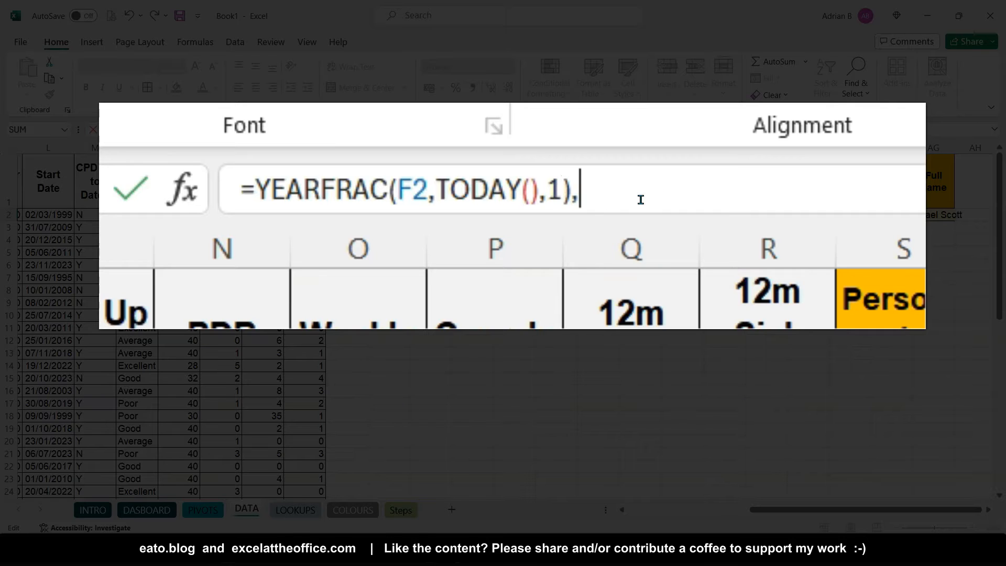
pyautogui.press('Return')
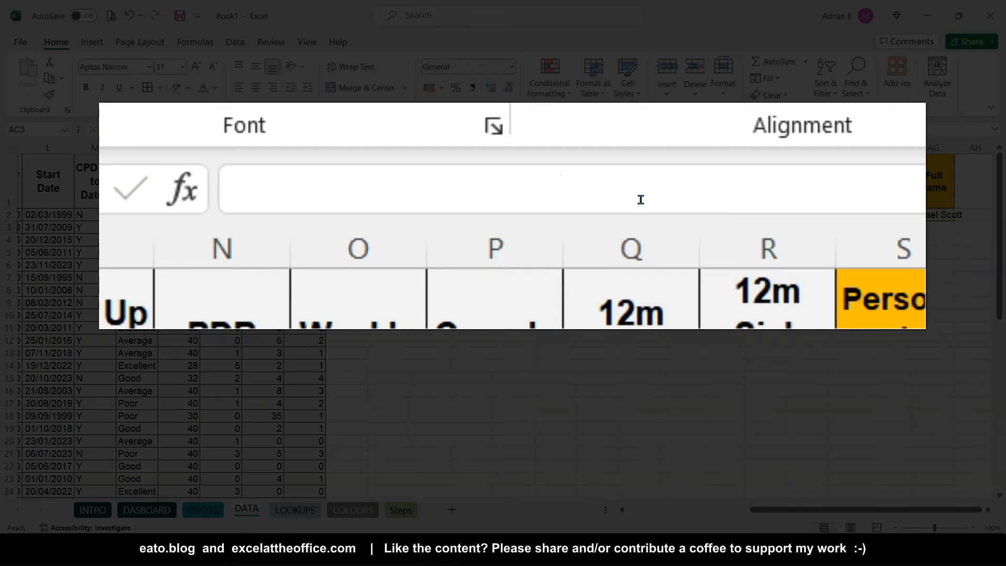
pyautogui.press('Up')
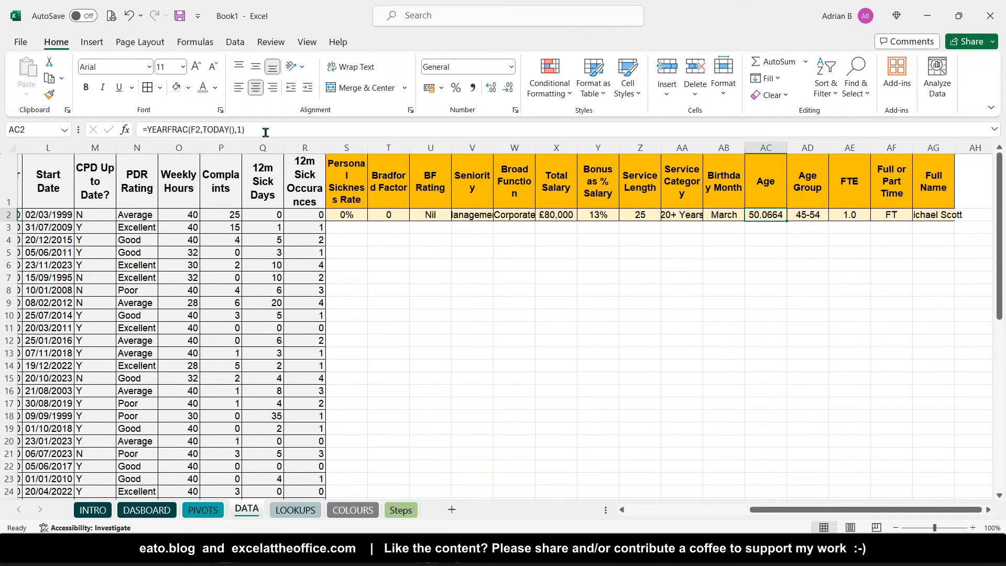
# Step: Undo the removal of ROUNDDOWN from the Age formula in AC2
pyautogui.click(131, 15)
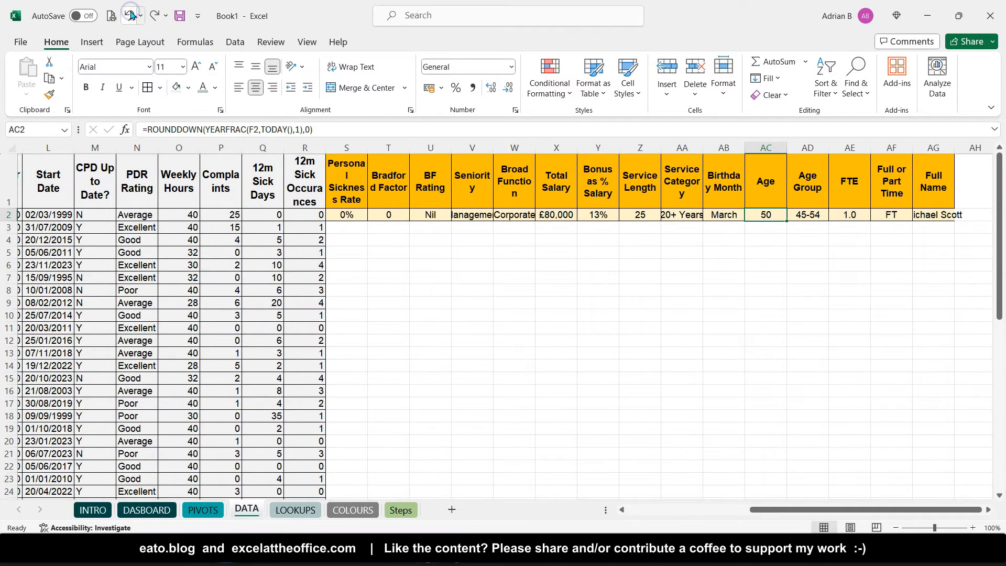
pyautogui.click(771, 215)
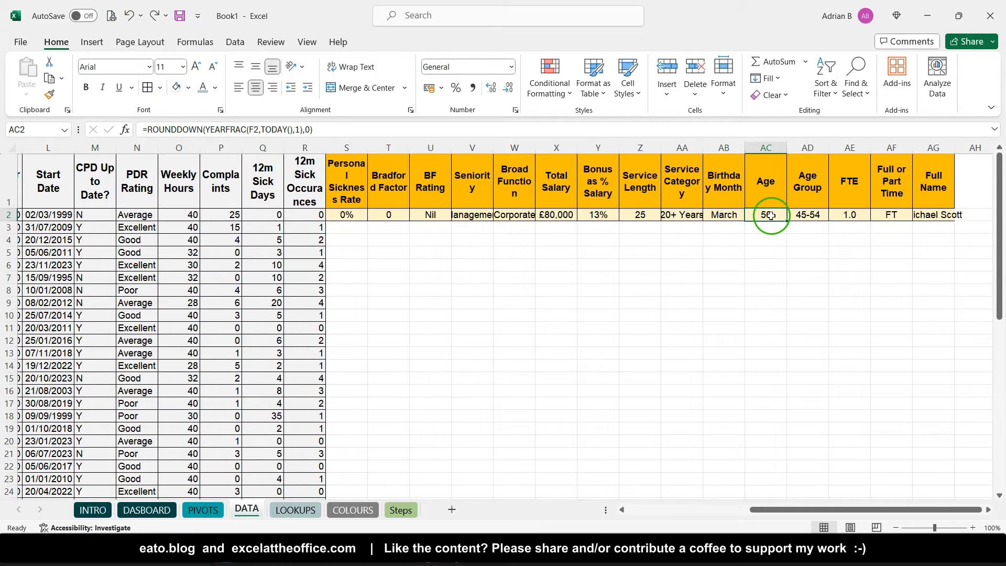
# Step: Examine the nested IF formula for Age Group in AD2, covering each age threshold, its band label and the ERROR fallback
pyautogui.click(797, 220)
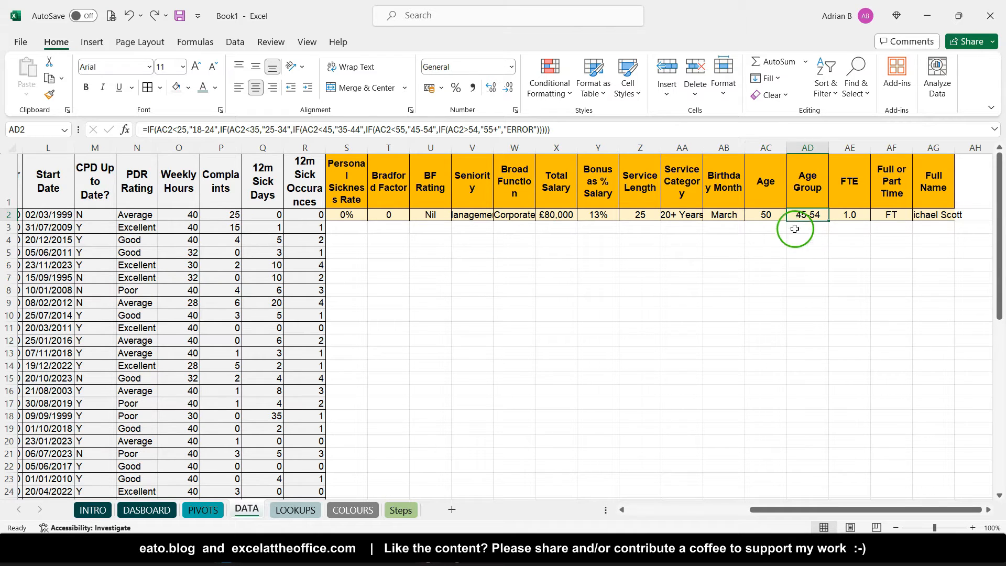
pyautogui.click(777, 215)
pyautogui.click(805, 219)
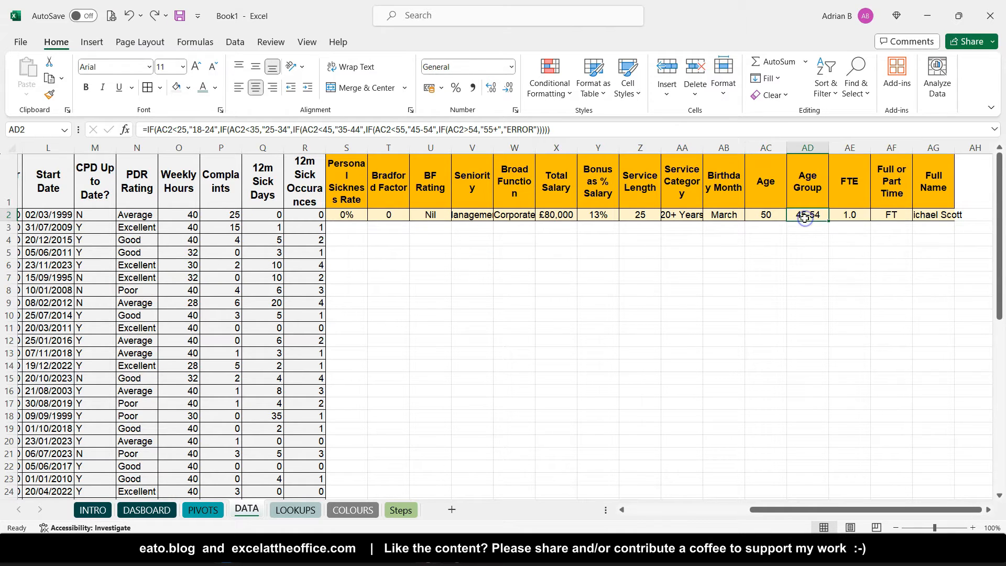
pyautogui.click(178, 130)
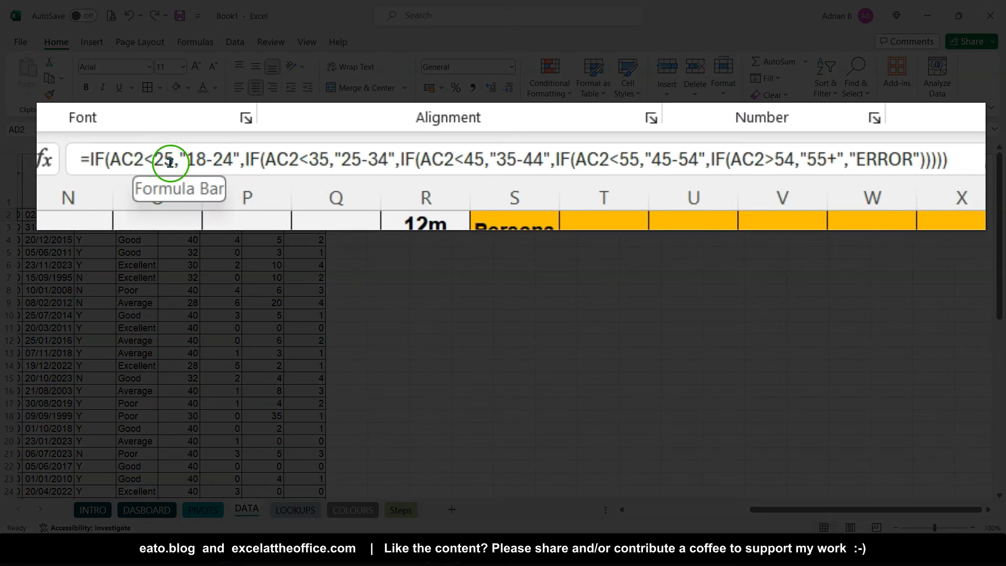
pyautogui.moveTo(187, 160); pyautogui.dragTo(234, 159)
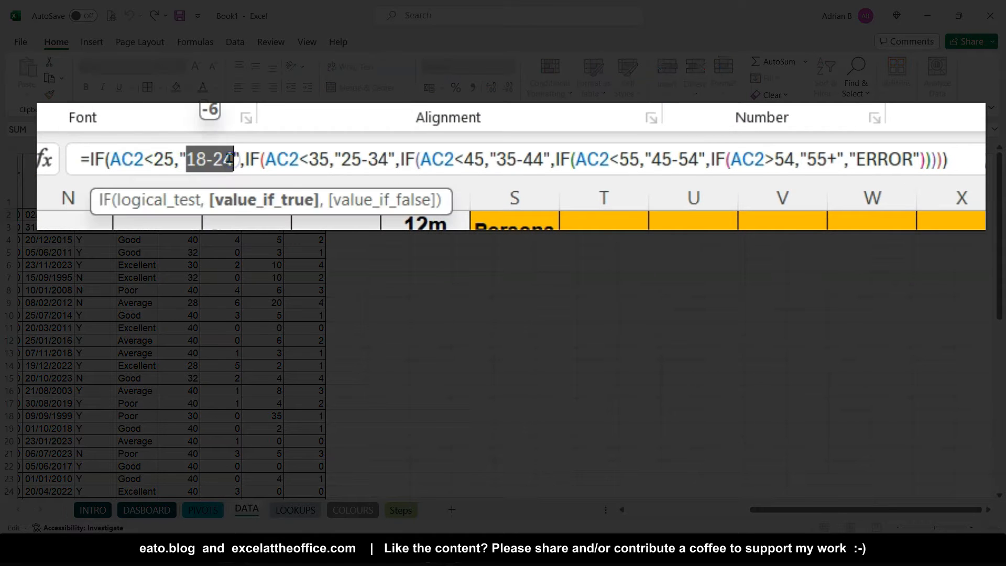
pyautogui.doubleClick(323, 159)
pyautogui.click(346, 155)
pyautogui.moveTo(346, 155); pyautogui.dragTo(394, 157)
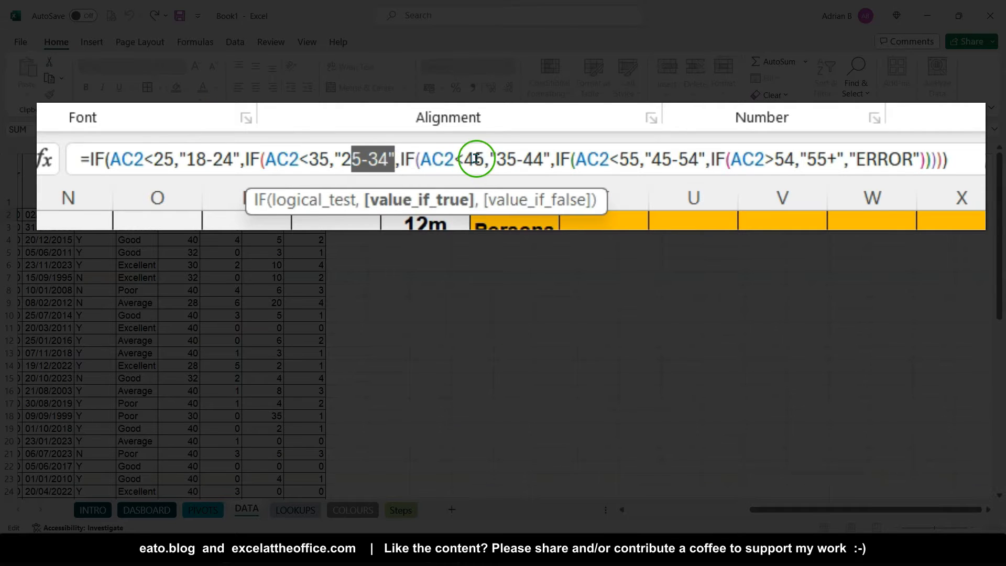
pyautogui.moveTo(506, 159); pyautogui.dragTo(549, 163)
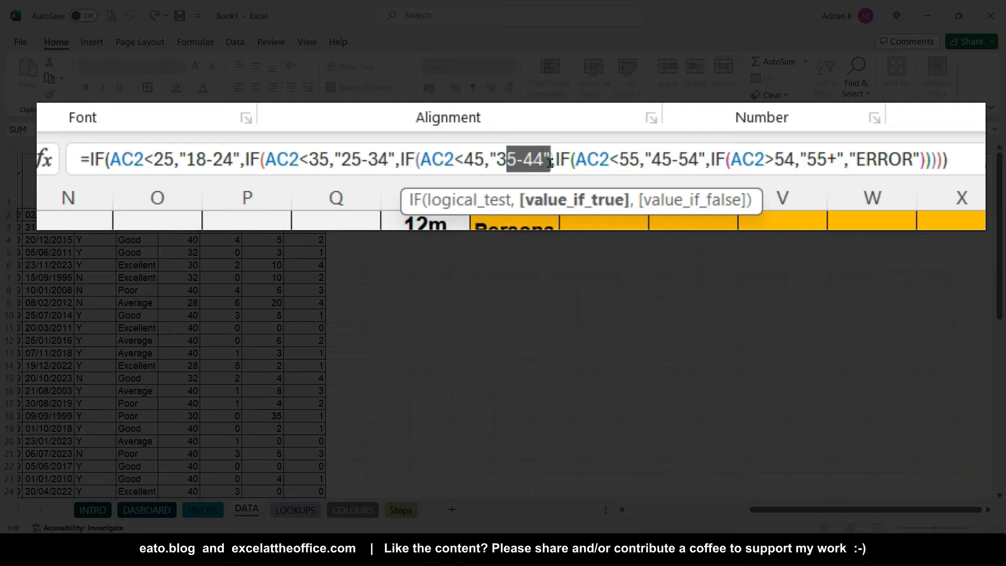
pyautogui.moveTo(619, 159); pyautogui.dragTo(651, 160)
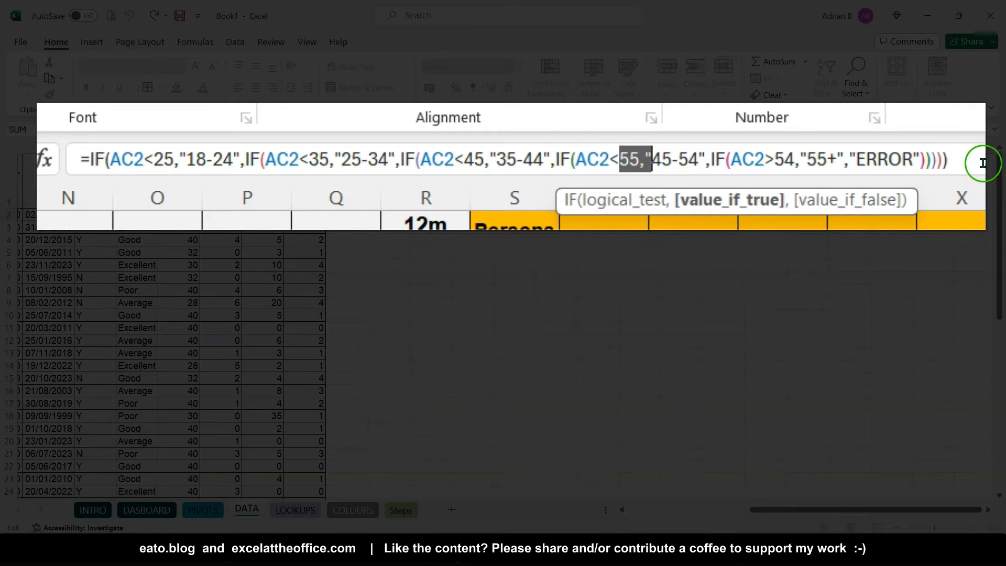
pyautogui.moveTo(919, 160); pyautogui.dragTo(855, 158)
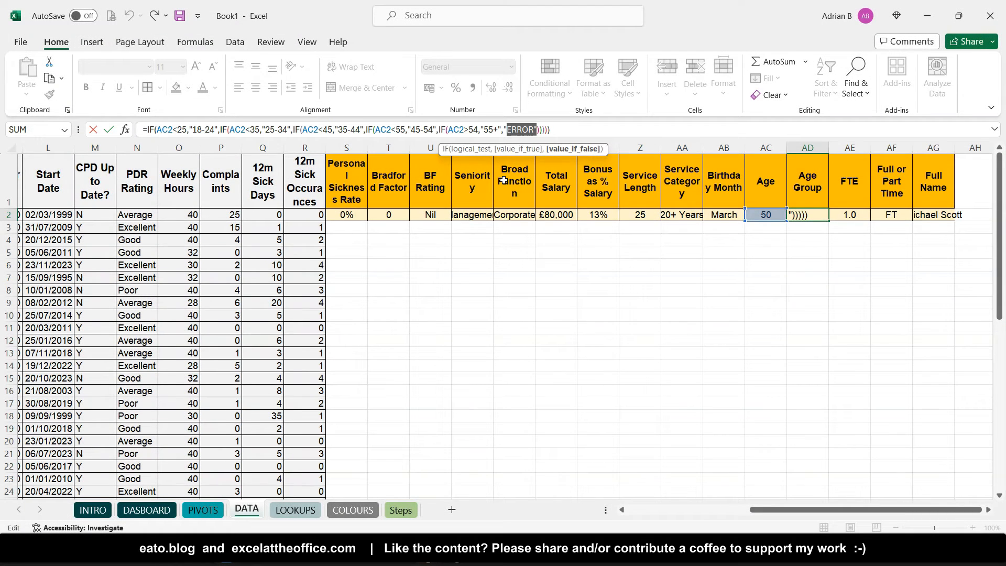
# Step: Examine the FTE formula in AE2, tracing its O2 reference to Weekly Hours and the full-time divisor of 40
pyautogui.click(661, 211)
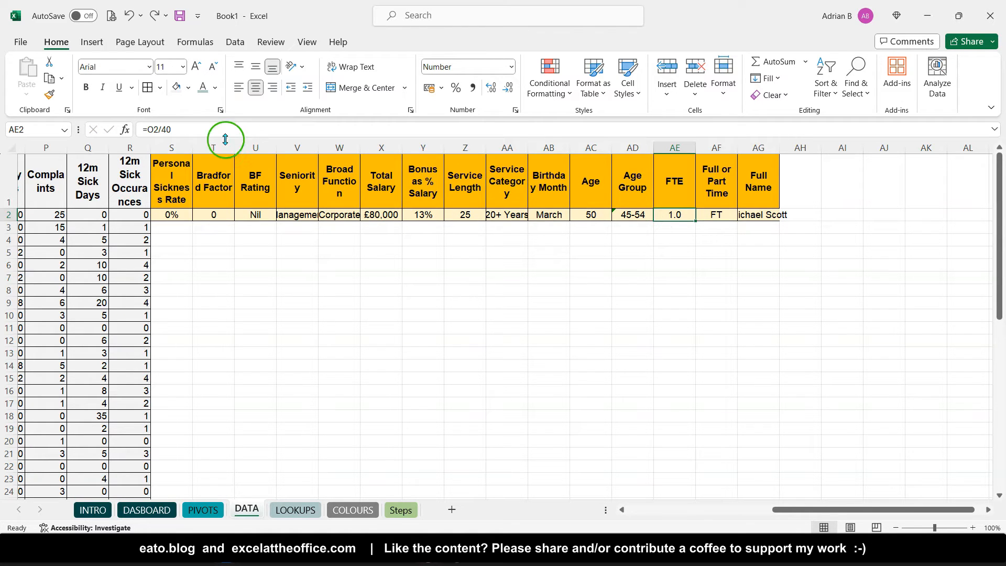
pyautogui.click(155, 131)
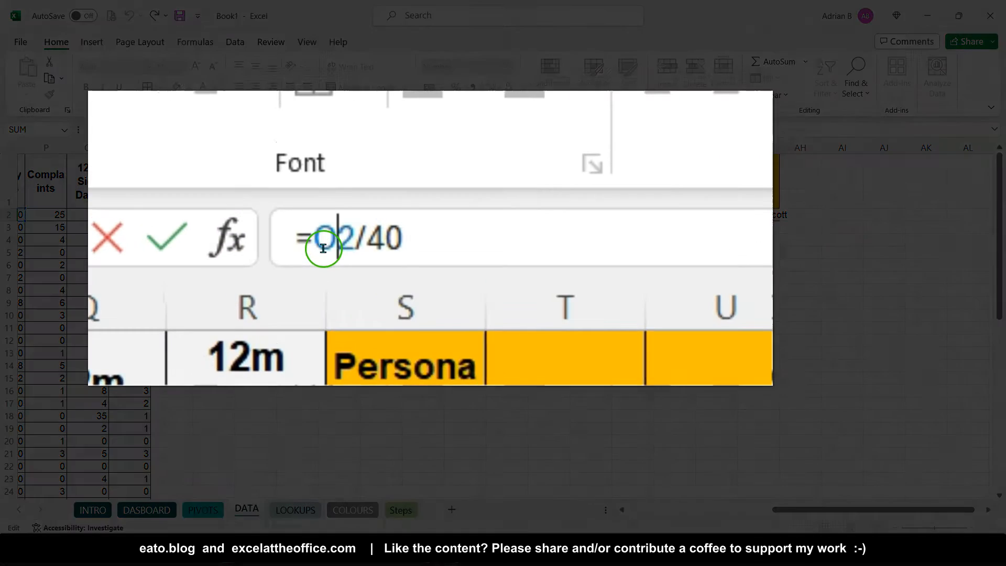
pyautogui.hscroll(-5, 175, 236)
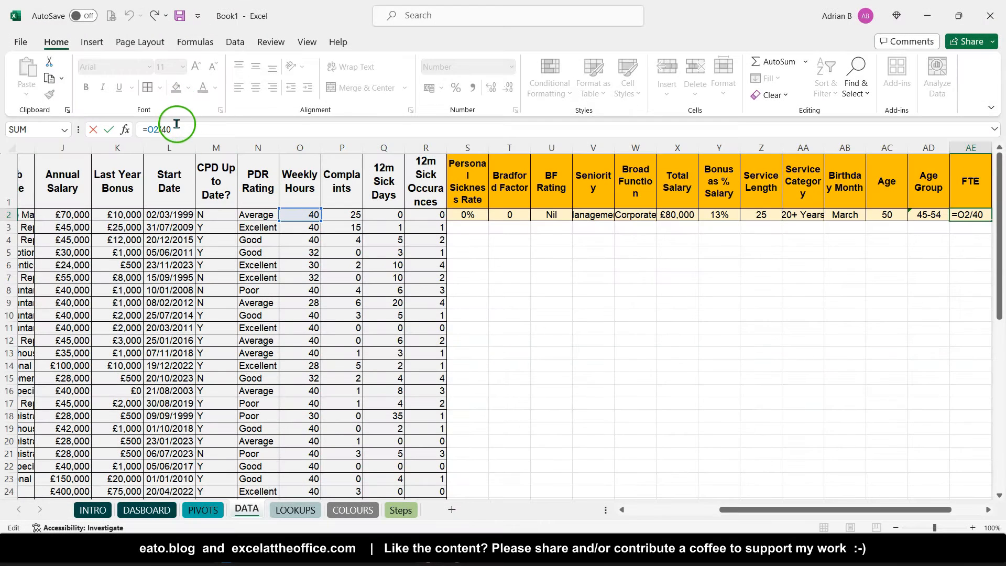
pyautogui.click(176, 123)
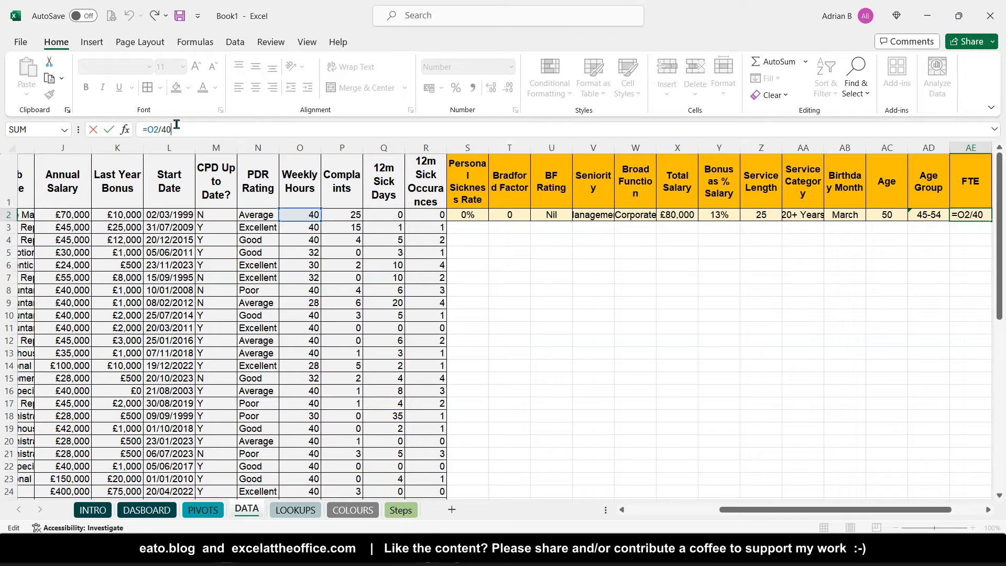
pyautogui.press('Return')
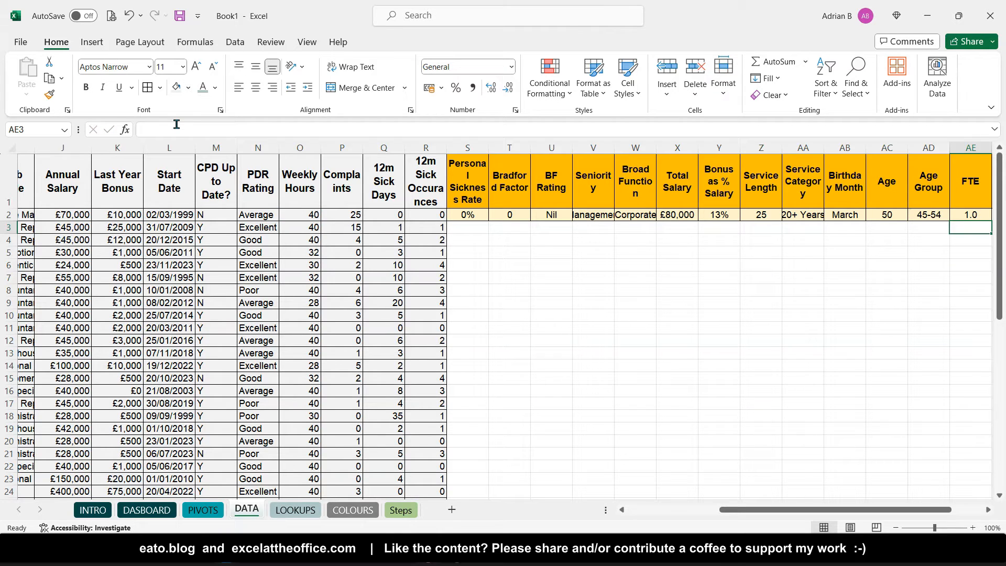
pyautogui.press('Up')
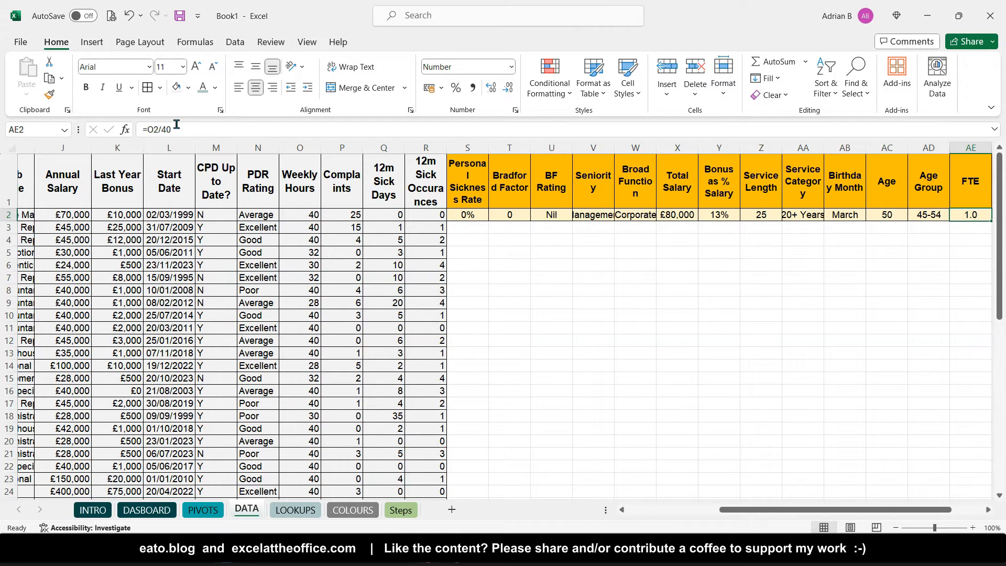
pyautogui.press('Right')
pyautogui.press('Left')
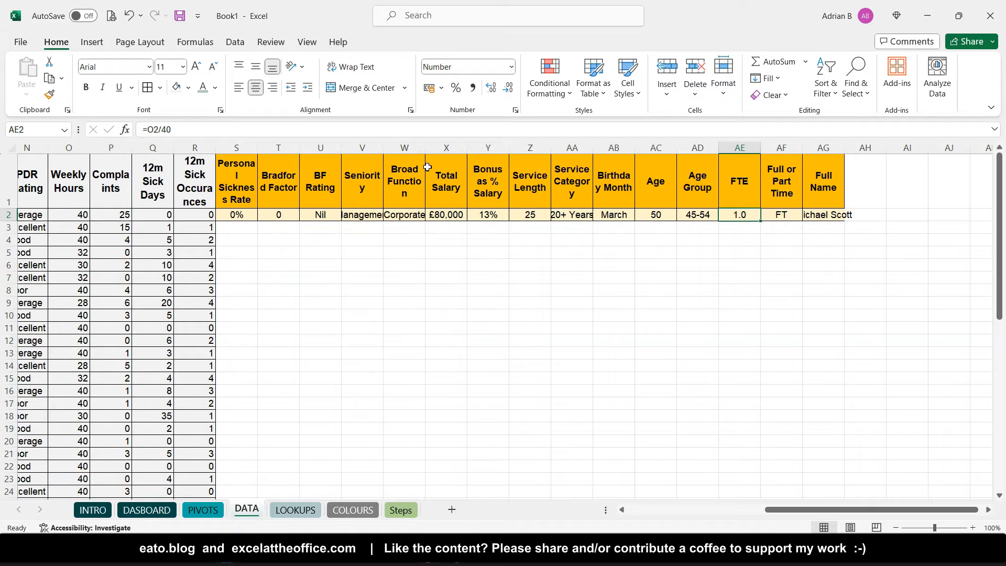
# Step: Examine the Full or Part Time formula in AF2, including the O2<40 test, the PT result and the nested O2=40 test for FT
pyautogui.press('Right')
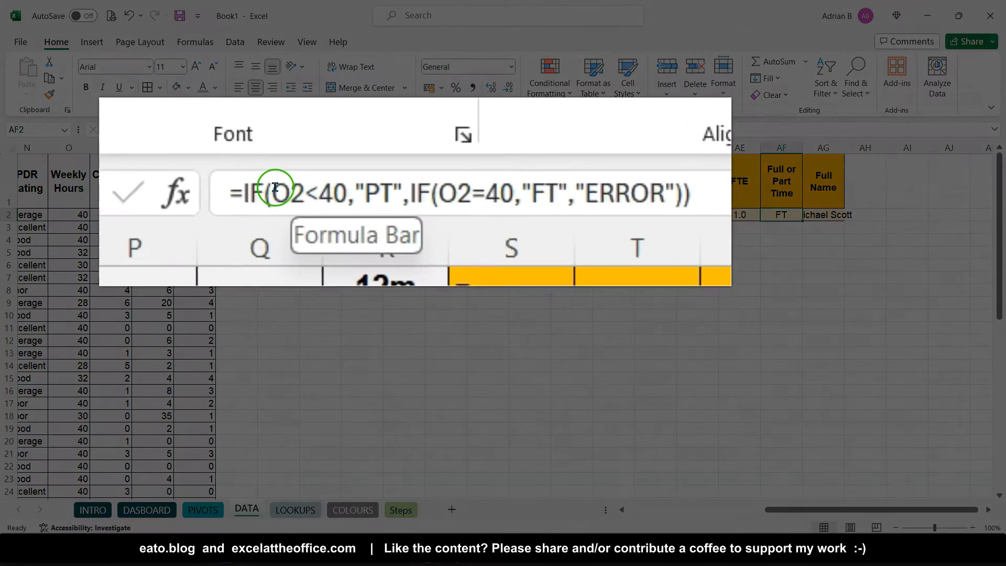
pyautogui.moveTo(275, 187); pyautogui.dragTo(346, 193)
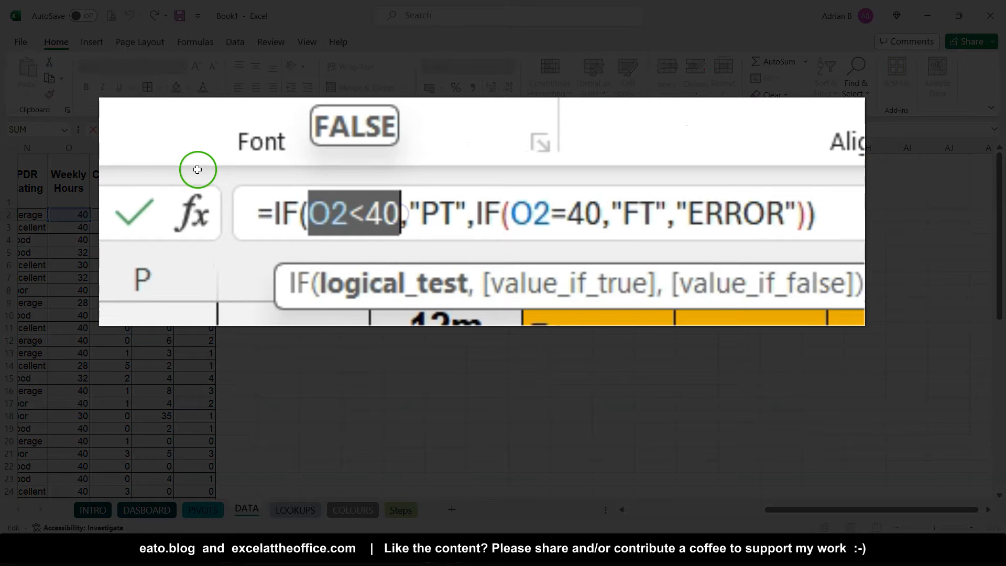
pyautogui.click(428, 206)
pyautogui.moveTo(428, 205); pyautogui.dragTo(455, 210)
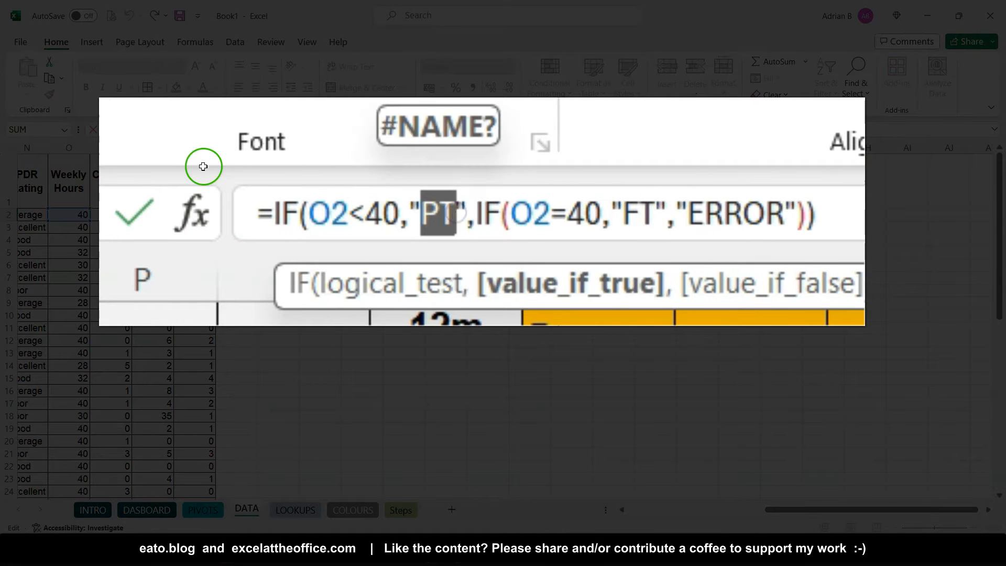
pyautogui.click(477, 211)
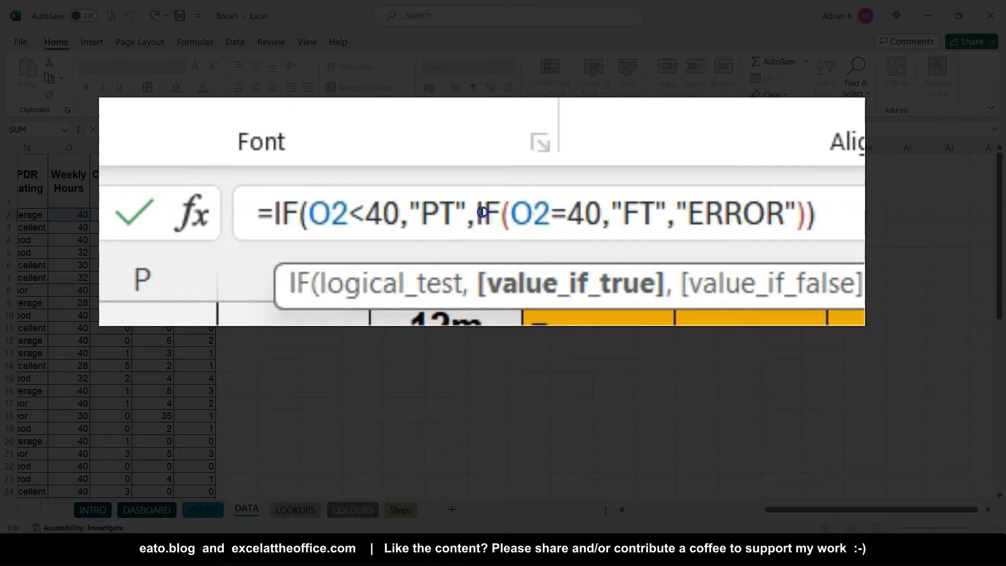
pyautogui.click(524, 212)
pyautogui.click(571, 213)
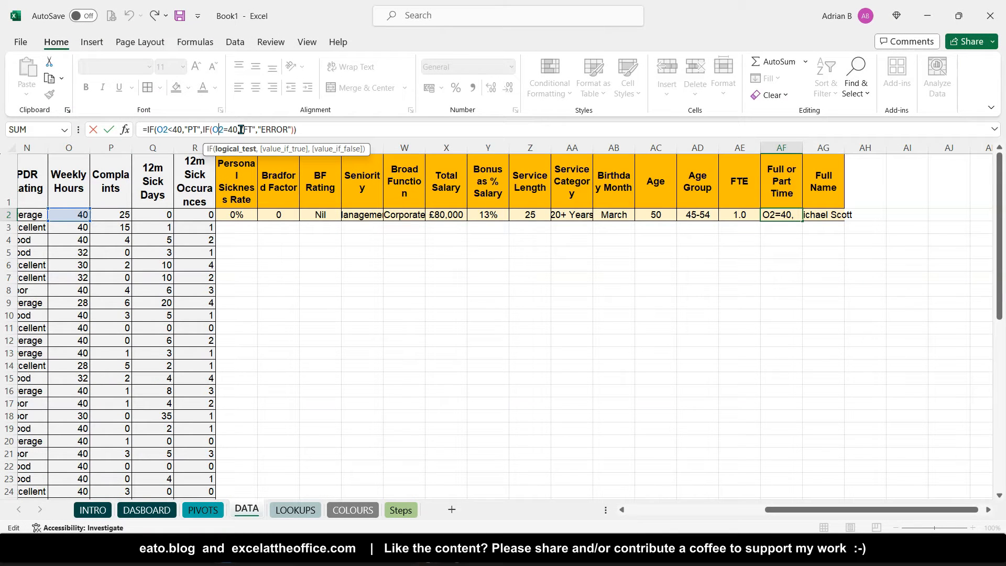
pyautogui.doubleClick(245, 128)
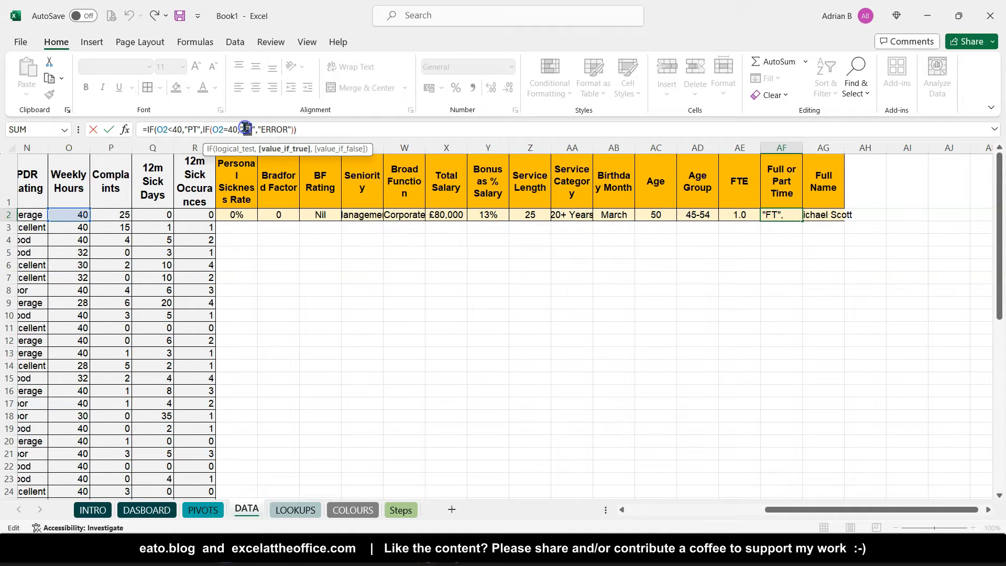
pyautogui.press('Escape')
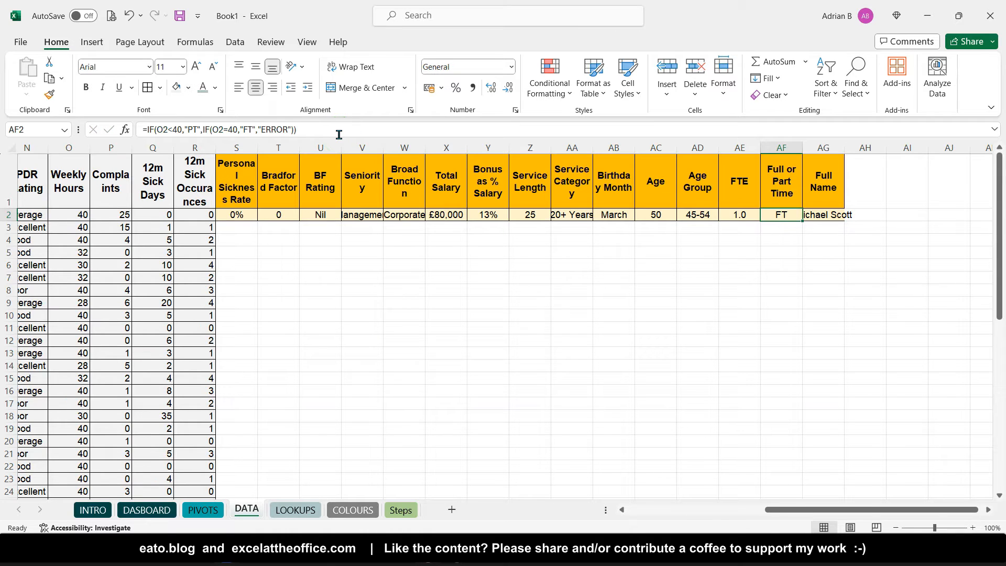
# Step: Left-align the Full Name cell AG2
pyautogui.press('Right')
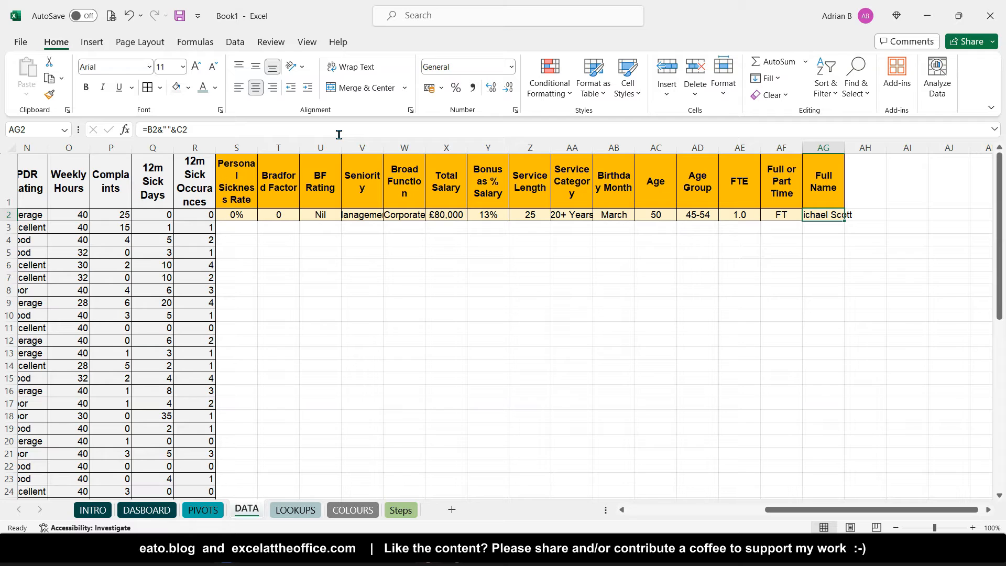
pyautogui.click(341, 137)
pyautogui.click(816, 145)
pyautogui.moveTo(815, 144)
pyautogui.mouseDown()
pyautogui.moveTo(197, 143)
pyautogui.moveTo(485, 155)
pyautogui.mouseUp()
pyautogui.click(820, 216)
pyautogui.click(270, 102)
pyautogui.click(238, 87)
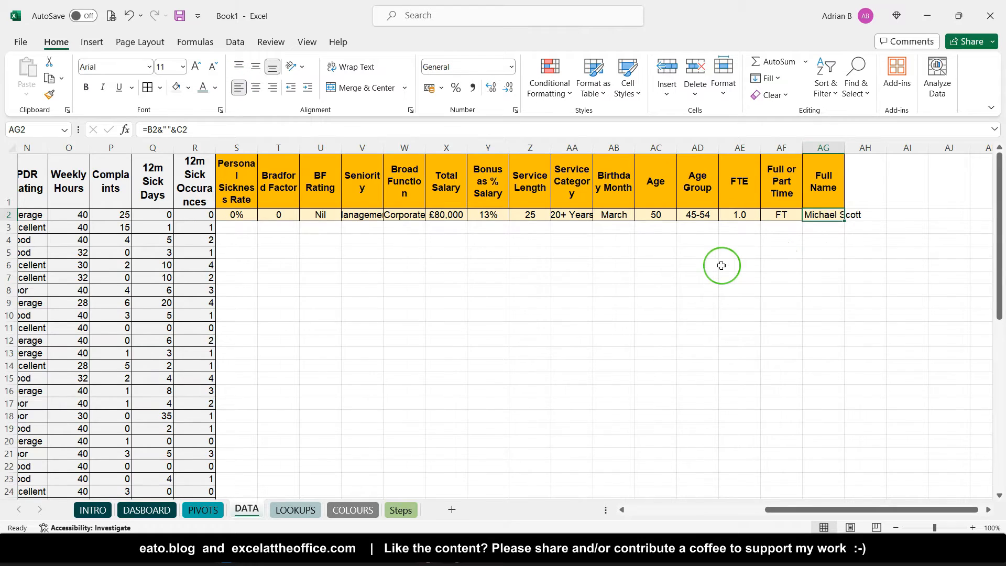
# Step: Check the First Name and Last Name columns that feed the Full Name formula, then return to AG2
pyautogui.hscroll(-10, 721, 266)
pyautogui.click(83, 216)
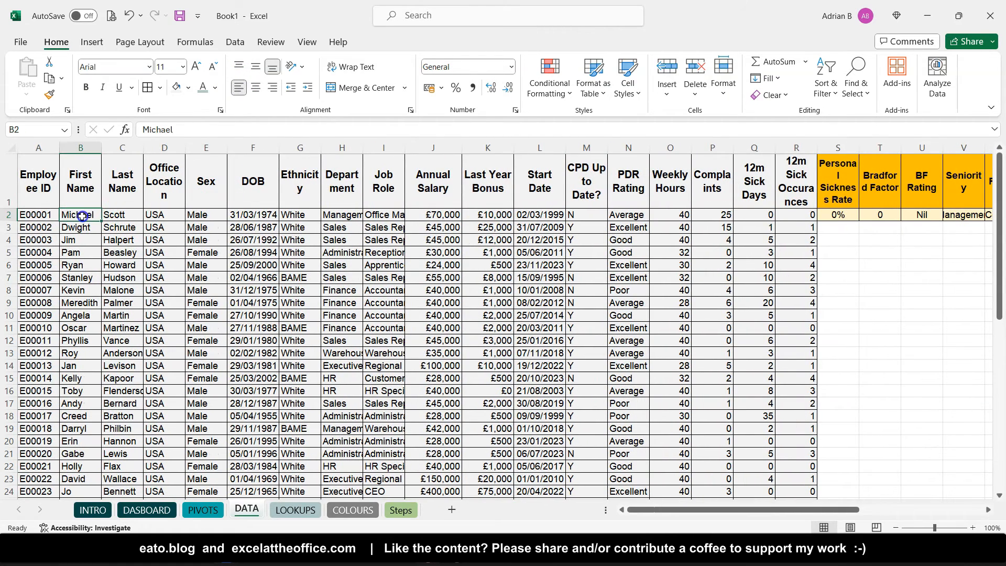
pyautogui.click(80, 180)
pyautogui.click(122, 184)
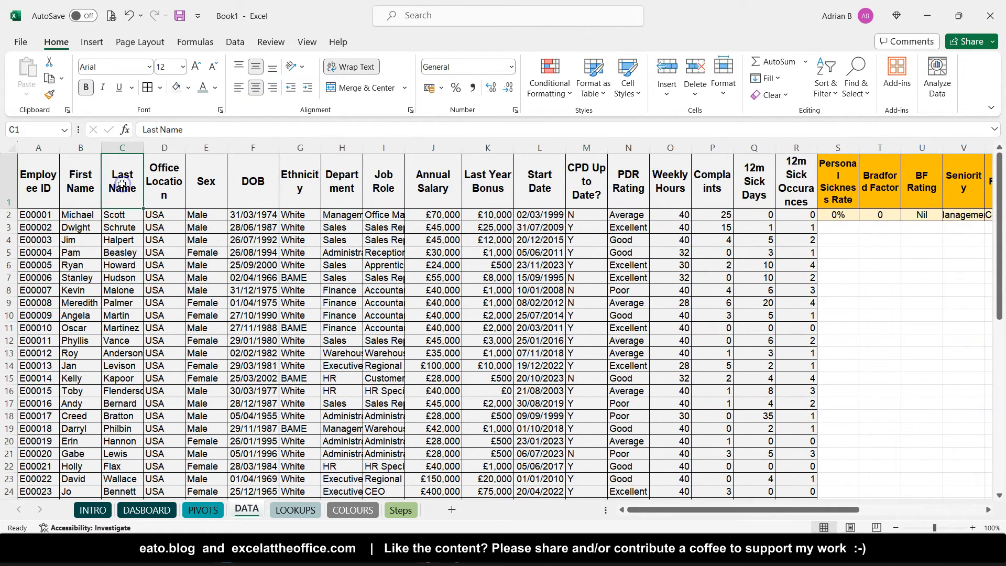
pyautogui.hscroll(12, 251, 194)
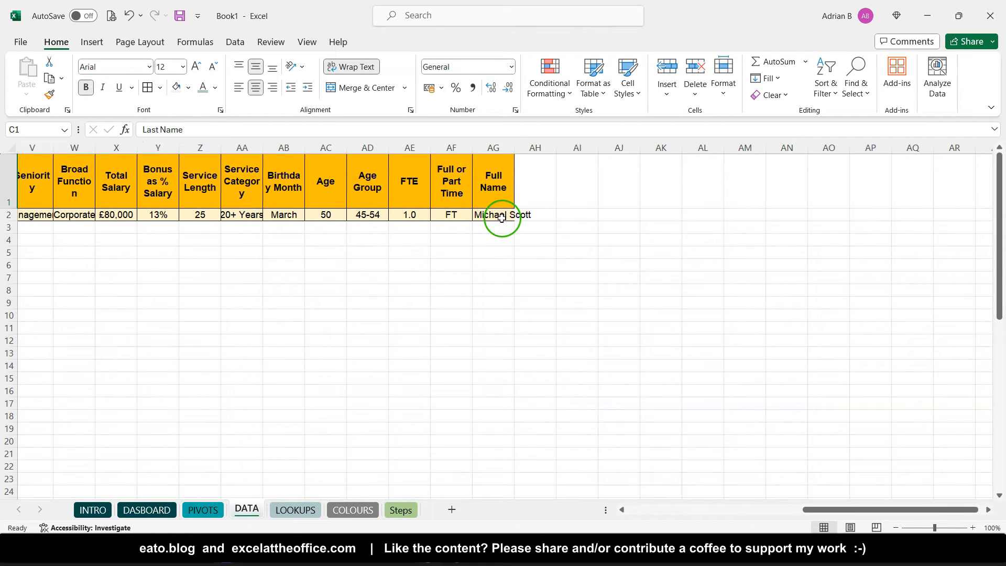
pyautogui.click(501, 218)
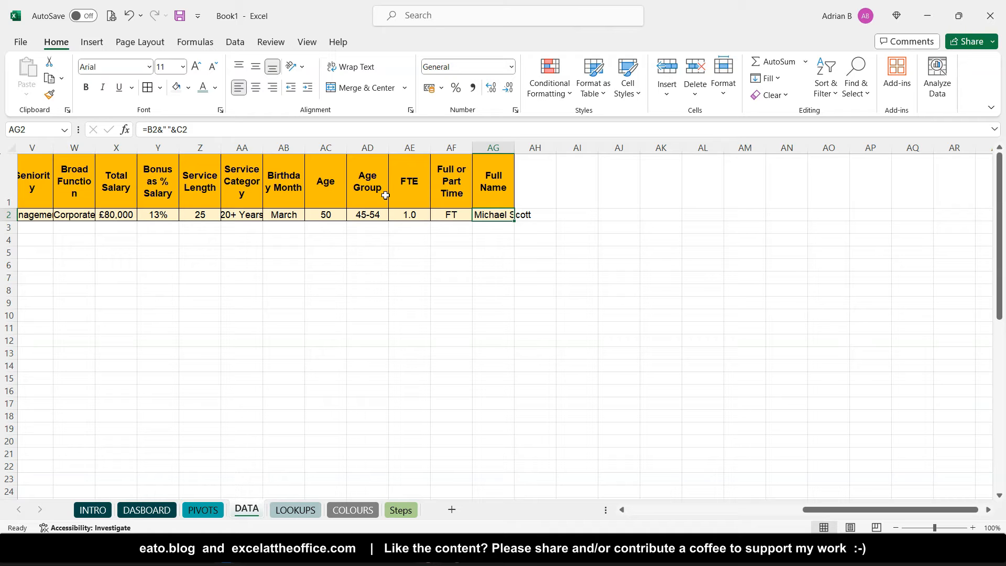
# Step: Examine the Full Name formula in AG2, tracing the B2 and C2 references and the " " separator, then leave it unedited
pyautogui.hscroll(-5, 386, 195)
pyautogui.hscroll(3, 501, 216)
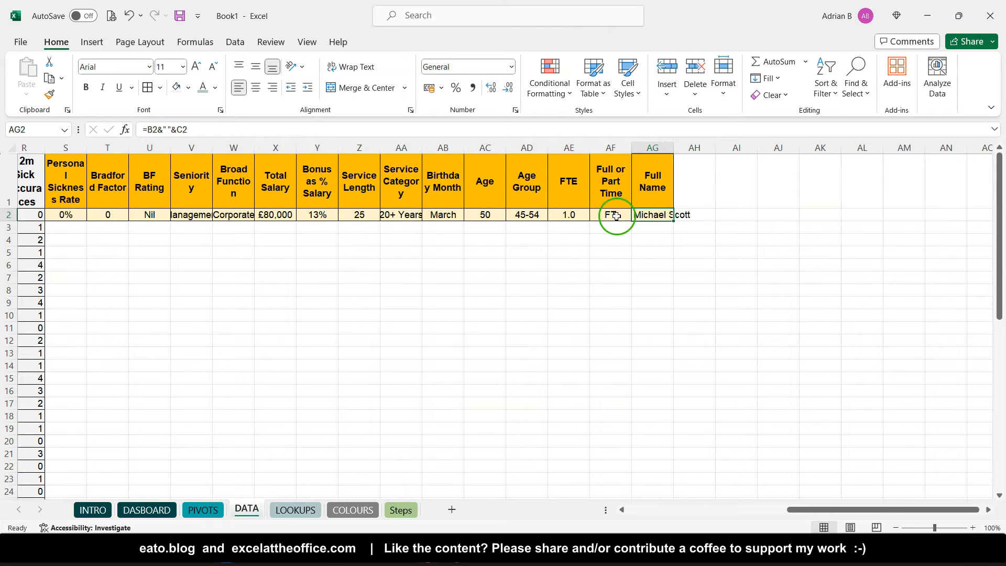
pyautogui.click(147, 130)
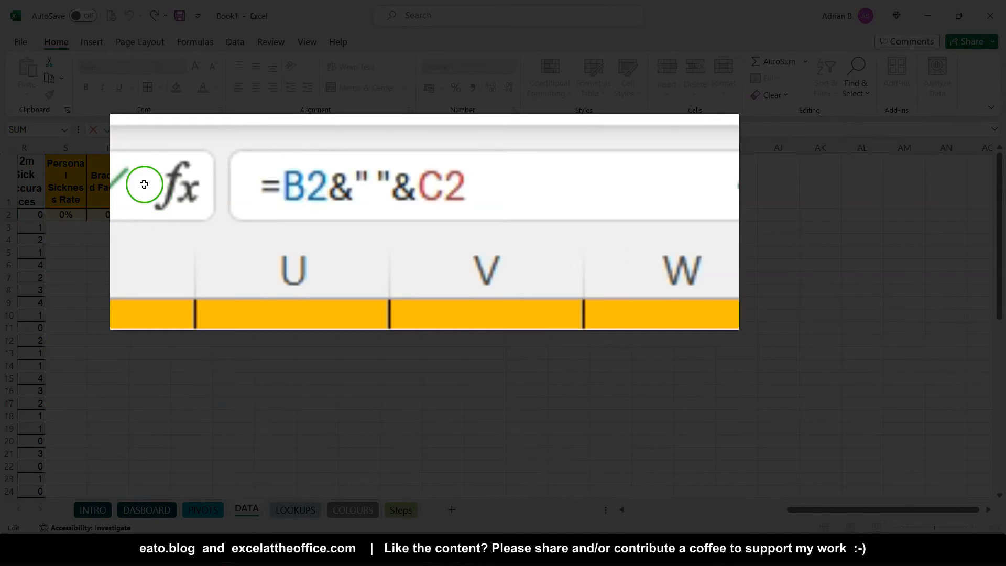
pyautogui.hscroll(-7, 148, 198)
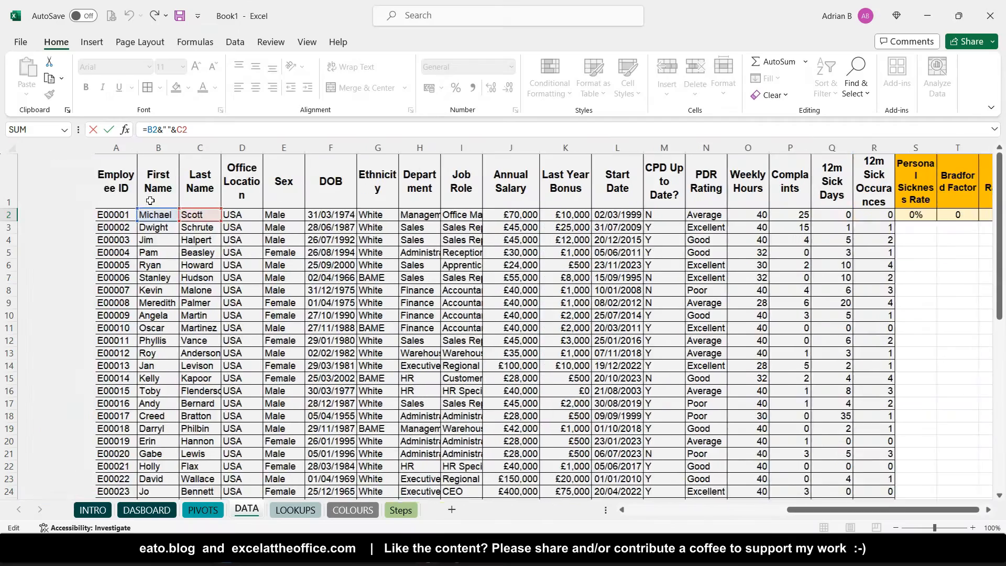
pyautogui.click(77, 215)
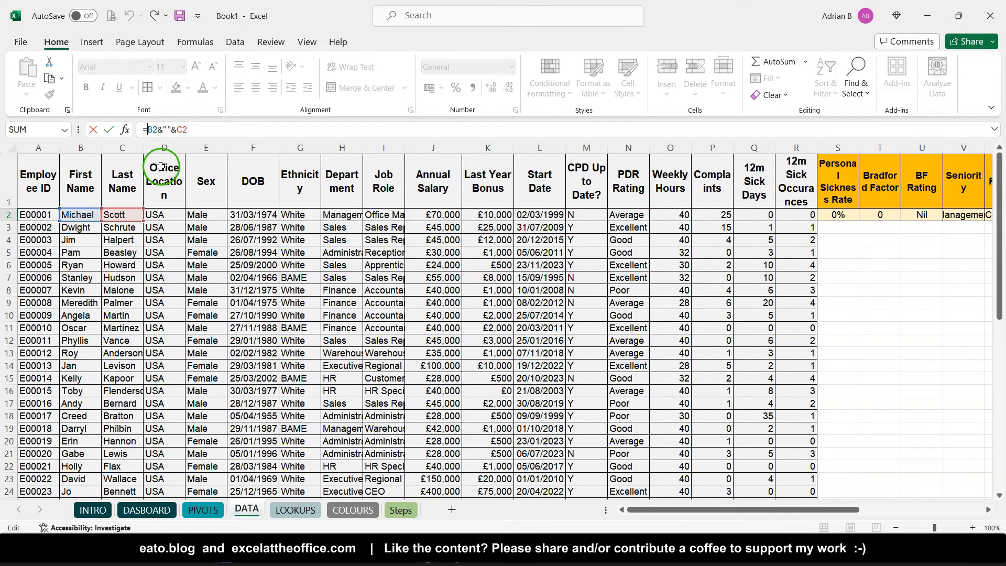
pyautogui.doubleClick(170, 129)
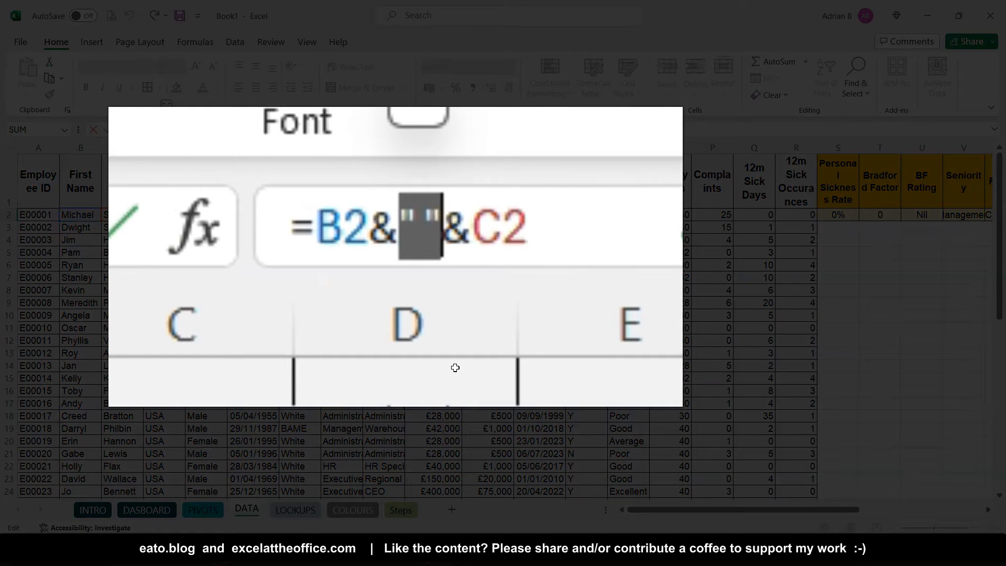
pyautogui.click(425, 231)
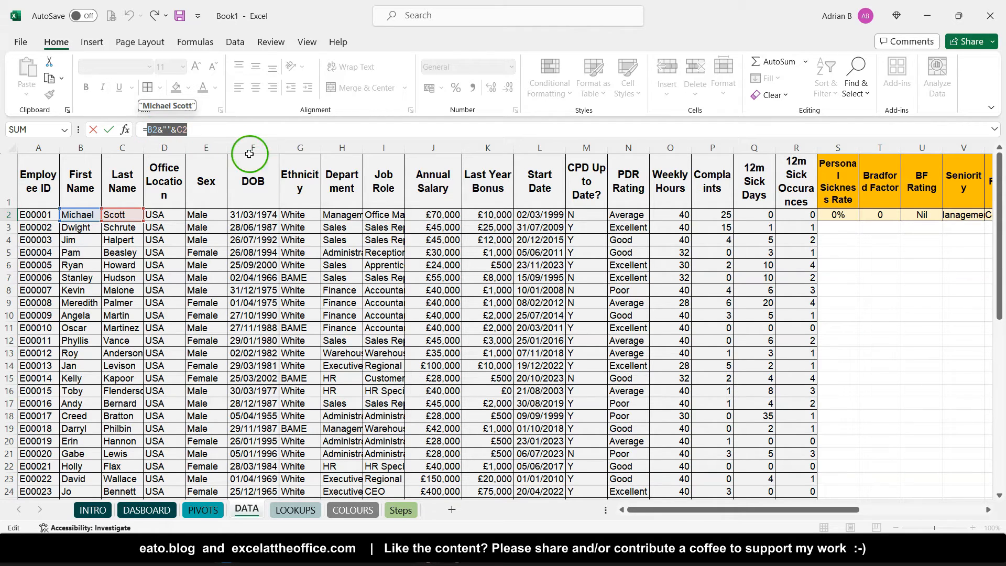
pyautogui.click(233, 263)
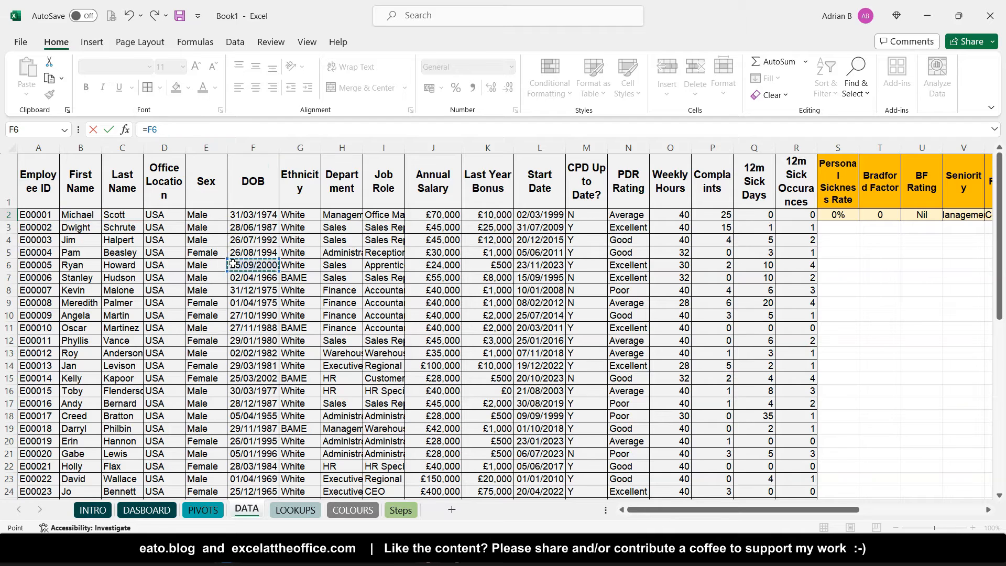
pyautogui.press('Escape')
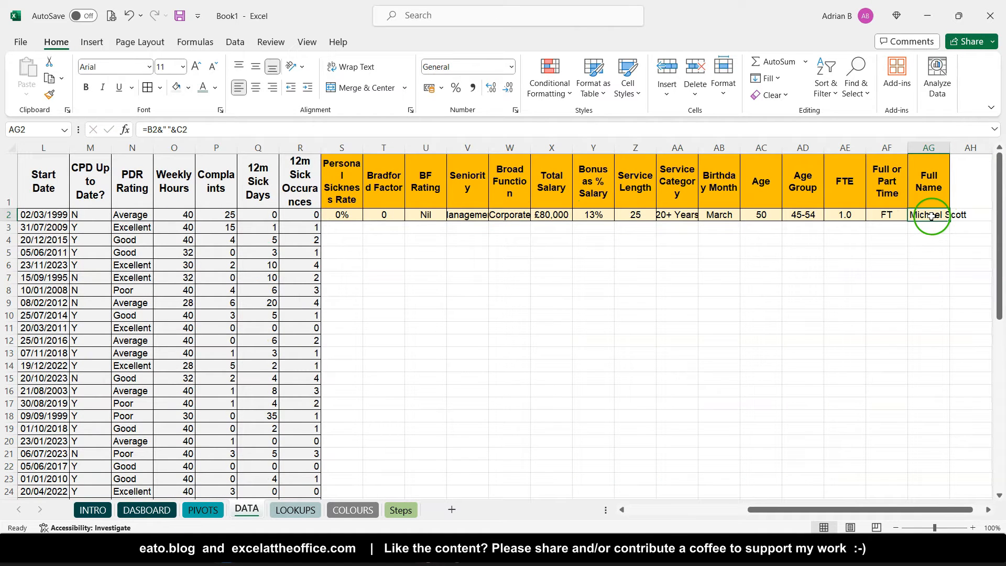
# Step: Check how far down the employee records extend compared with the single row of calculated formulas in columns S to AG
pyautogui.scroll(-20, 888, 239)
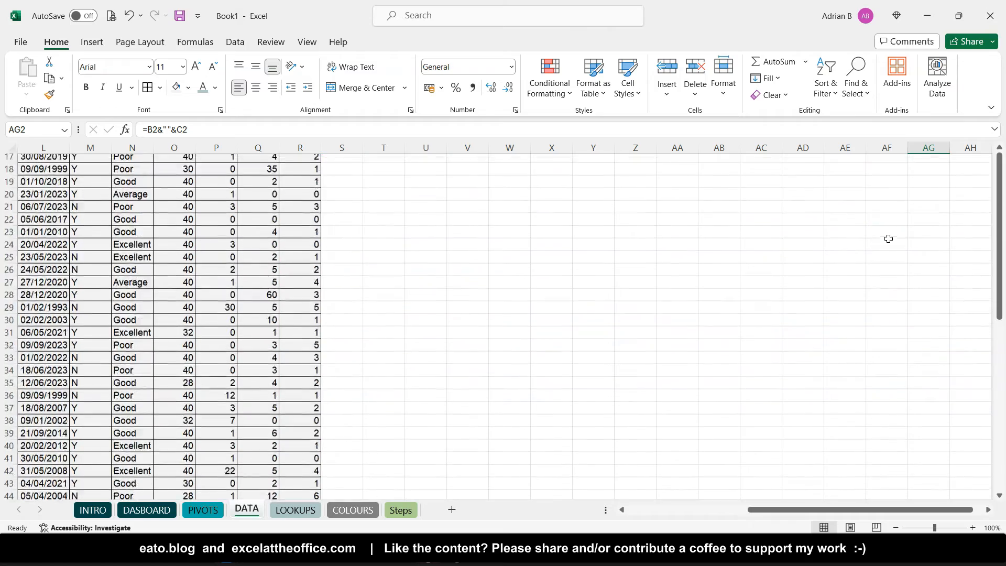
pyautogui.scroll(20, 888, 239)
pyautogui.scroll(5, 889, 239)
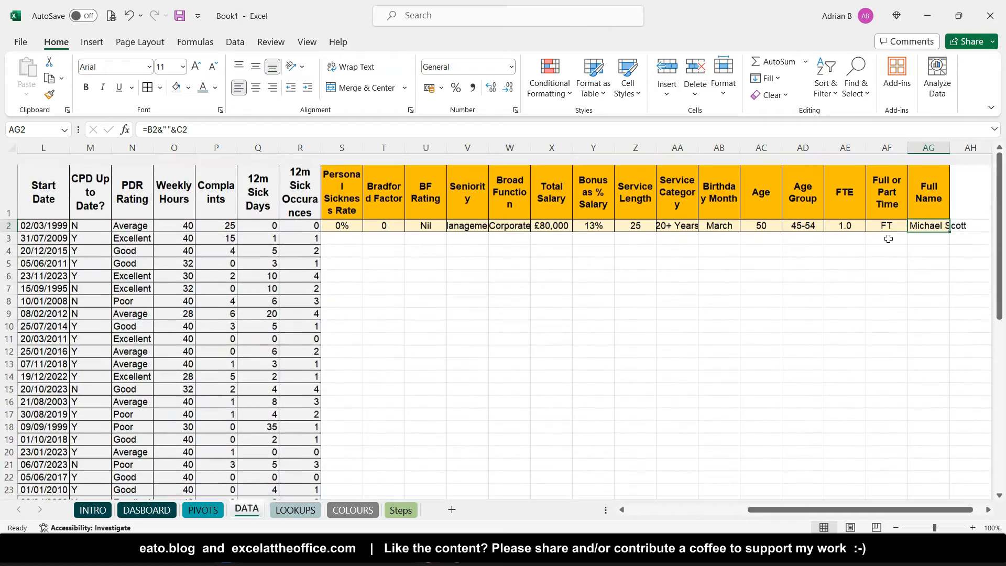
pyautogui.scroll(-1, 888, 239)
pyautogui.scroll(1, 889, 239)
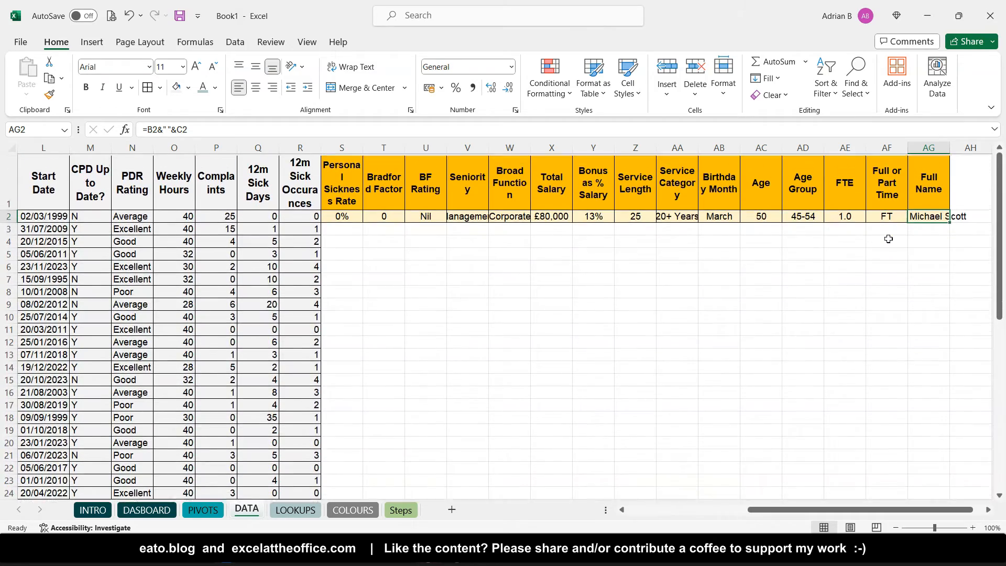
pyautogui.scroll(-12, 888, 239)
pyautogui.hscroll(-1, 888, 239)
pyautogui.hscroll(-5, 888, 239)
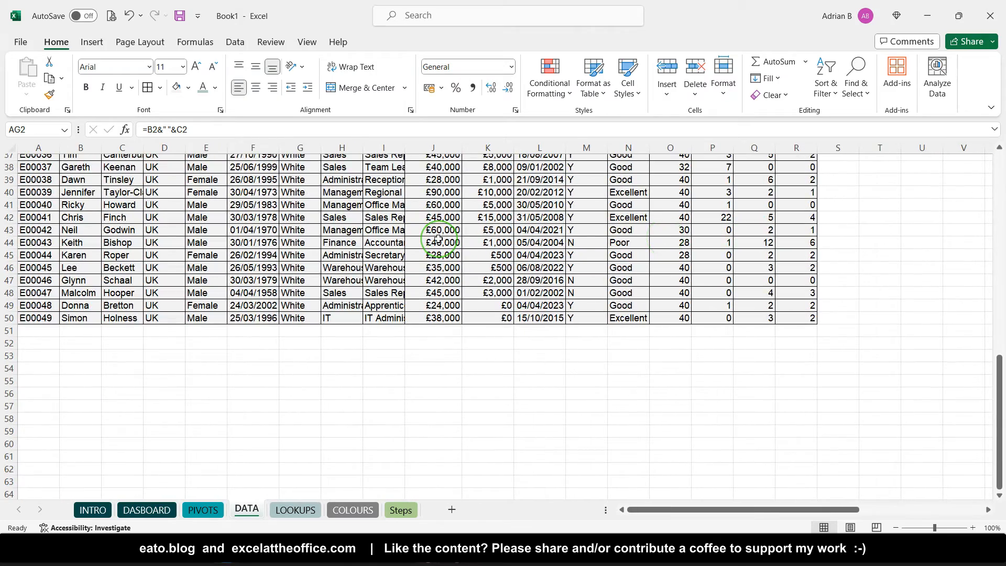
pyautogui.scroll(2, 438, 239)
pyautogui.hscroll(5, 438, 238)
pyautogui.scroll(10, 439, 239)
pyautogui.hscroll(2, 438, 239)
pyautogui.click(176, 215)
pyautogui.moveTo(177, 215); pyautogui.dragTo(771, 221)
pyautogui.click(795, 229)
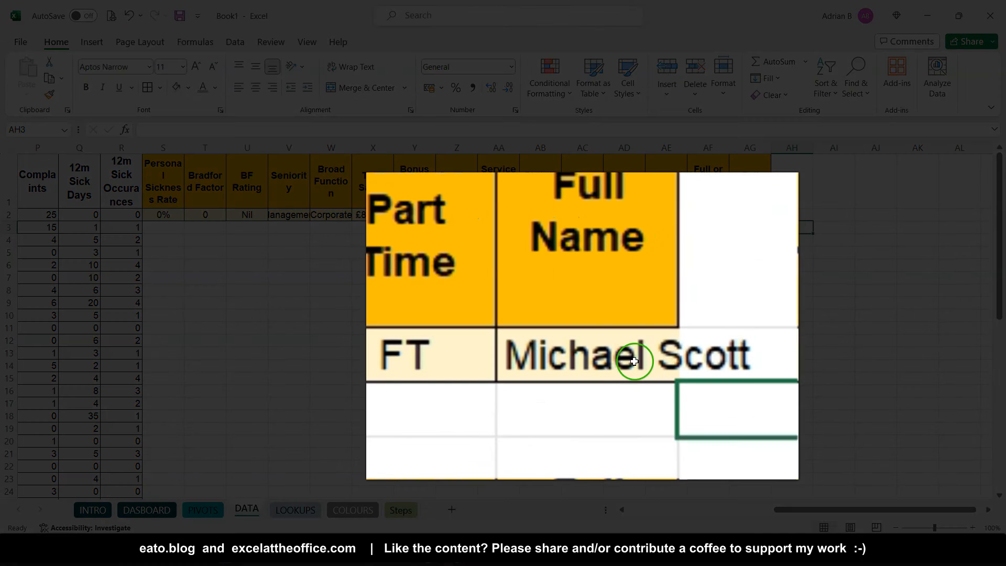
# Step: Fill the formulas in S2:AG2 down to row 50 and check the last filled rows
pyautogui.click(749, 214)
pyautogui.moveTo(755, 214); pyautogui.dragTo(168, 213)
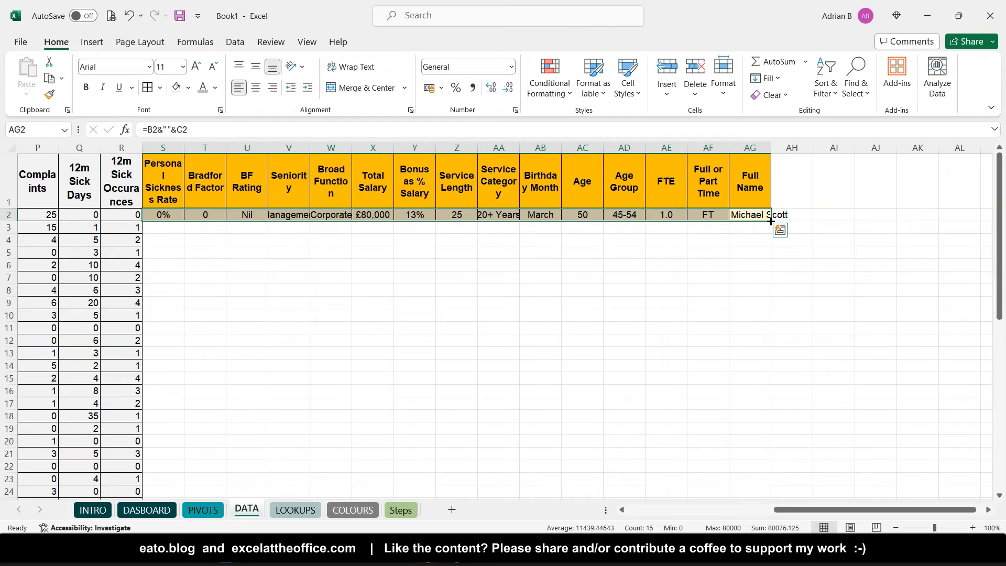
pyautogui.doubleClick(770, 221)
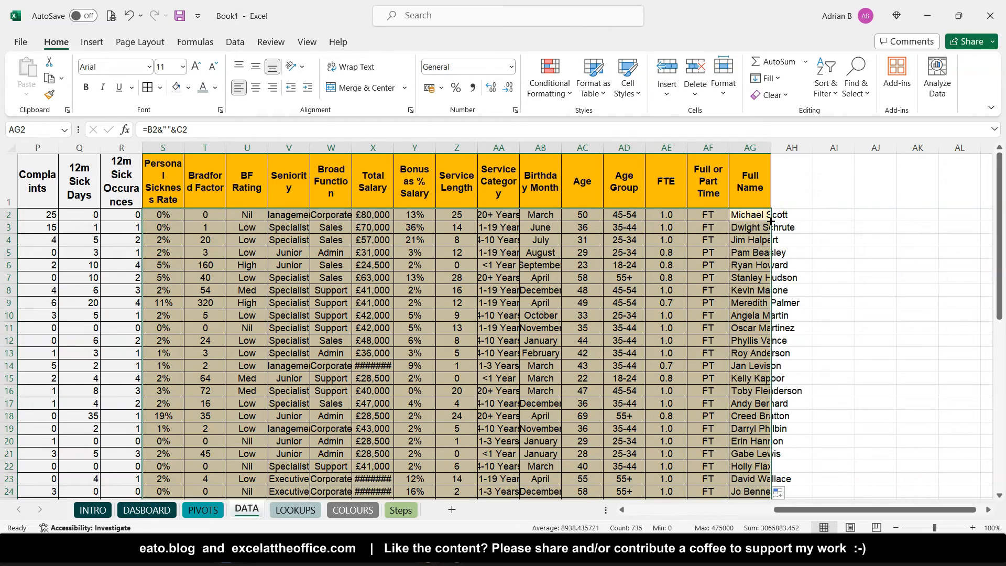
pyautogui.scroll(-9, 770, 221)
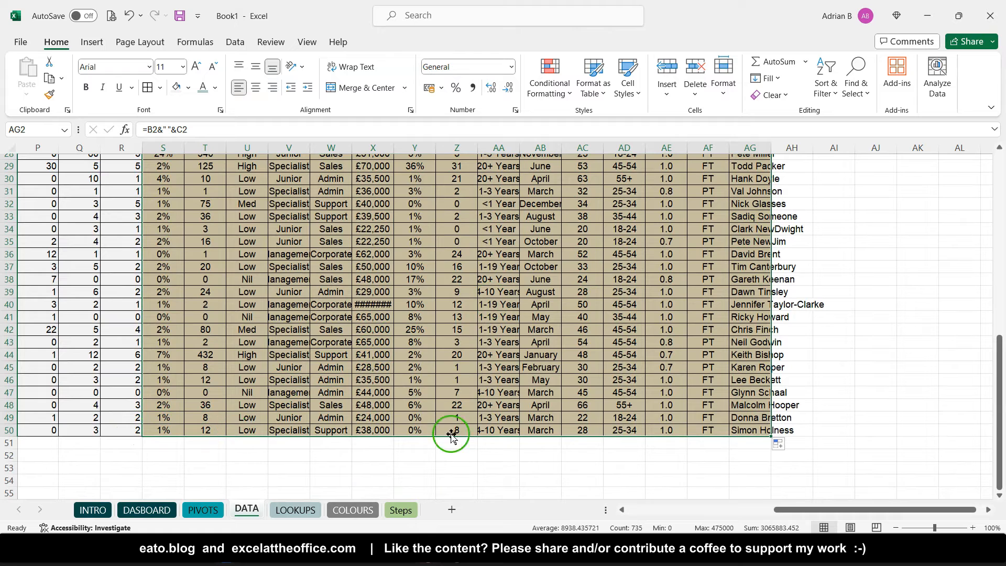
pyautogui.click(131, 430)
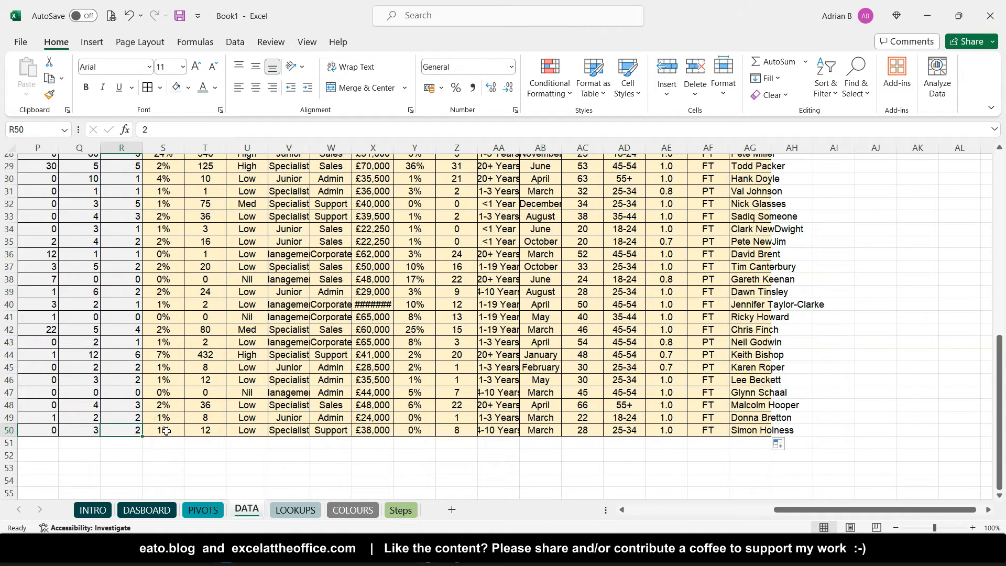
pyautogui.scroll(9, 167, 430)
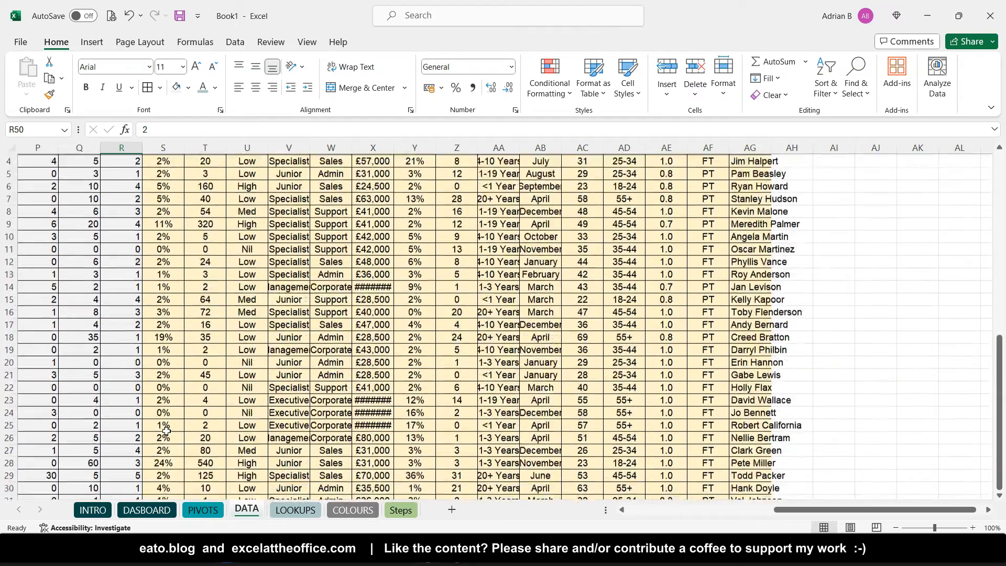
# Step: Widen the Total Salary column X so its six-figure amounts fit
pyautogui.click(373, 366)
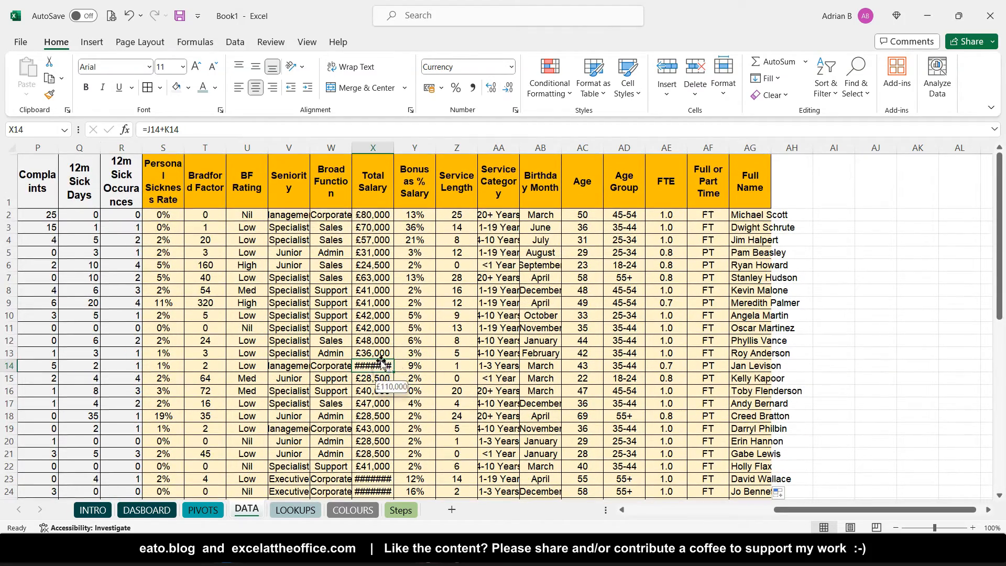
pyautogui.moveTo(393, 151); pyautogui.dragTo(408, 151)
pyautogui.doubleClick(393, 151)
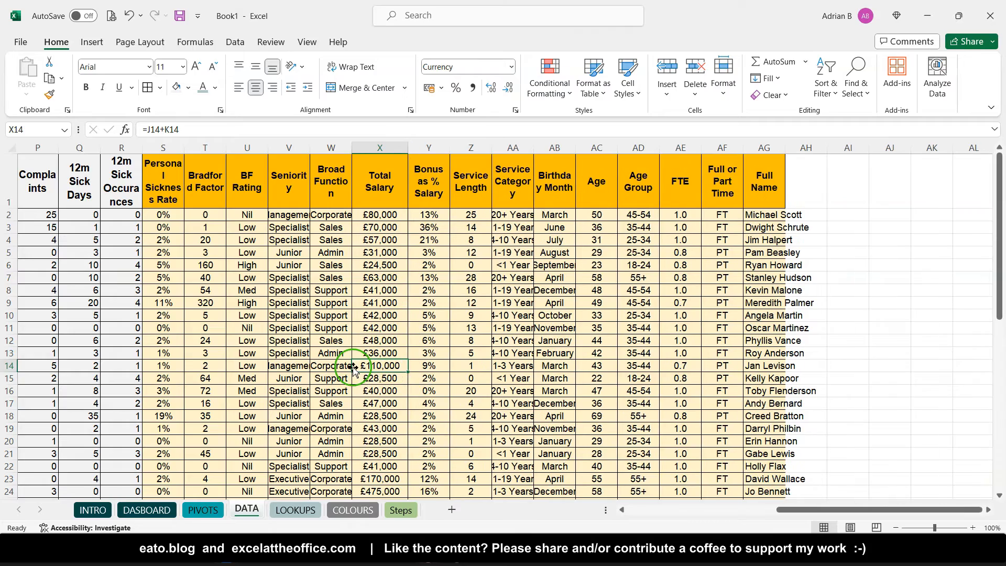
# Step: Auto-fit the widths of all the calculated columns, S to AG, to their contents
pyautogui.hscroll(-6, 333, 365)
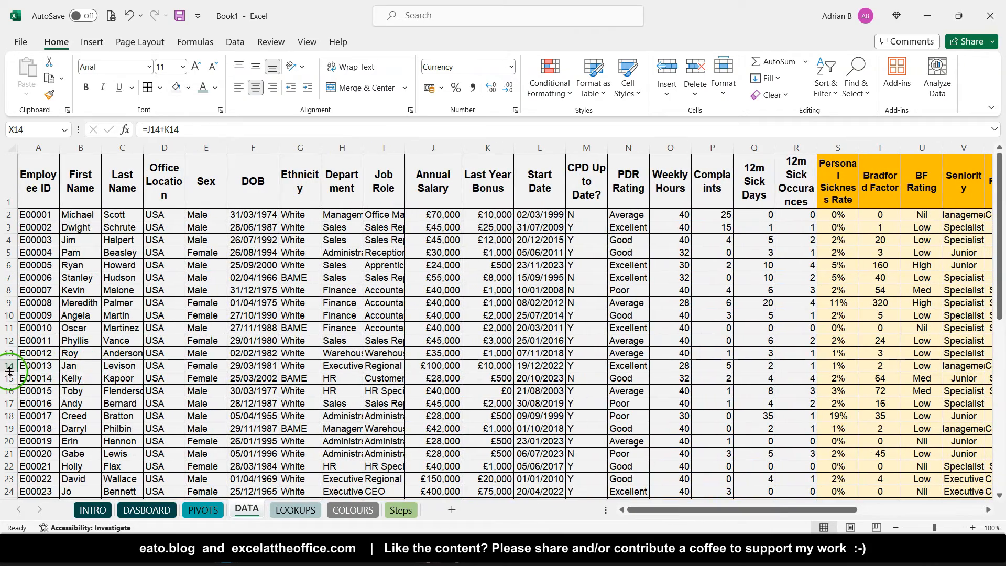
pyautogui.hscroll(4, 748, 383)
pyautogui.hscroll(1, 748, 383)
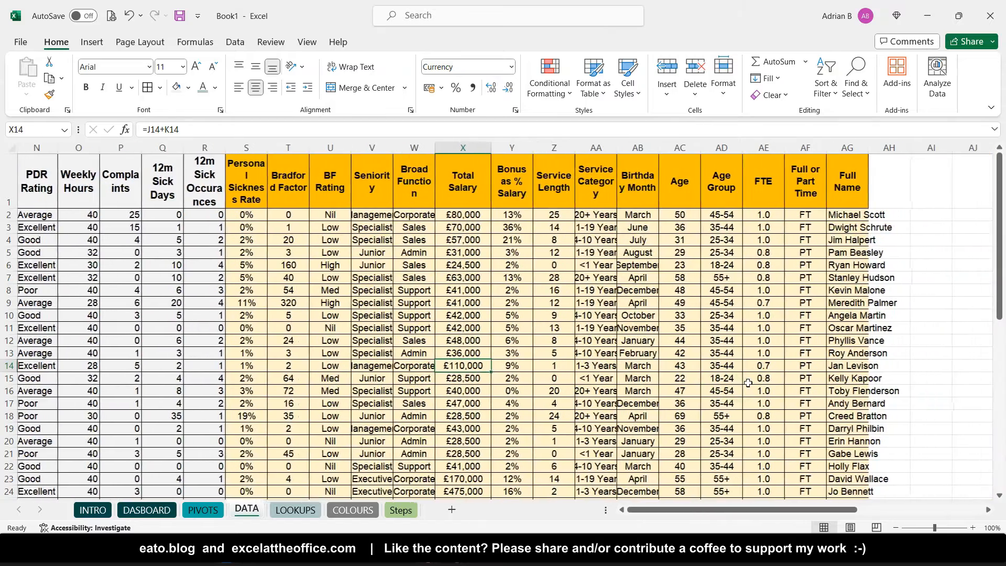
pyautogui.scroll(-4, 606, 348)
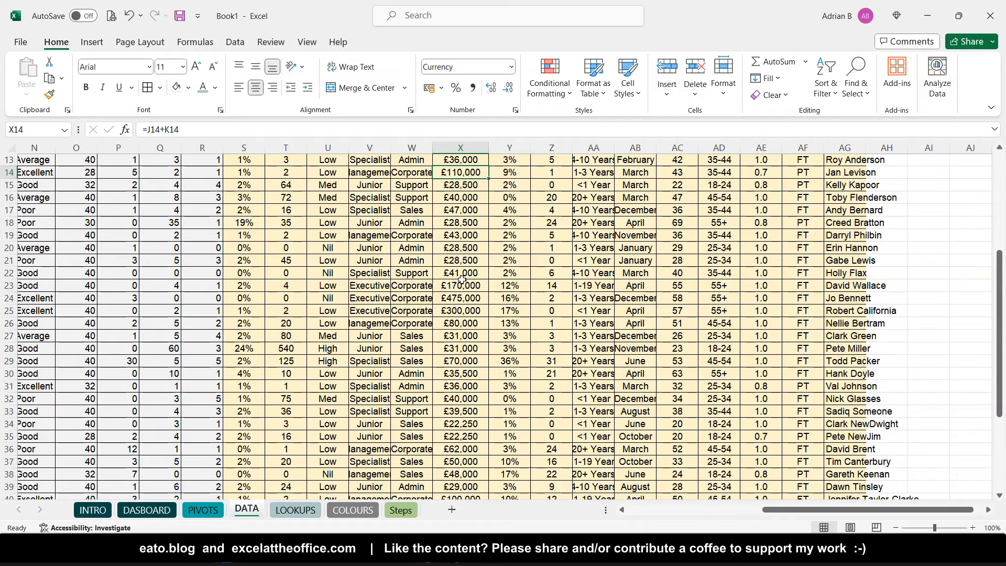
pyautogui.scroll(4, 461, 279)
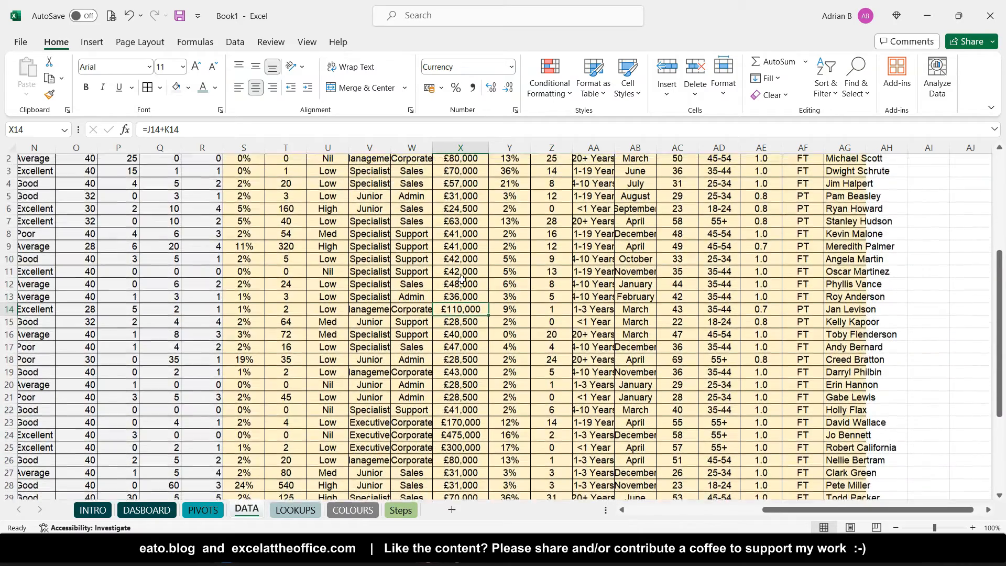
pyautogui.scroll(1, 461, 279)
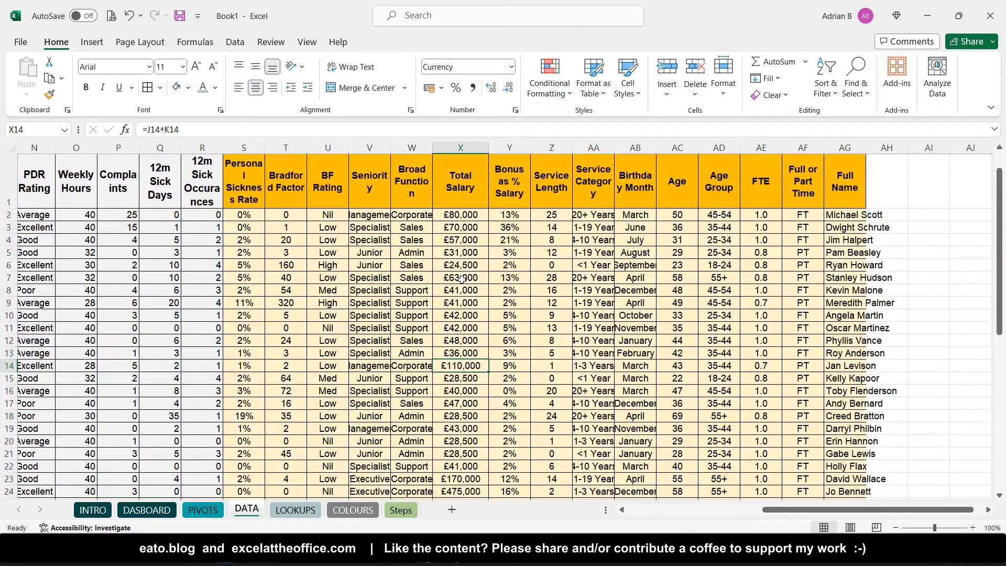
pyautogui.moveTo(844, 148); pyautogui.dragTo(280, 149)
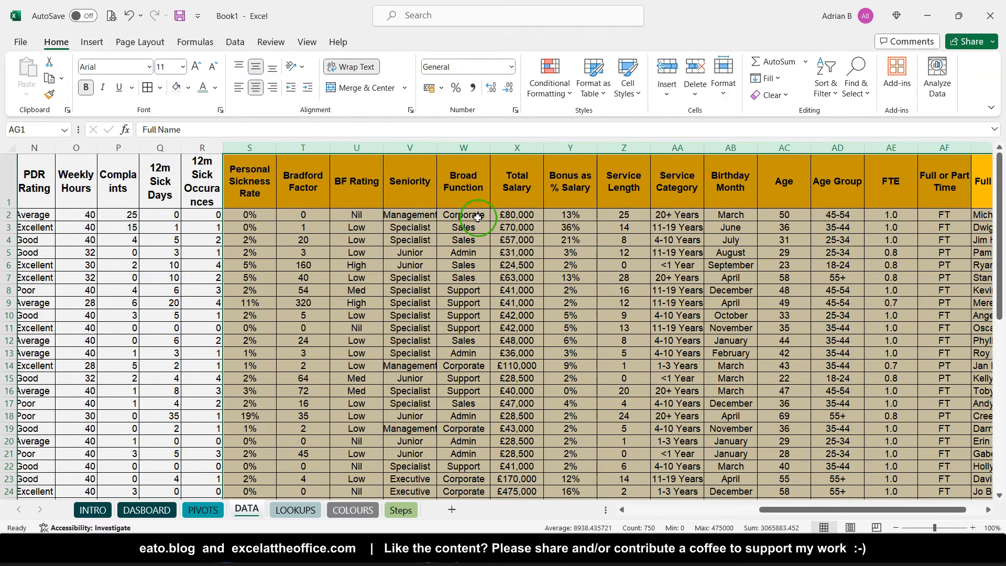
pyautogui.hscroll(6, 478, 217)
pyautogui.doubleClick(685, 147)
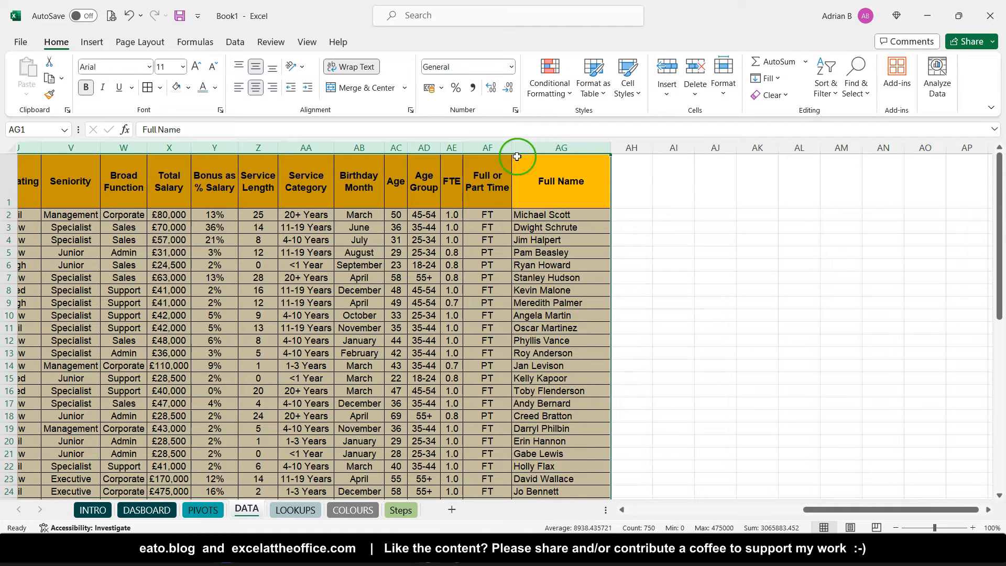
pyautogui.click(127, 19)
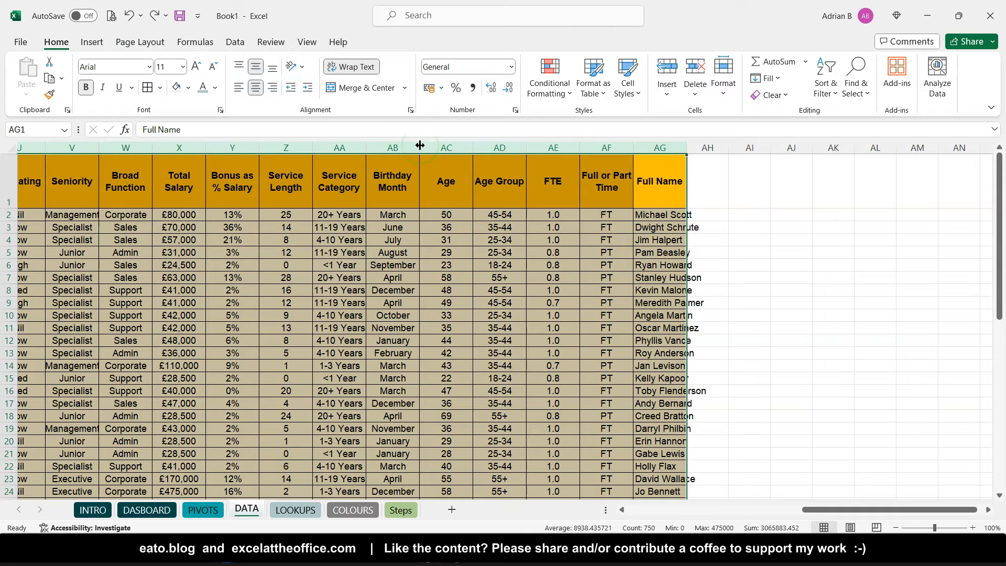
pyautogui.doubleClick(419, 145)
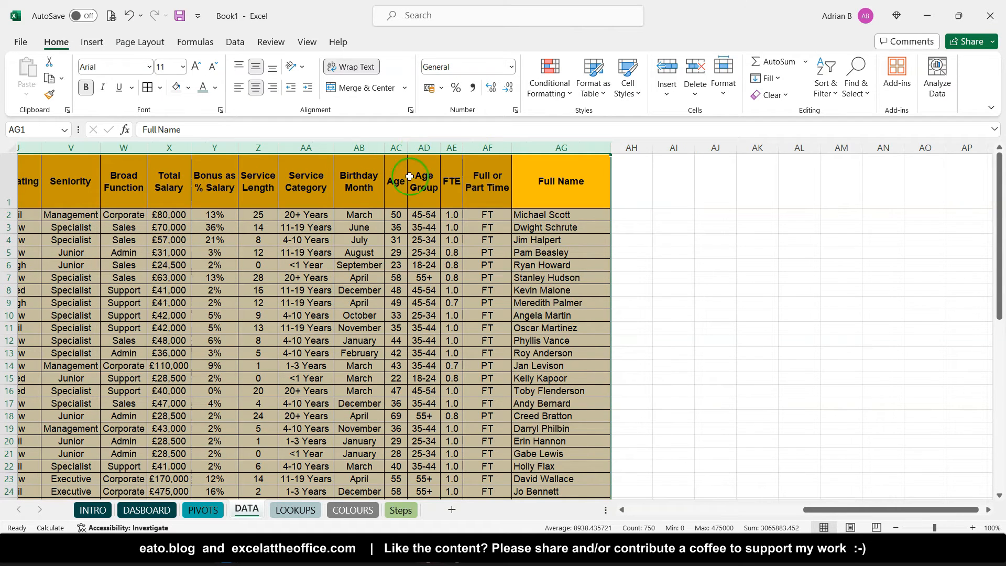
# Step: Auto-fit the widths of the source data columns, from Employee ID in A to 12m Sick Occurances in R
pyautogui.hscroll(-8, 417, 226)
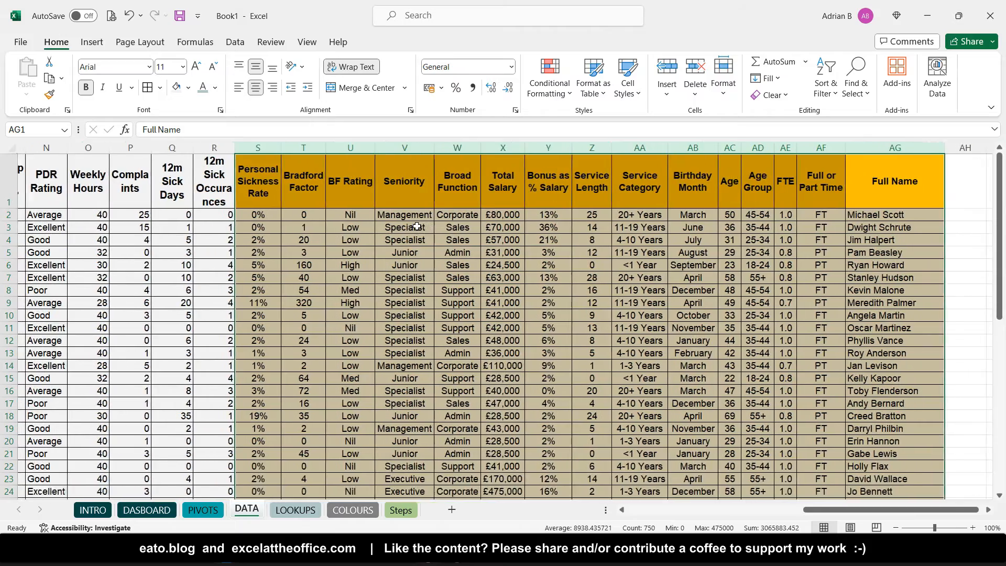
pyautogui.hscroll(-2, 416, 226)
pyautogui.scroll(-3, 417, 227)
pyautogui.scroll(-2, 416, 226)
pyautogui.hscroll(-10, 689, 270)
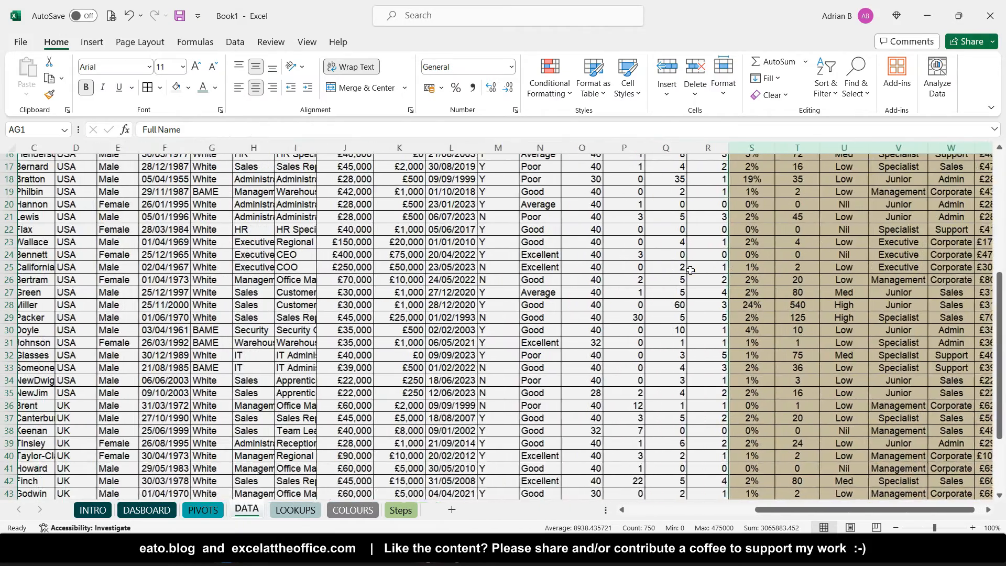
pyautogui.scroll(5, 690, 270)
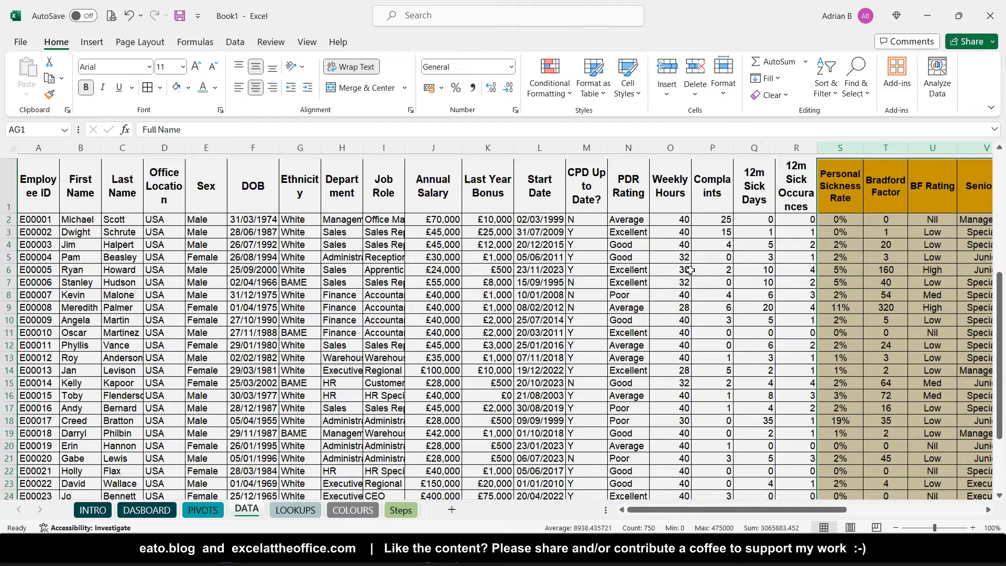
pyautogui.moveTo(785, 142); pyautogui.dragTo(76, 159)
pyautogui.doubleClick(59, 148)
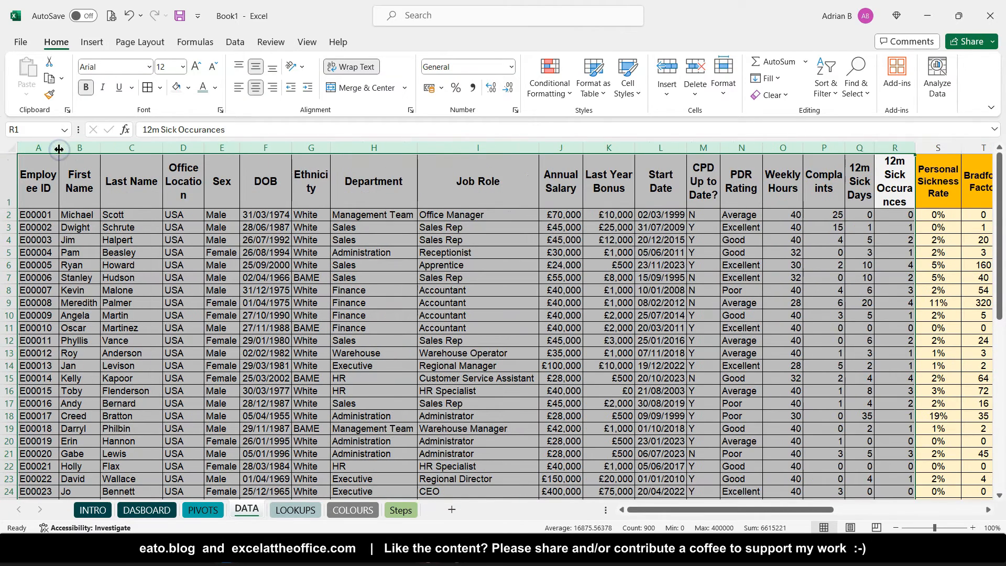
# Step: Widen the 12m Sick Days and 12m Sick Occurances columns, Q and R, to an equal width
pyautogui.hscroll(4, 575, 264)
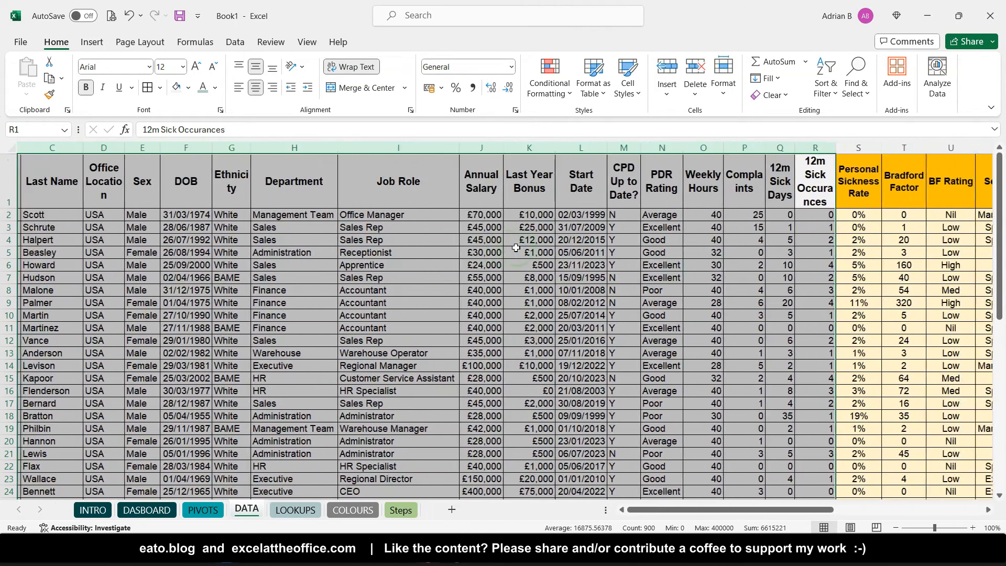
pyautogui.moveTo(683, 149); pyautogui.dragTo(754, 149)
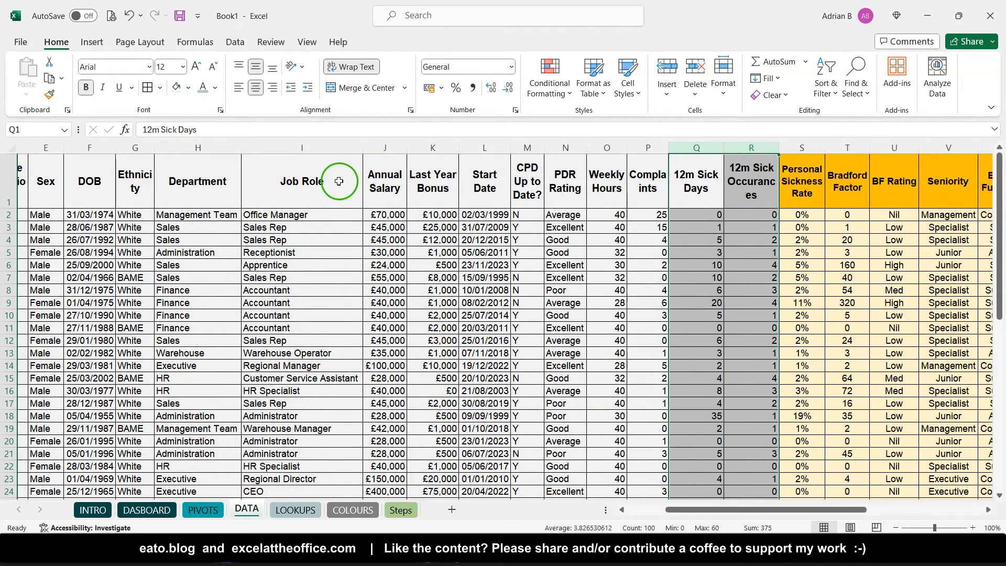
# Step: Auto-fit the height of header row 1 to its contents
pyautogui.hscroll(-4, 334, 180)
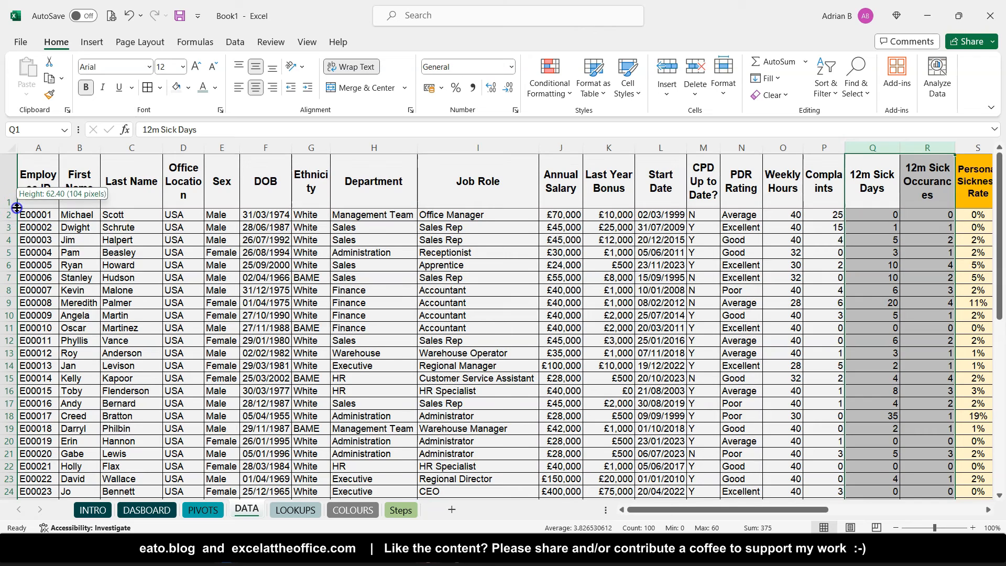
pyautogui.doubleClick(17, 207)
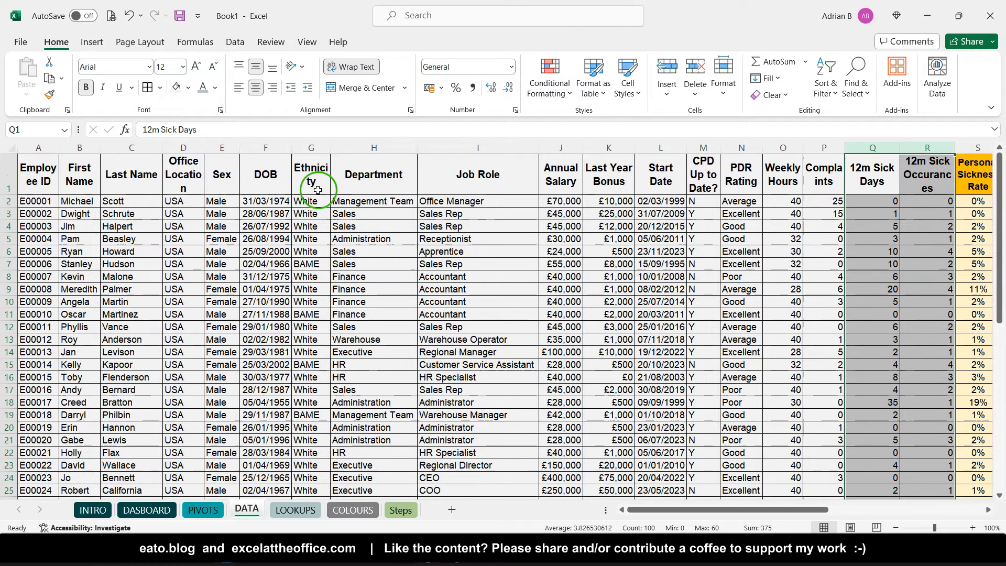
pyautogui.hscroll(4, 441, 190)
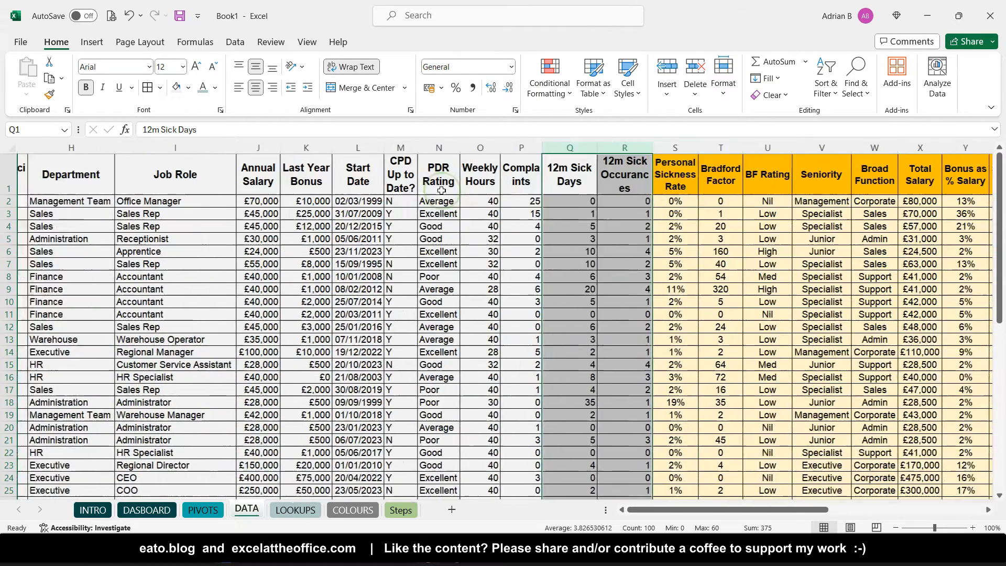
pyautogui.click(585, 167)
pyautogui.hscroll(3, 586, 166)
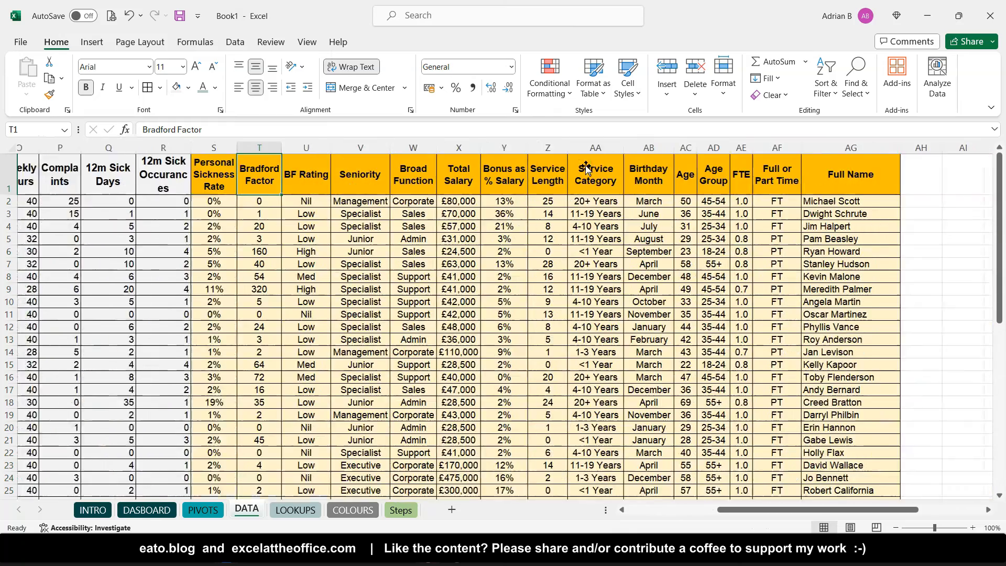
# Step: Turn on filters for the column headers, starting from the Employee ID header in A1
pyautogui.hscroll(-8, 585, 168)
pyautogui.click(43, 174)
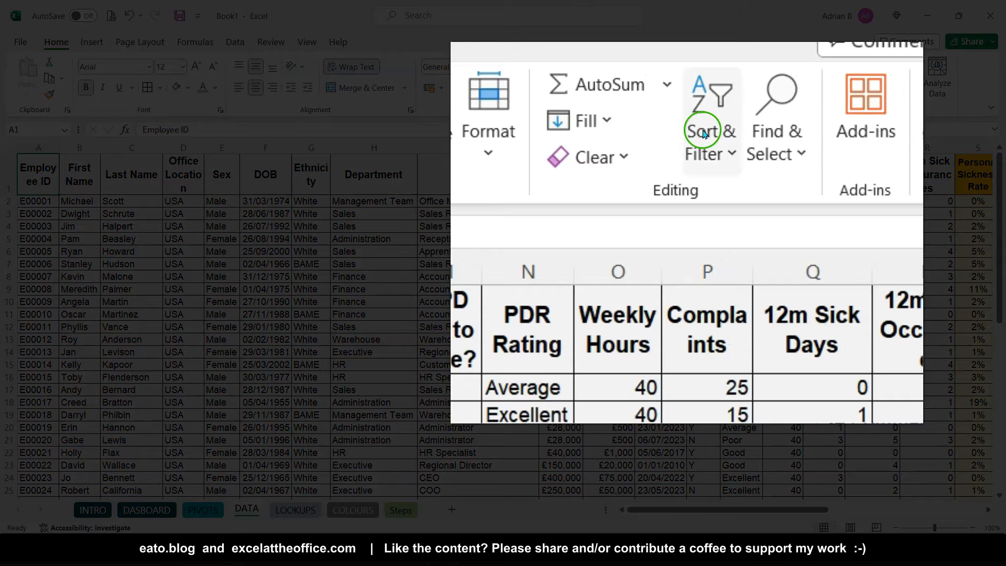
pyautogui.click(701, 135)
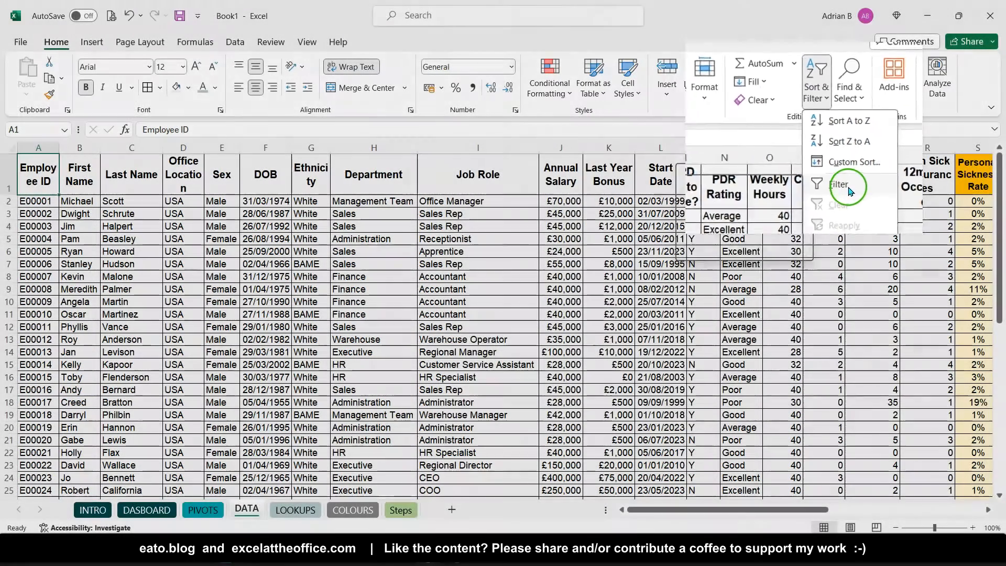
pyautogui.click(775, 325)
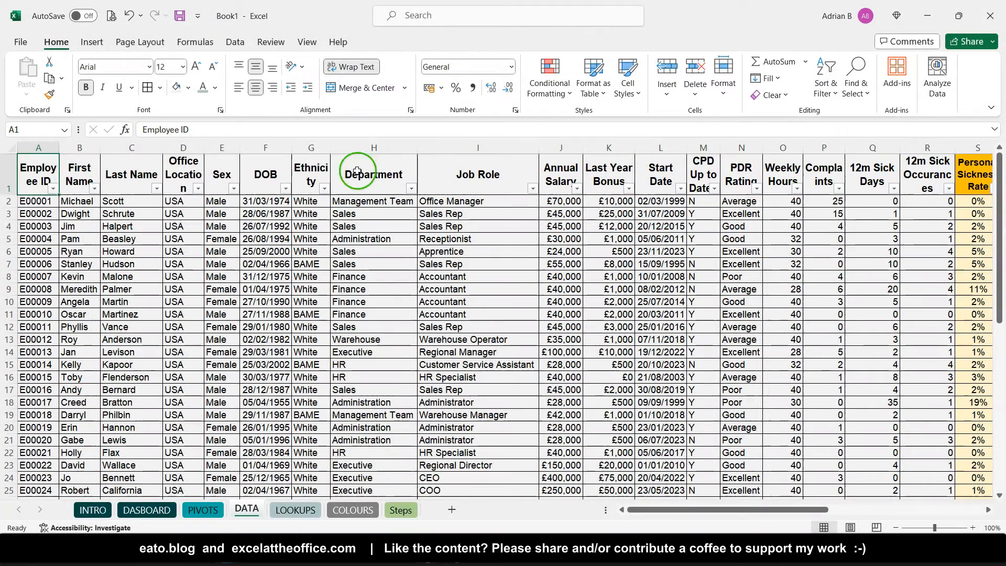
# Step: Filter the Last Name column to show only the employee in row 3
pyautogui.click(157, 188)
pyautogui.click(34, 357)
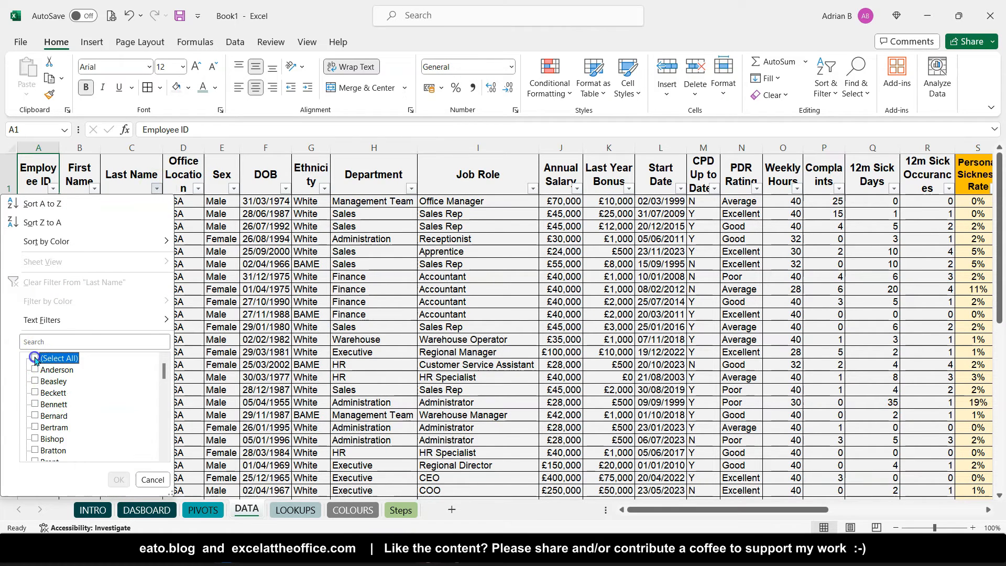
pyautogui.scroll(-15, 42, 411)
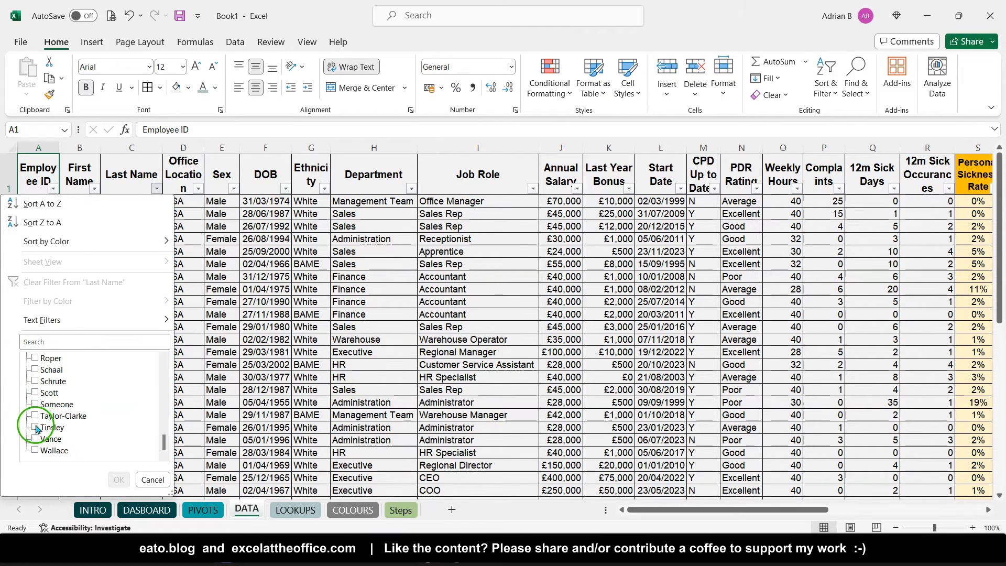
pyautogui.click(36, 382)
pyautogui.click(119, 480)
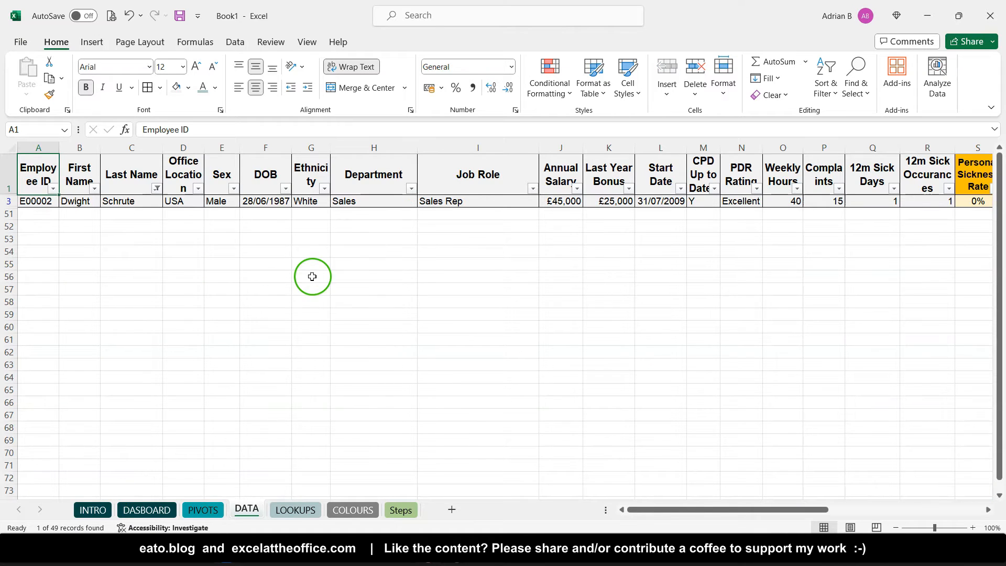
# Step: Reset the Last Name filter to show all employees again
pyautogui.click(157, 188)
pyautogui.click(35, 358)
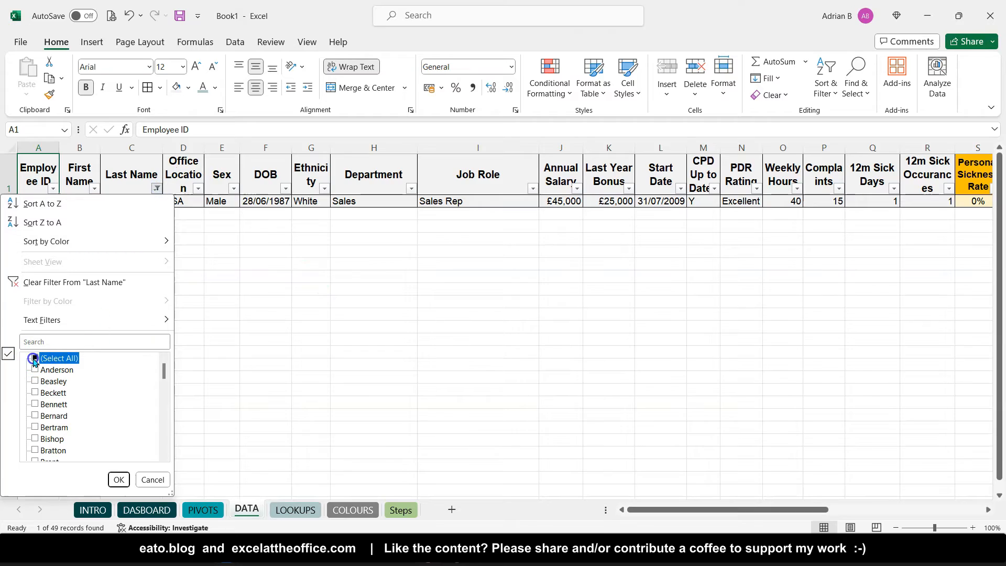
pyautogui.click(119, 479)
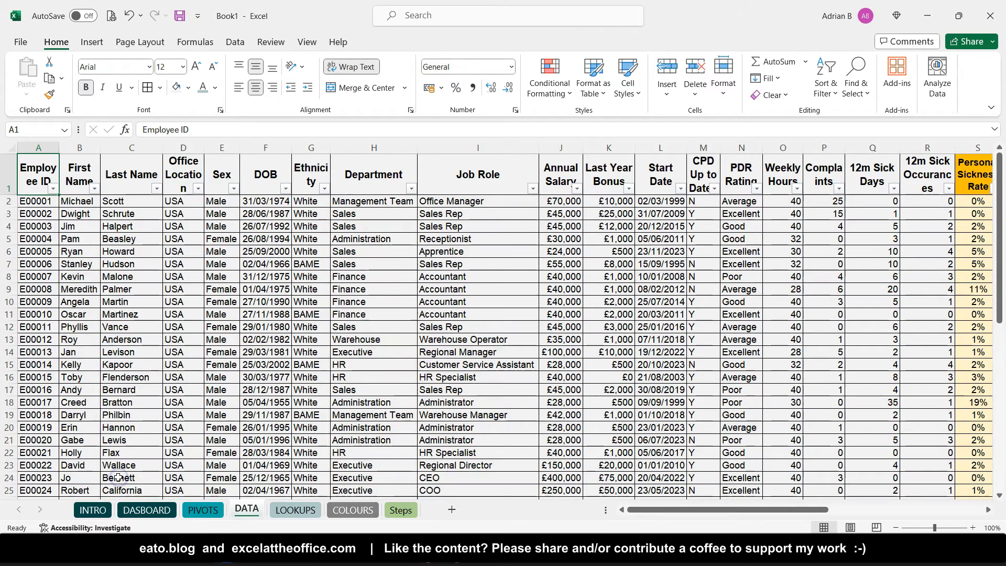
# Step: Look over the whole data set, from Employee ID across to Full Name and down through the employee rows
pyautogui.hscroll(10, 113, 217)
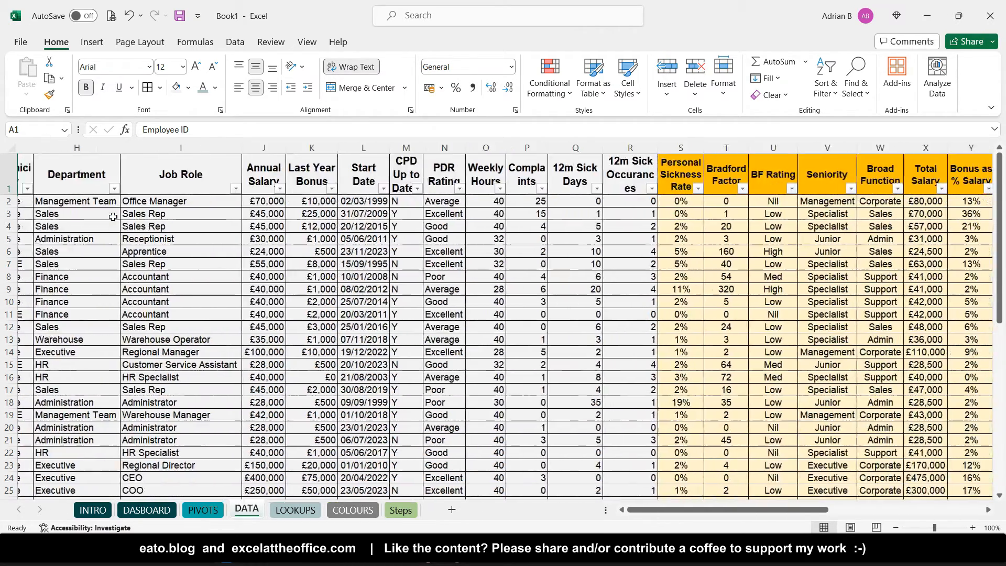
pyautogui.hscroll(-10, 112, 216)
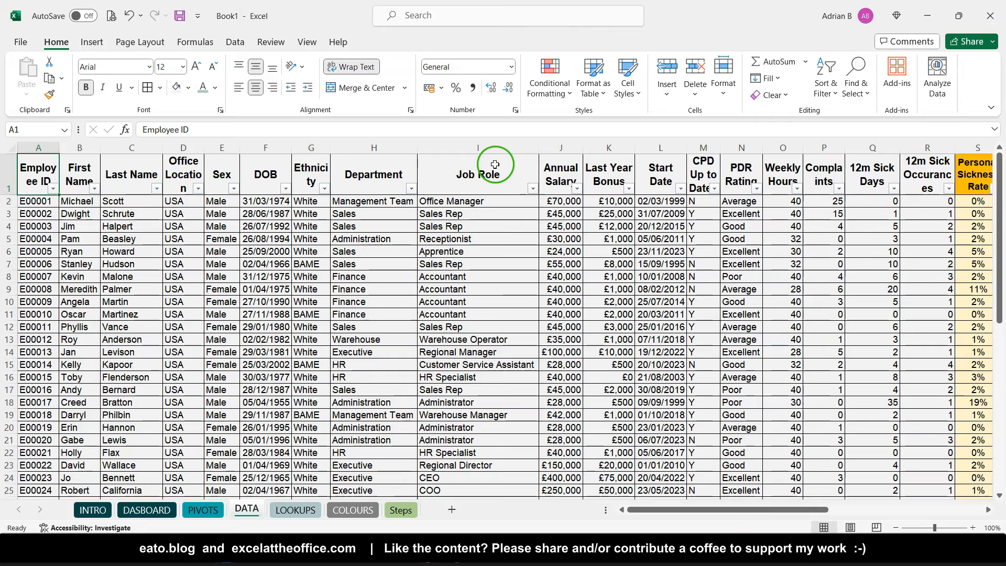
pyautogui.hscroll(10, 390, 173)
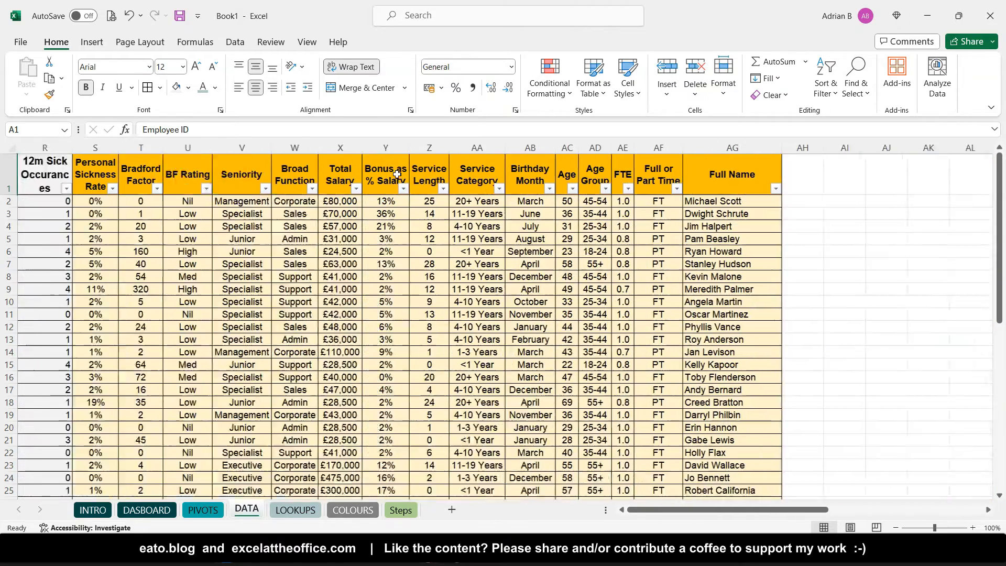
pyautogui.scroll(-9, 396, 175)
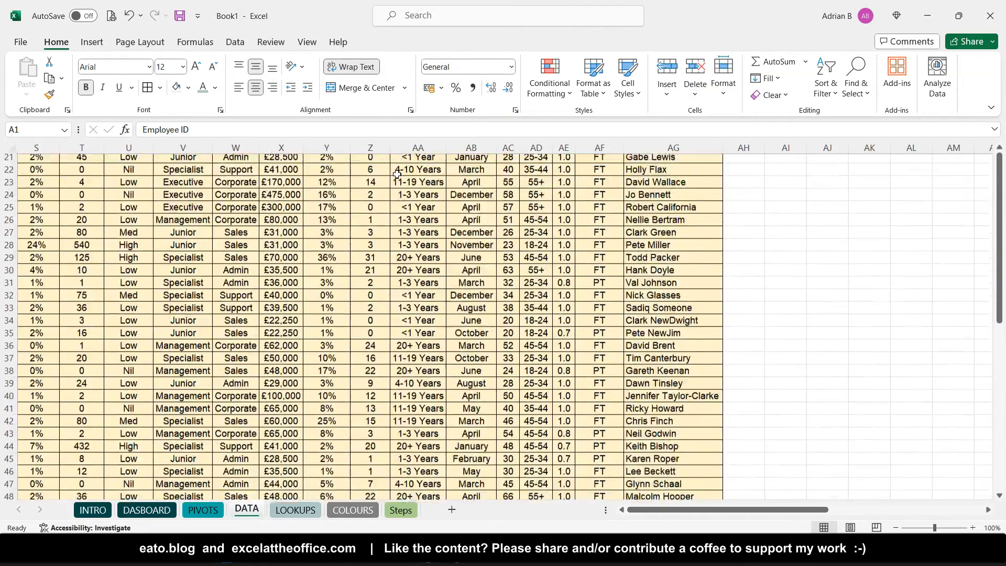
pyautogui.scroll(1, 397, 175)
pyautogui.scroll(-3, 397, 175)
pyautogui.hscroll(-5, 396, 175)
pyautogui.scroll(2, 397, 174)
pyautogui.hscroll(-5, 397, 175)
pyautogui.scroll(9, 397, 174)
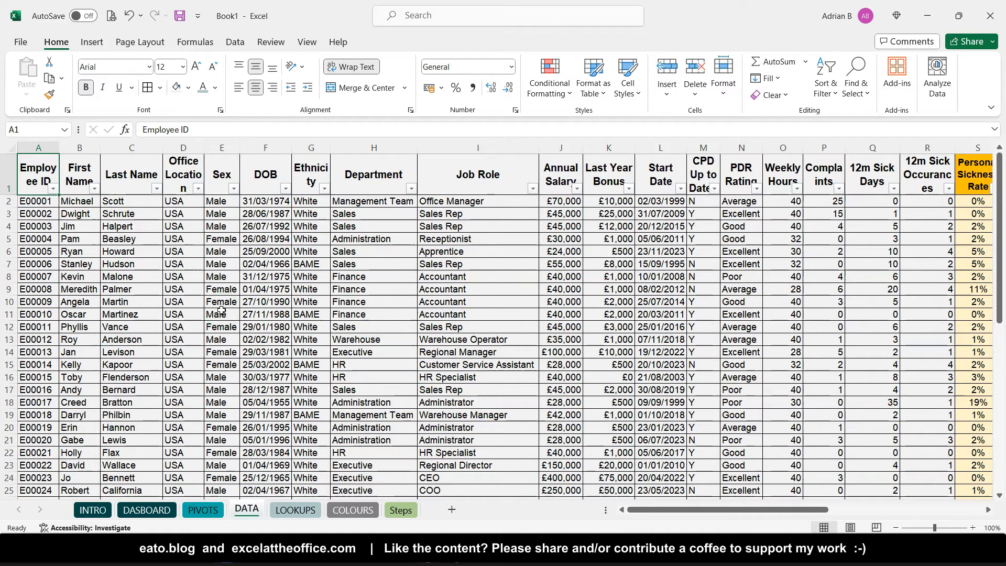
# Step: Select the data range A1:AG50, followed by the blank cells in rows 51 to 53 directly beneath it
pyautogui.moveTo(30, 164); pyautogui.dragTo(892, 472)
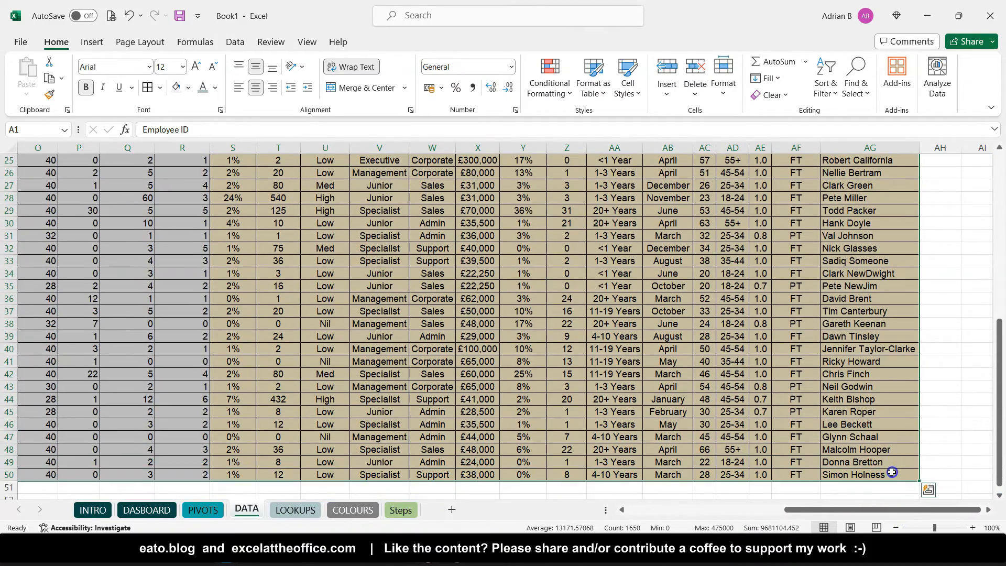
pyautogui.scroll(-4, 892, 472)
pyautogui.click(875, 330)
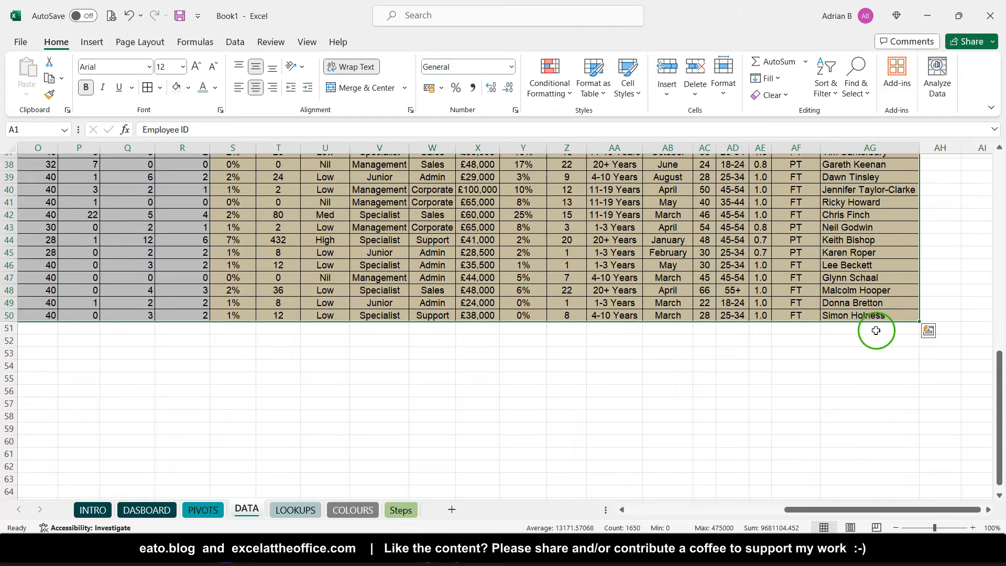
pyautogui.moveTo(876, 328); pyautogui.dragTo(21, 355)
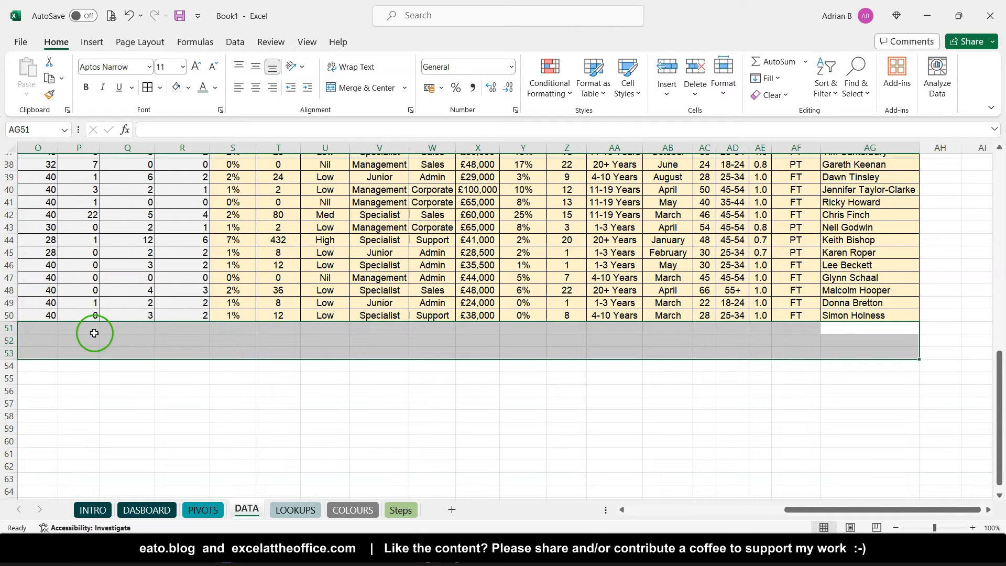
pyautogui.hscroll(-4, 89, 336)
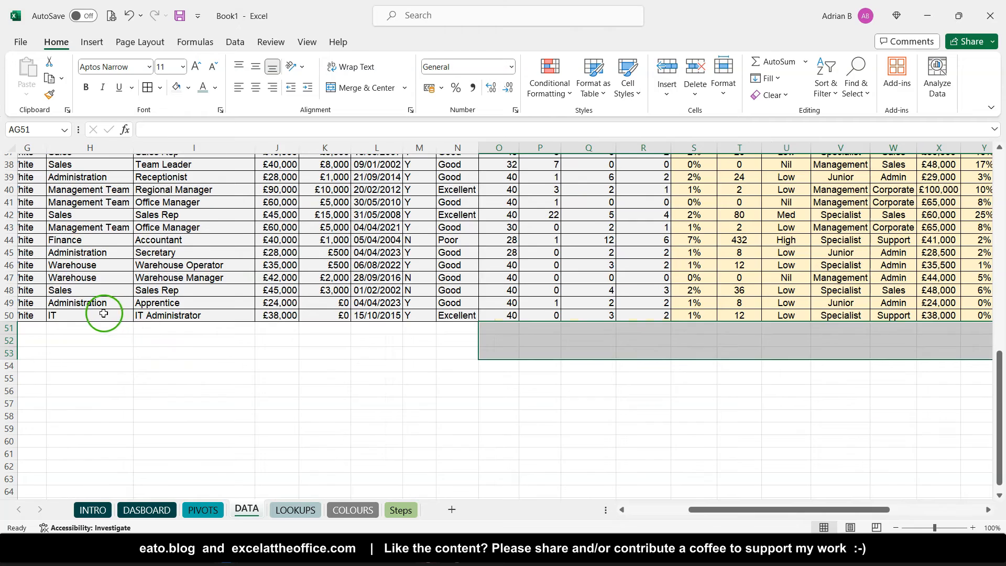
pyautogui.hscroll(-2, 103, 314)
pyautogui.hscroll(-2, 103, 313)
# Step: Select the entire blank rows 51 to 54 below the last employee, and return to a cell in the data
pyautogui.moveTo(38, 315); pyautogui.dragTo(274, 175)
pyautogui.click(209, 199)
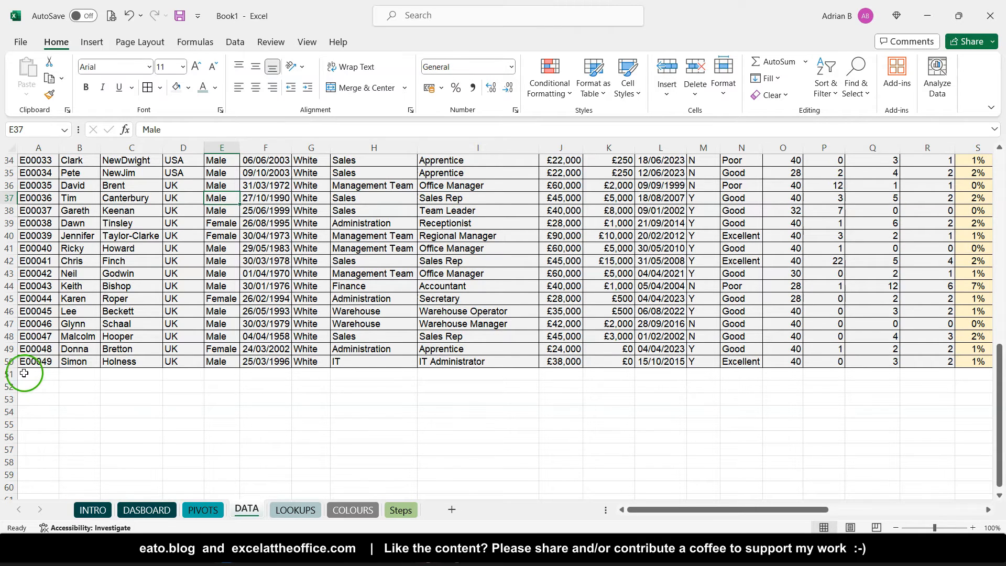
pyautogui.moveTo(10, 374); pyautogui.dragTo(11, 411)
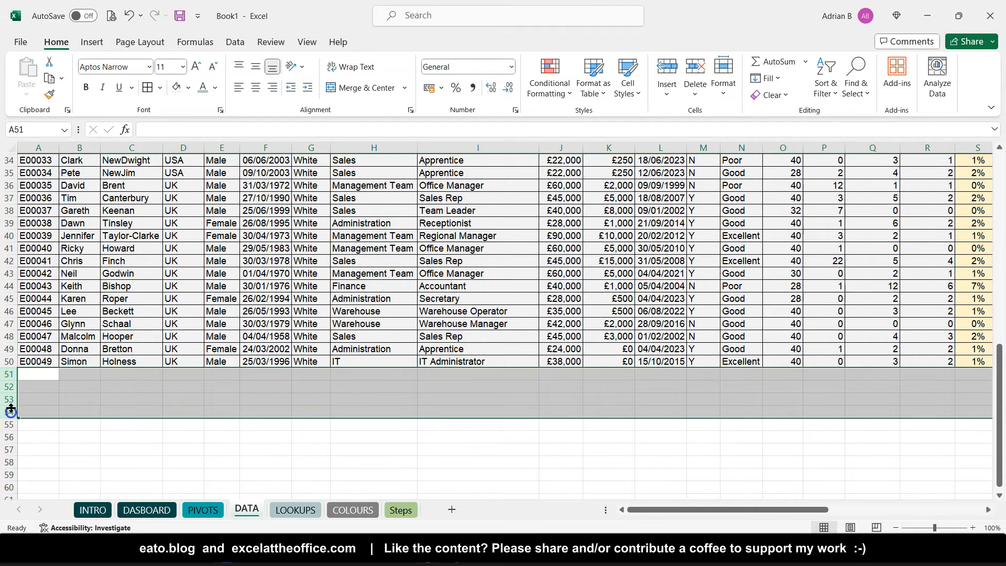
pyautogui.click(92, 334)
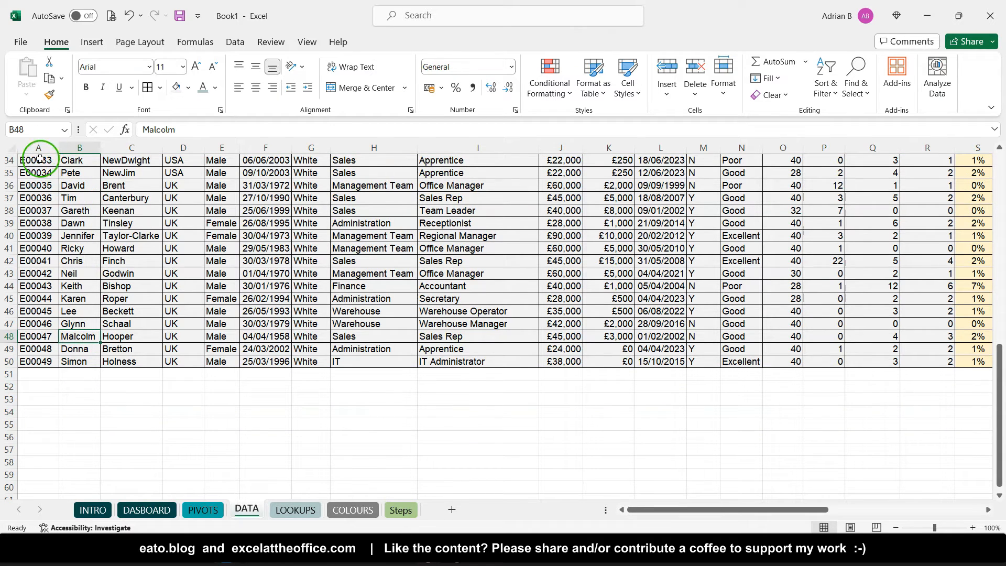
# Step: Select the source data A1:R50, followed by the entire columns A to R, and examine the blank rows they include
pyautogui.moveTo(37, 361); pyautogui.dragTo(910, 171)
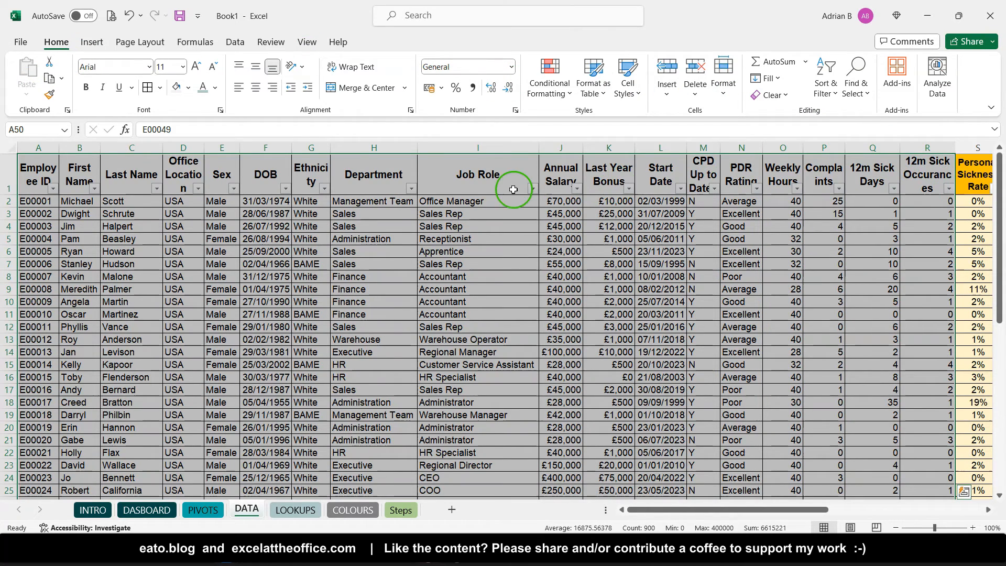
pyautogui.moveTo(38, 148); pyautogui.dragTo(930, 148)
pyautogui.scroll(-1, 663, 372)
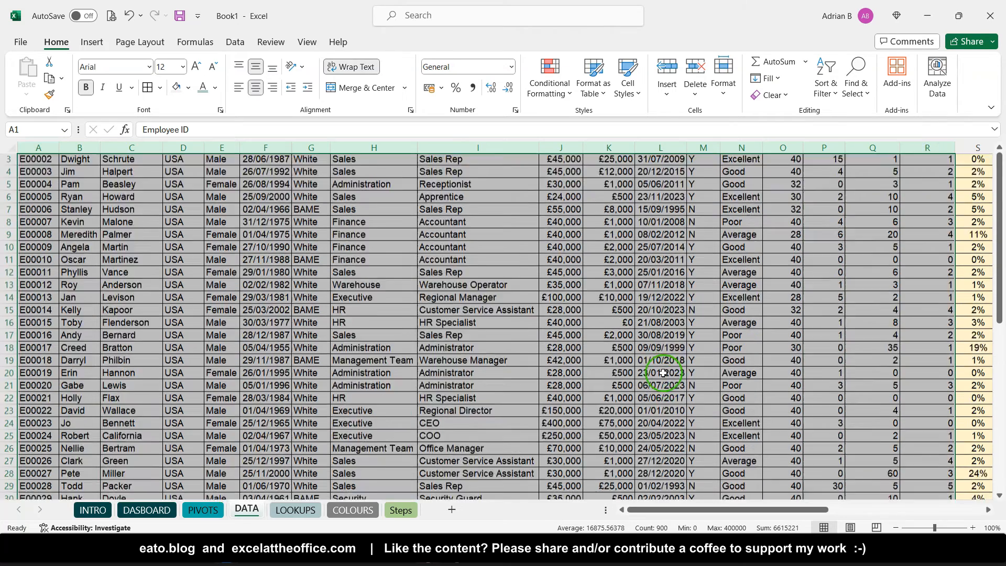
pyautogui.scroll(-15, 663, 373)
pyautogui.scroll(4, 218, 245)
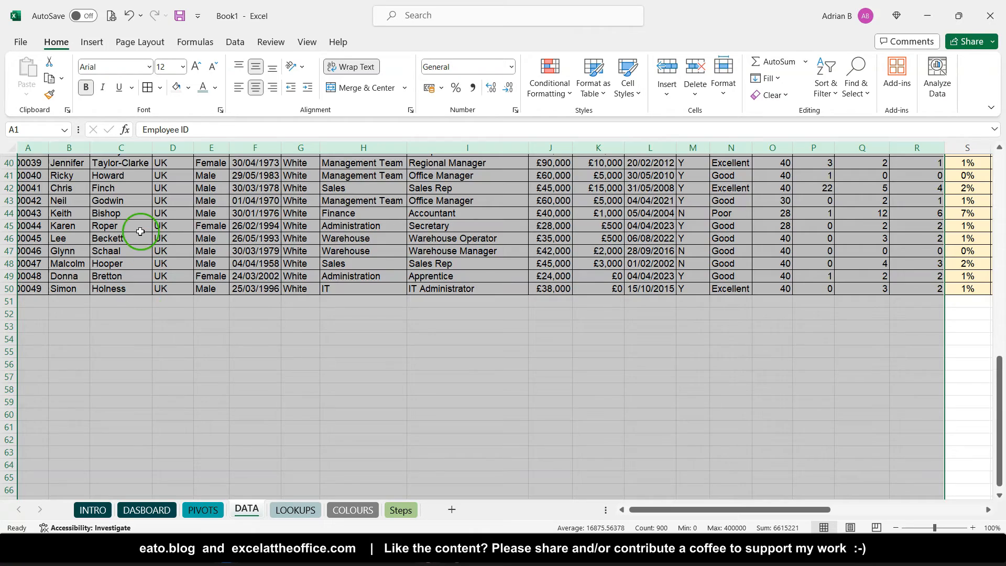
pyautogui.scroll(13, 140, 231)
# Step: Convert the range A1:AG50 into a table with headers
pyautogui.click(35, 180)
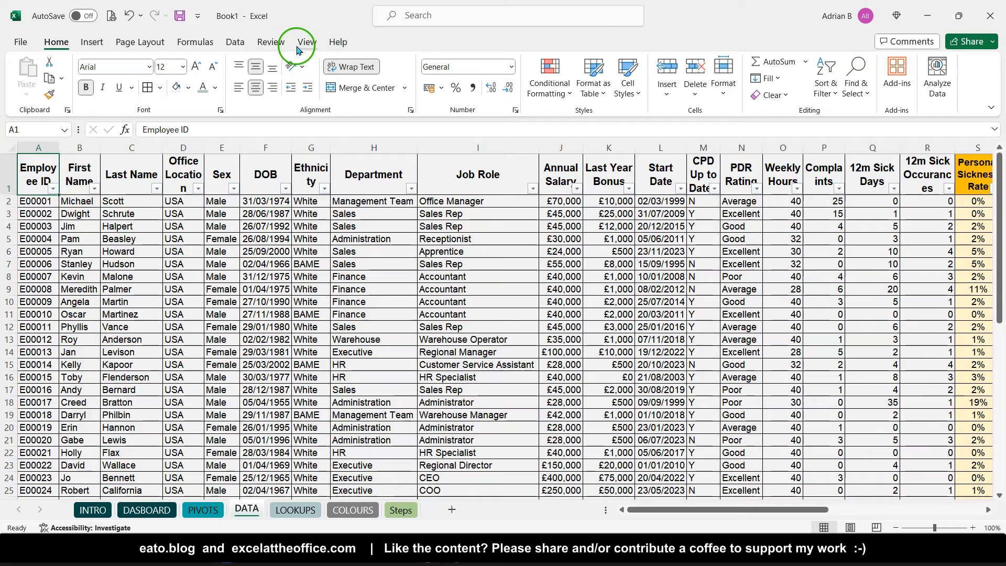
pyautogui.click(92, 42)
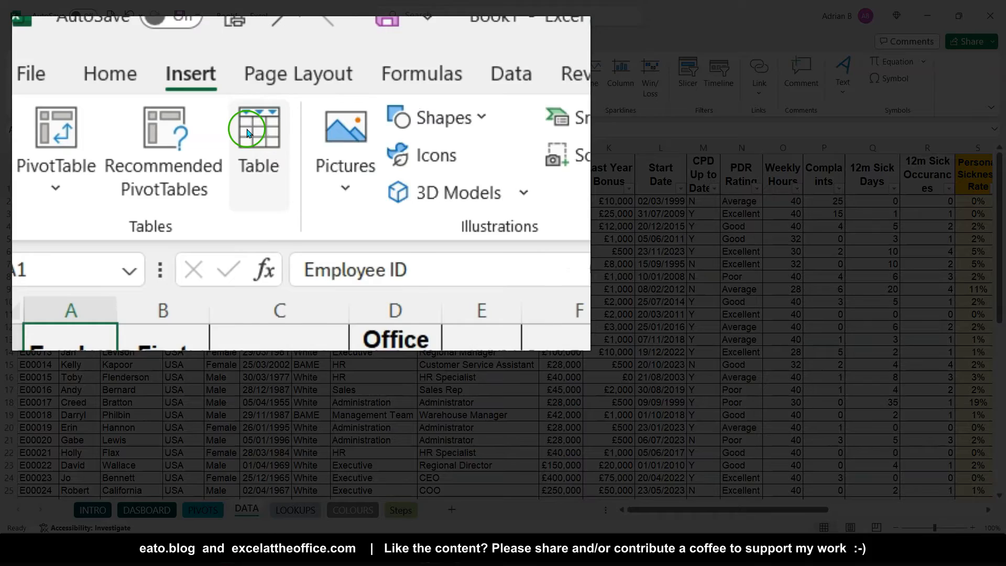
pyautogui.click(247, 131)
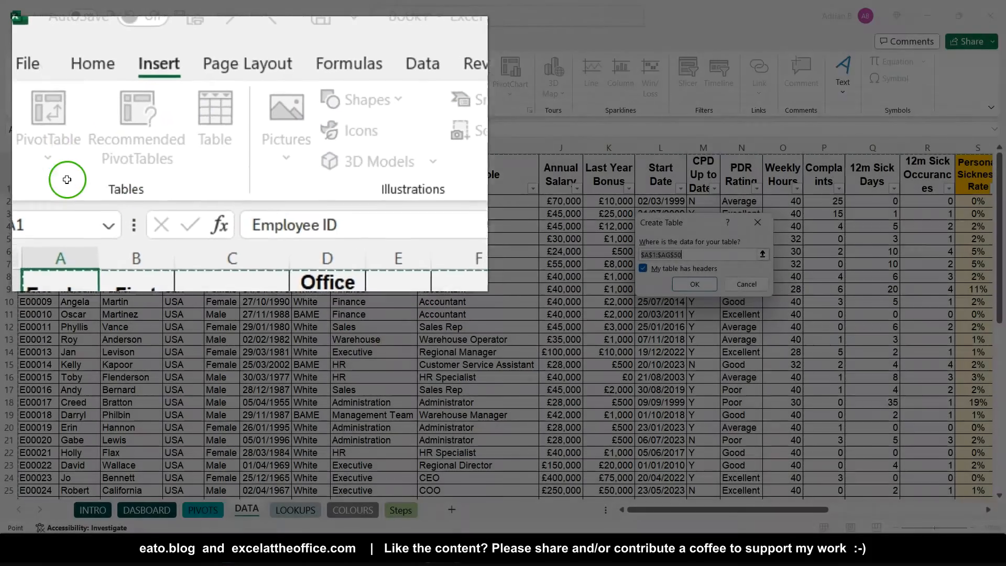
pyautogui.hscroll(3, 230, 201)
pyautogui.hscroll(10, 231, 201)
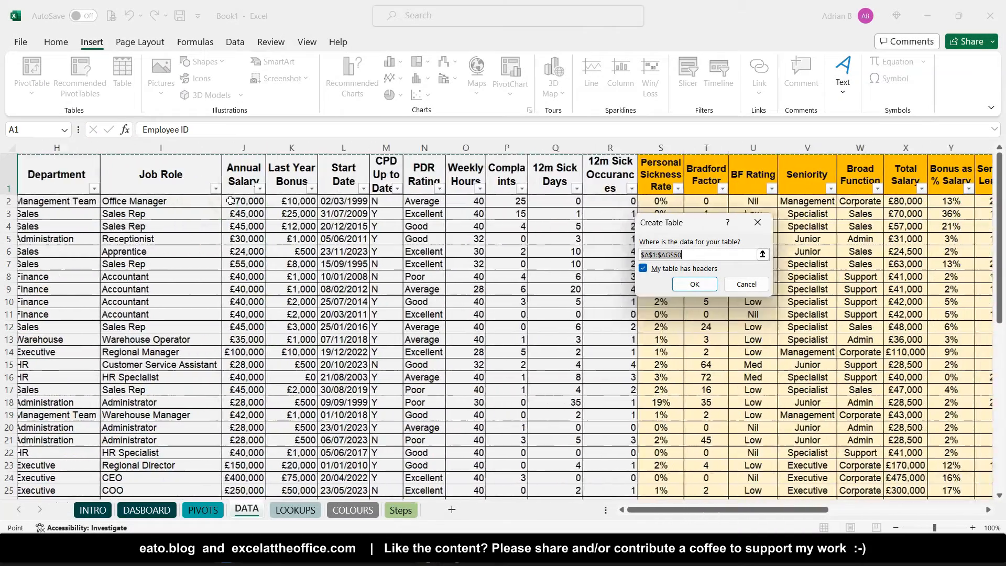
pyautogui.hscroll(1, 350, 179)
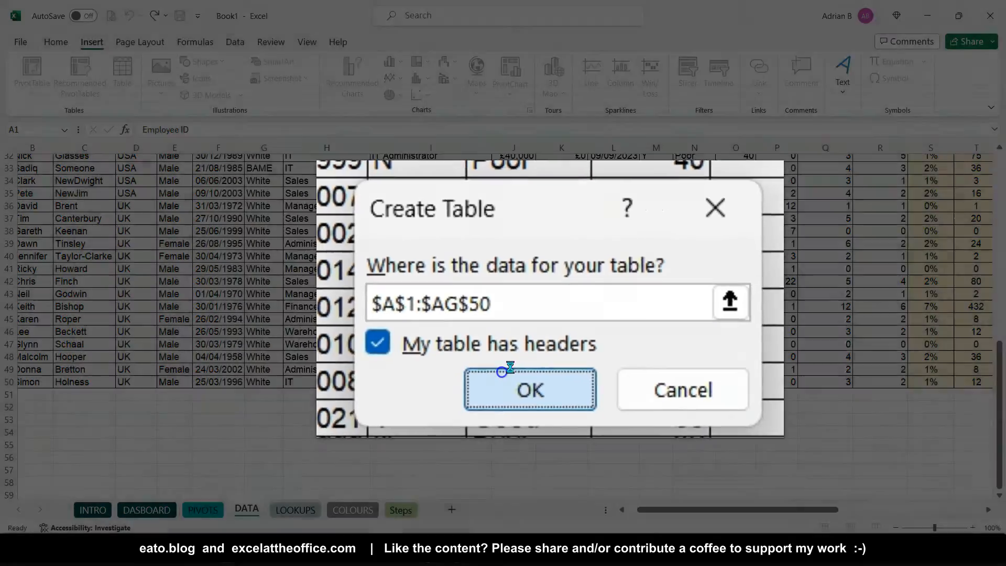
pyautogui.click(456, 401)
pyautogui.scroll(10, 602, 273)
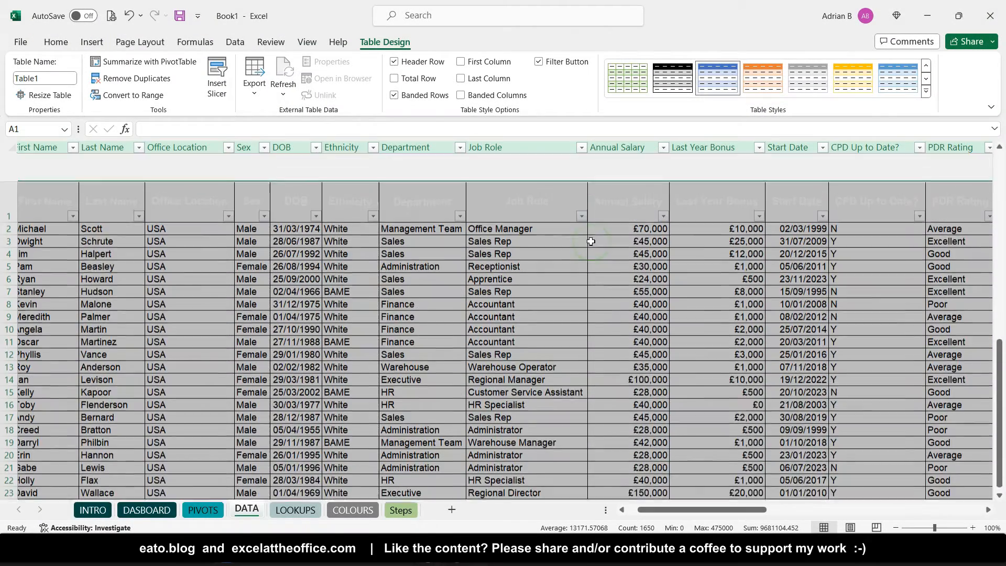
pyautogui.hscroll(2, 590, 241)
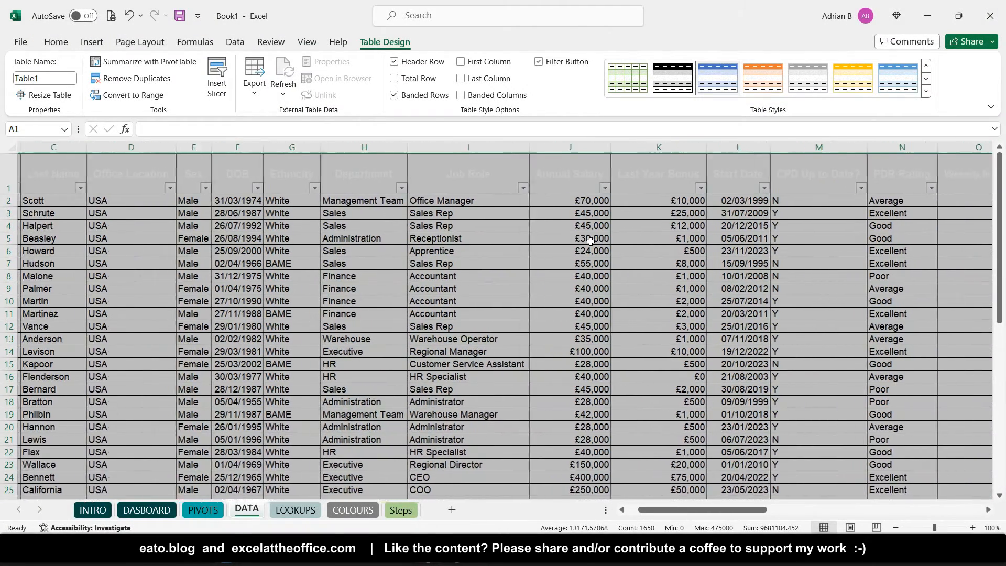
pyautogui.hscroll(-2, 590, 240)
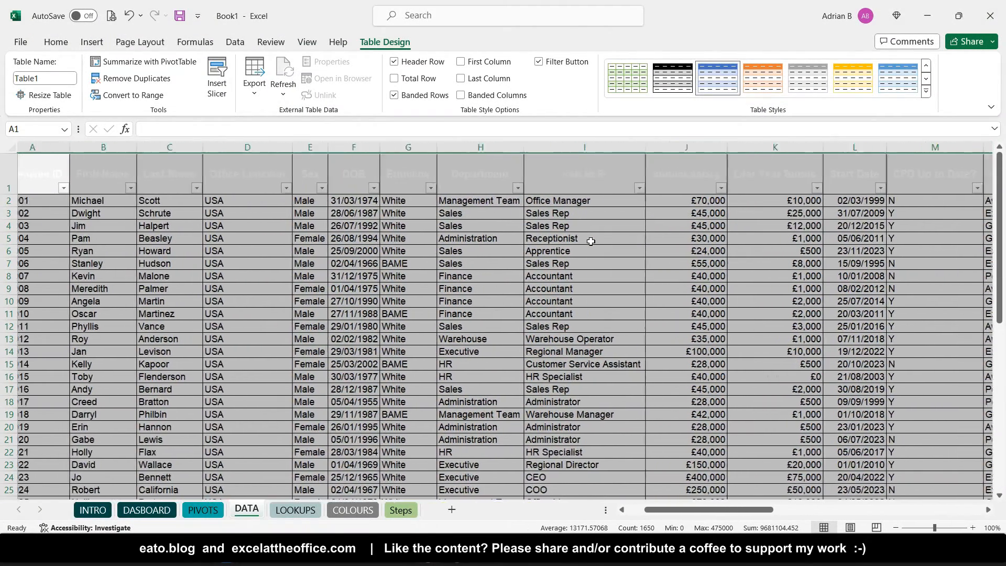
# Step: Apply the plain, uncoloured Light table style to the employee table so the header text is readable
pyautogui.hscroll(4, 566, 244)
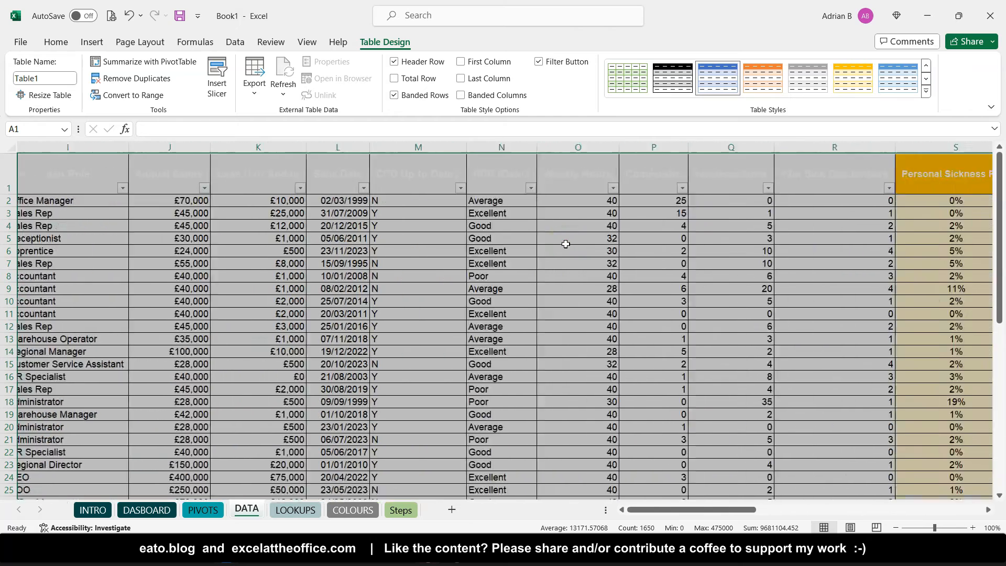
pyautogui.hscroll(2, 565, 244)
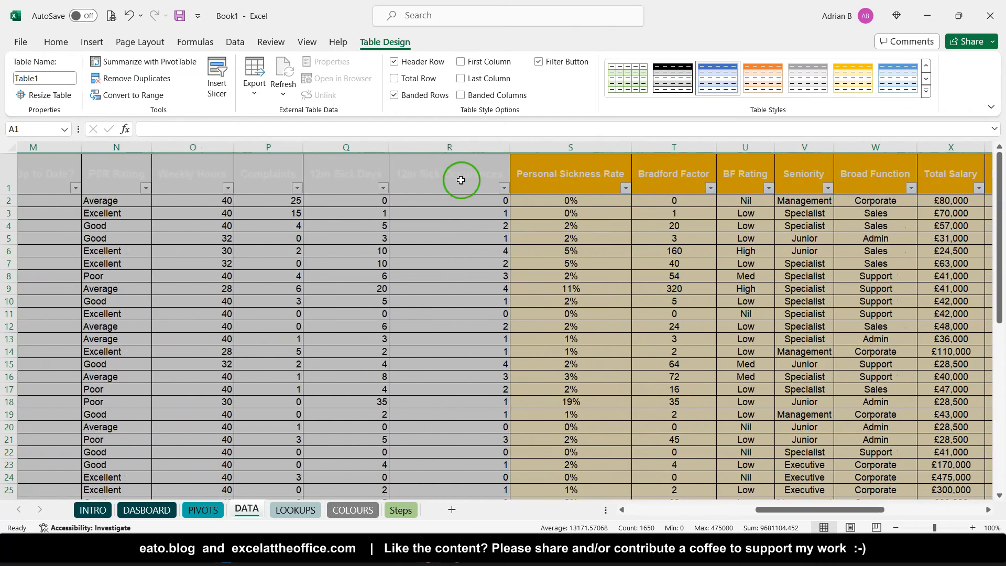
pyautogui.click(461, 180)
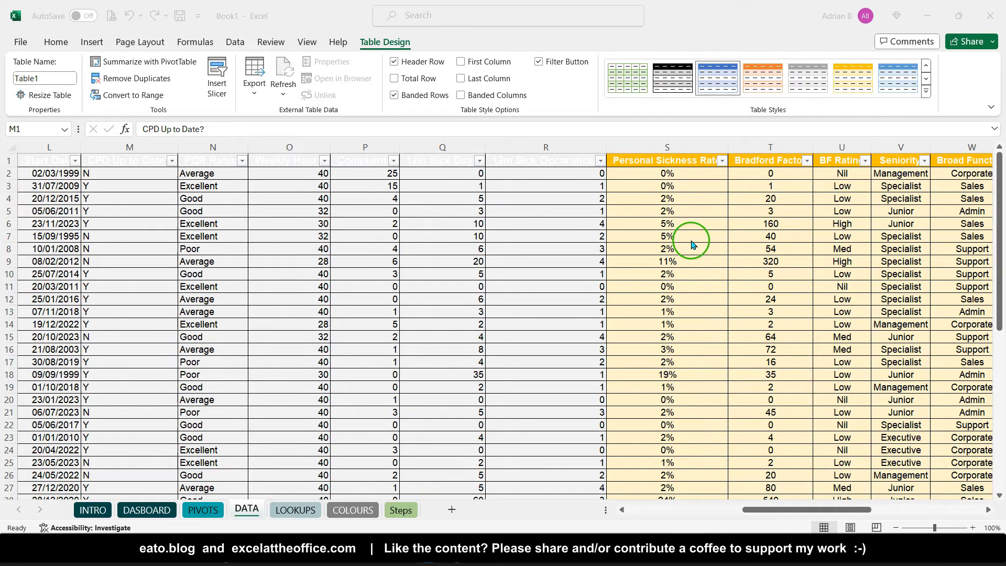
pyautogui.click(926, 93)
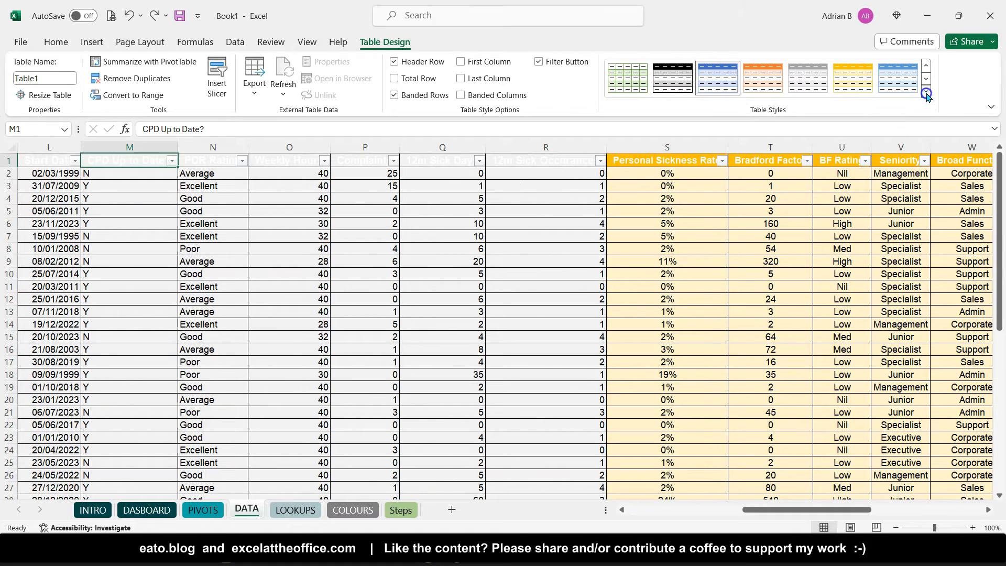
pyautogui.click(926, 93)
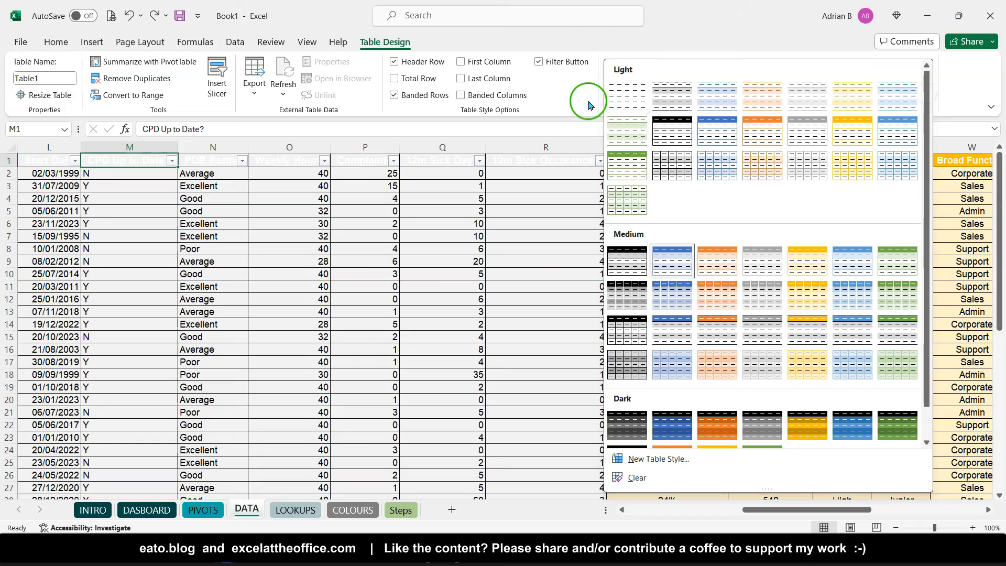
pyautogui.click(622, 100)
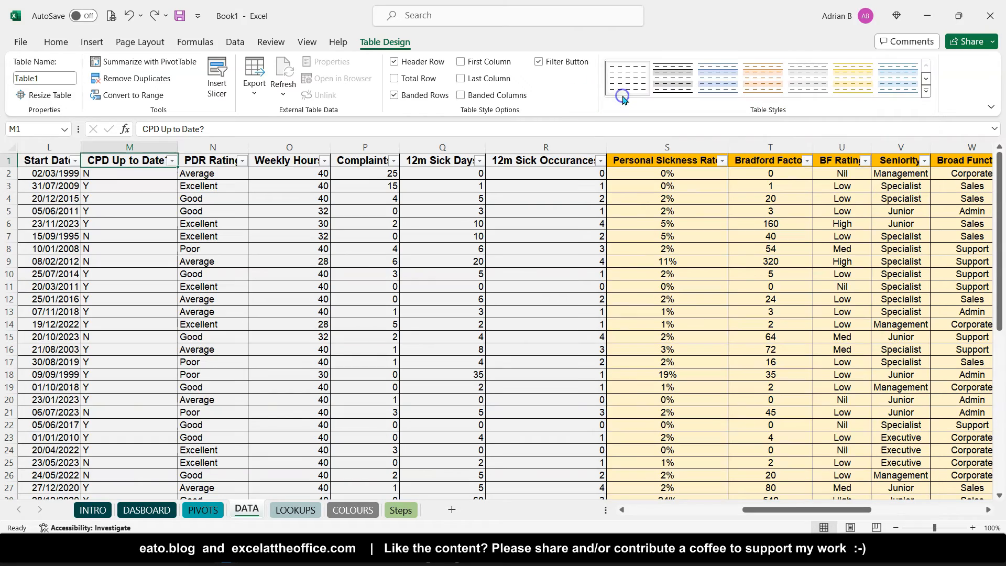
# Step: Select the whole header row 1 and examine the headings and column widths across the table
pyautogui.hscroll(5, 572, 207)
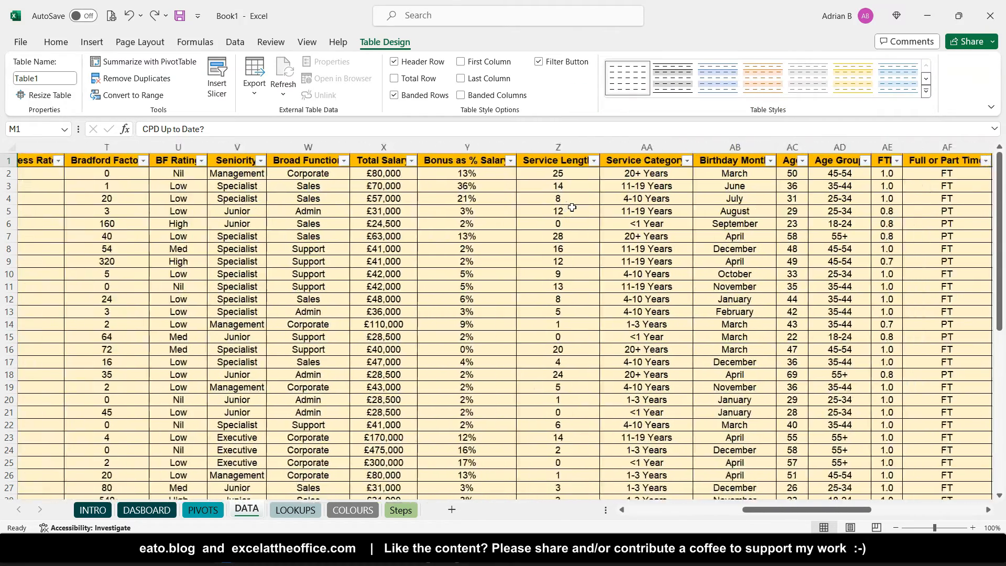
pyautogui.hscroll(-3, 572, 207)
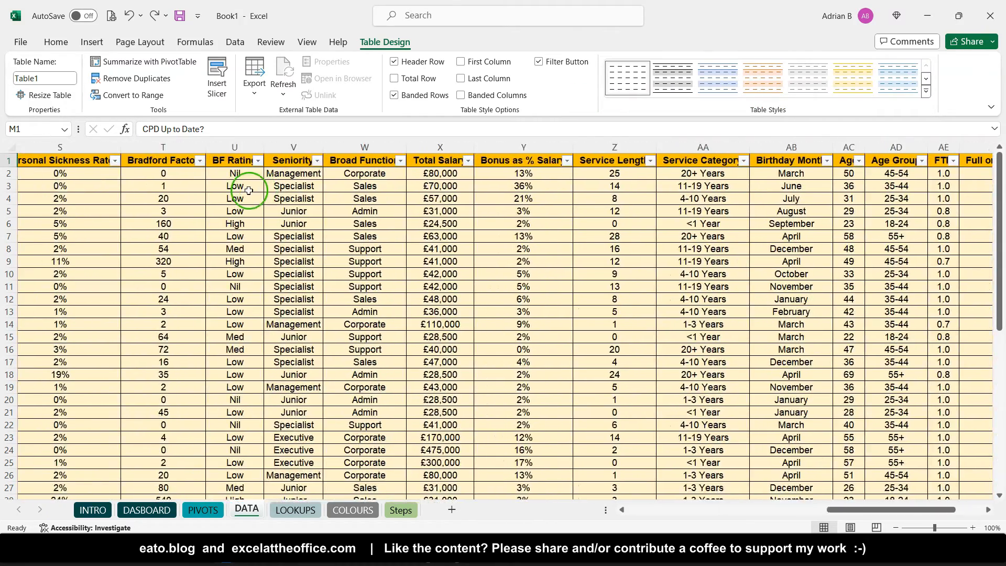
pyautogui.click(15, 161)
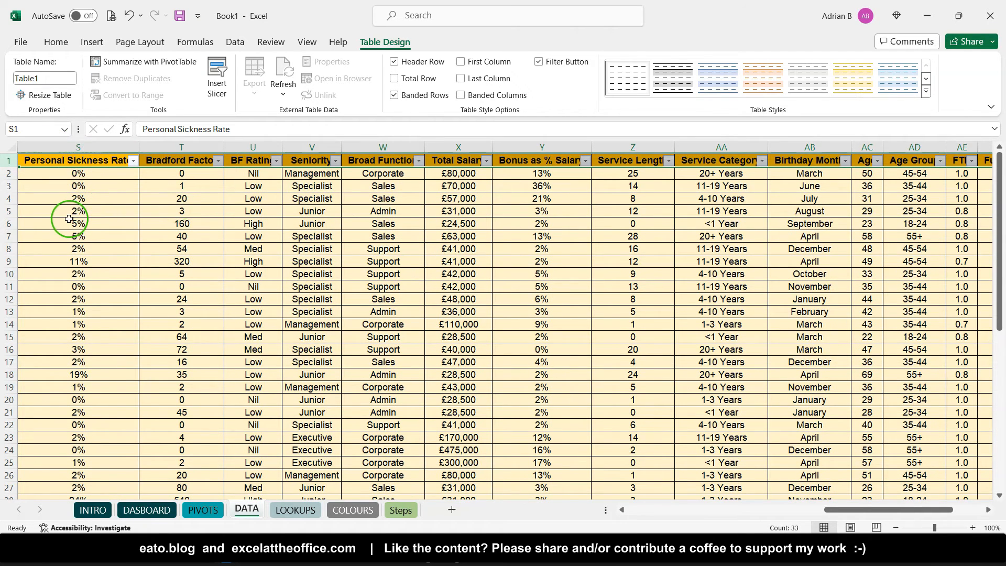
pyautogui.hscroll(-4, 68, 219)
pyautogui.hscroll(-5, 68, 218)
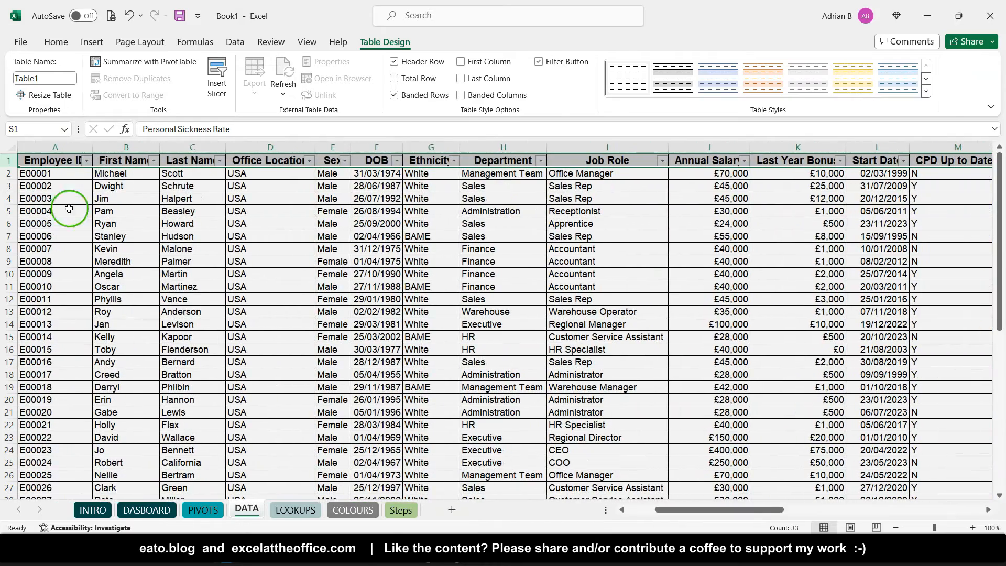
pyautogui.hscroll(4, 228, 167)
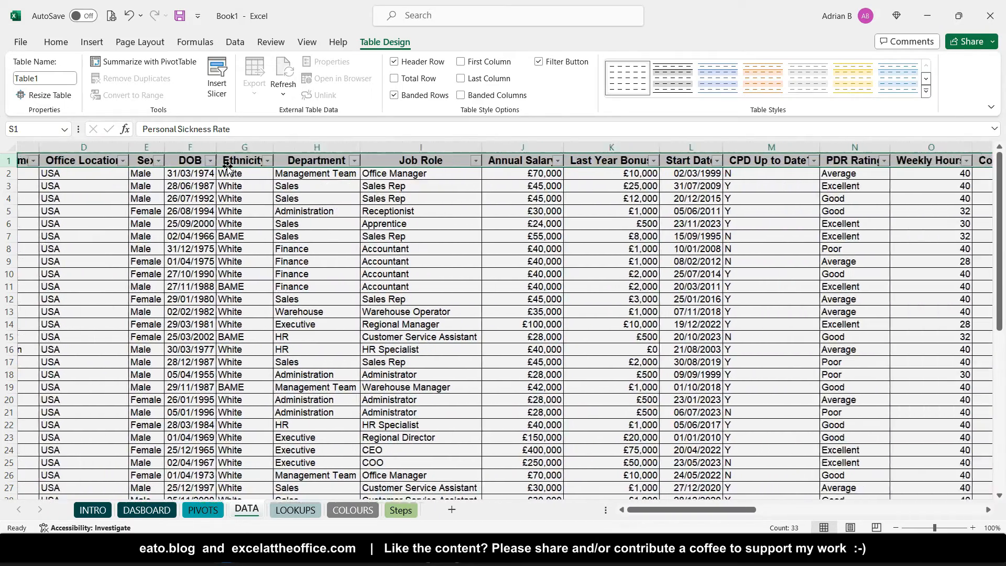
pyautogui.hscroll(1, 228, 167)
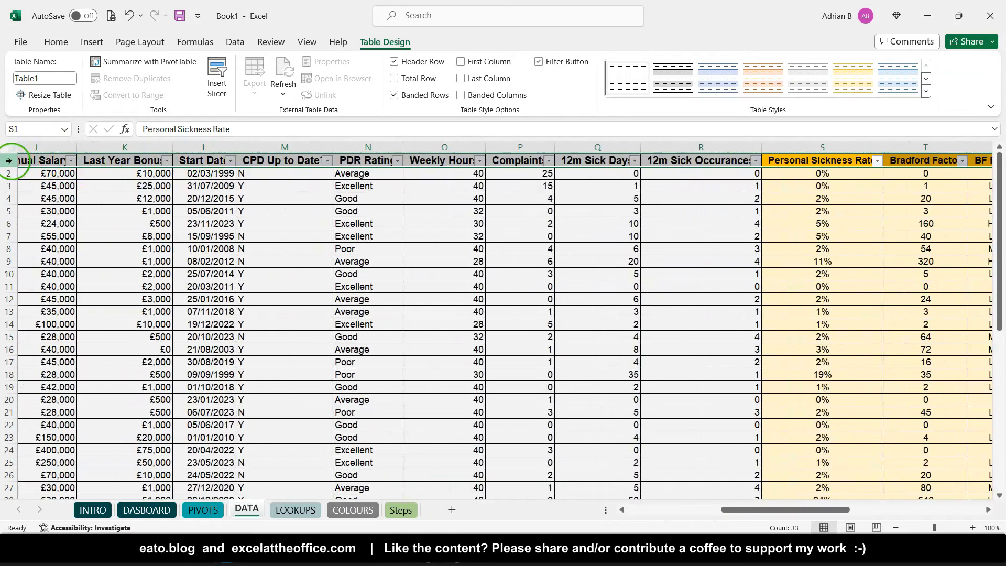
pyautogui.click(12, 161)
pyautogui.hscroll(3, 439, 174)
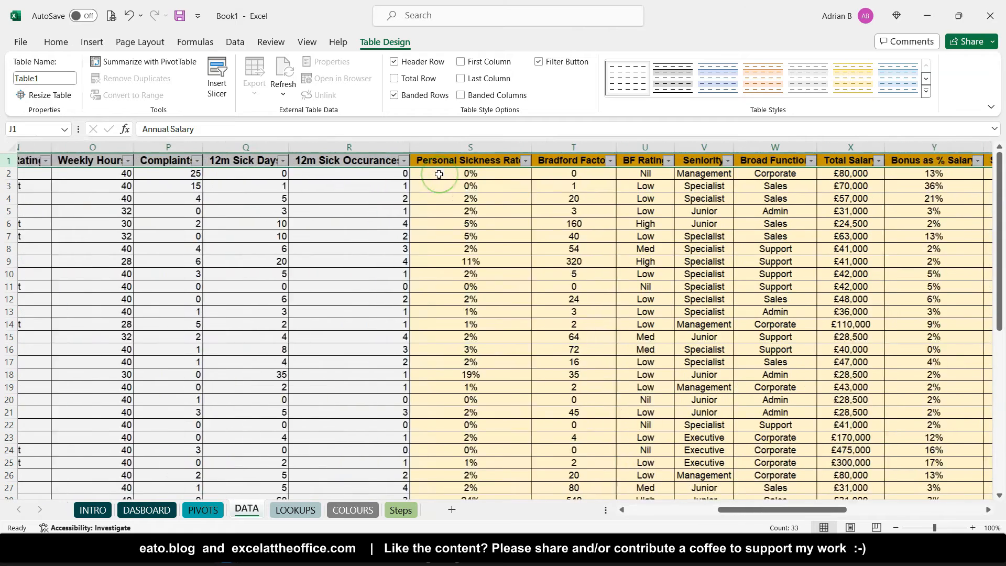
# Step: Narrow the 12m Sick Occurances, Personal Sickness Rate, Bradford Factor, Broad Function and Bonus as % Salary columns so their headings wrap
pyautogui.click(277, 149)
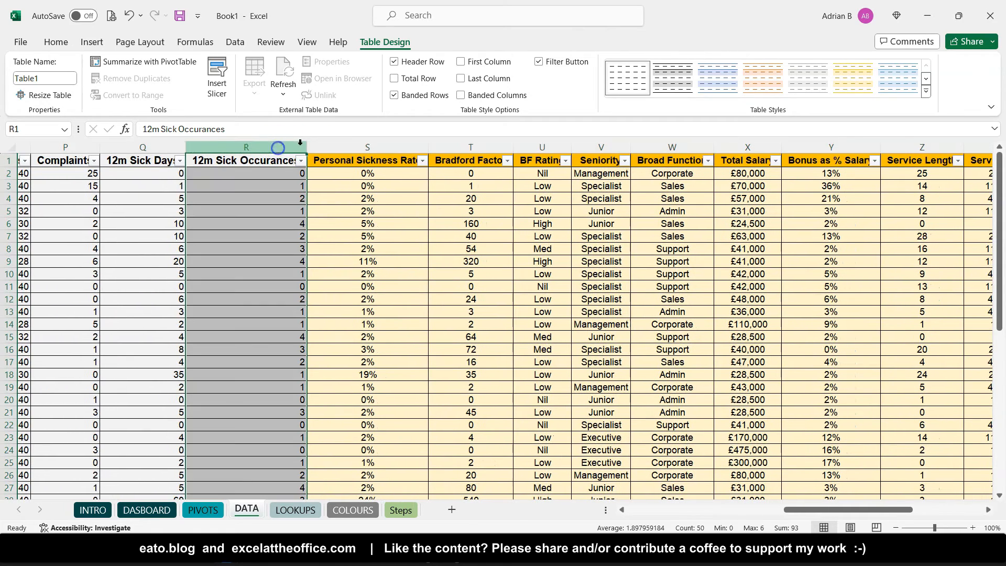
pyautogui.moveTo(306, 148); pyautogui.dragTo(258, 148)
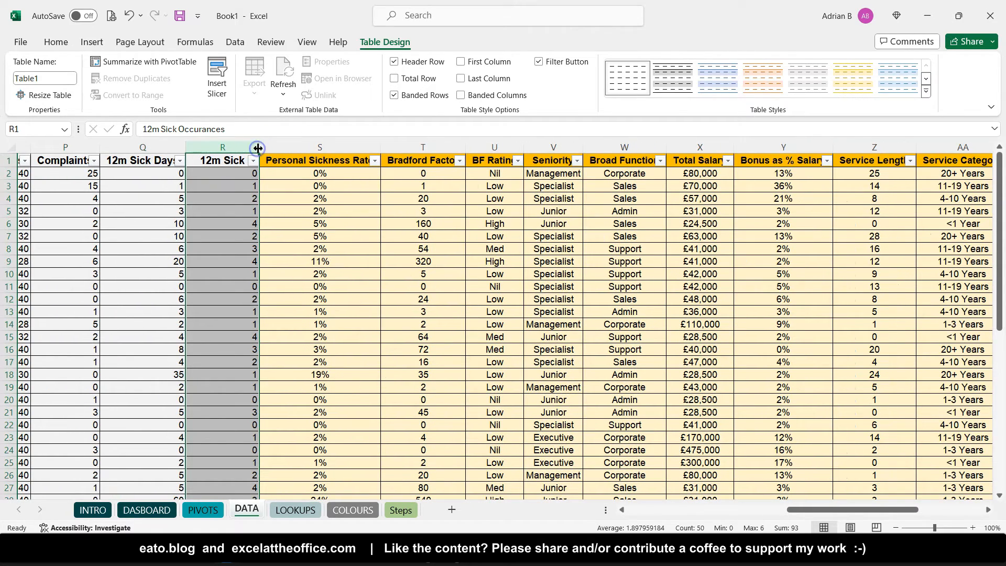
pyautogui.moveTo(381, 148); pyautogui.dragTo(342, 146)
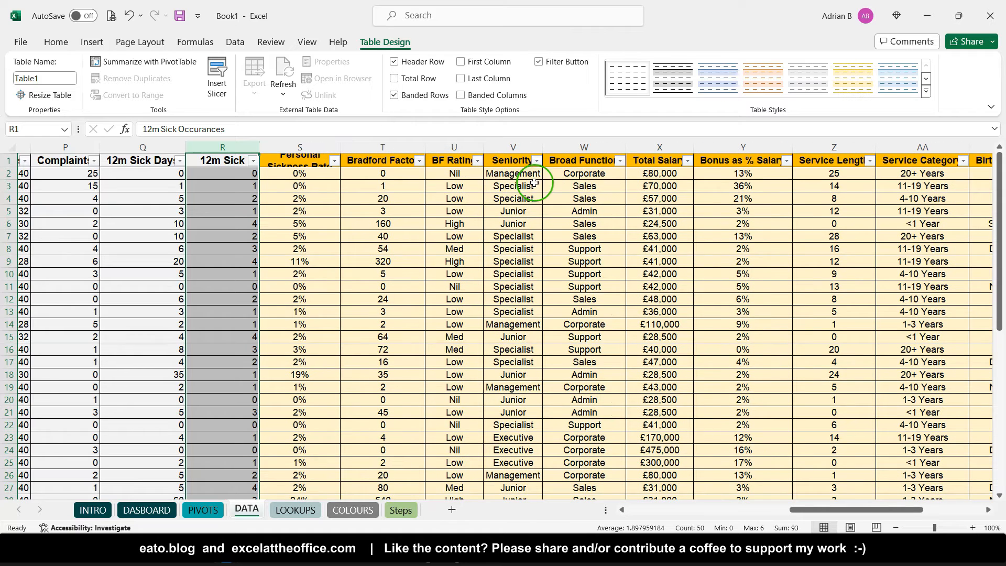
pyautogui.moveTo(425, 148); pyautogui.dragTo(402, 150)
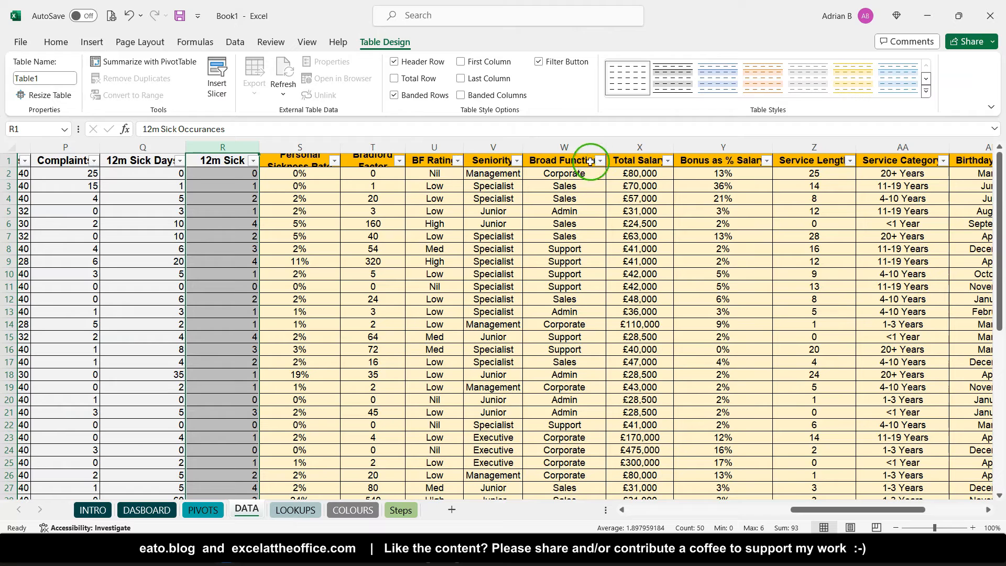
pyautogui.moveTo(603, 148); pyautogui.dragTo(606, 147)
pyautogui.moveTo(590, 147); pyautogui.dragTo(591, 148)
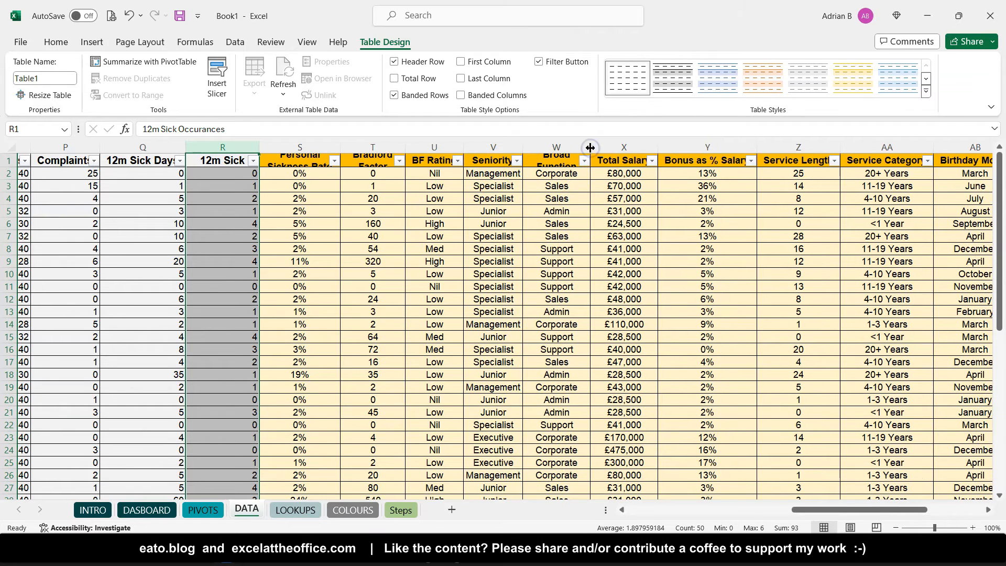
pyautogui.moveTo(756, 151); pyautogui.dragTo(723, 147)
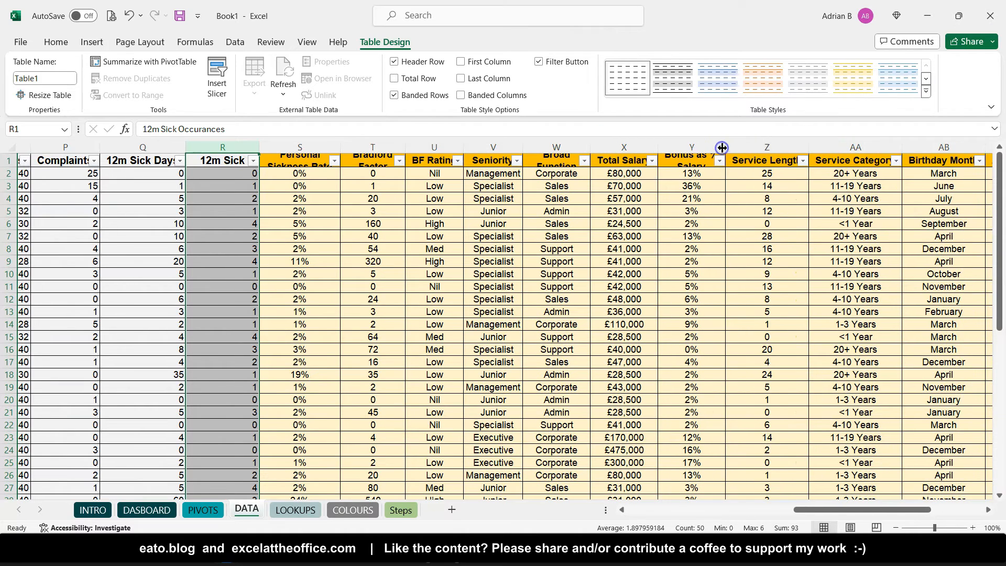
pyautogui.hscroll(6, 784, 210)
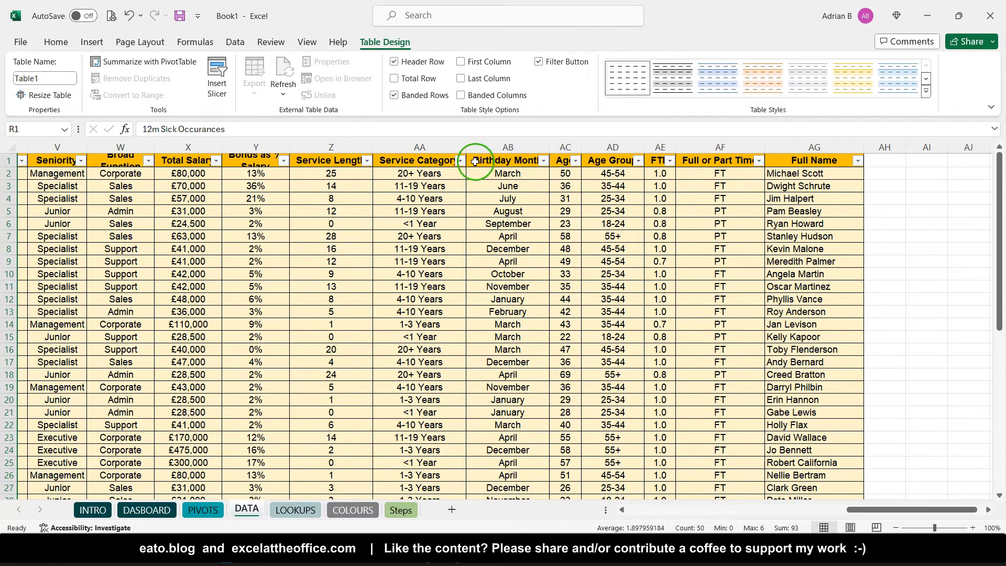
# Step: Autofit the height of header row 1 so the wrapped headings show in full, and check them across the table
pyautogui.hotkey('ctrl', 'Home')
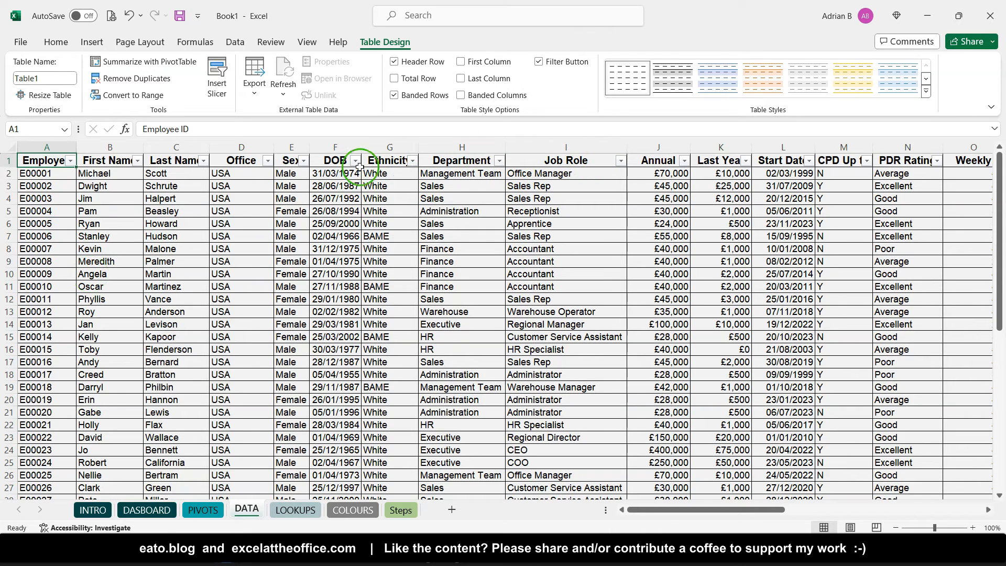
pyautogui.hscroll(6, 785, 274)
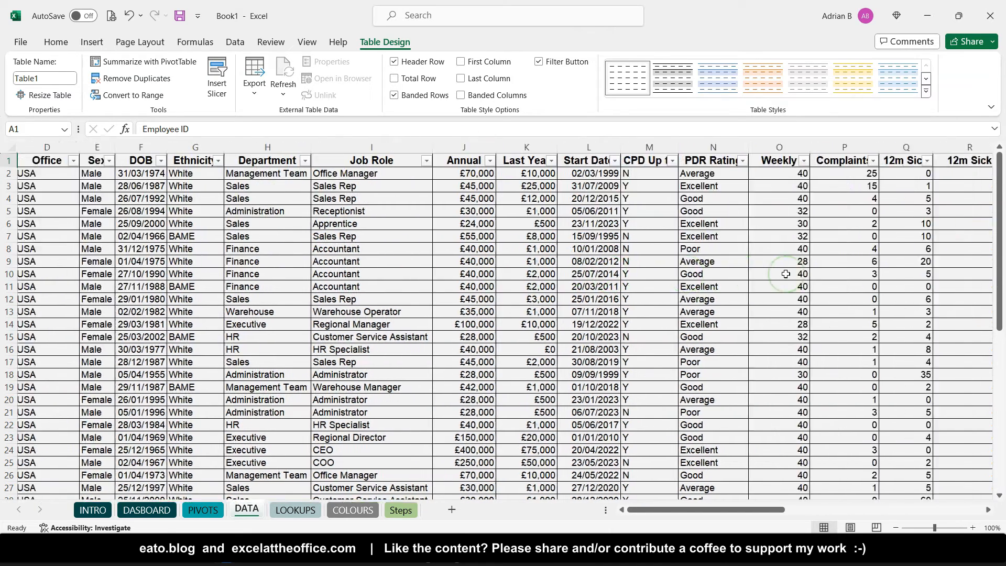
pyautogui.hscroll(-6, 785, 273)
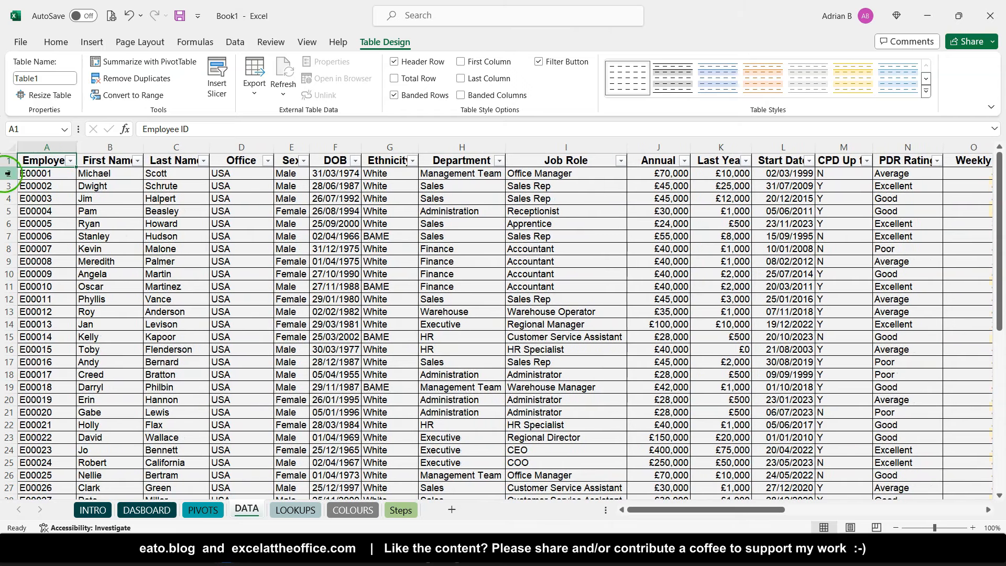
pyautogui.doubleClick(14, 166)
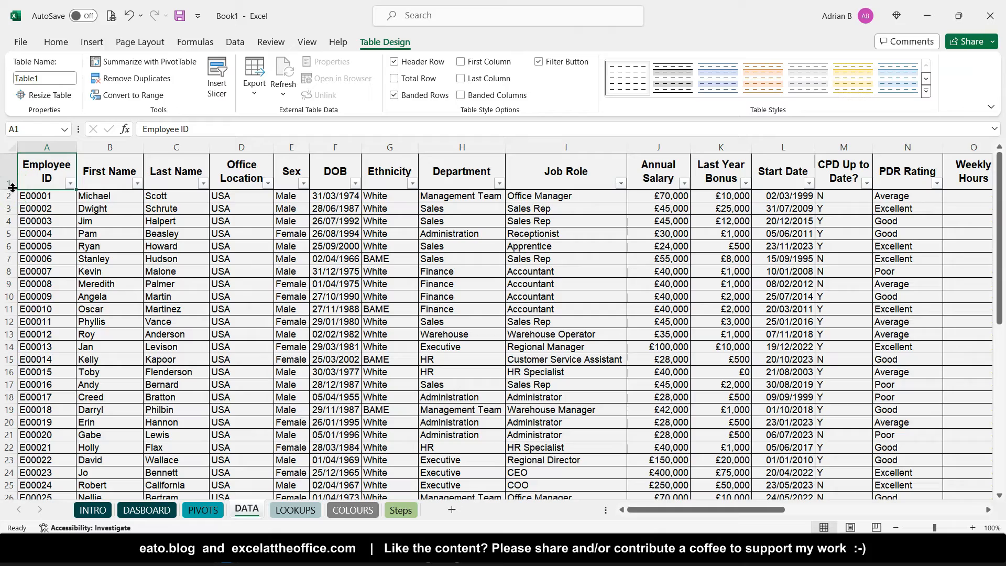
pyautogui.hscroll(12, 142, 171)
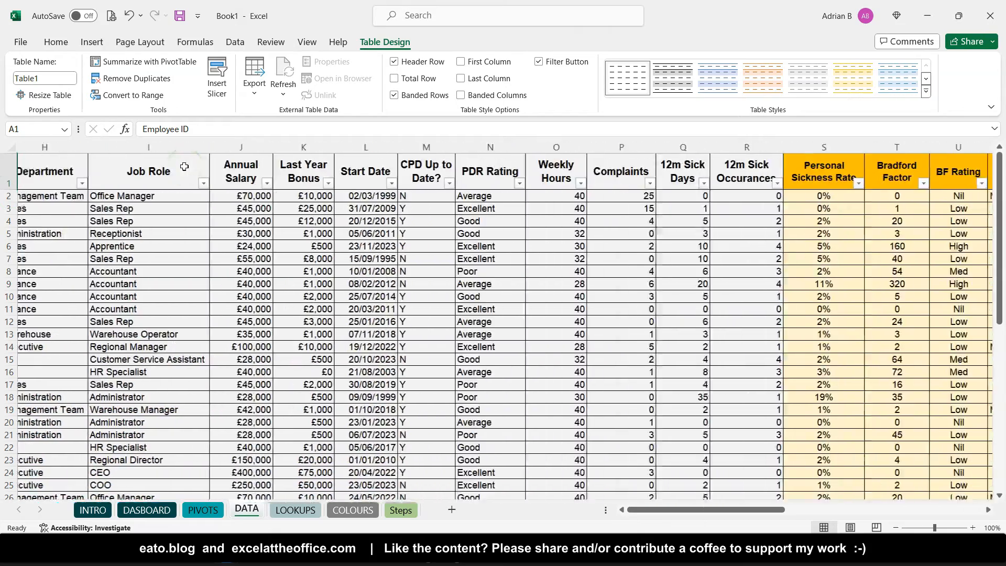
pyautogui.hscroll(4, 185, 167)
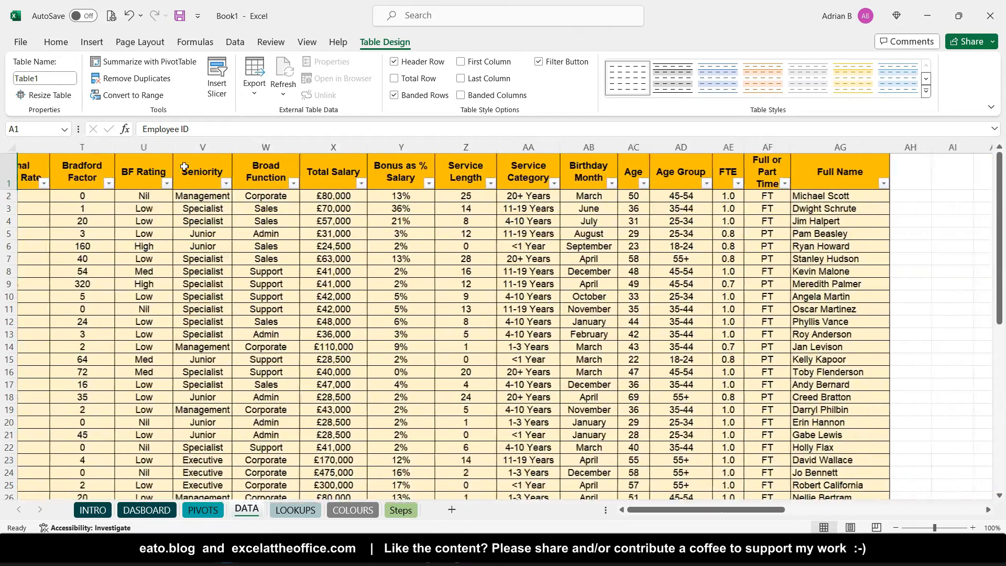
# Step: Rename the employee table as PeopleData
pyautogui.hscroll(-10, 184, 166)
pyautogui.hscroll(-2, 184, 166)
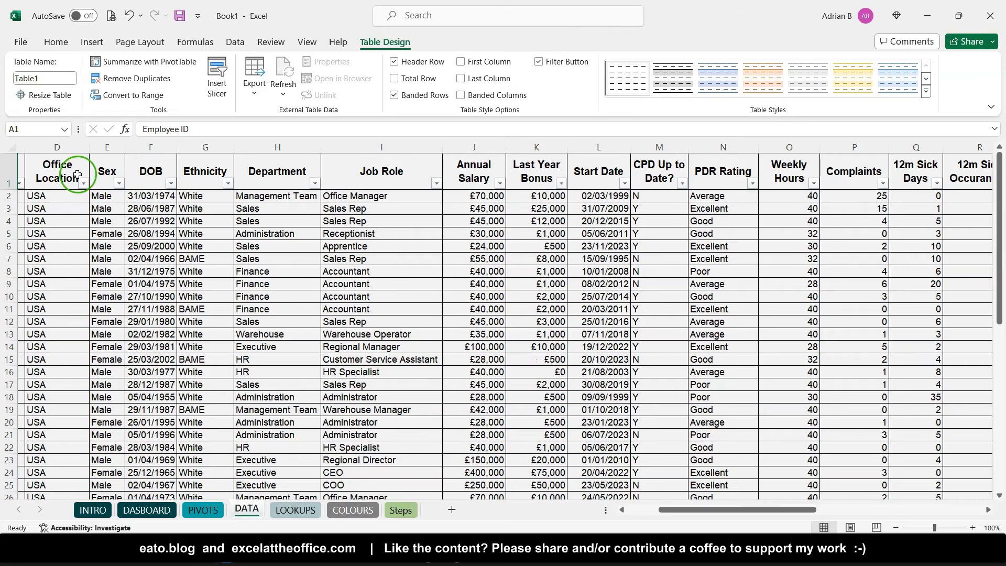
pyautogui.hscroll(-3, 78, 174)
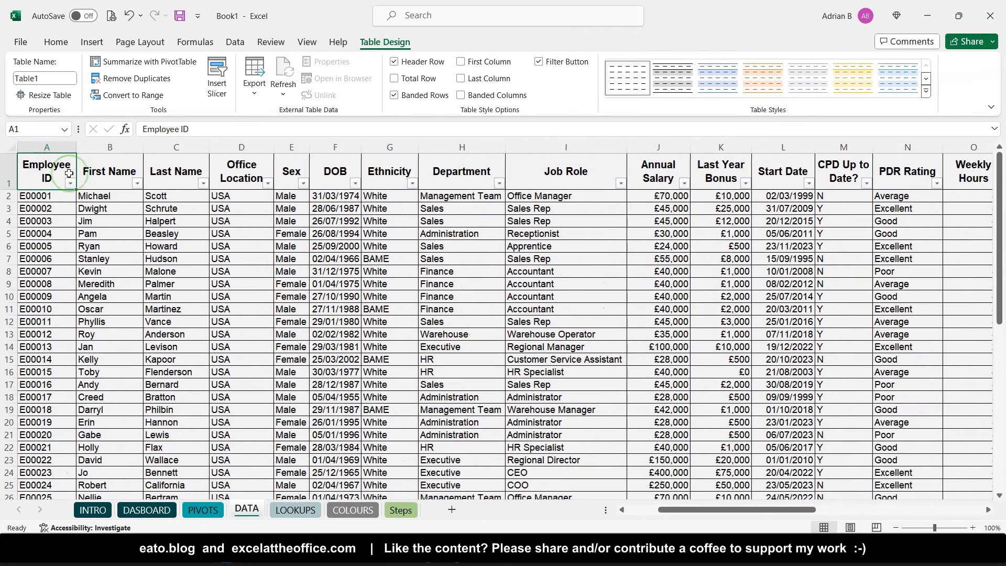
pyautogui.click(55, 79)
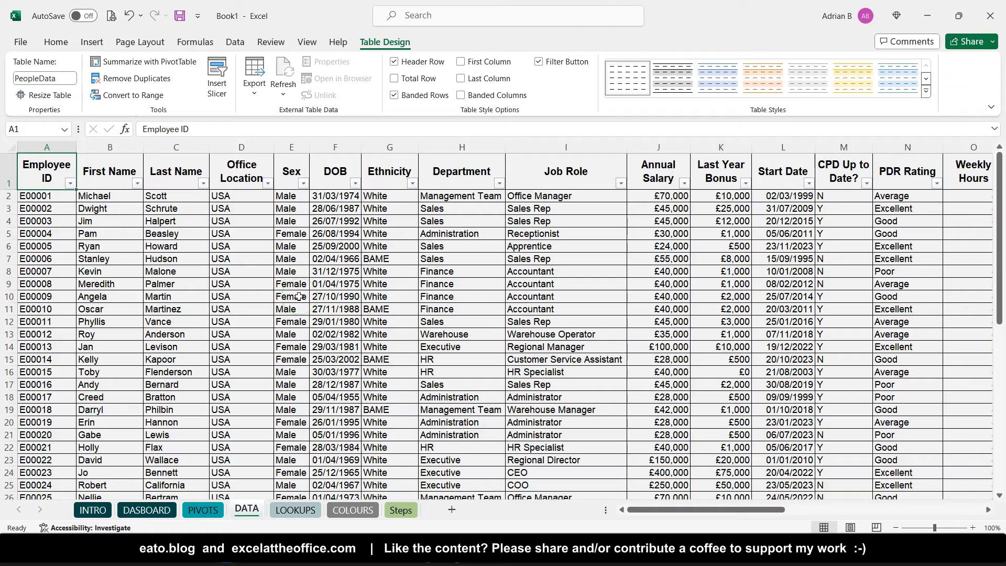
# Step: Examine the PeopleData table down to its last row, including how its headings display, and across its columns
pyautogui.scroll(-2, 354, 250)
pyautogui.scroll(2, 358, 249)
pyautogui.scroll(-8, 540, 257)
pyautogui.scroll(-1, 540, 257)
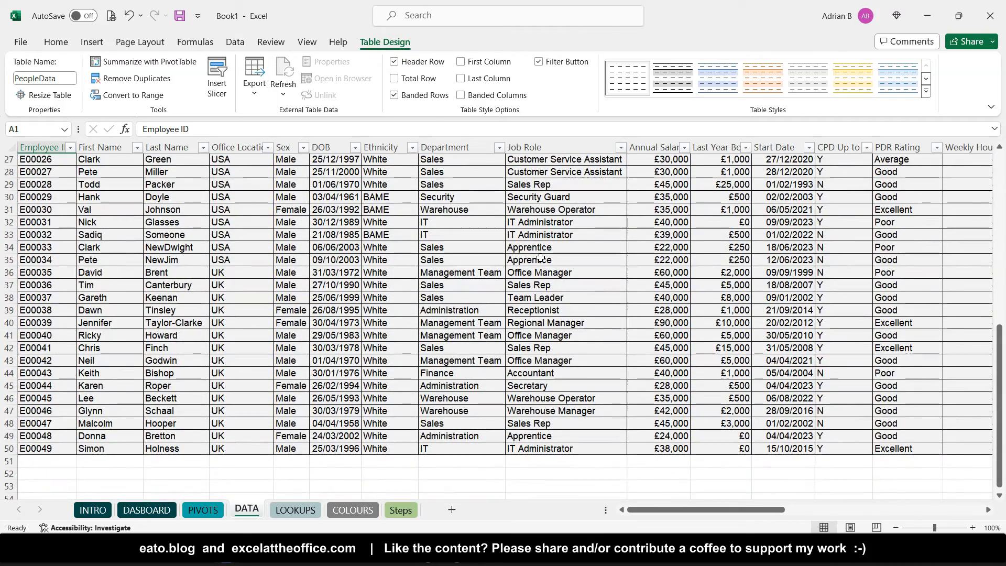
pyautogui.scroll(1, 540, 257)
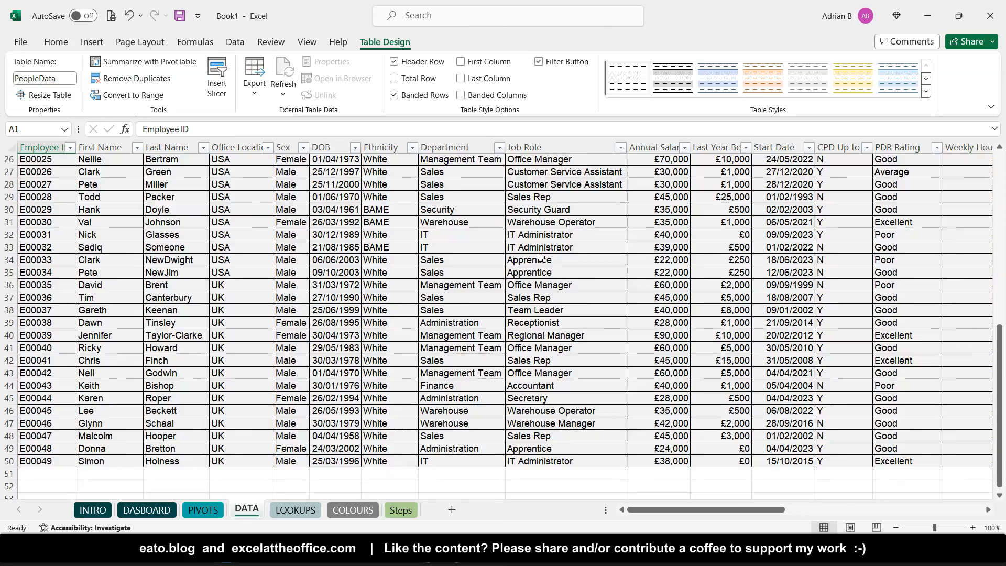
pyautogui.scroll(4, 540, 258)
pyautogui.scroll(5, 540, 258)
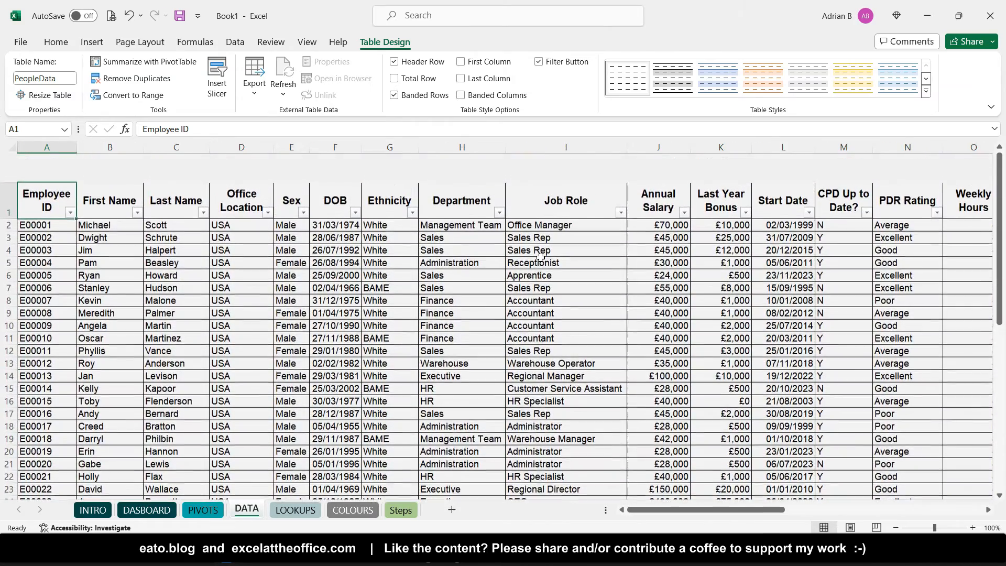
pyautogui.hscroll(7, 540, 258)
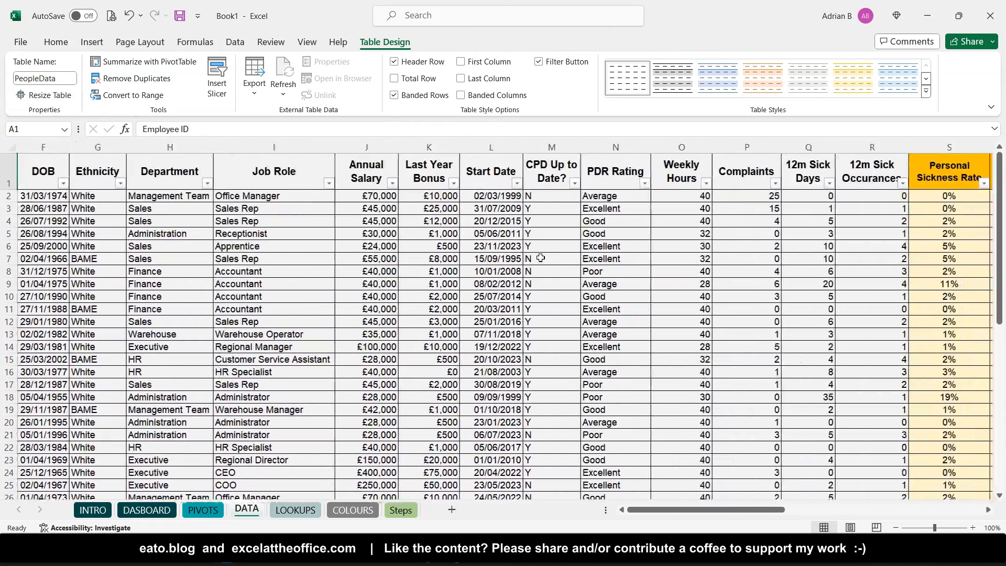
pyautogui.hscroll(5, 540, 257)
pyautogui.hscroll(-10, 540, 258)
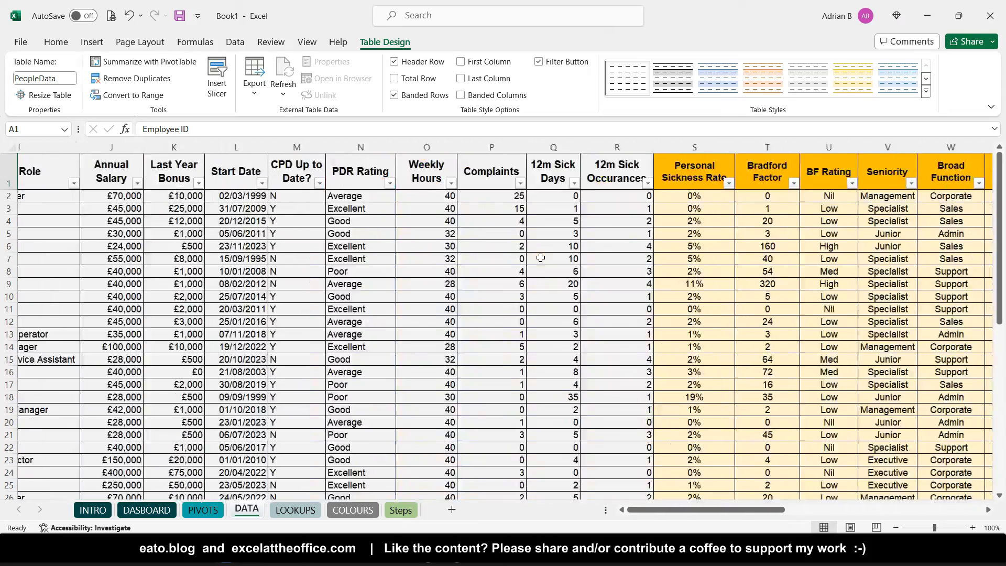
pyautogui.click(384, 109)
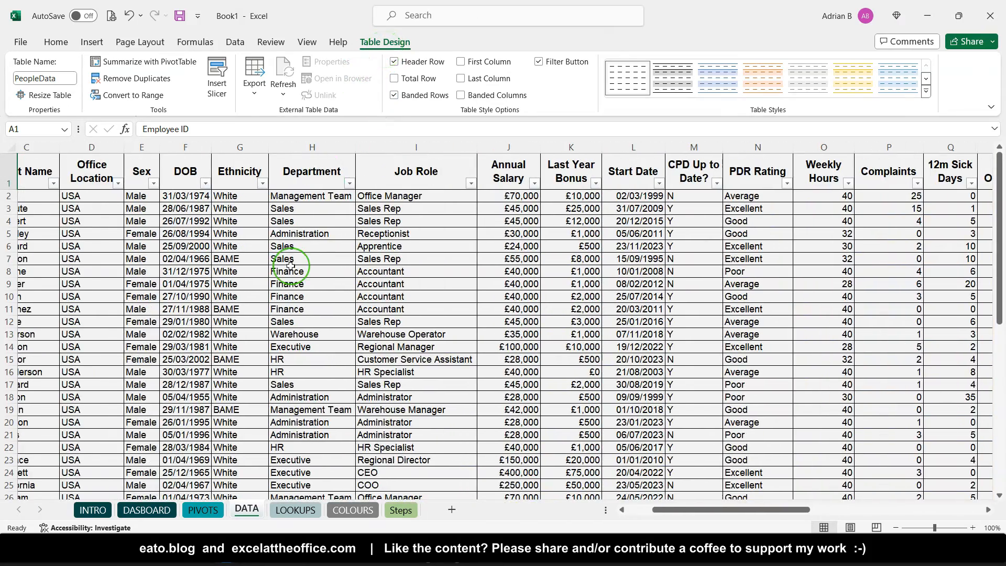
# Step: Preview how the DATA sheet prints, looking through all of its pages before returning to the sheet
pyautogui.hscroll(-2, 290, 265)
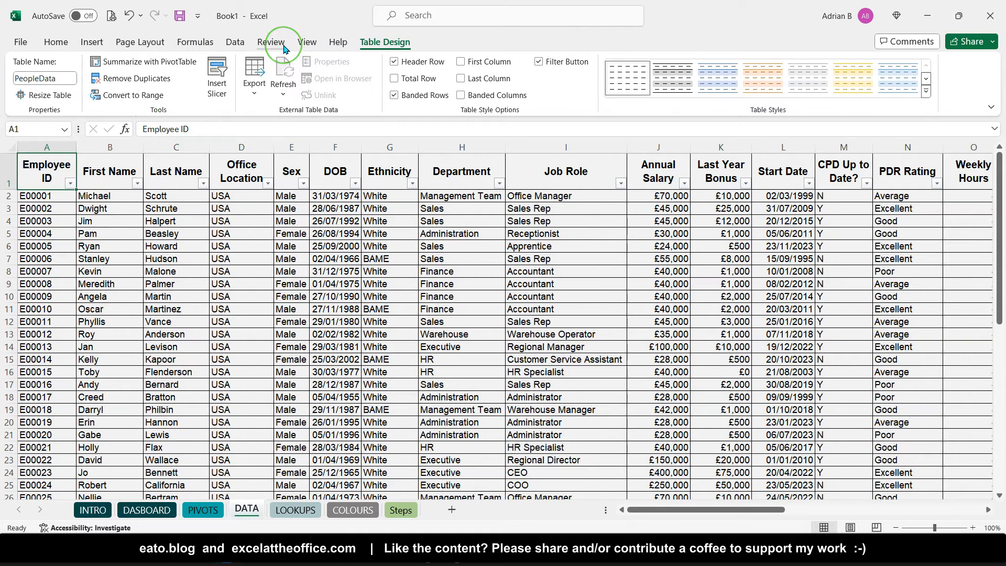
pyautogui.click(305, 43)
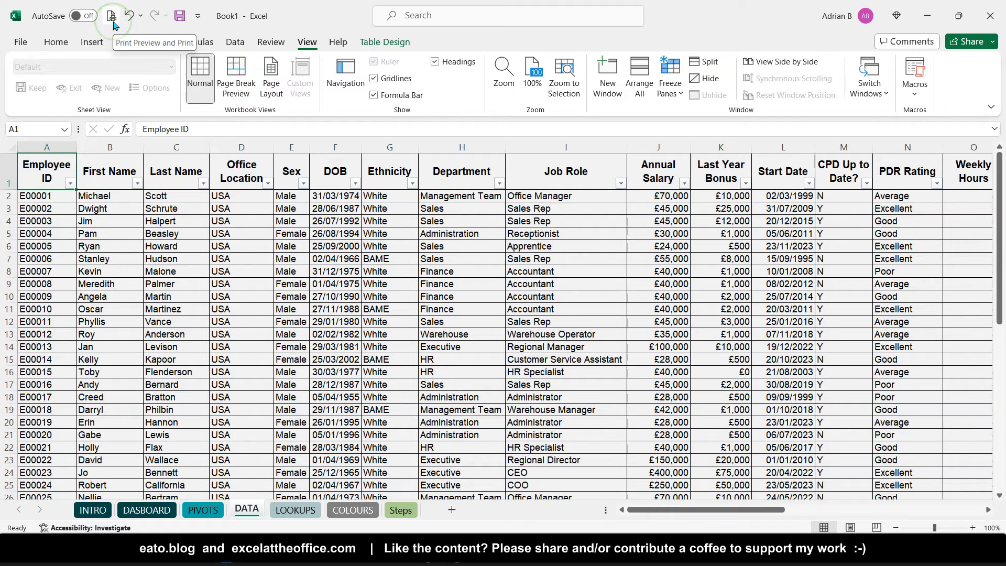
pyautogui.click(197, 17)
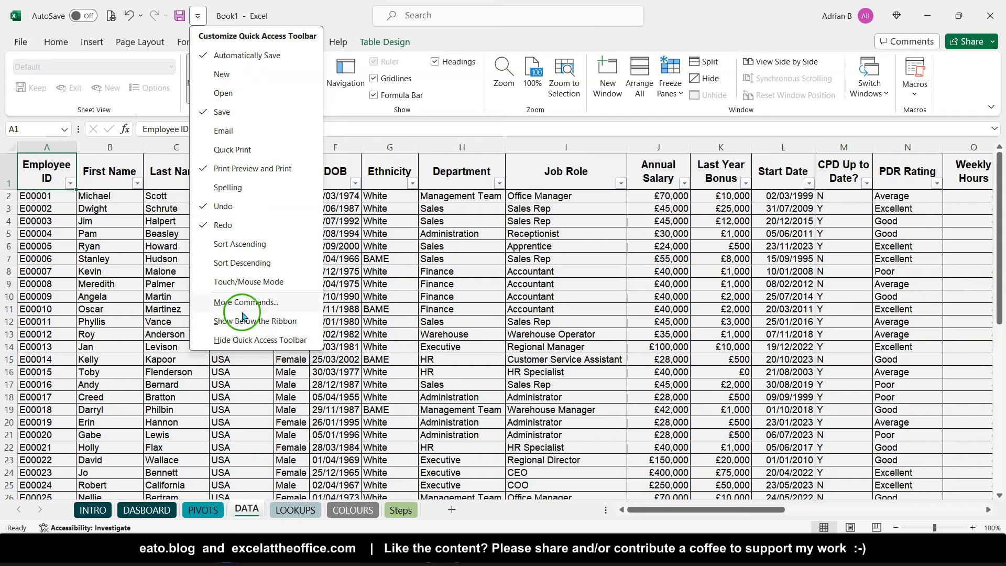
pyautogui.click(113, 17)
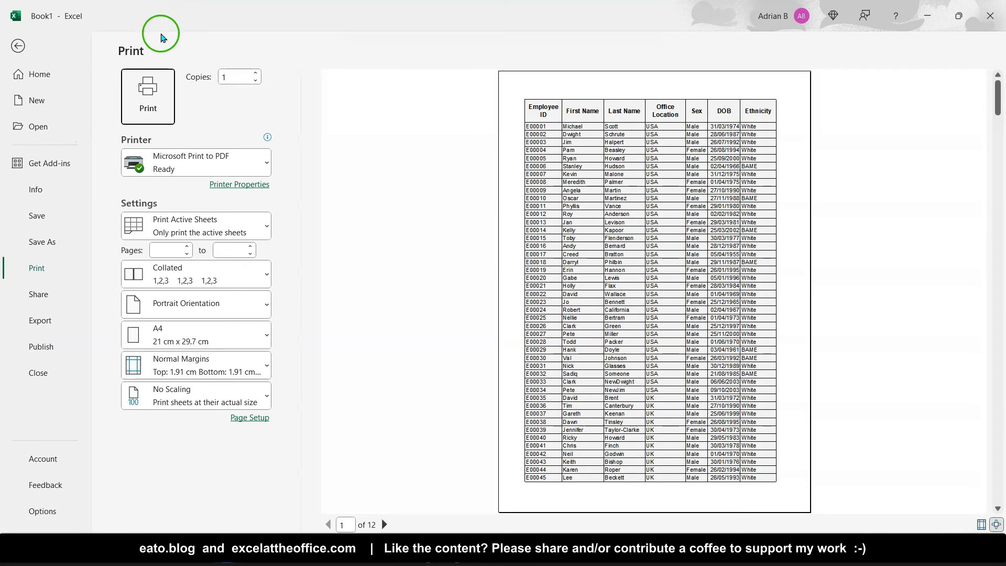
pyautogui.scroll(-10, 597, 233)
pyautogui.scroll(10, 598, 233)
pyautogui.press('Escape')
# Step: Set the print area to the Employee ID through PDR Rating columns, from the header row down to row 50
pyautogui.click(151, 52)
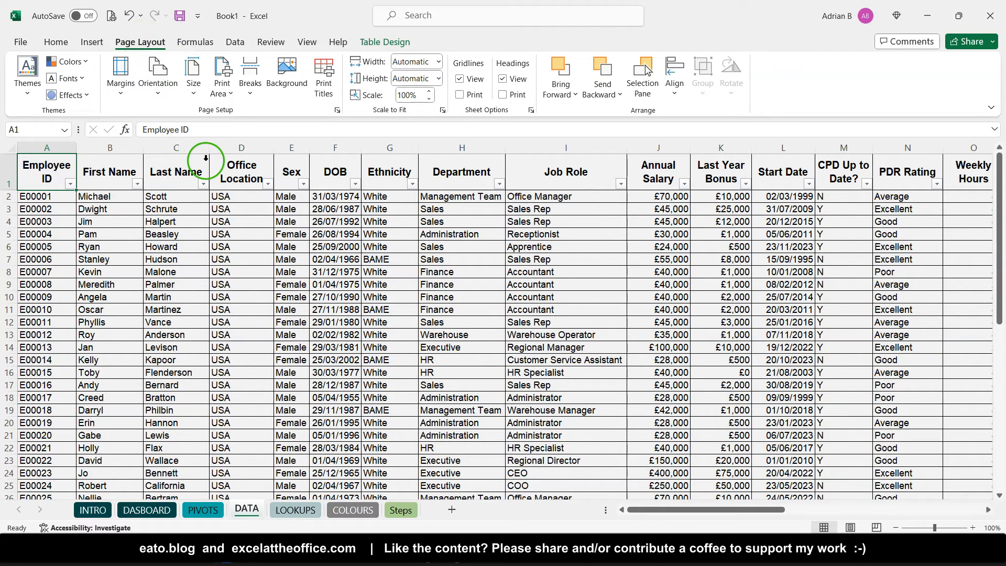
pyautogui.click(232, 92)
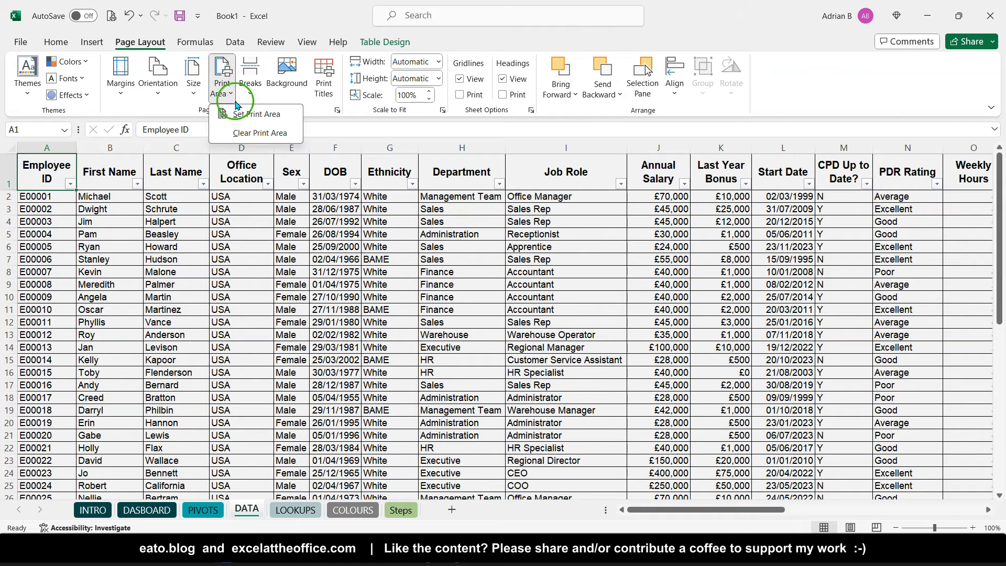
pyautogui.click(58, 164)
pyautogui.moveTo(59, 164); pyautogui.dragTo(436, 447)
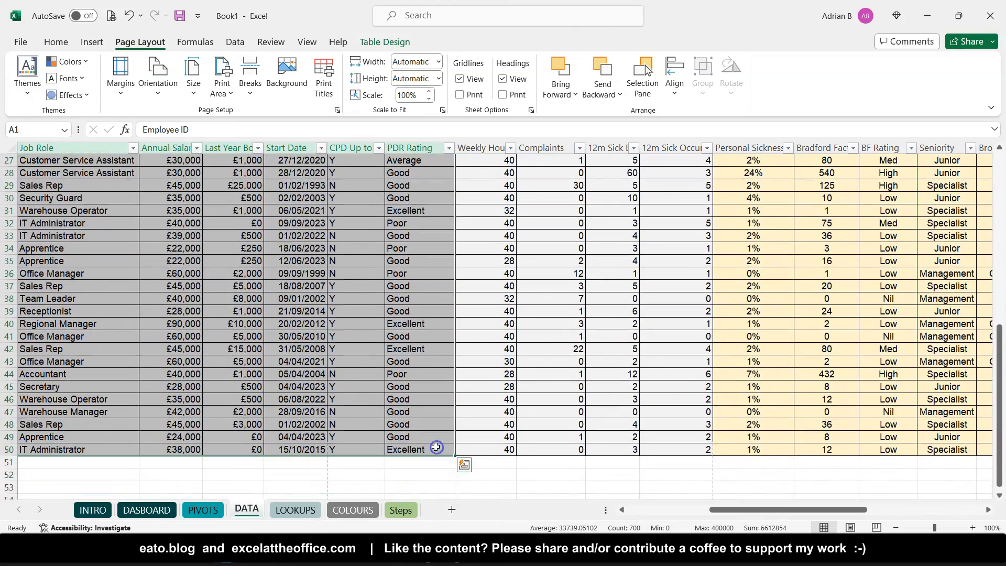
pyautogui.scroll(9, 436, 447)
pyautogui.hscroll(-2, 351, 300)
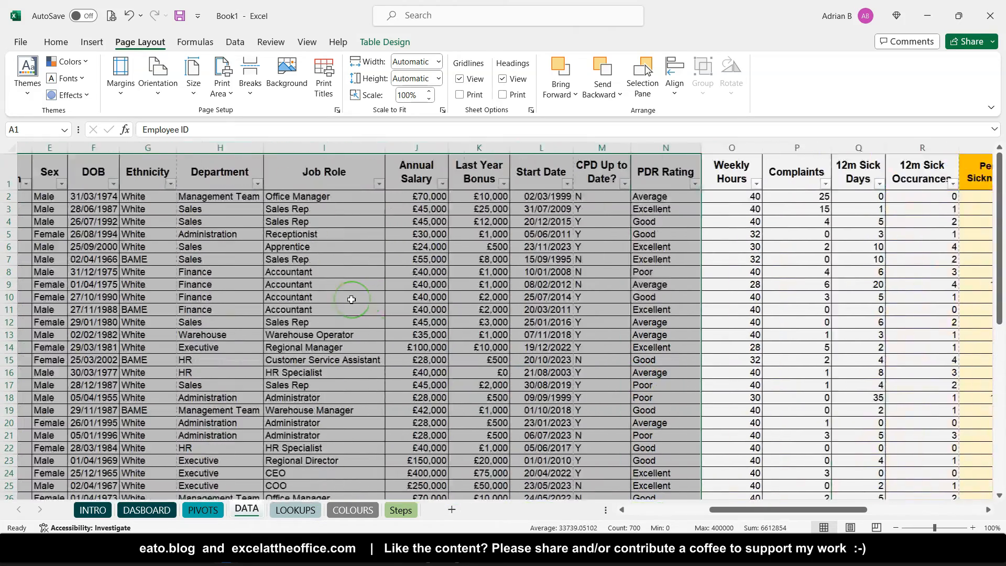
pyautogui.hscroll(-3, 352, 299)
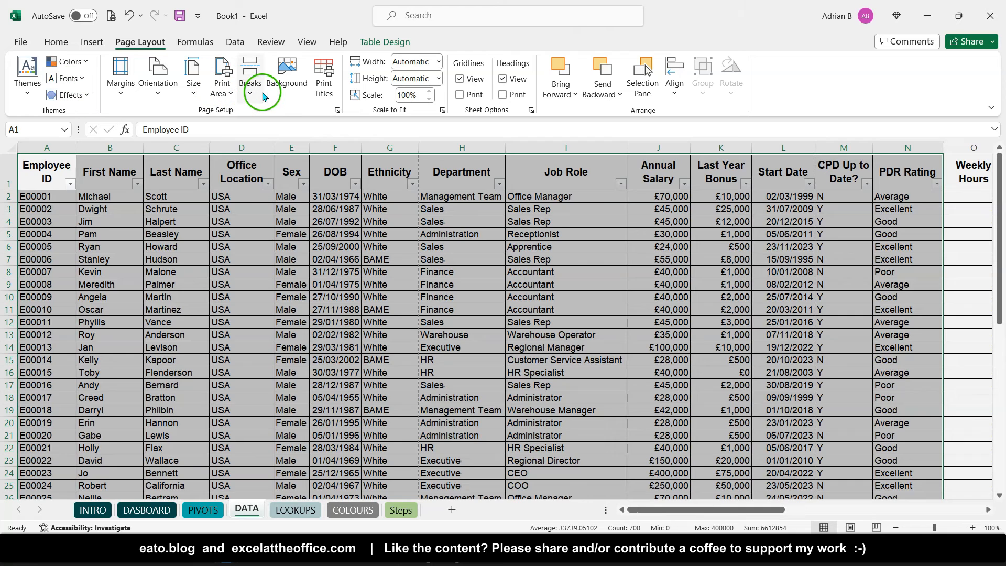
pyautogui.click(222, 83)
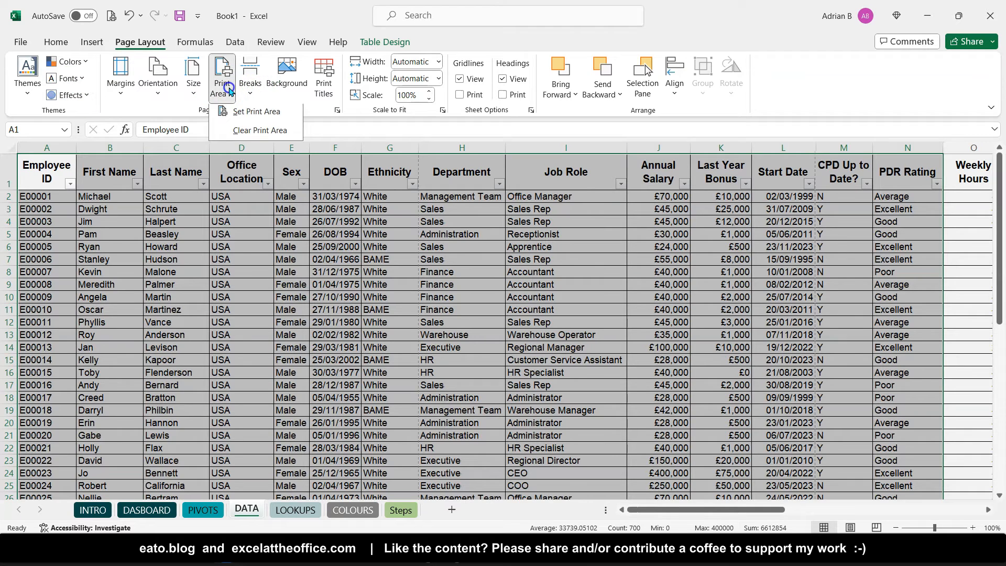
pyautogui.click(256, 114)
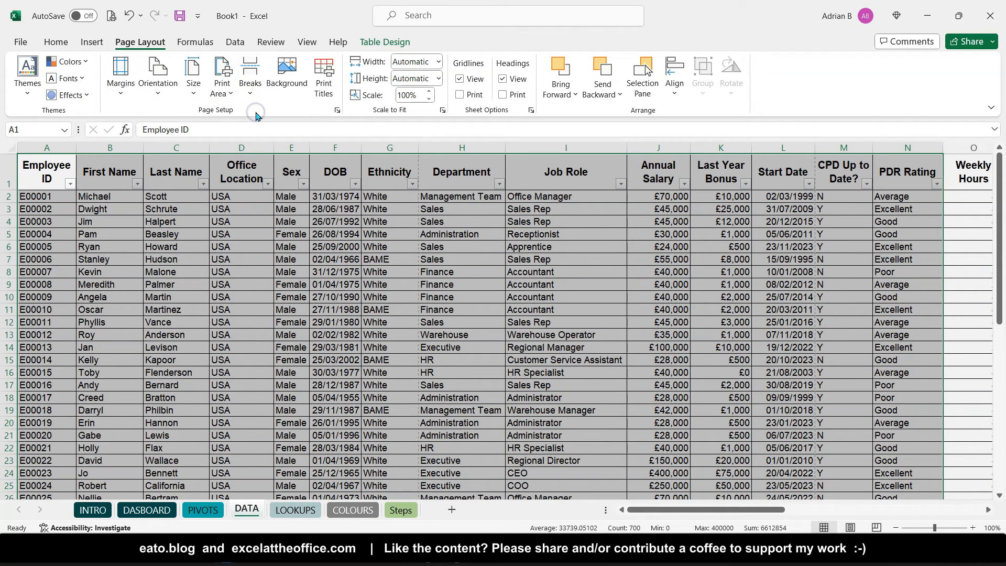
# Step: Preview the pages of the restricted print area, then return to the sheet
pyautogui.click(113, 18)
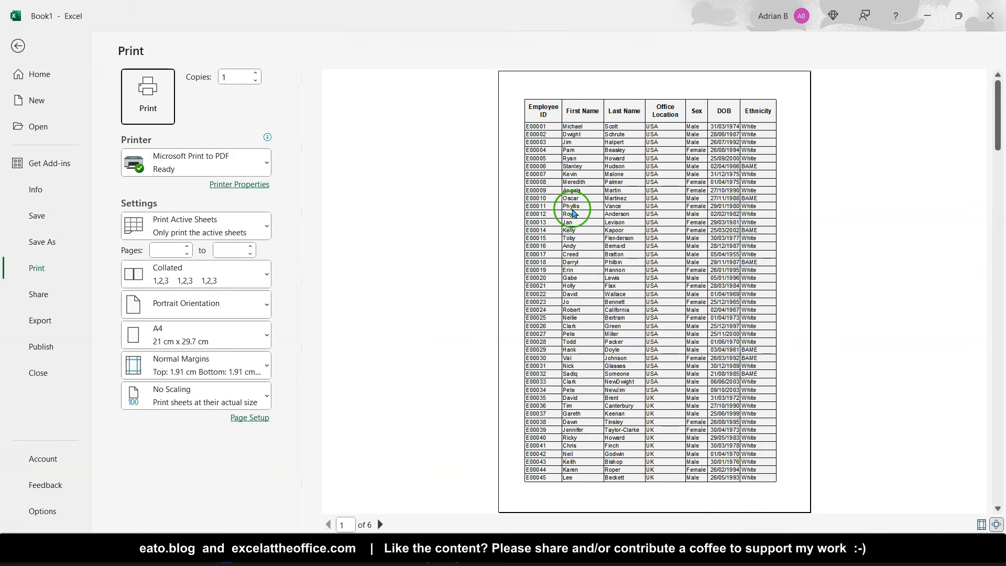
pyautogui.scroll(-5, 571, 210)
pyautogui.scroll(5, 572, 212)
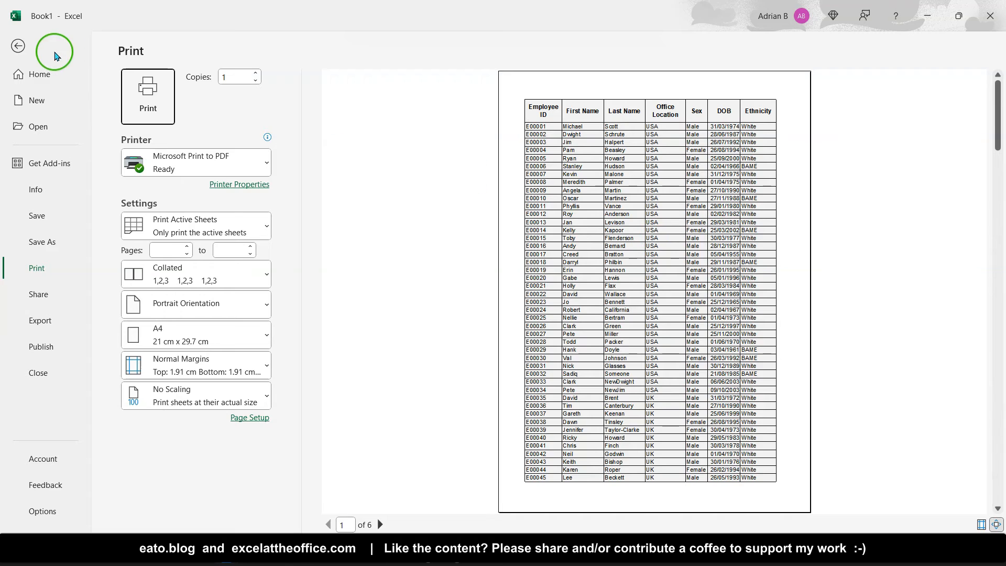
pyautogui.click(17, 45)
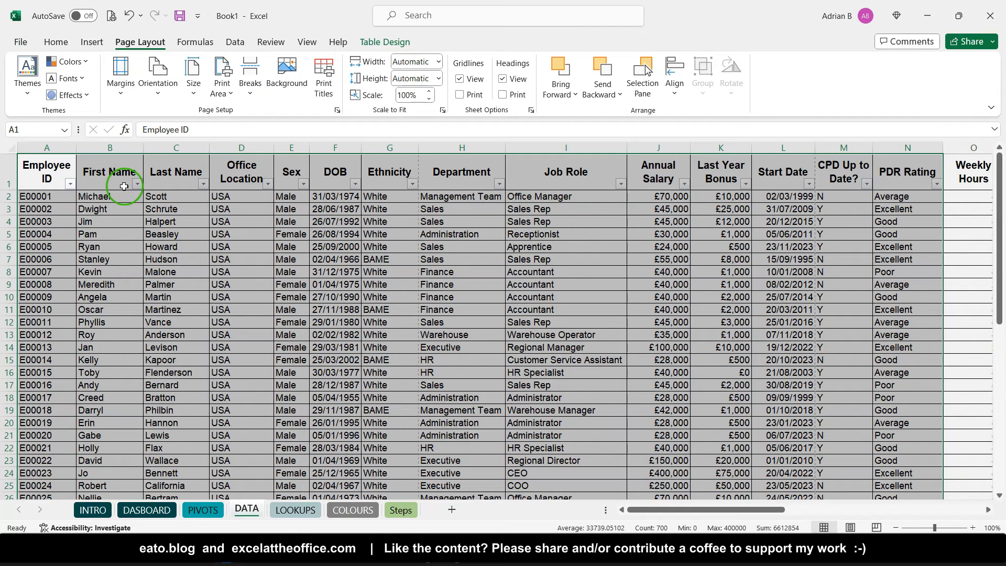
# Step: Set the page orientation to landscape and check the resulting pages in the print preview
pyautogui.click(51, 178)
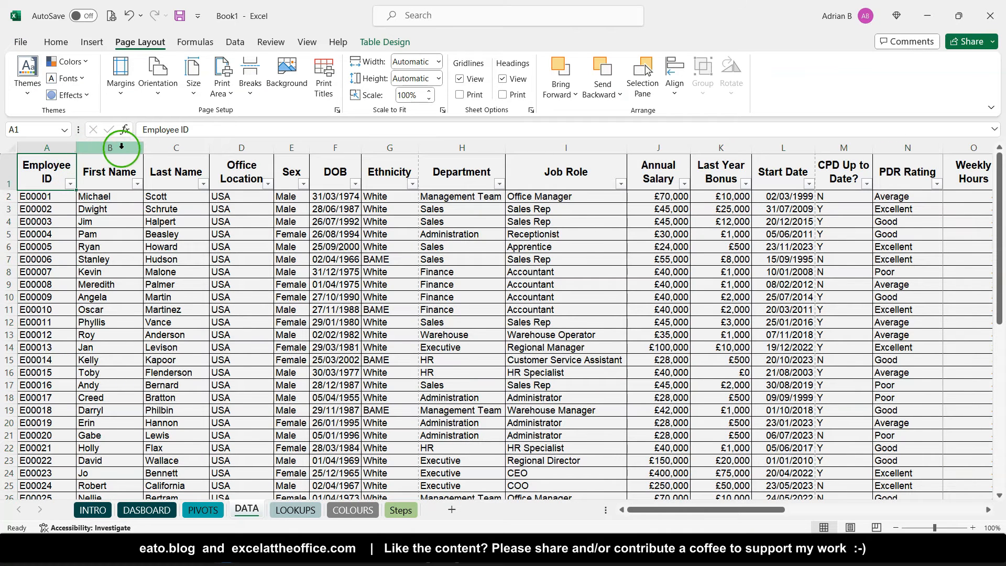
pyautogui.click(158, 78)
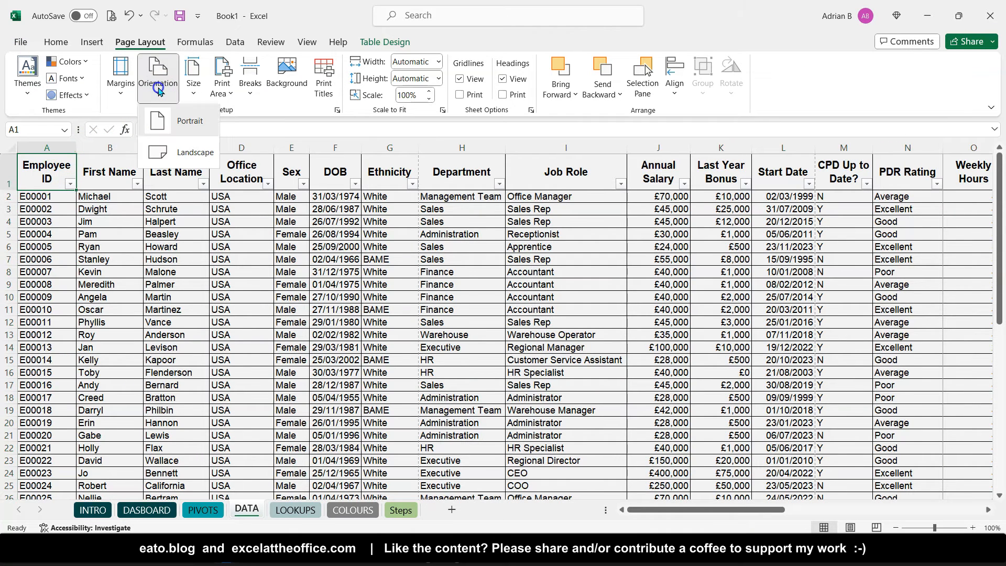
pyautogui.click(187, 159)
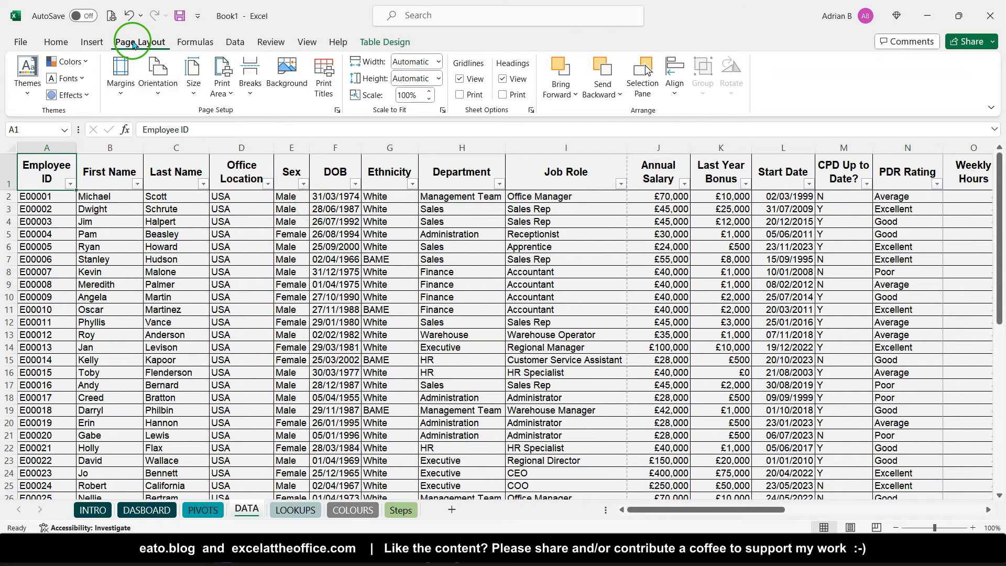
pyautogui.click(111, 16)
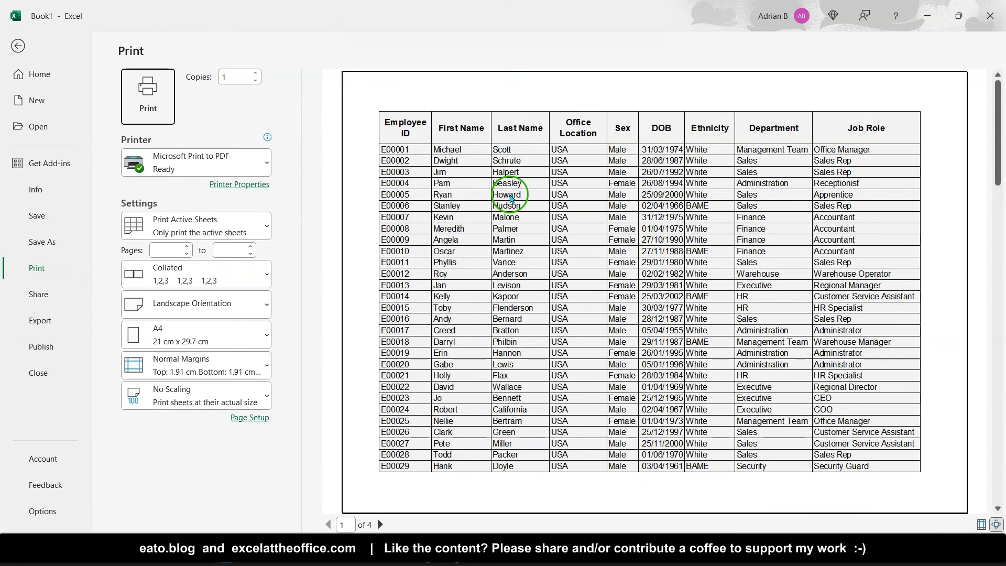
pyautogui.scroll(-3, 509, 195)
pyautogui.scroll(3, 510, 194)
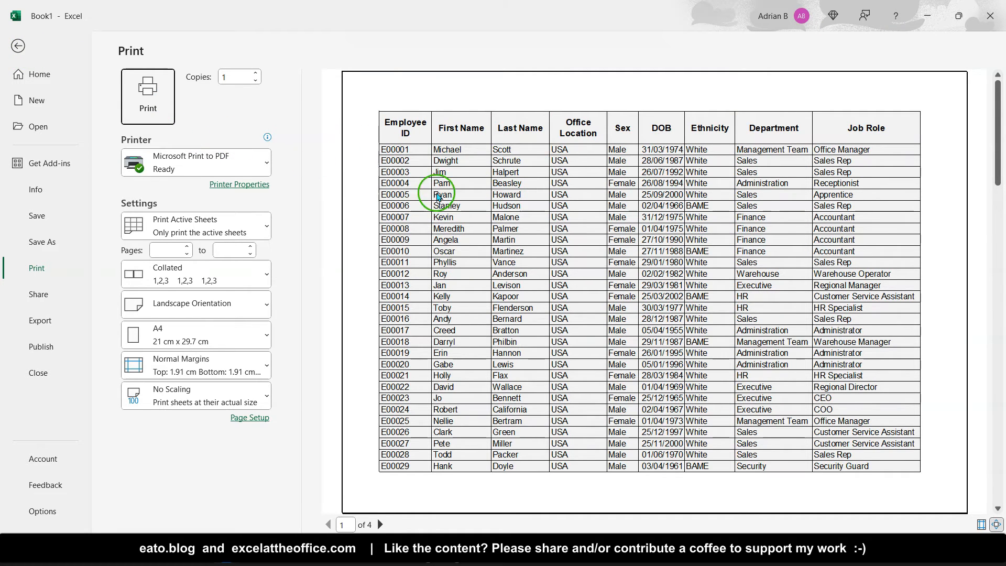
pyautogui.click(17, 47)
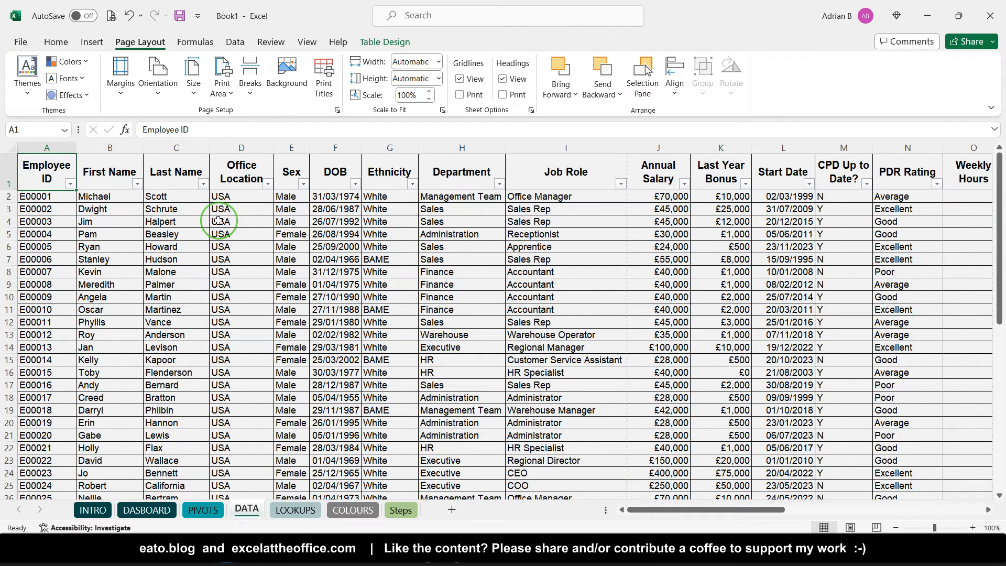
# Step: Examine the header row and the Employee ID, First Name and Last Name columns as titles for the printed pages
pyautogui.hscroll(5, 317, 241)
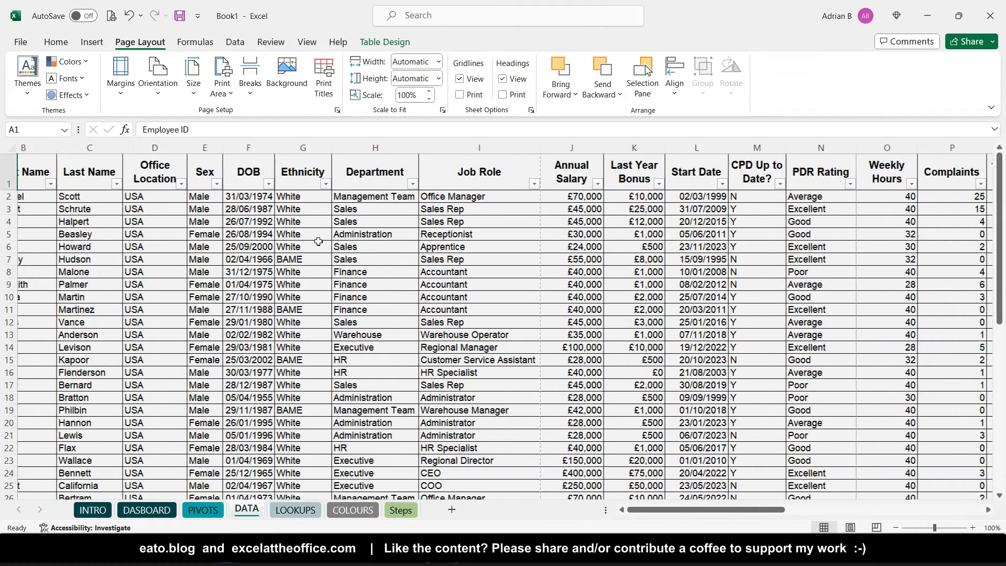
pyautogui.hscroll(-1, 318, 241)
pyautogui.hscroll(3, 318, 241)
pyautogui.hscroll(-6, 318, 241)
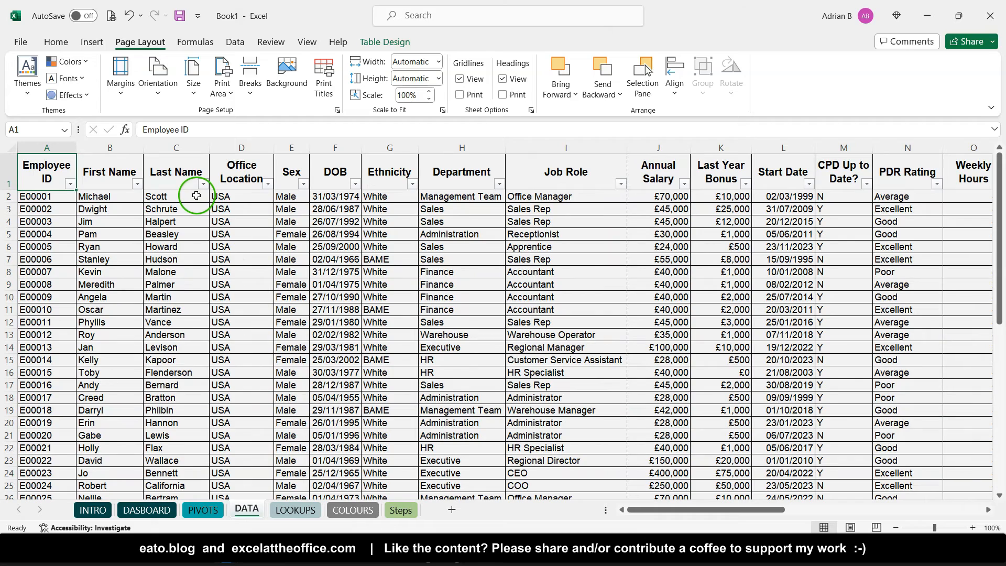
pyautogui.moveTo(67, 171); pyautogui.dragTo(806, 165)
pyautogui.hscroll(-3, 396, 247)
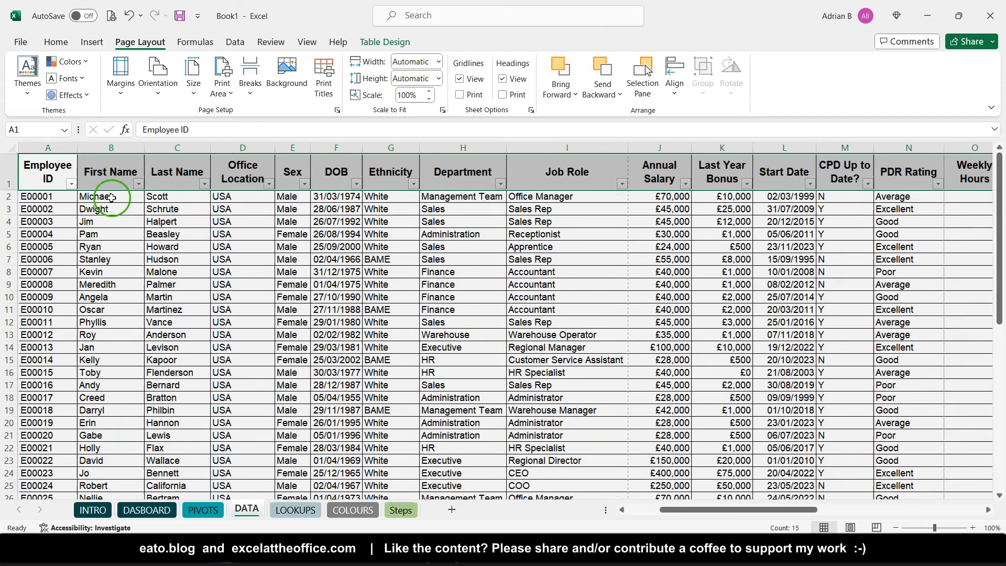
pyautogui.moveTo(55, 160); pyautogui.dragTo(178, 208)
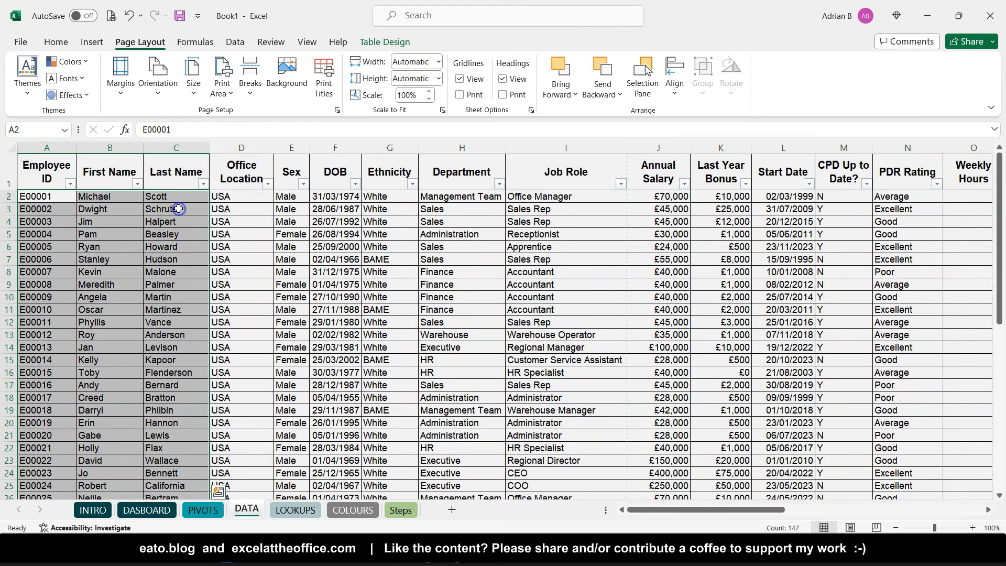
# Step: In the print titles settings, set row 1 to repeat at the top of every page
pyautogui.click(40, 188)
pyautogui.click(324, 86)
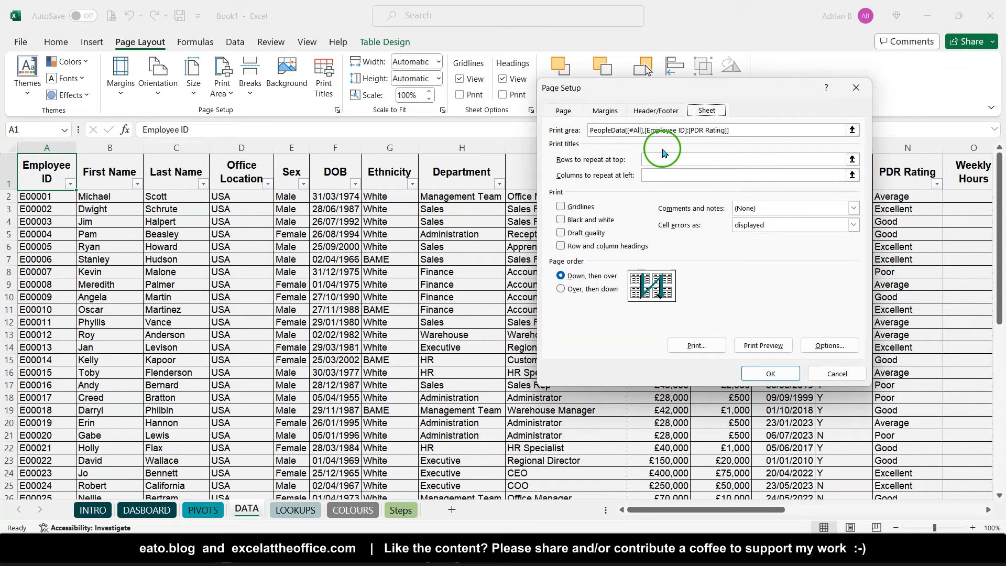
pyautogui.click(853, 159)
pyautogui.click(10, 171)
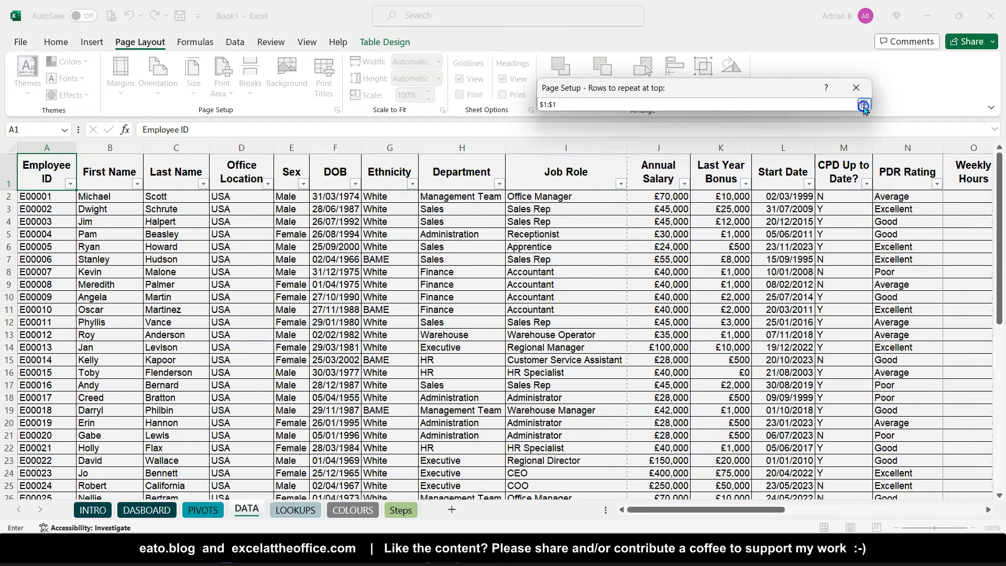
pyautogui.click(863, 105)
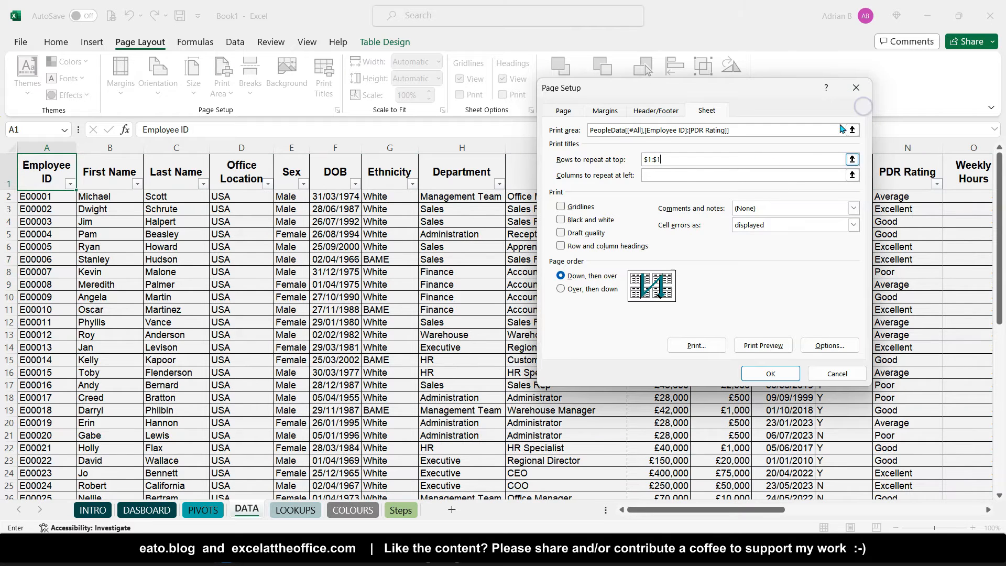
# Step: Set columns A to C to repeat at the left and the page order to over, then down, and apply the page setup
pyautogui.click(852, 175)
pyautogui.moveTo(57, 146); pyautogui.dragTo(176, 147)
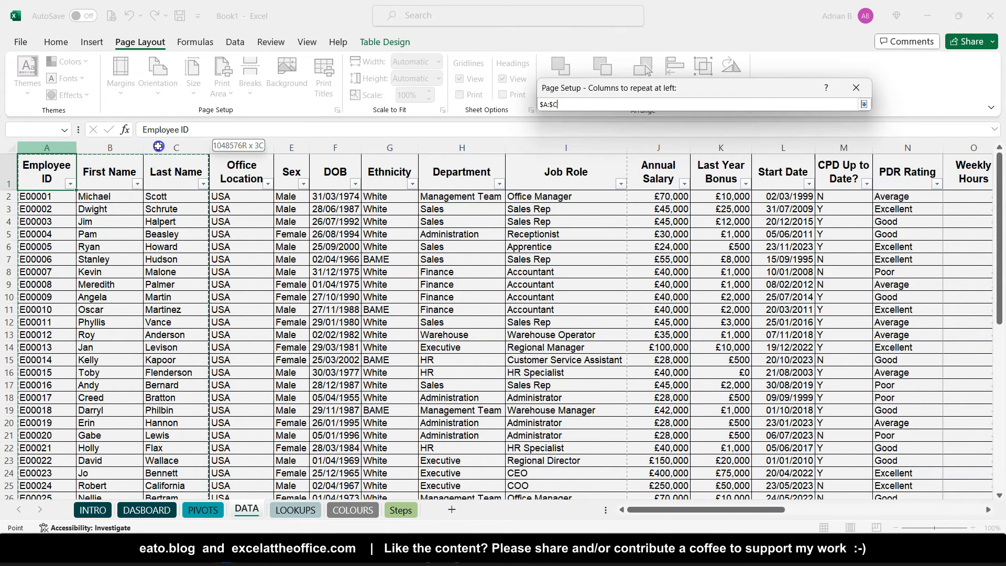
pyautogui.click(864, 105)
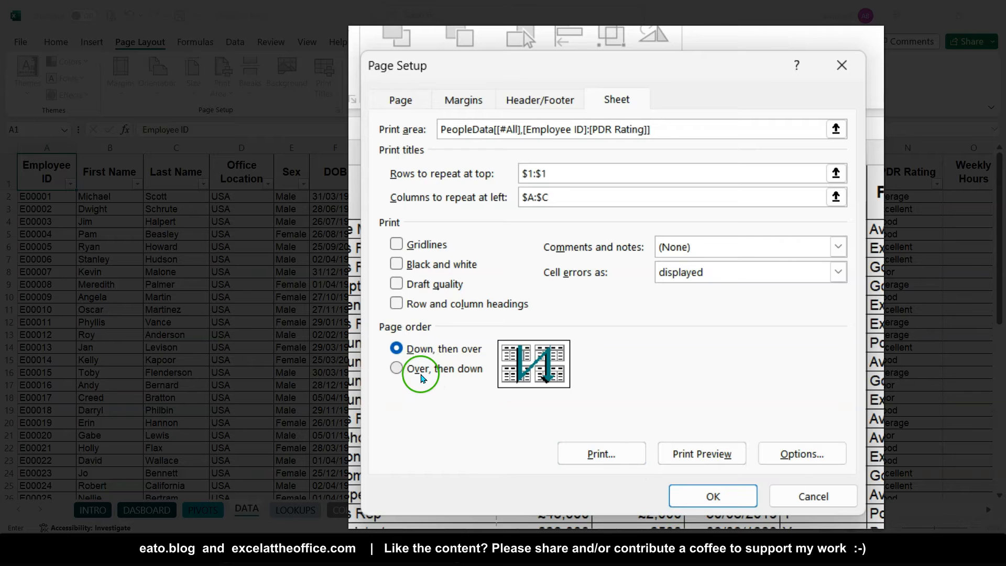
pyautogui.click(408, 370)
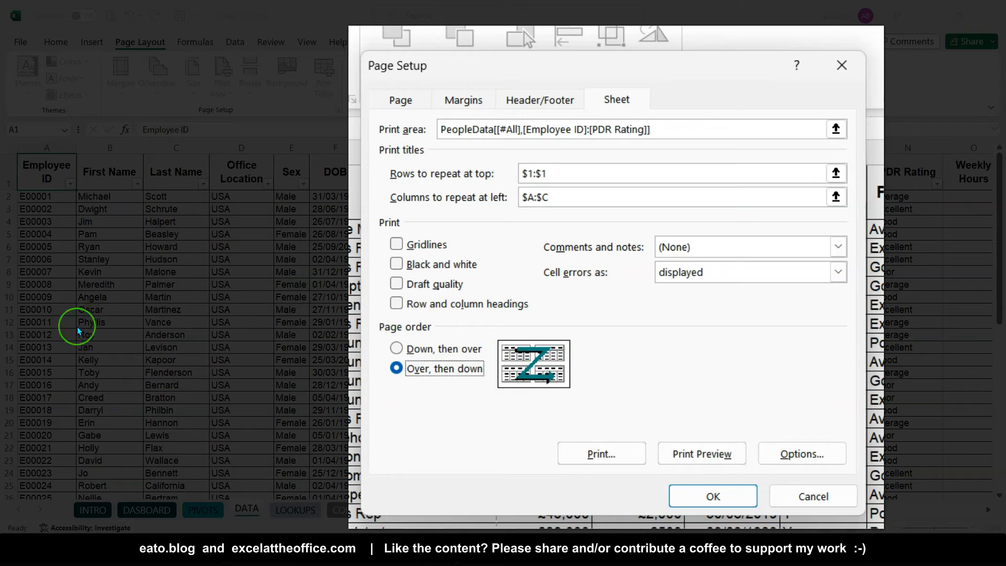
pyautogui.click(711, 492)
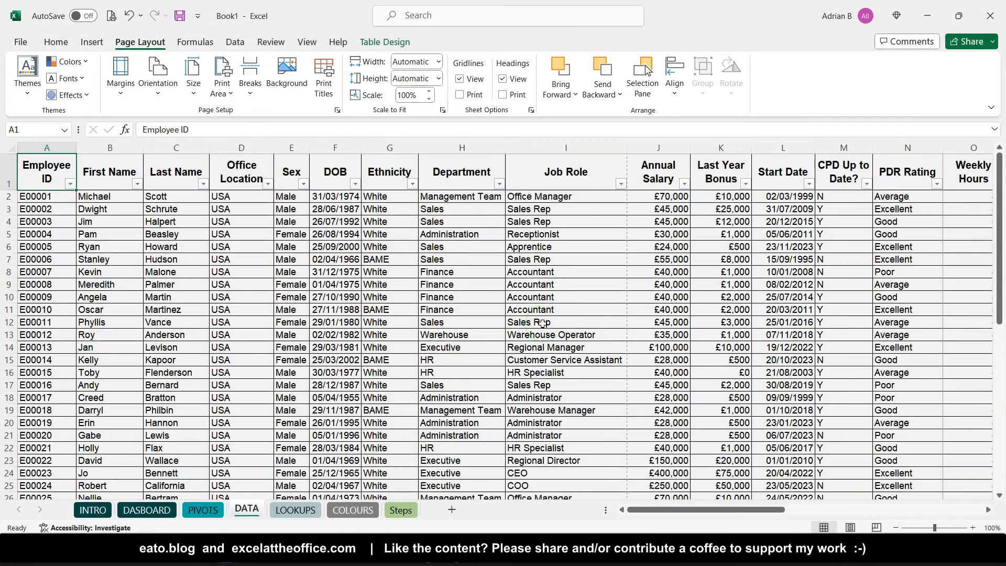
# Step: Preview the printed pages to check the repeated titles and the page order
pyautogui.click(114, 17)
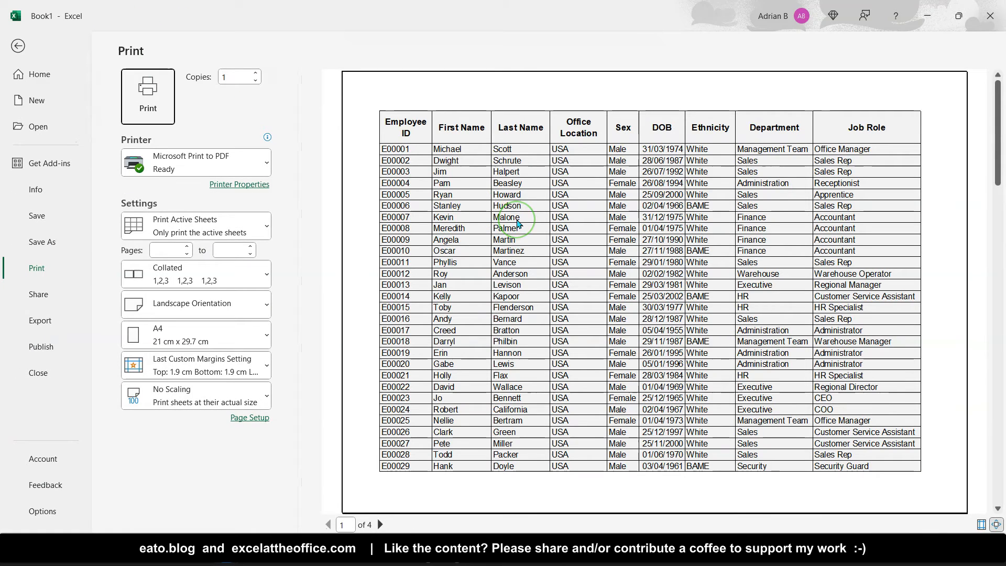
pyautogui.scroll(-2, 517, 224)
pyautogui.scroll(2, 518, 224)
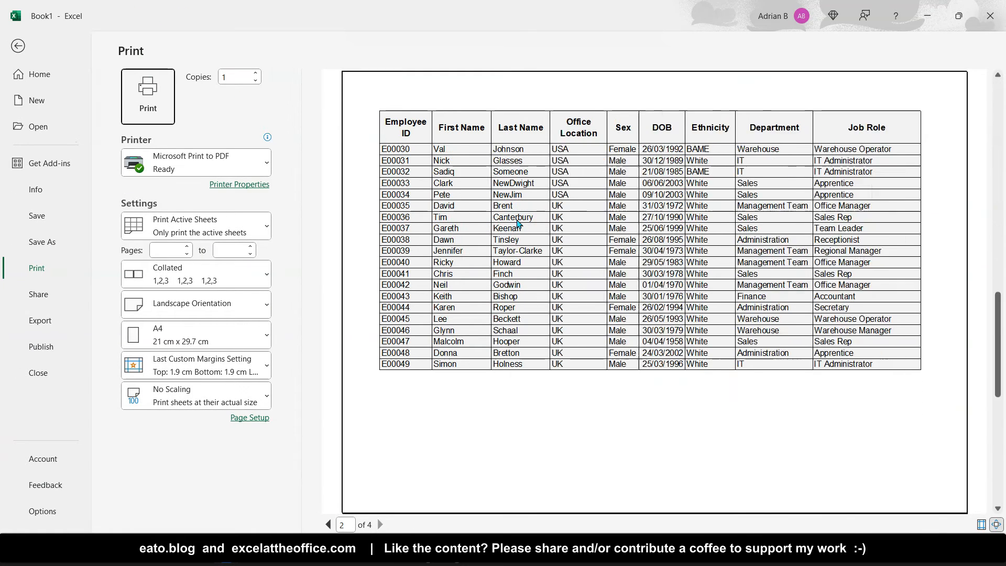
pyautogui.click(901, 152)
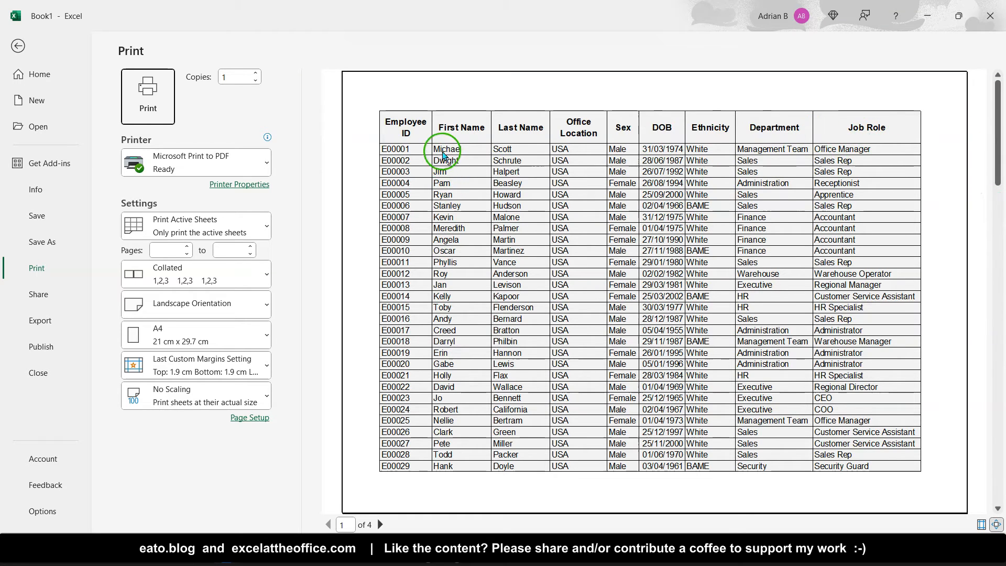
pyautogui.click(994, 225)
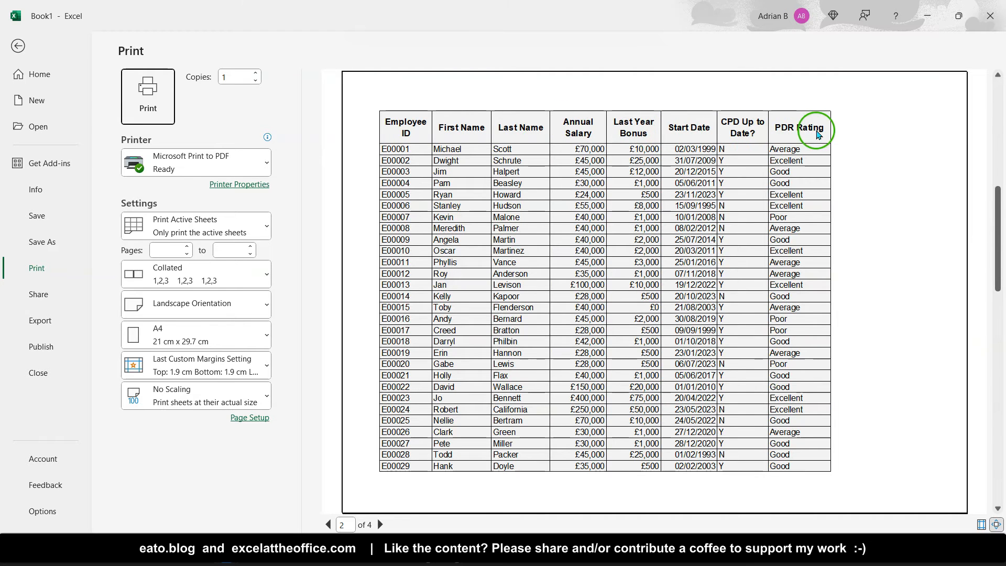
# Step: Check the remaining preview pages up to page 4 and return to the worksheet
pyautogui.scroll(-5, 755, 252)
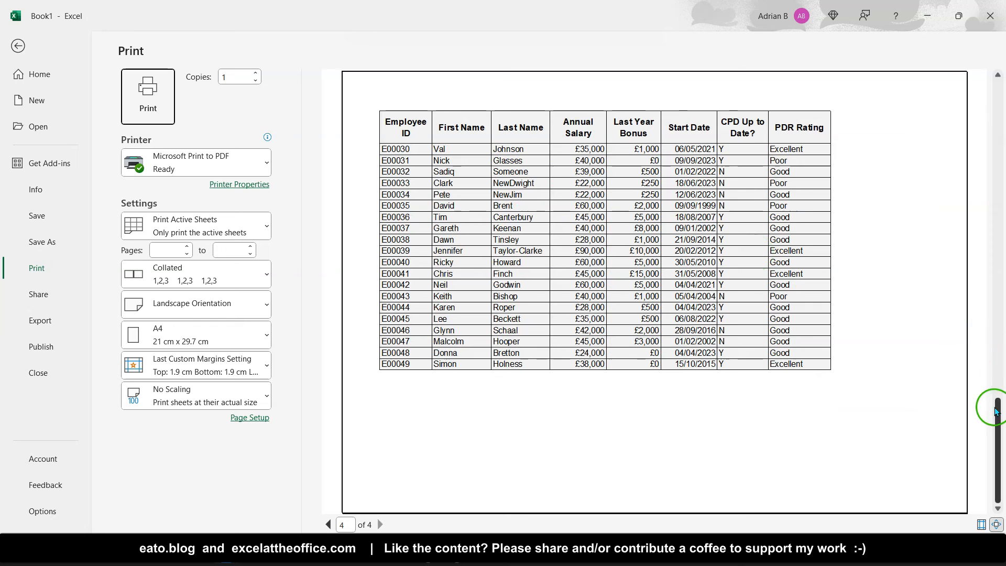
pyautogui.moveTo(997, 410); pyautogui.dragTo(999, 351)
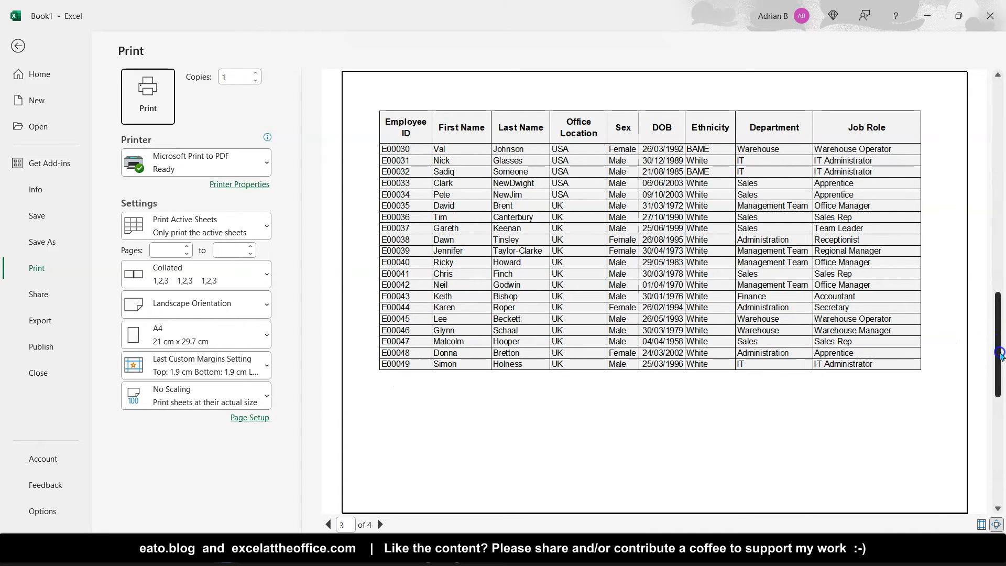
pyautogui.click(1000, 401)
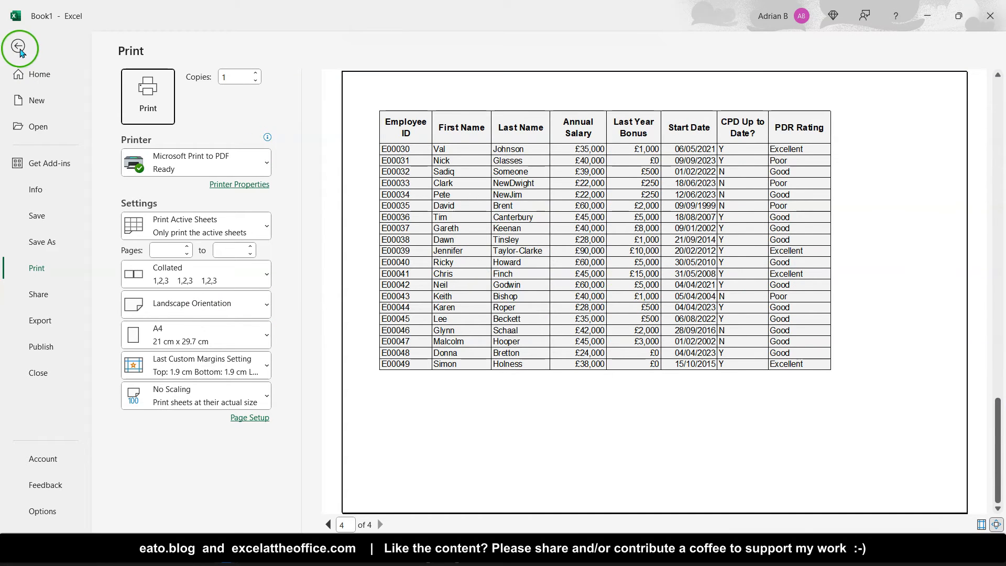
pyautogui.click(19, 47)
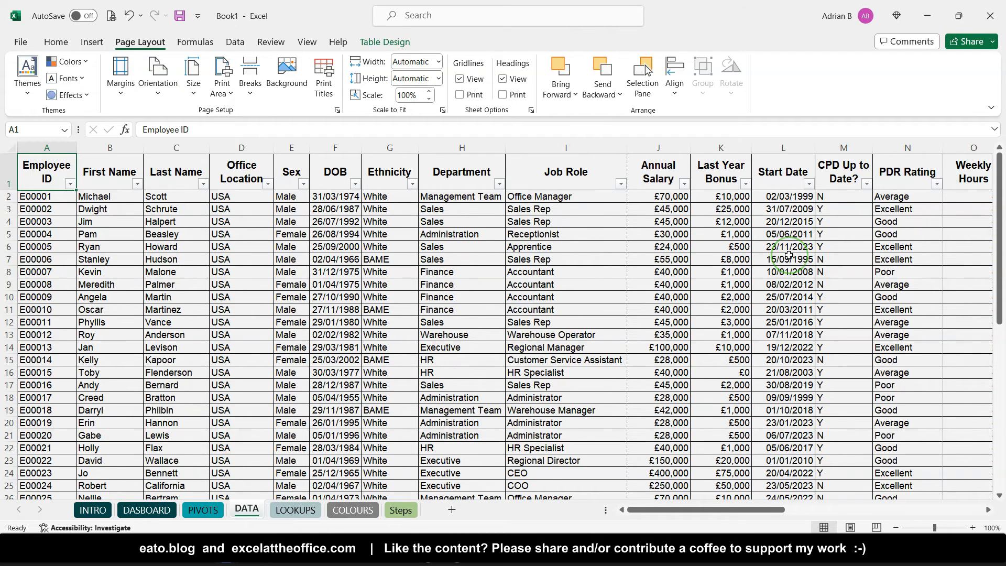
# Step: Show the DATA sheet in Page Break Preview and examine how its columns and rows are divided into pages
pyautogui.scroll(-1, 789, 256)
pyautogui.scroll(1, 788, 255)
pyautogui.hscroll(5, 789, 255)
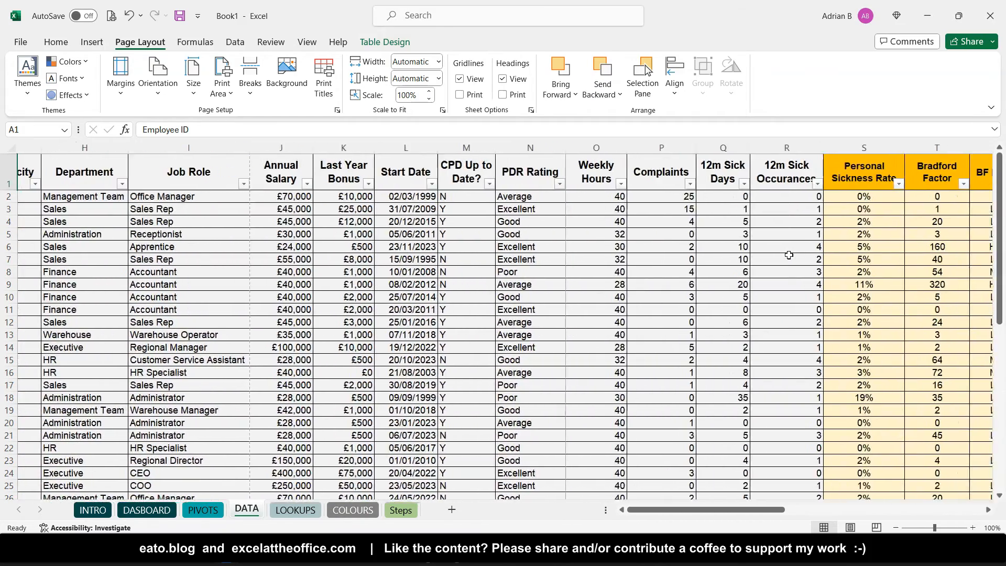
pyautogui.hscroll(-5, 788, 255)
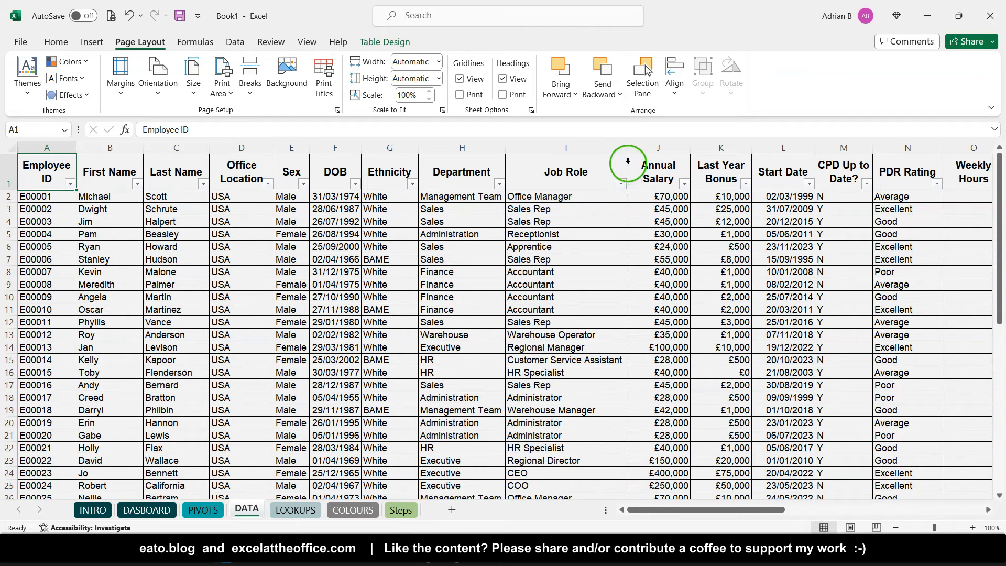
pyautogui.click(876, 527)
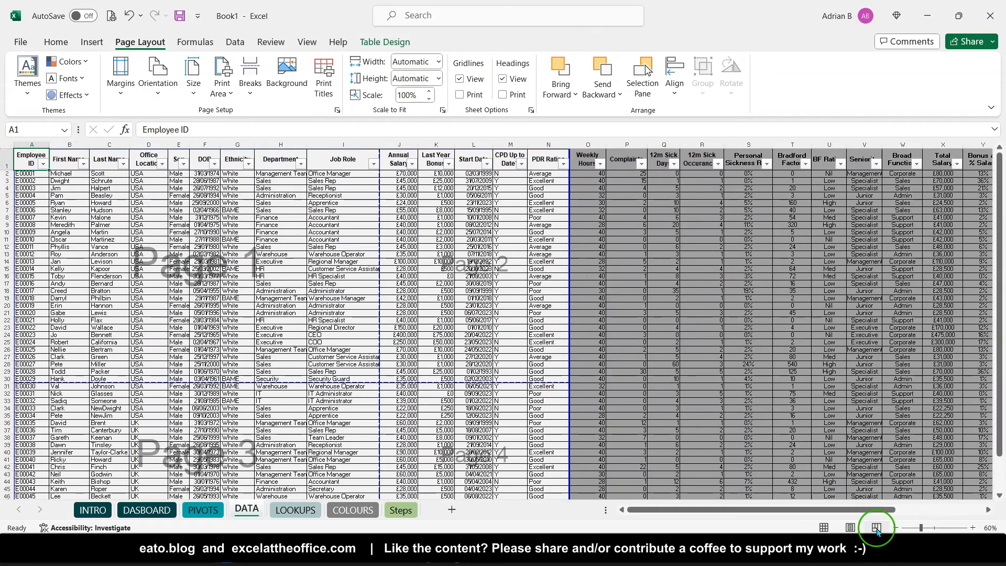
pyautogui.scroll(-3, 644, 314)
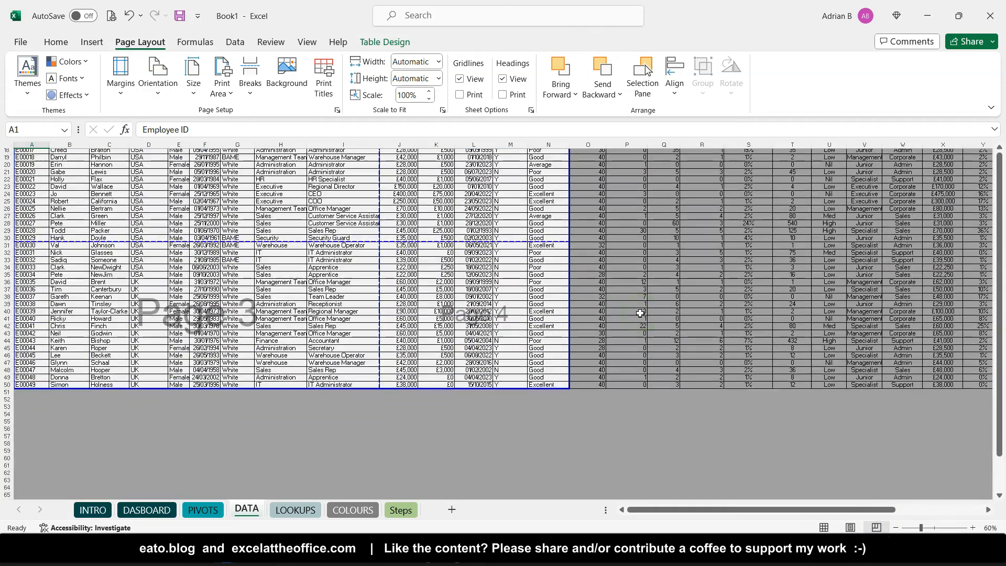
pyautogui.scroll(3, 640, 313)
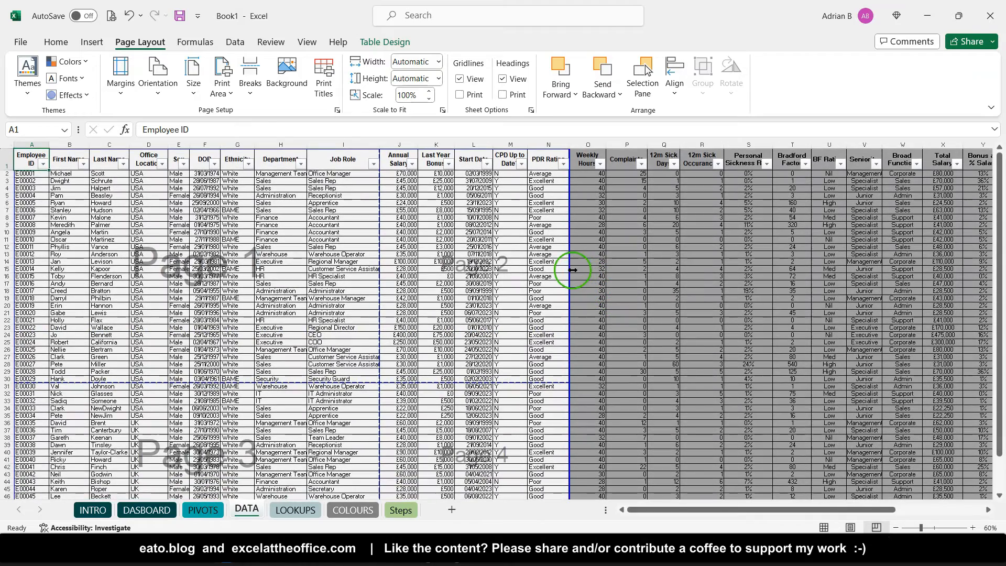
# Step: Extend the print area's edge past Complaints, pull it back to end after the Weekly Hours column, and return to Normal view
pyautogui.click(573, 268)
pyautogui.click(570, 265)
pyautogui.moveTo(569, 254); pyautogui.dragTo(647, 249)
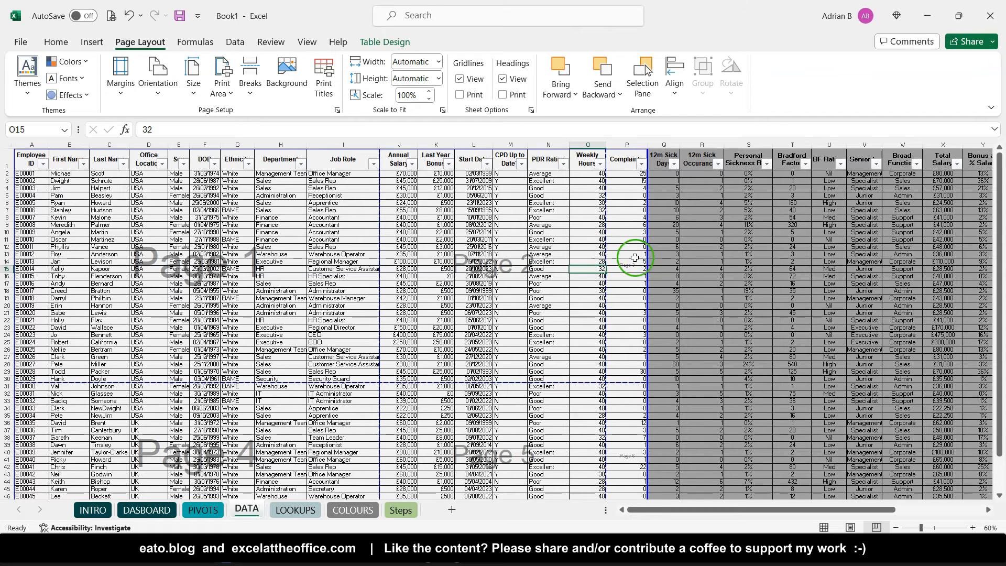
pyautogui.moveTo(648, 259); pyautogui.dragTo(612, 253)
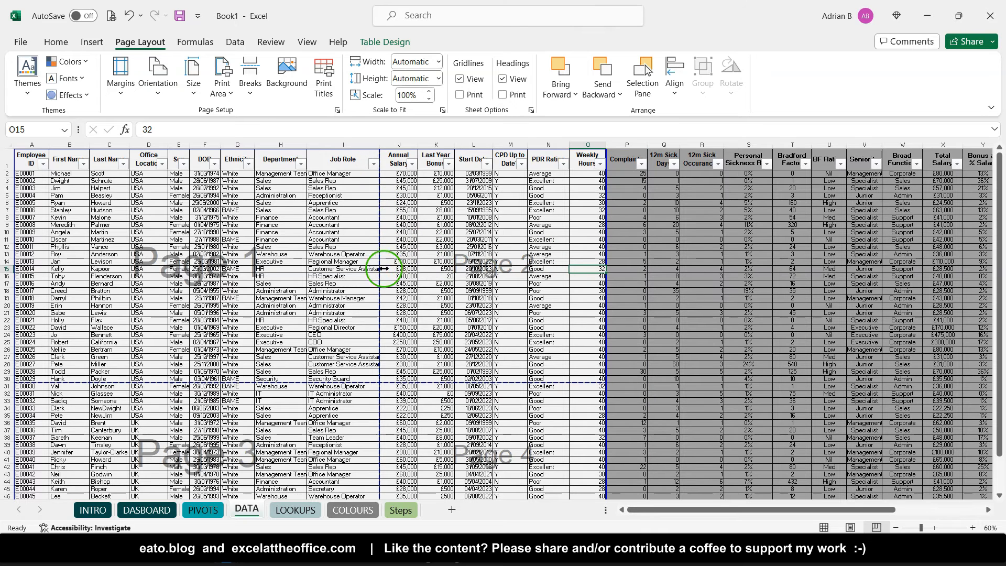
pyautogui.click(824, 527)
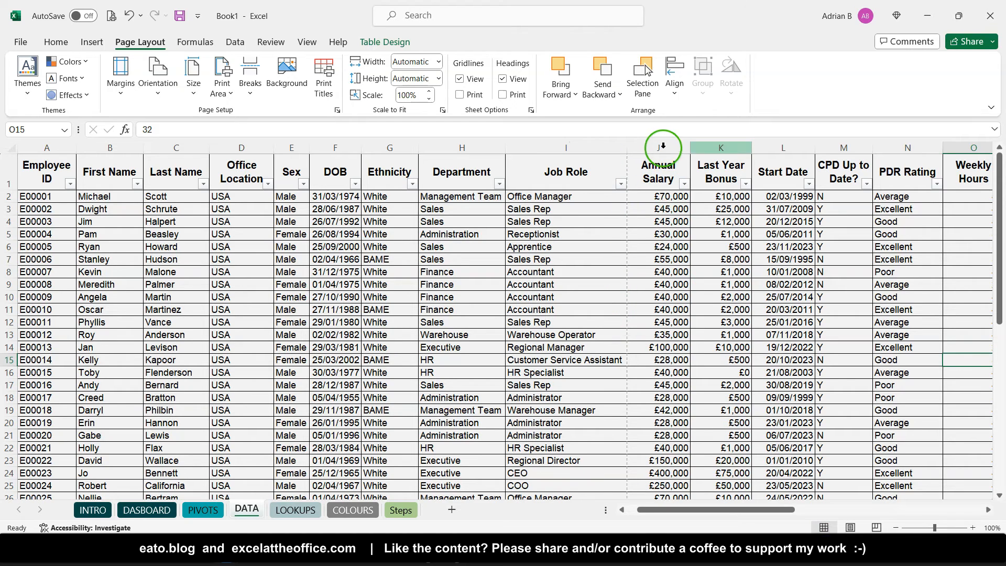
pyautogui.click(574, 164)
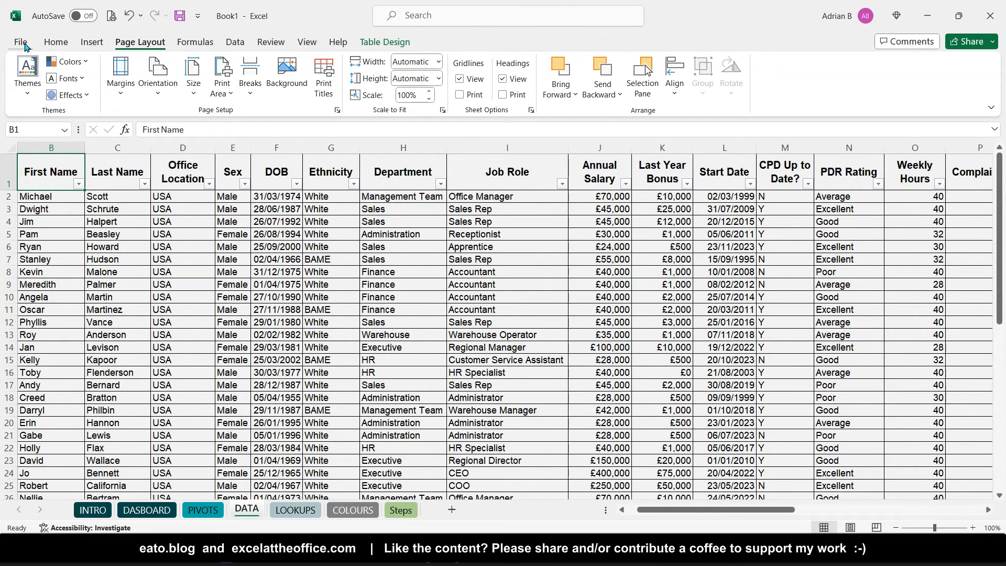
# Step: In the advanced Excel options, turn off the display of page breaks for the DATA worksheet
pyautogui.click(21, 43)
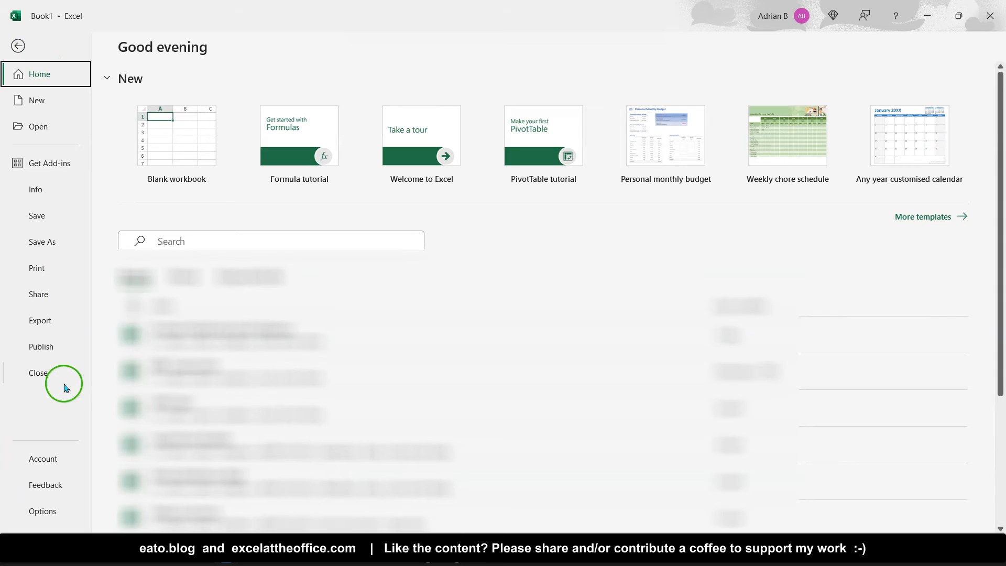
pyautogui.click(51, 519)
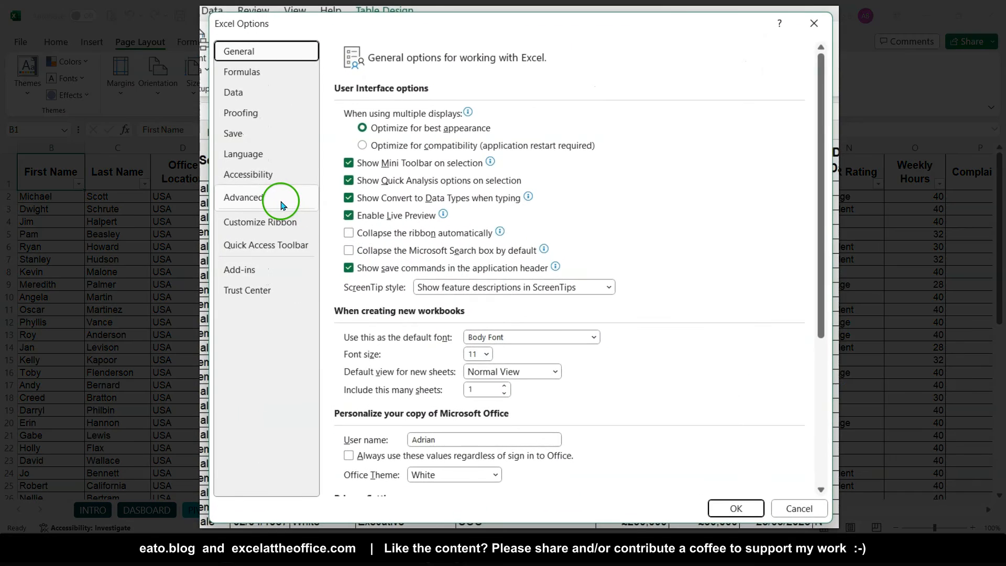
pyautogui.click(286, 202)
pyautogui.scroll(-15, 441, 296)
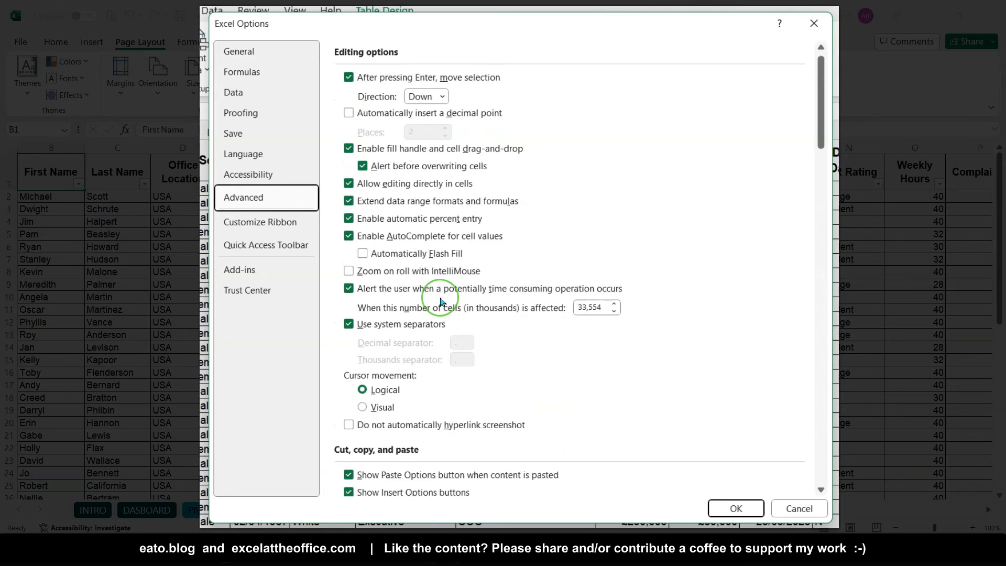
pyautogui.scroll(-8, 441, 301)
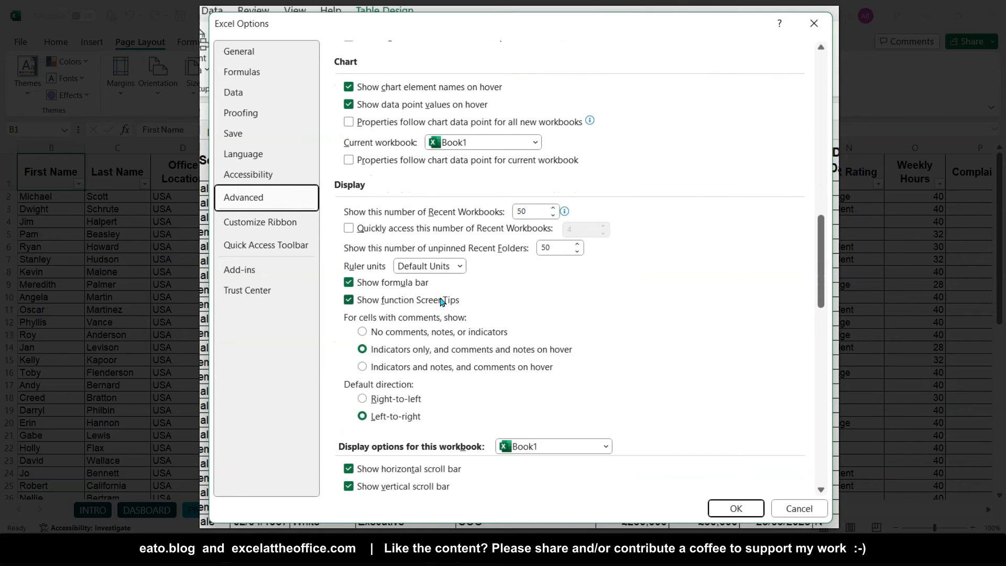
pyautogui.scroll(-8, 441, 301)
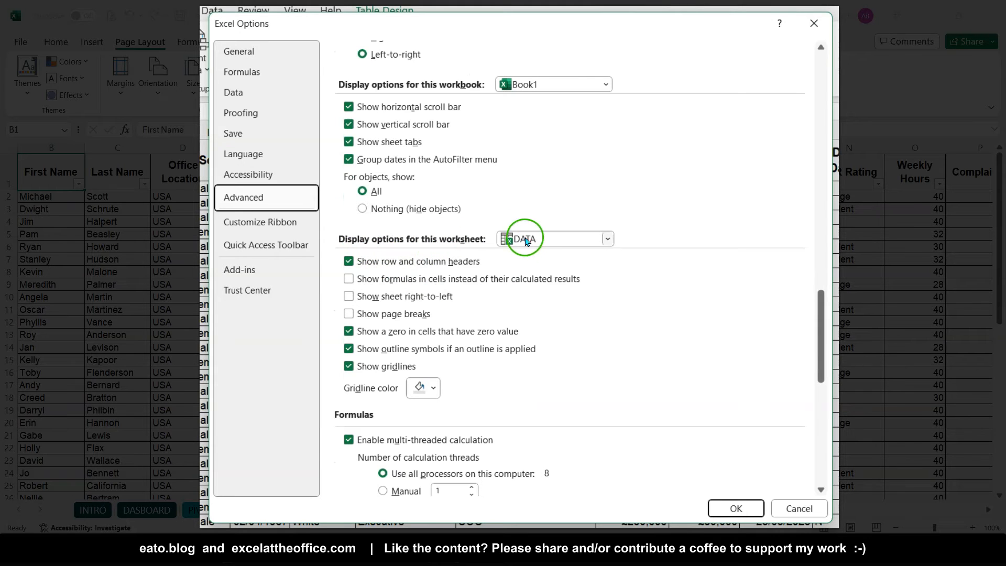
pyautogui.click(349, 314)
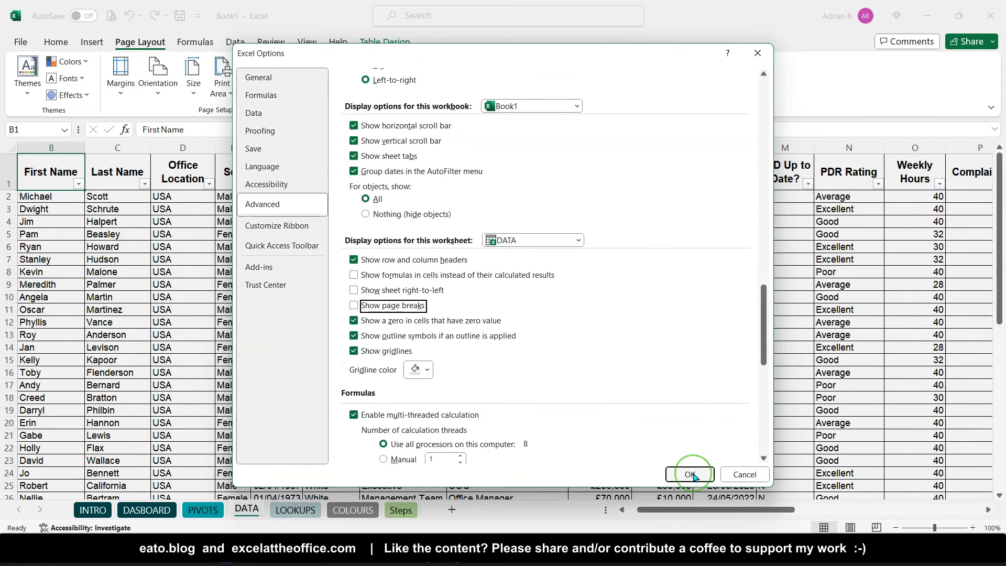
pyautogui.click(690, 475)
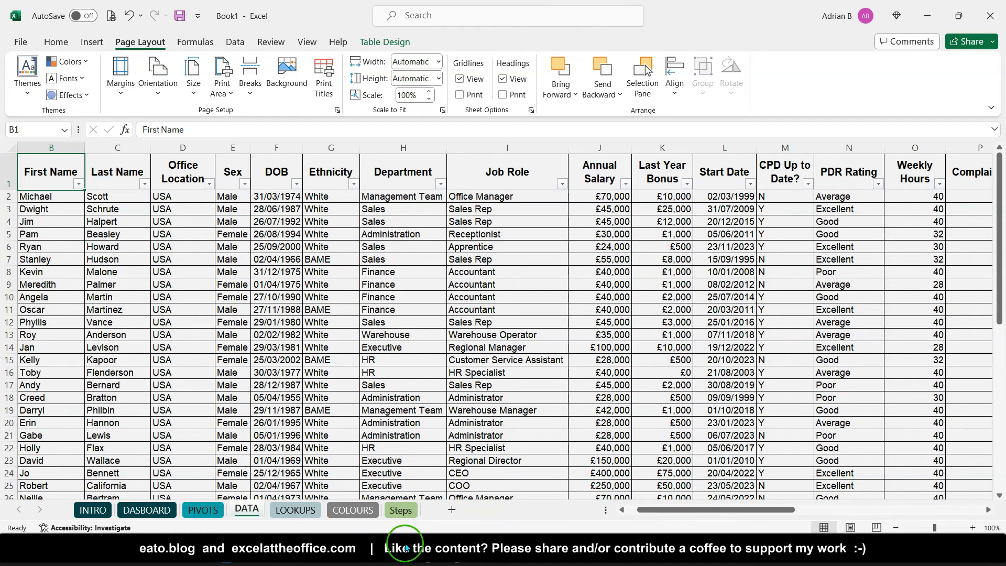
# Step: Switch to the Dunder Dashboard and Database workbook and read the Notes beside the RAW DATA table
pyautogui.moveTo(227, 551)
pyautogui.click(207, 485)
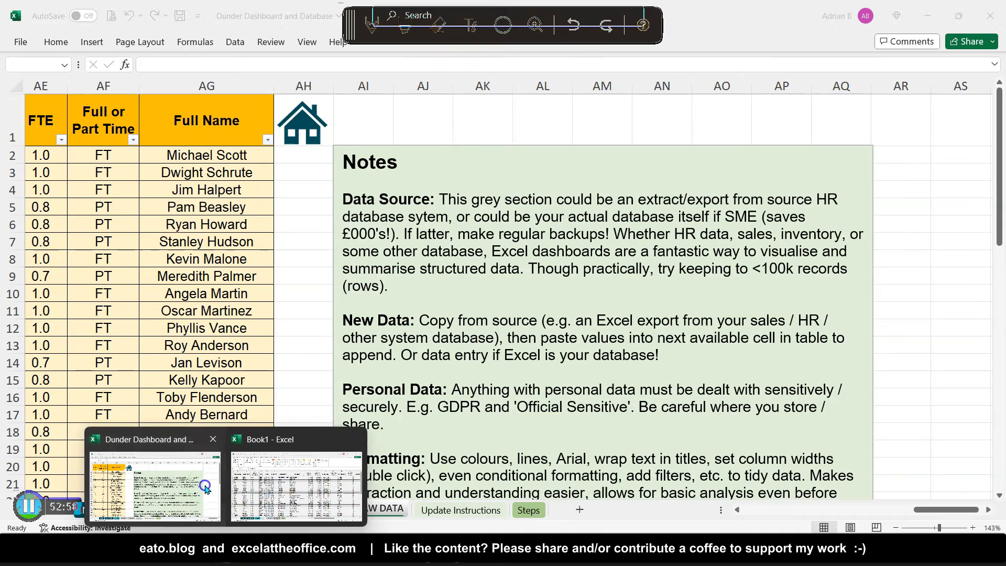
pyautogui.hscroll(3, 560, 253)
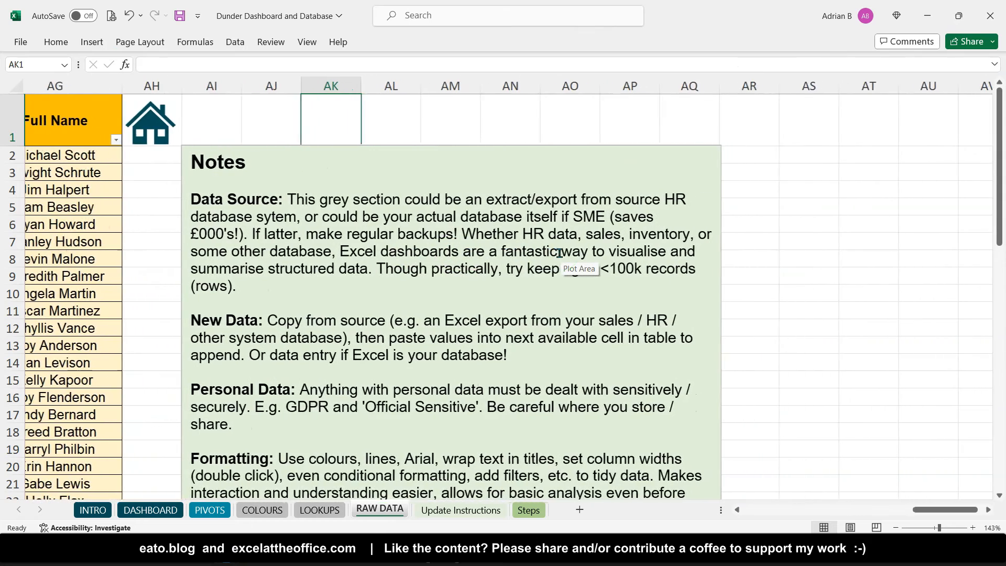
pyautogui.scroll(2, 560, 253)
pyautogui.scroll(-1, 559, 254)
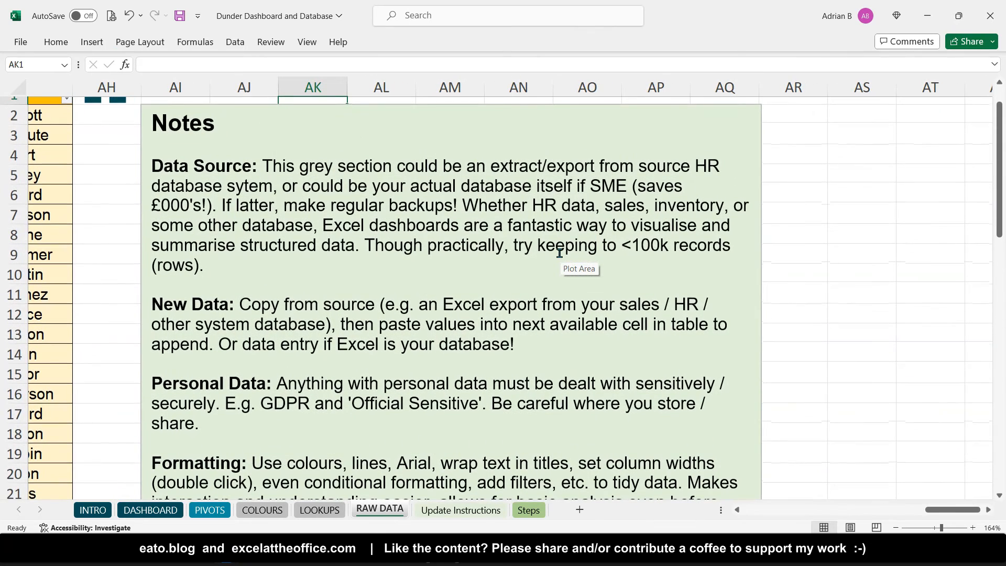
pyautogui.click(815, 210)
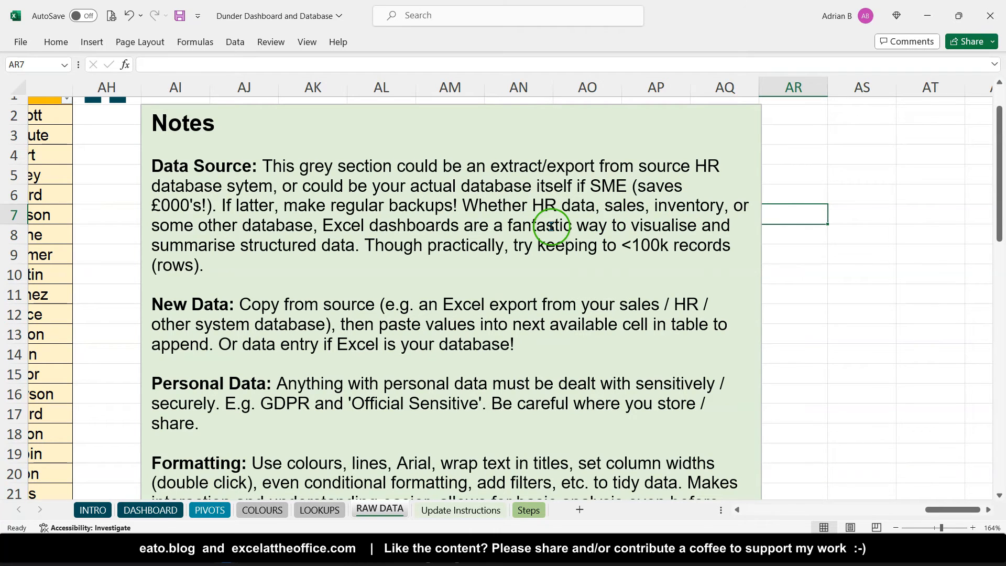
pyautogui.scroll(-1, 425, 226)
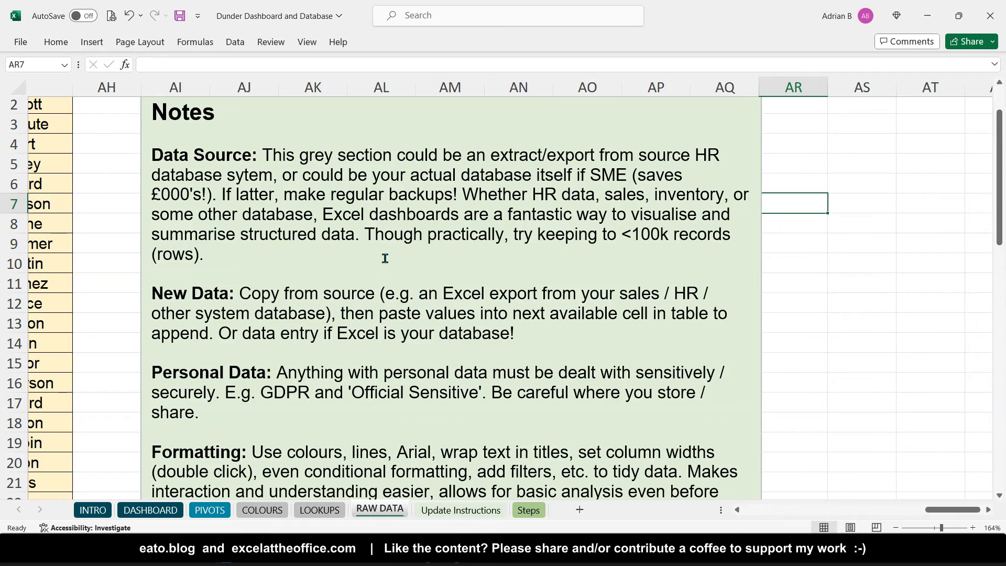
pyautogui.scroll(-13, 293, 383)
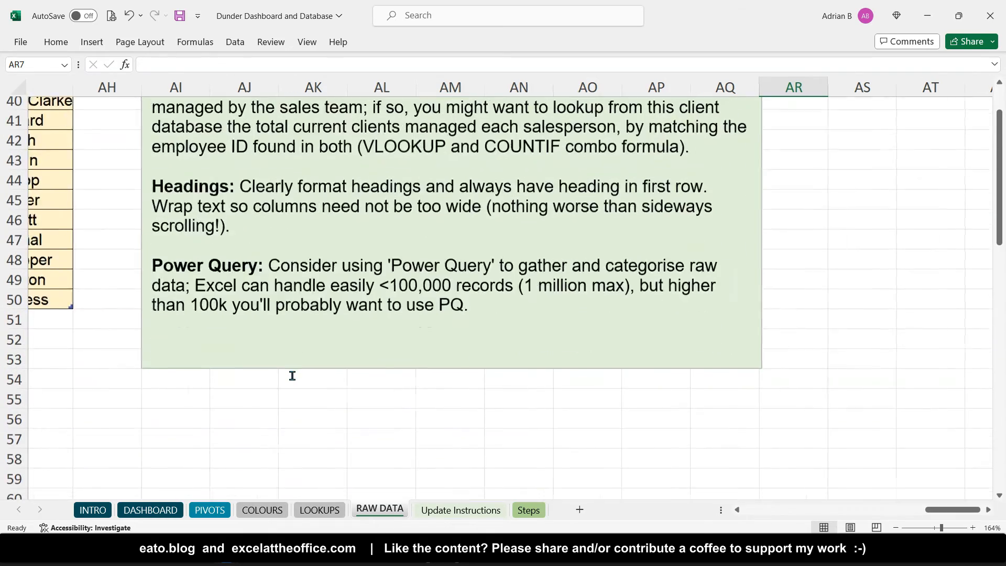
# Step: Start a new record directly below the last row of the RAW DATA table by entering the next employee ID in A51
pyautogui.hscroll(-6, 292, 376)
pyautogui.hscroll(-8, 293, 375)
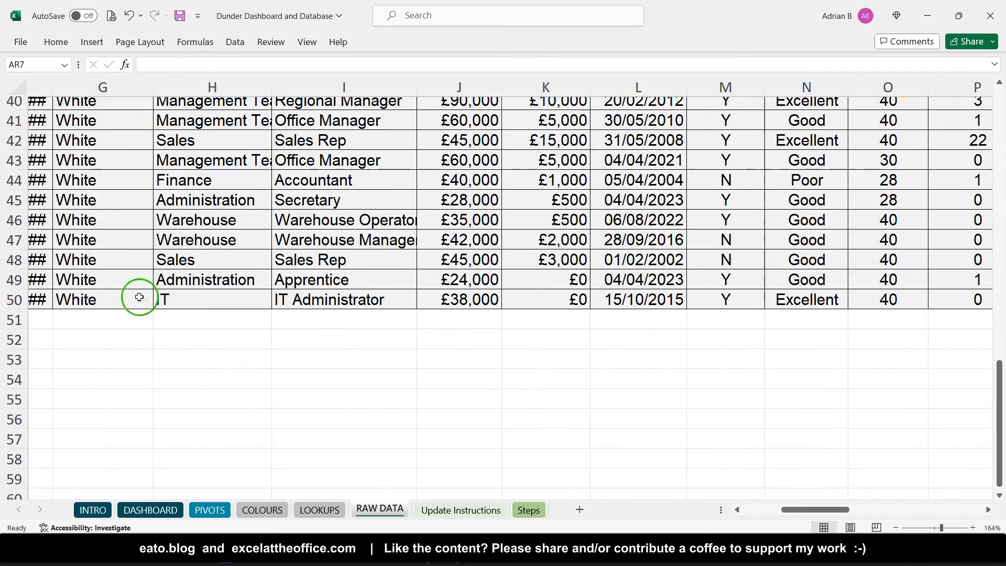
pyautogui.hscroll(-6, 66, 294)
pyautogui.click(72, 296)
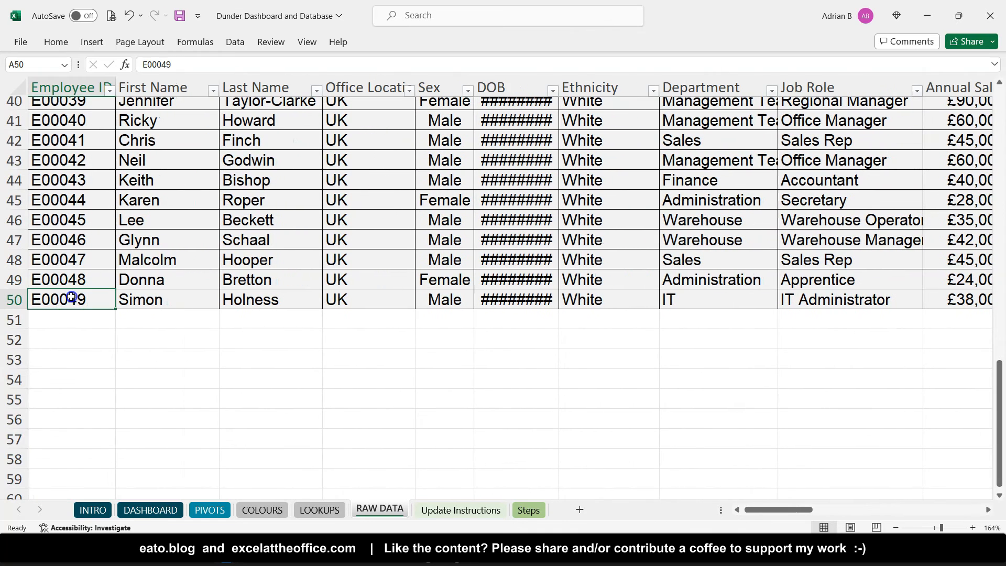
pyautogui.click(64, 315)
pyautogui.write('E000')
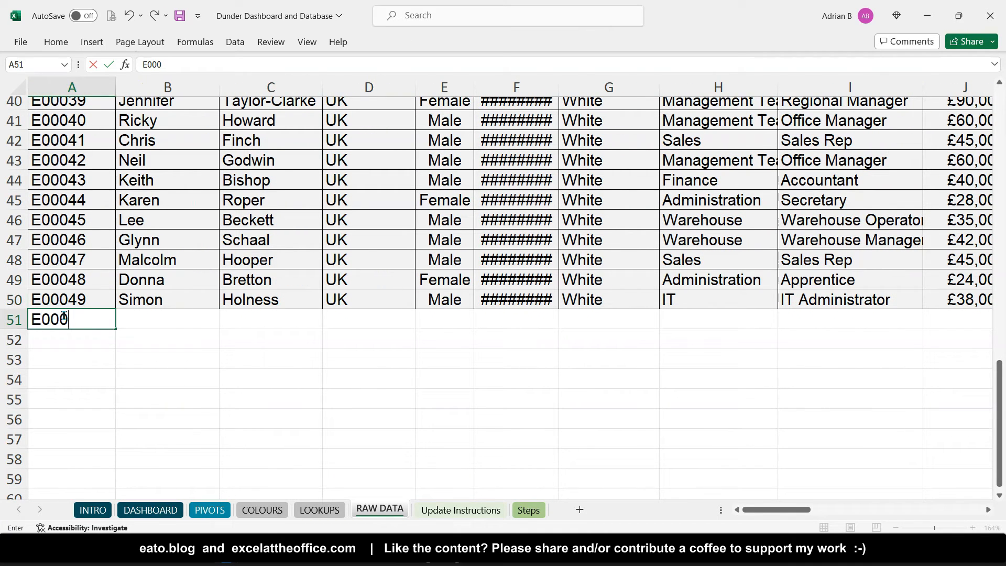
pyautogui.write('50')
pyautogui.press('Tab')
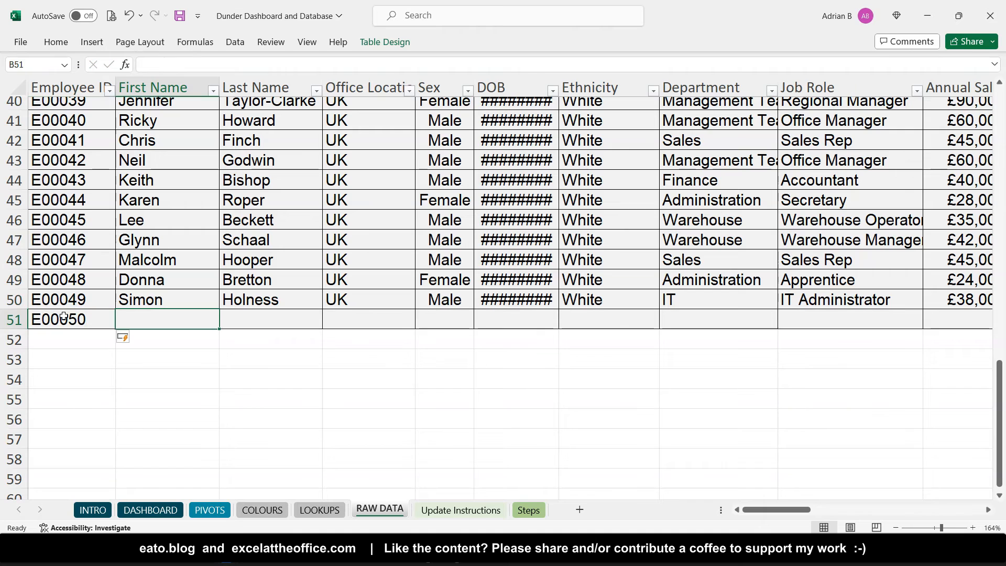
# Step: Fill in the new record's first name and set its office location to UK, leaving the last name blank
pyautogui.write('Adr')
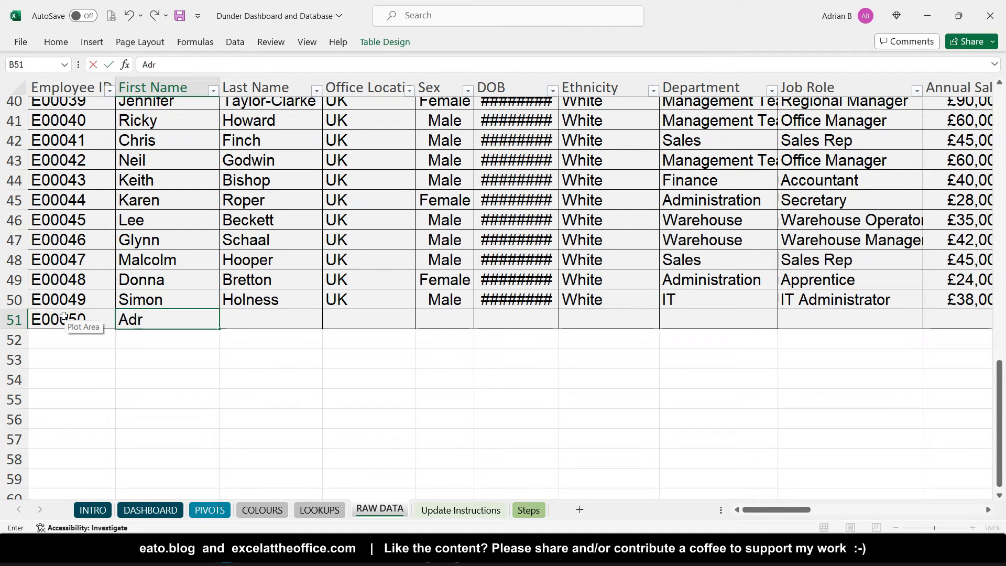
pyautogui.write('ian')
pyautogui.press('Return')
pyautogui.press('Right')
pyautogui.press('Right')
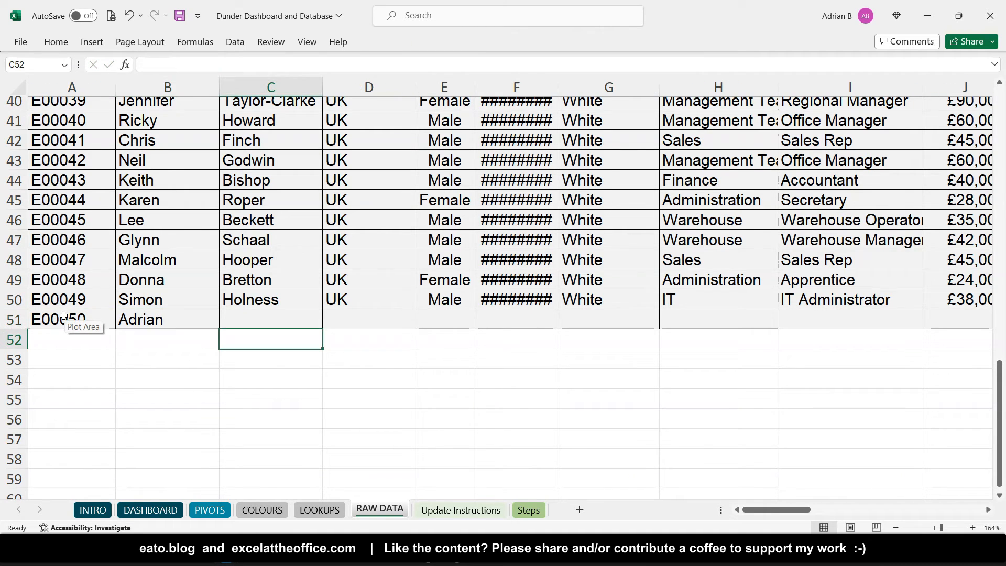
pyautogui.press('Up')
pyautogui.write('U')
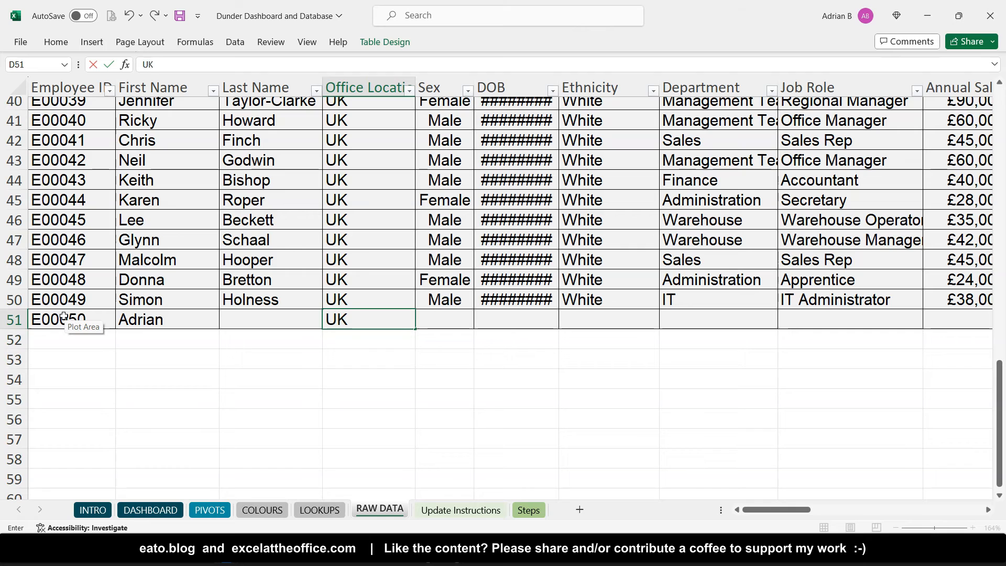
pyautogui.press('Tab')
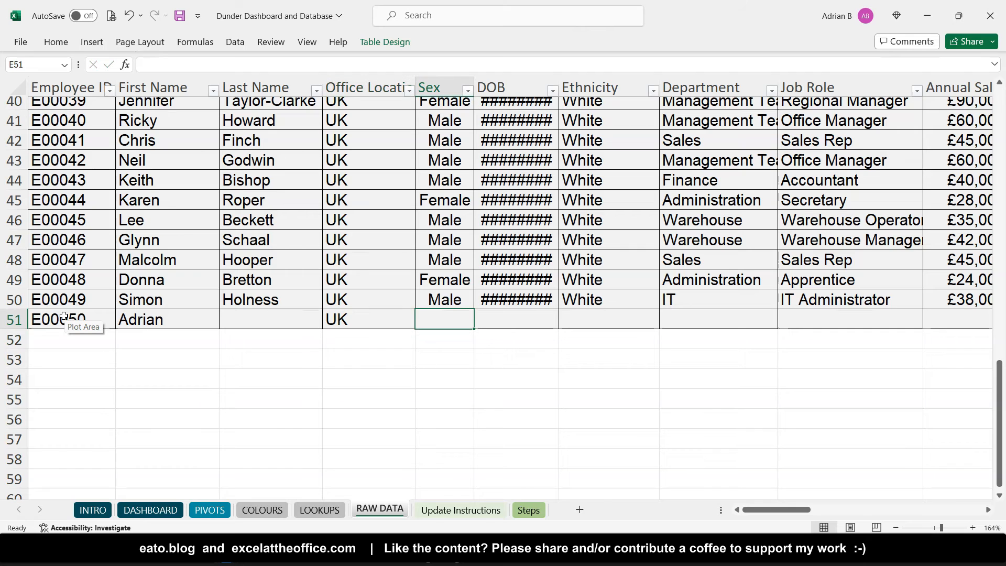
pyautogui.click(95, 313)
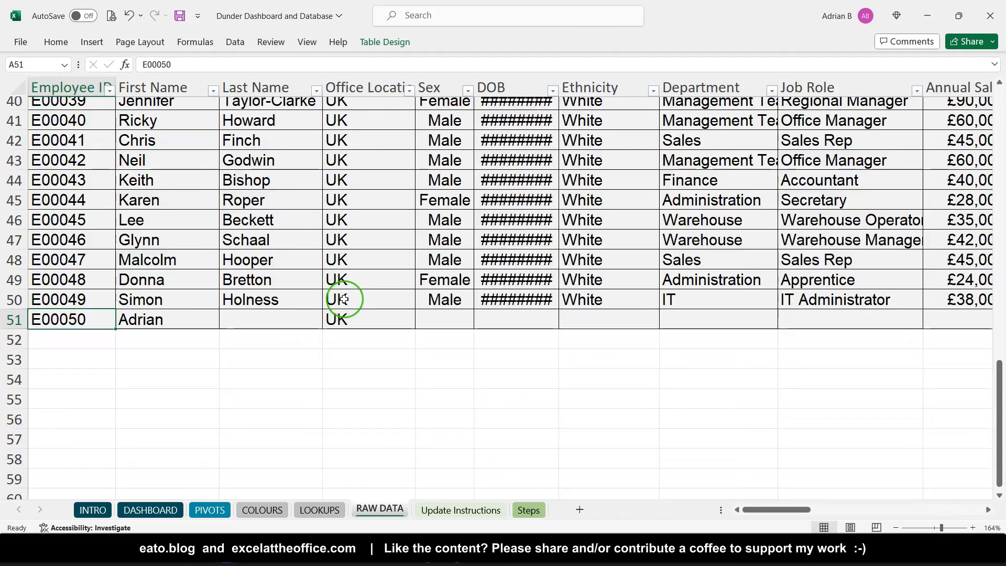
# Step: Read the Data Source and New Data notes beside the RAW DATA table
pyautogui.hscroll(5, 344, 297)
pyautogui.scroll(1, 344, 298)
pyautogui.scroll(8, 344, 298)
pyautogui.hscroll(3, 344, 299)
pyautogui.hscroll(10, 344, 298)
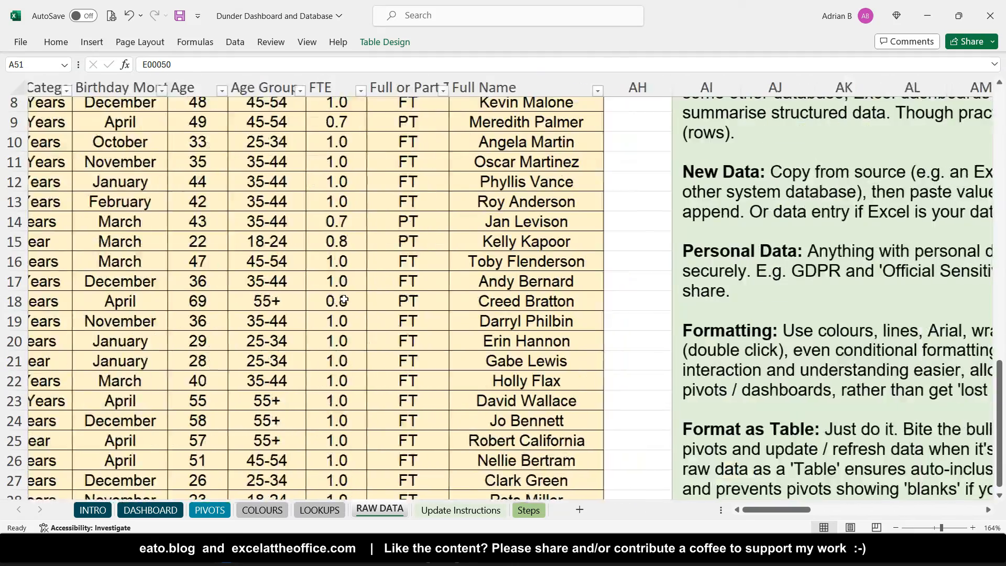
pyautogui.scroll(3, 344, 299)
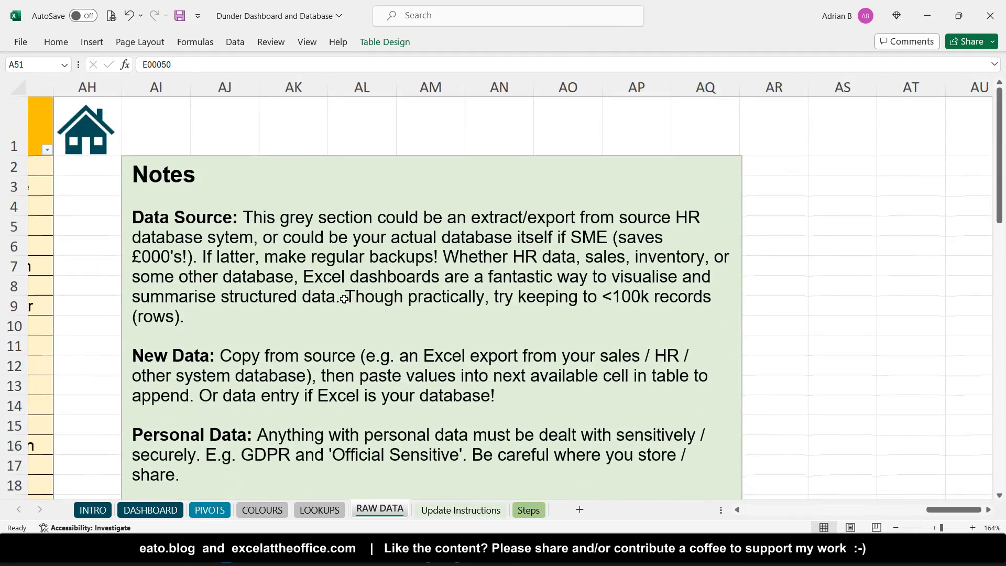
pyautogui.scroll(-1, 301, 296)
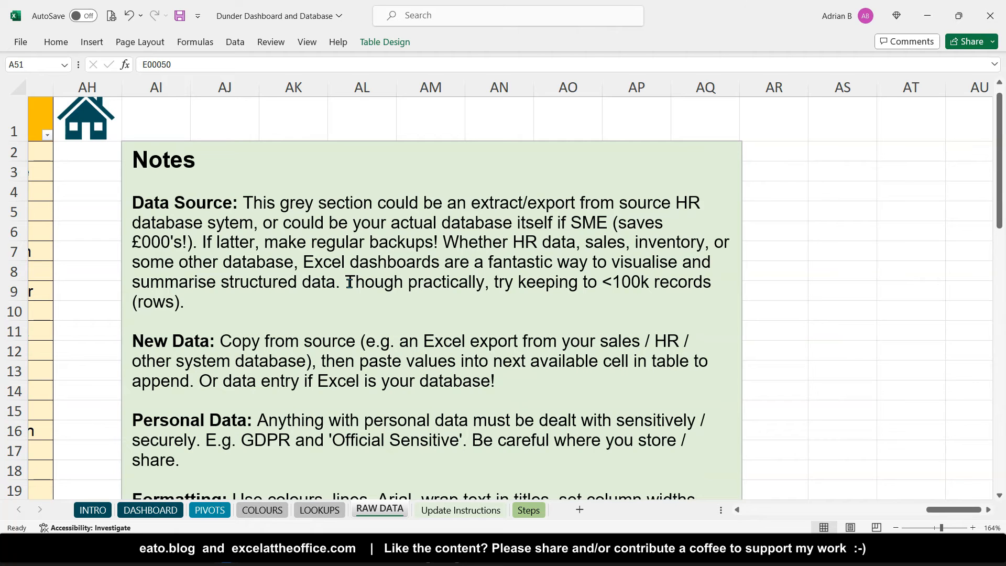
pyautogui.scroll(-2, 553, 280)
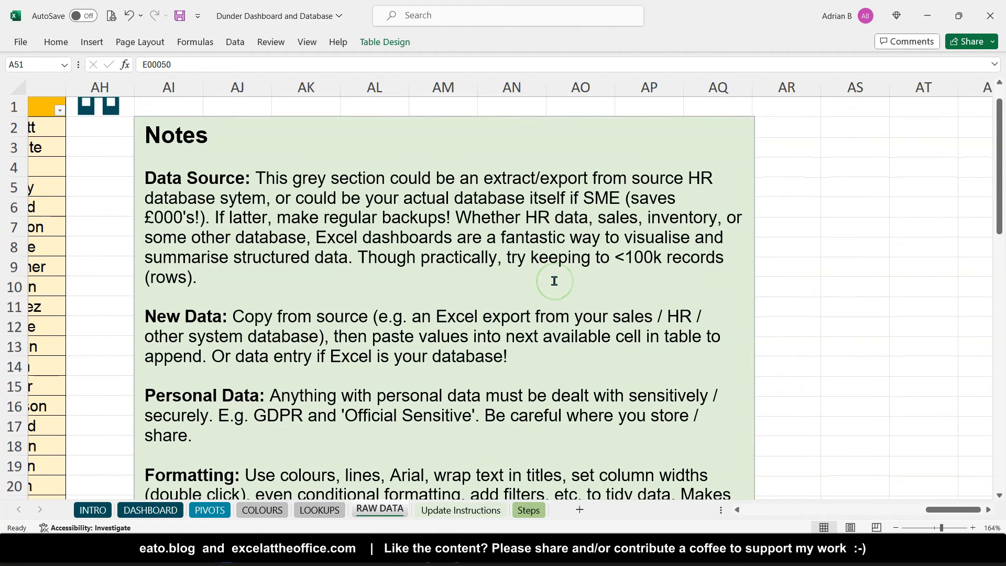
pyautogui.scroll(-1, 554, 280)
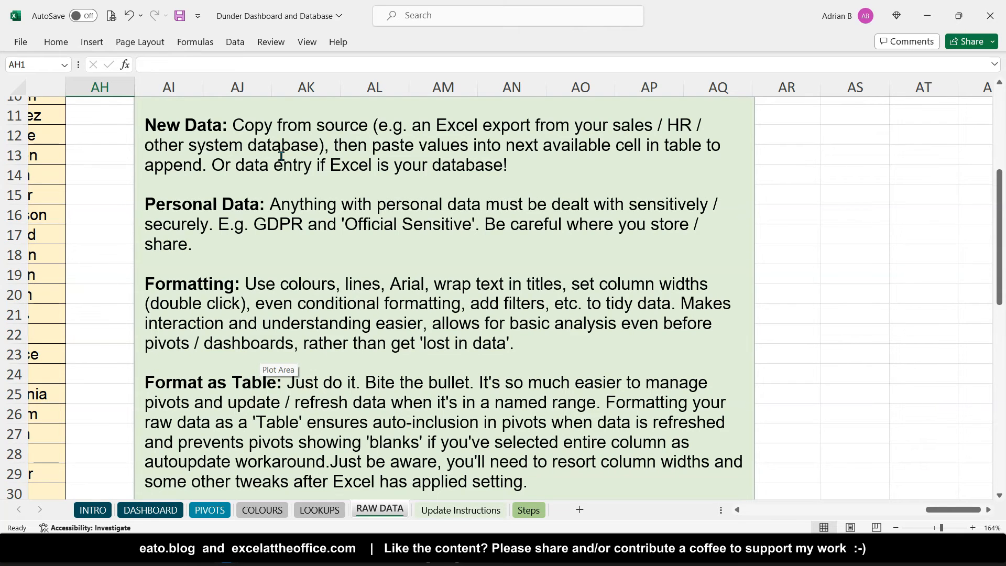
# Step: Examine the newly added record in row 51 across the table's columns, and return to the Notes
pyautogui.hscroll(-5, 413, 198)
pyautogui.scroll(-12, 415, 199)
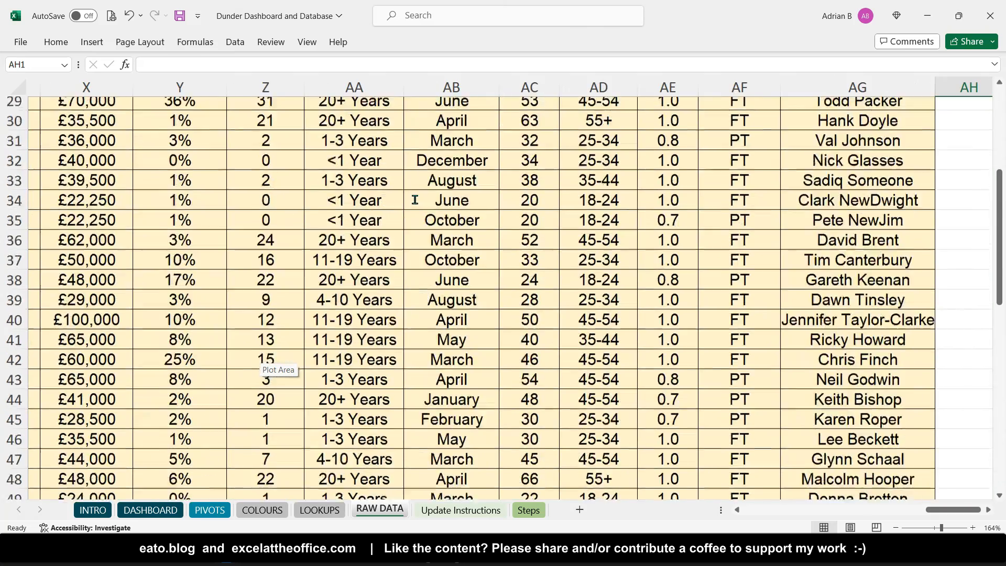
pyautogui.hscroll(-10, 415, 200)
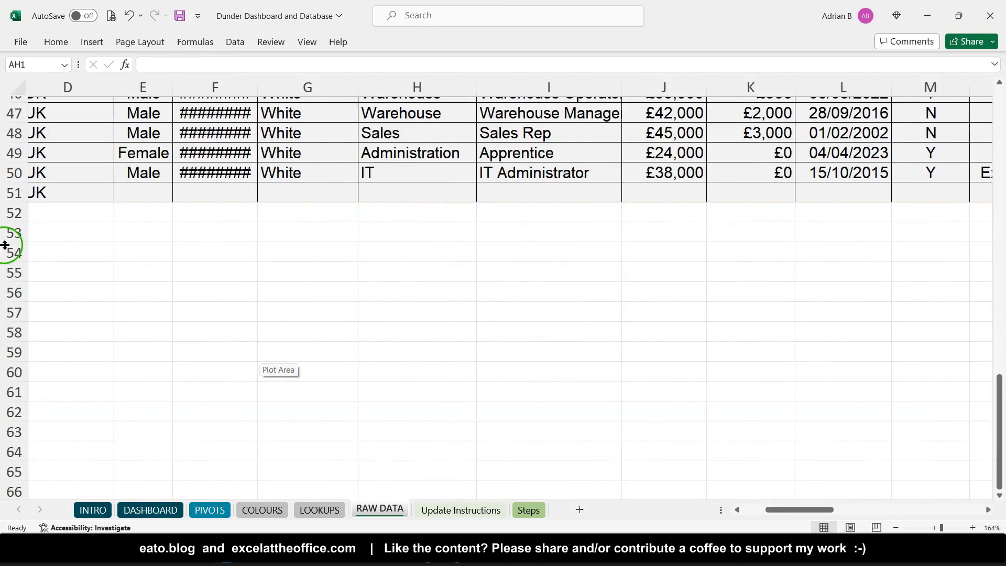
pyautogui.hscroll(-1, 107, 226)
pyautogui.hscroll(7, 72, 210)
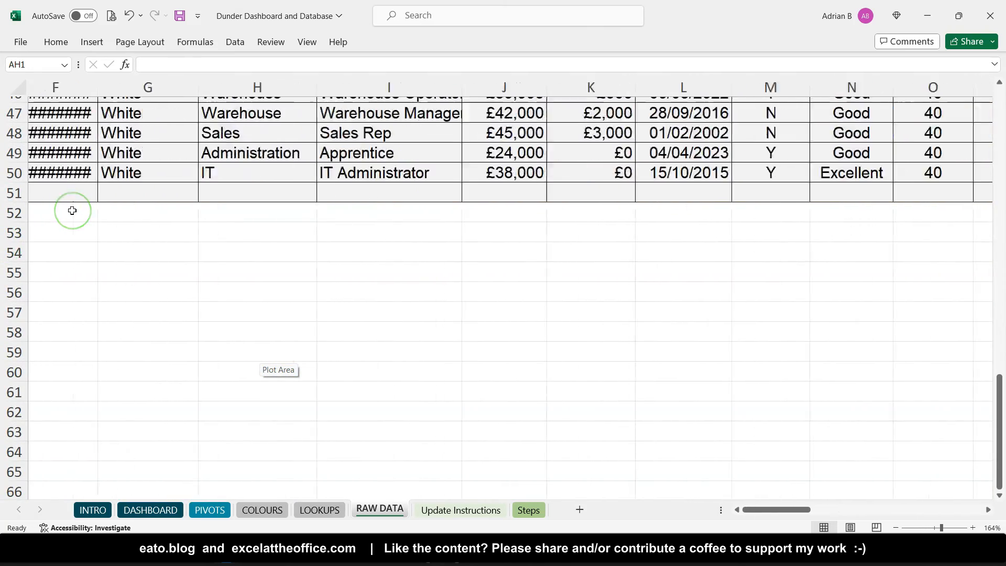
pyautogui.hscroll(14, 71, 210)
pyautogui.scroll(11, 72, 210)
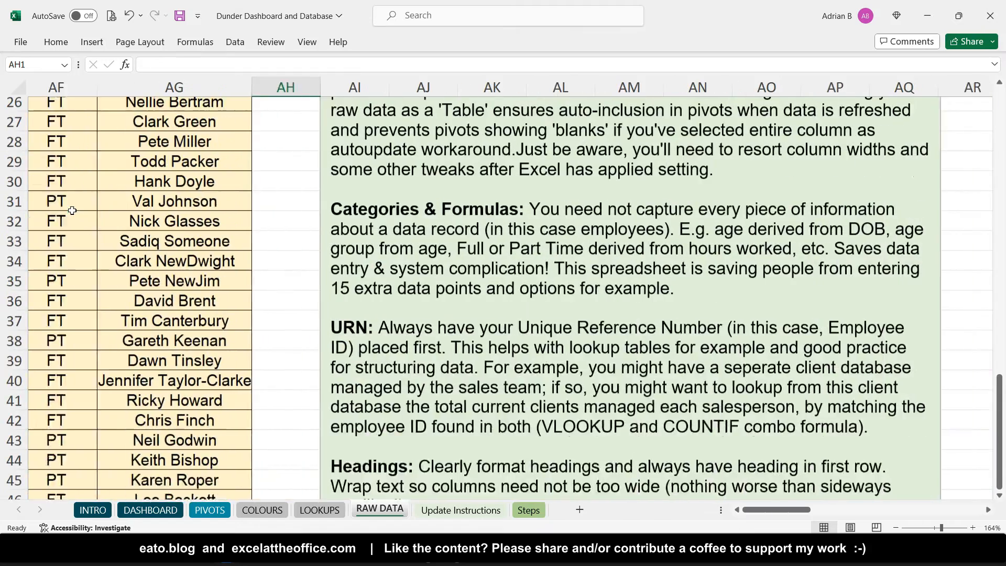
pyautogui.scroll(4, 71, 210)
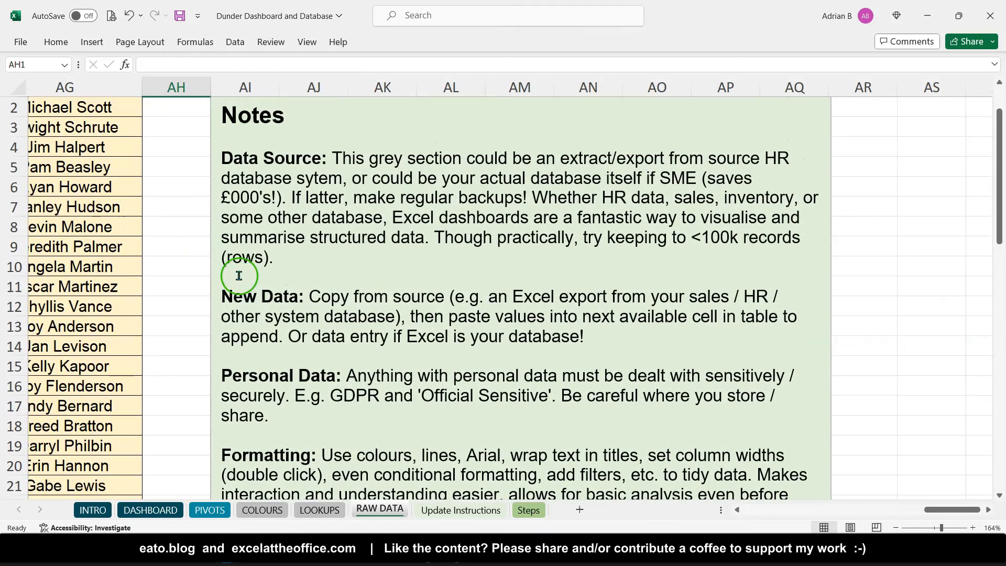
# Step: Read the Personal Data and Formatting notes
pyautogui.scroll(-2, 306, 374)
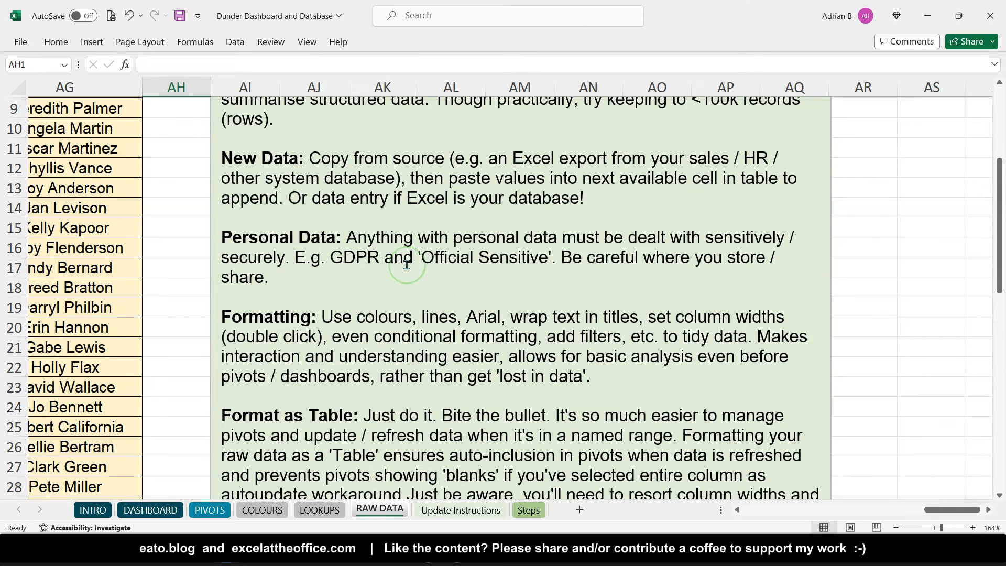
pyautogui.scroll(-2, 388, 262)
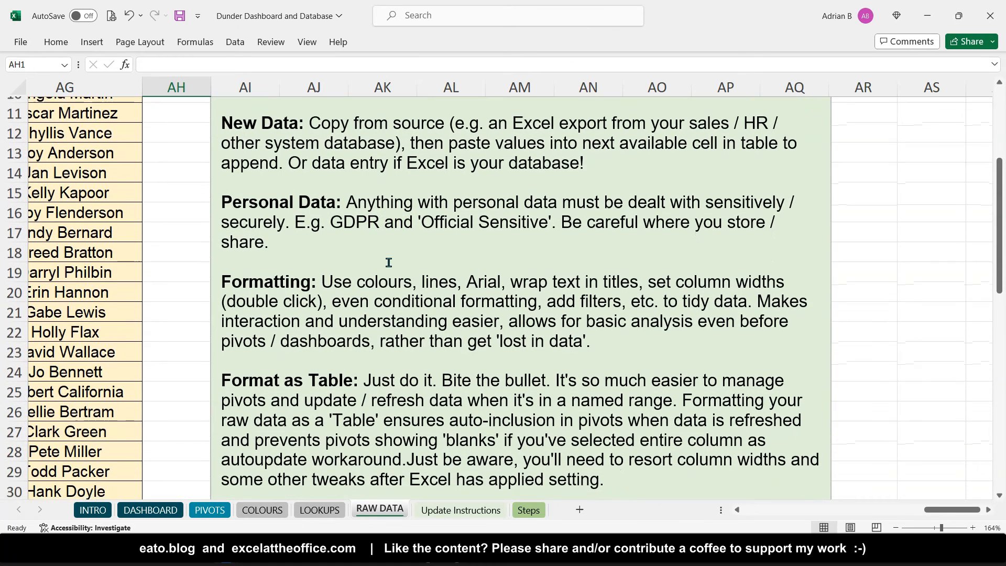
pyautogui.scroll(-1, 388, 262)
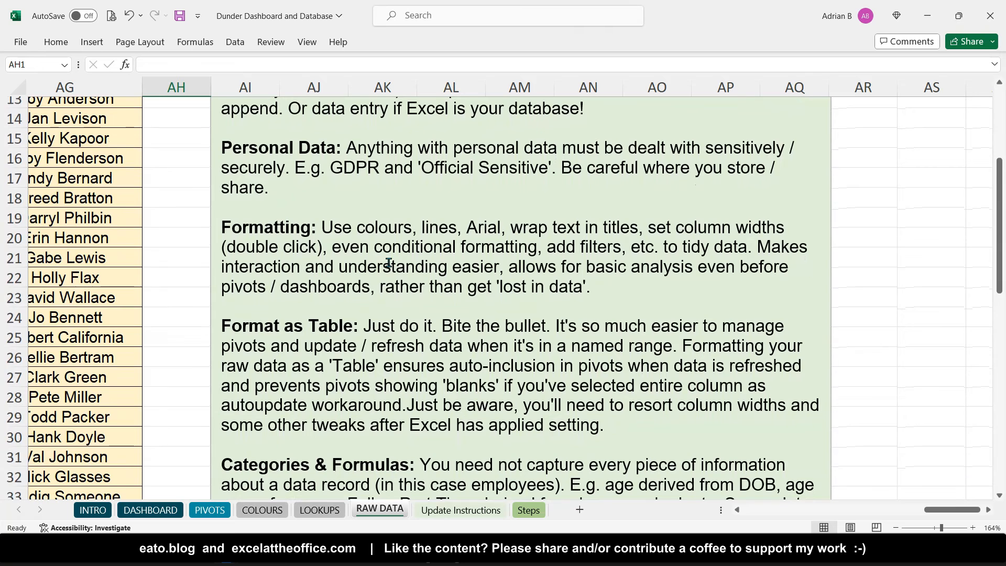
pyautogui.scroll(-1, 388, 262)
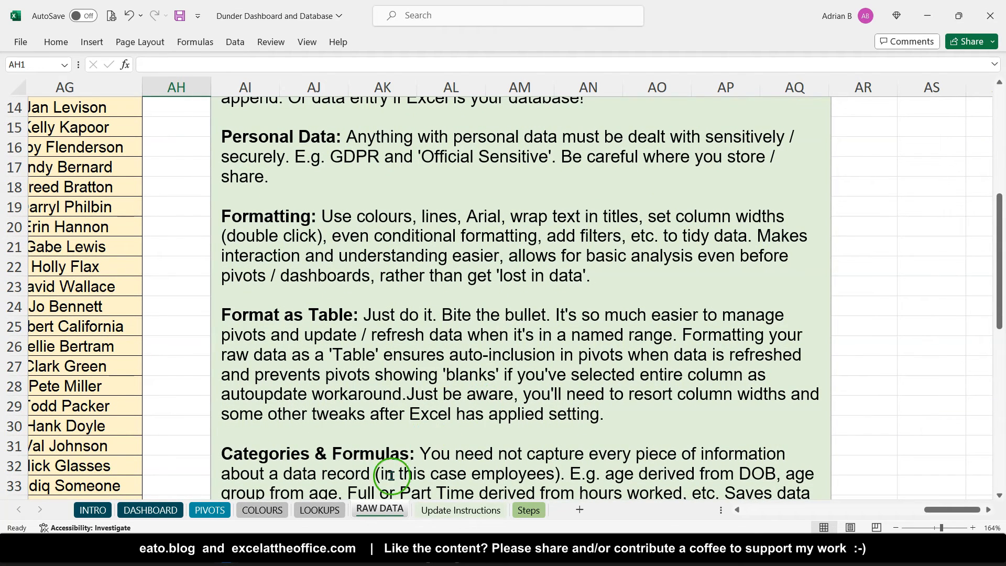
pyautogui.rightClick(388, 505)
pyautogui.click(427, 432)
pyautogui.click(605, 350)
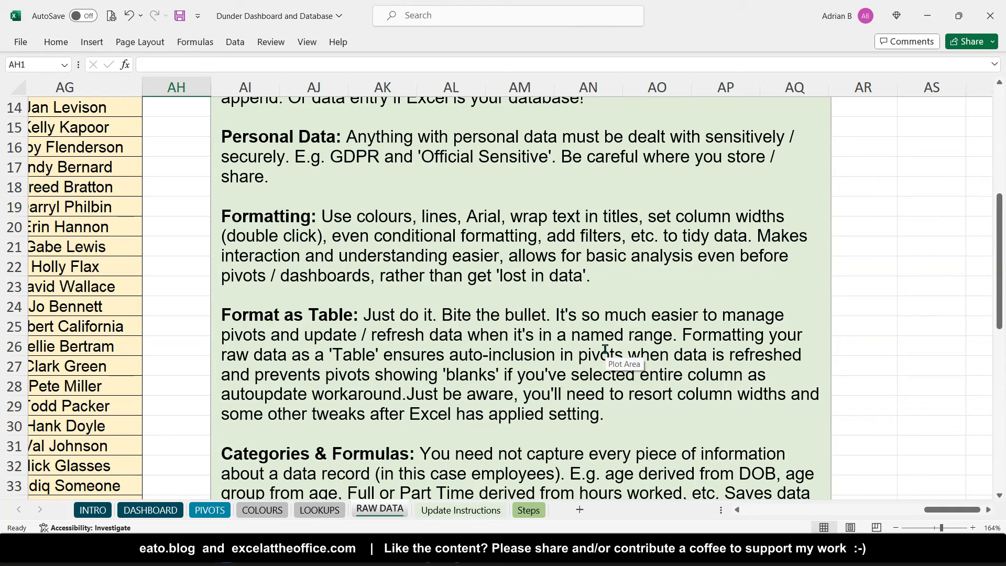
# Step: Review the formatting of the grey and orange column headings across the RAW DATA table
pyautogui.hscroll(-5, 388, 320)
pyautogui.scroll(5, 388, 320)
pyautogui.hscroll(-1, 388, 320)
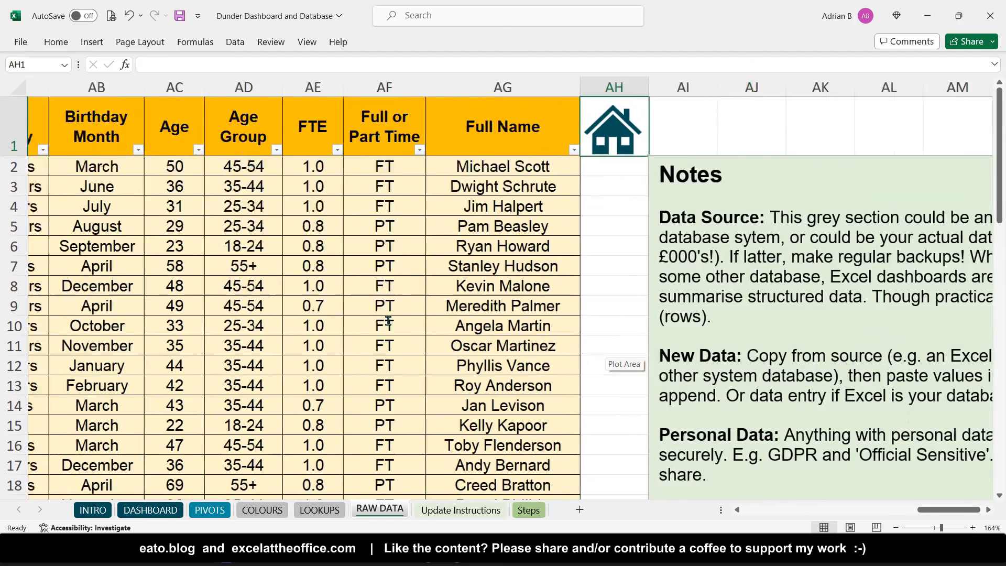
pyautogui.hscroll(-10, 388, 320)
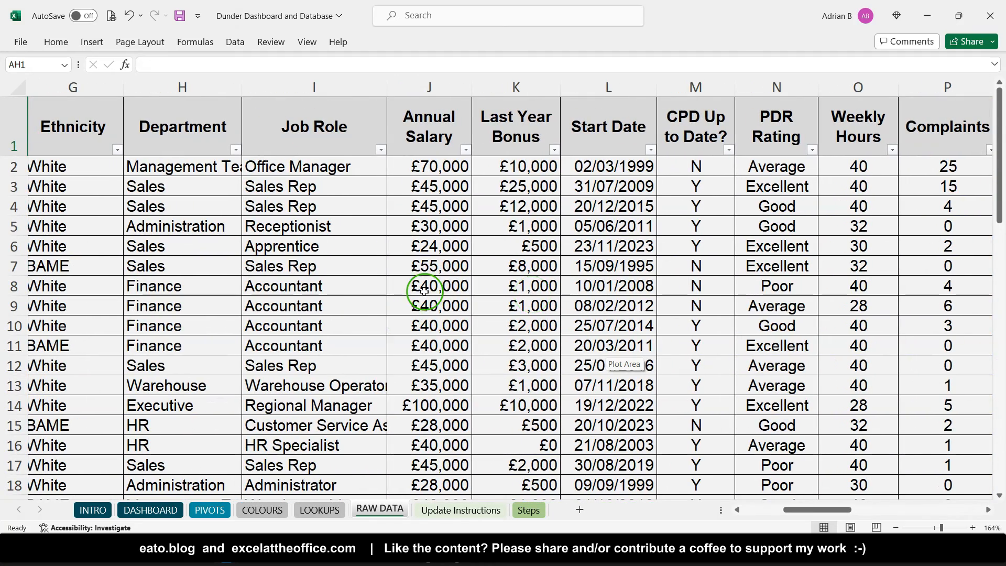
pyautogui.hscroll(-3, 424, 292)
pyautogui.hscroll(-3, 424, 291)
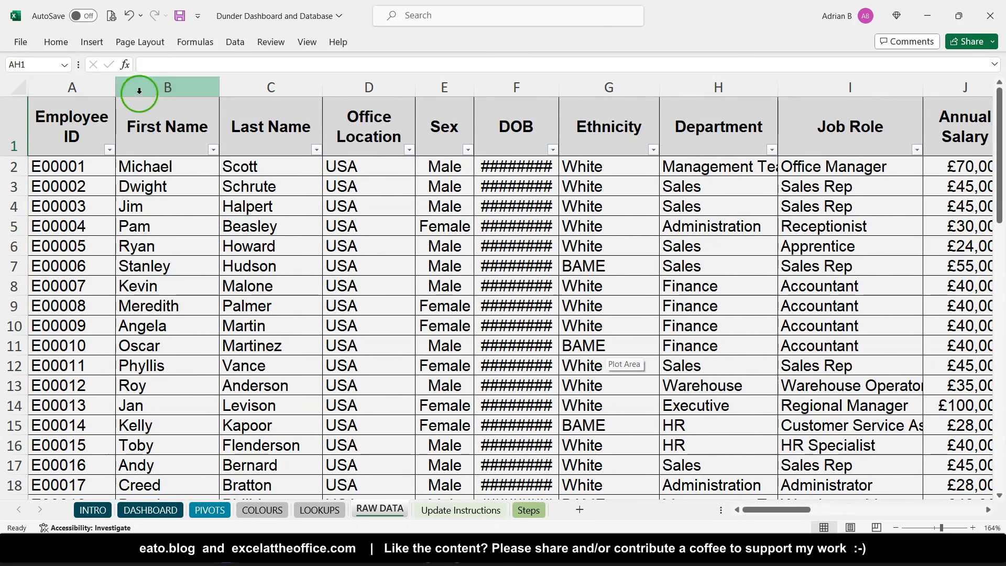
pyautogui.hscroll(6, 461, 170)
pyautogui.hscroll(10, 468, 173)
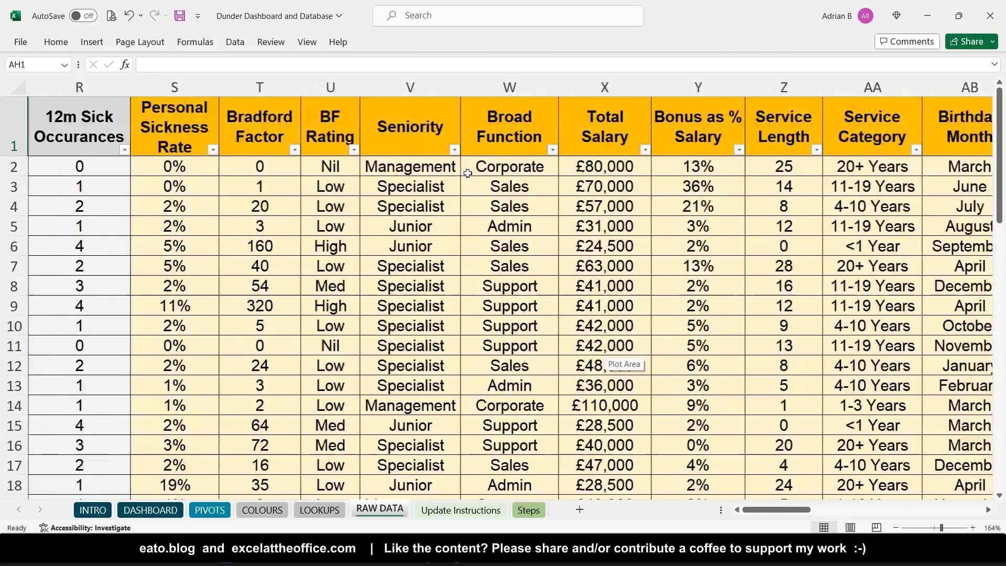
# Step: Read the Formatting and Format as Table notes beside the table
pyautogui.scroll(-5, 467, 173)
pyautogui.hscroll(3, 468, 173)
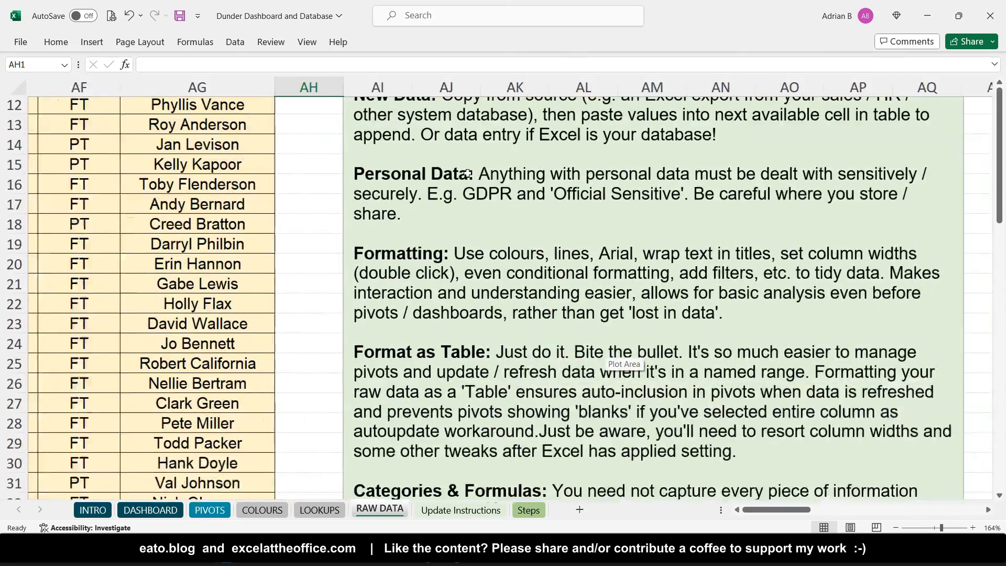
pyautogui.scroll(-2, 468, 173)
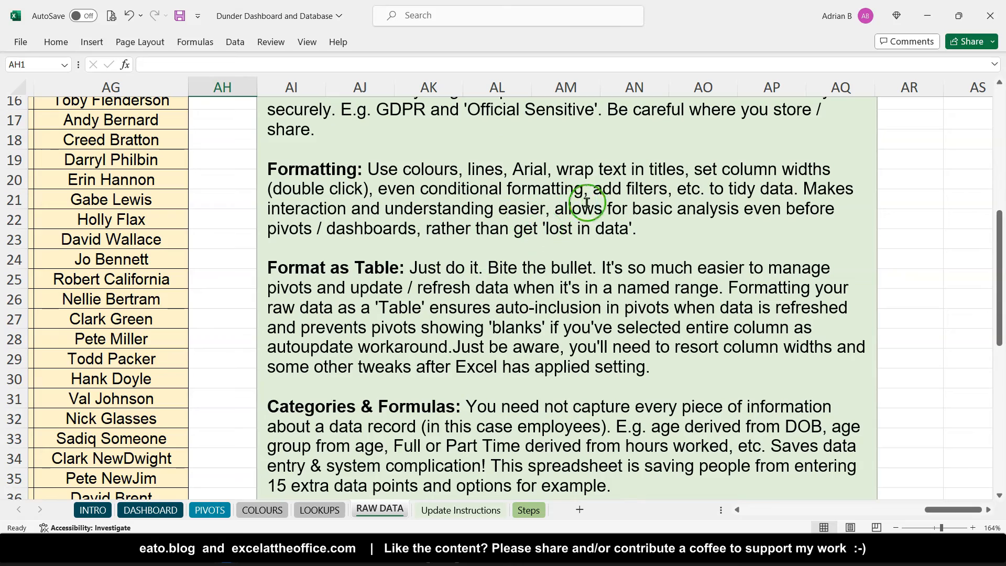
# Step: Apply orange gradient data bars to the FTE values in column AE, from AE2 down to the last record
pyautogui.hscroll(-3, 307, 244)
pyautogui.hscroll(-2, 307, 243)
pyautogui.scroll(5, 304, 234)
pyautogui.moveTo(302, 167); pyautogui.dragTo(307, 472)
pyautogui.scroll(11, 320, 242)
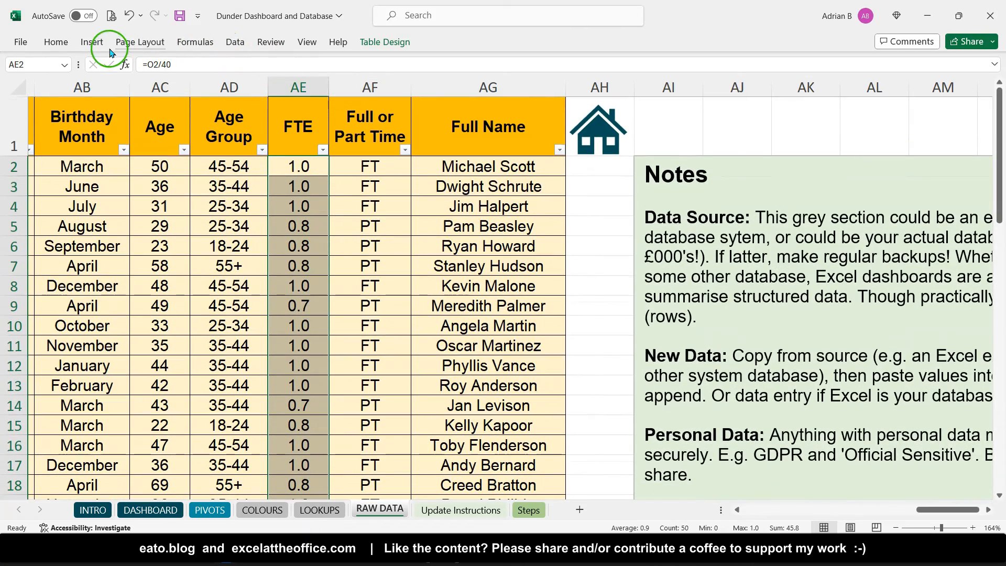
pyautogui.click(56, 42)
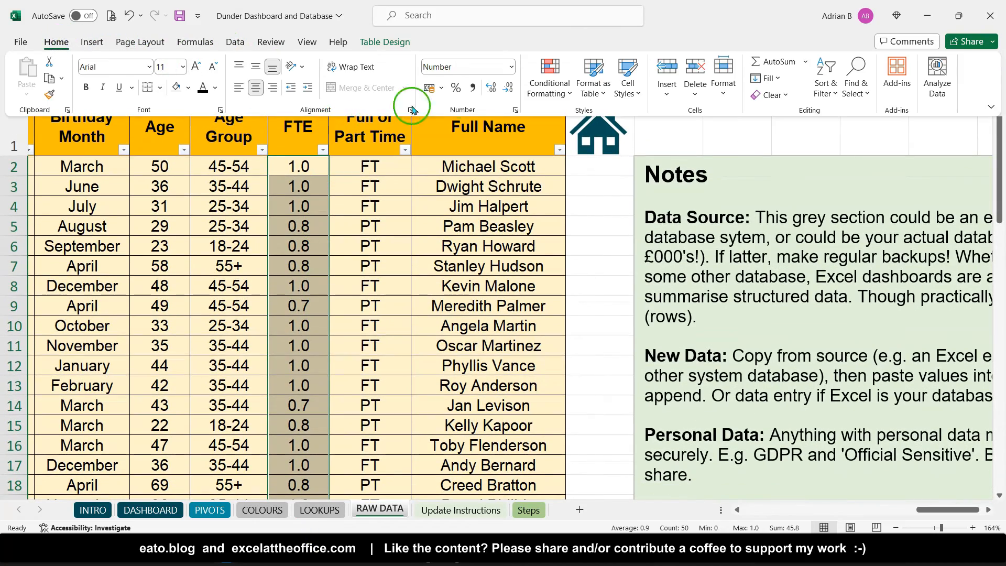
pyautogui.click(550, 84)
pyautogui.moveTo(594, 176)
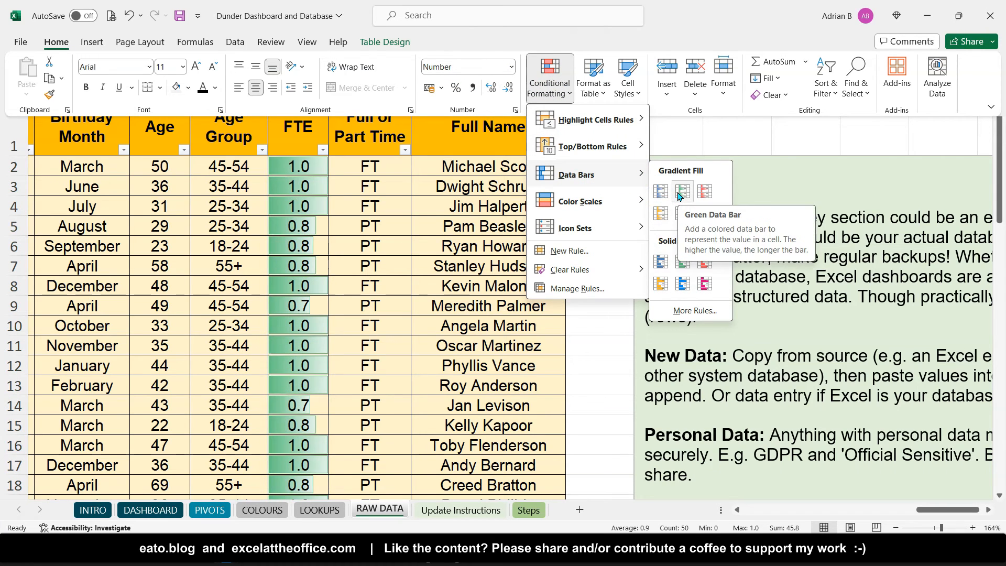
pyautogui.click(661, 220)
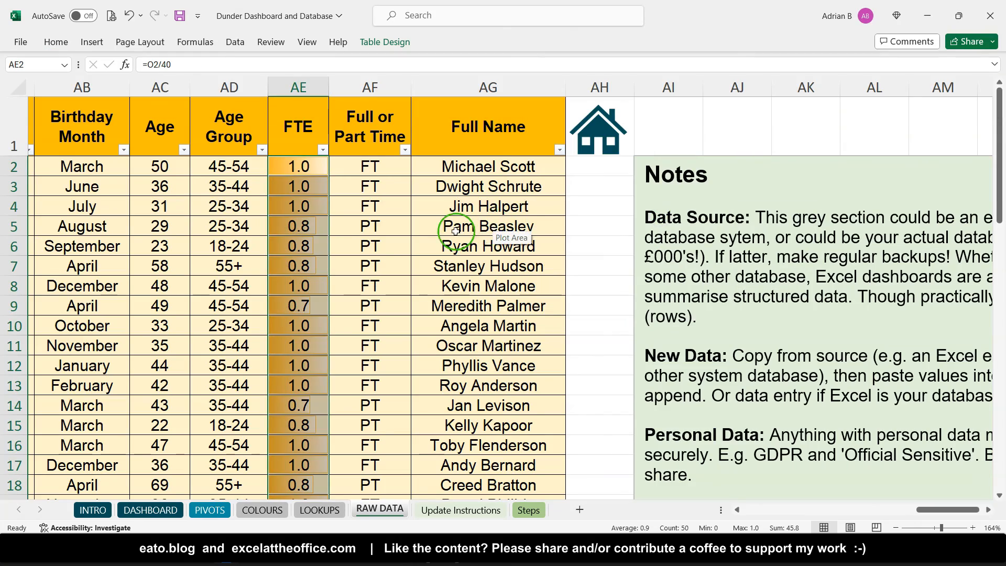
# Step: Check the FTE data bars down to the last record, and look over the Notes and the orange columns
pyautogui.scroll(-13, 366, 231)
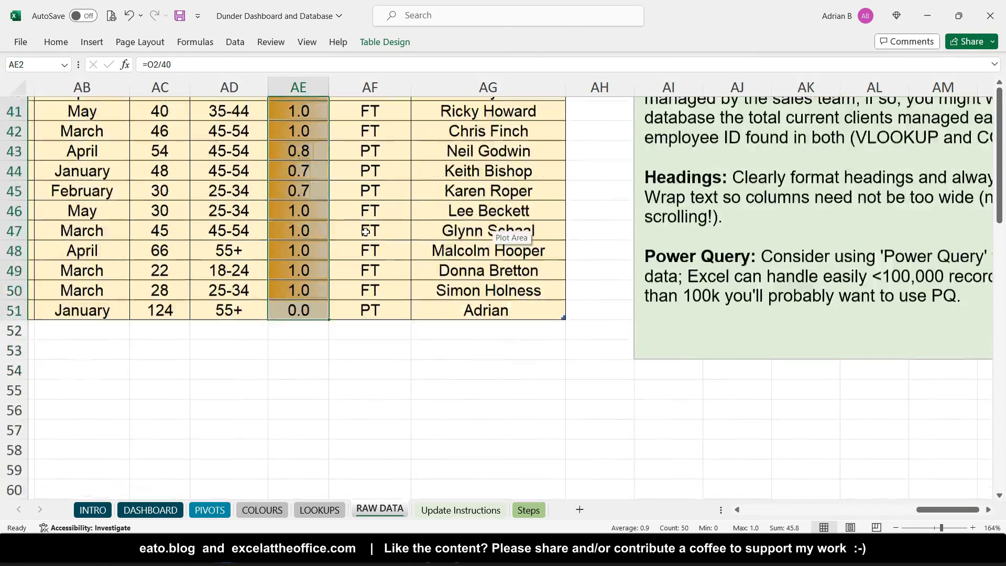
pyautogui.scroll(8, 365, 231)
pyautogui.scroll(6, 365, 231)
pyautogui.hscroll(4, 366, 231)
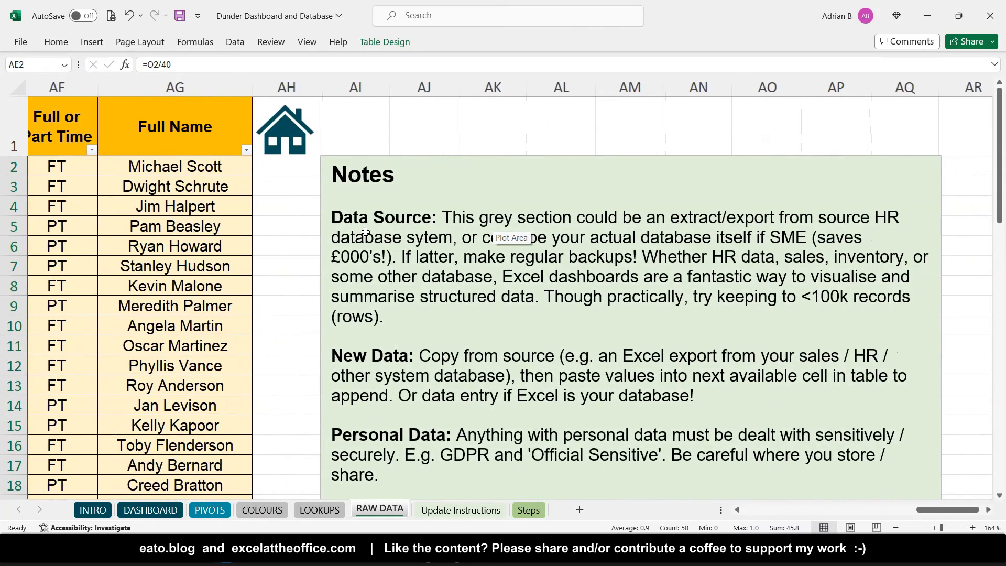
pyautogui.hscroll(1, 366, 231)
pyautogui.hscroll(-5, 365, 231)
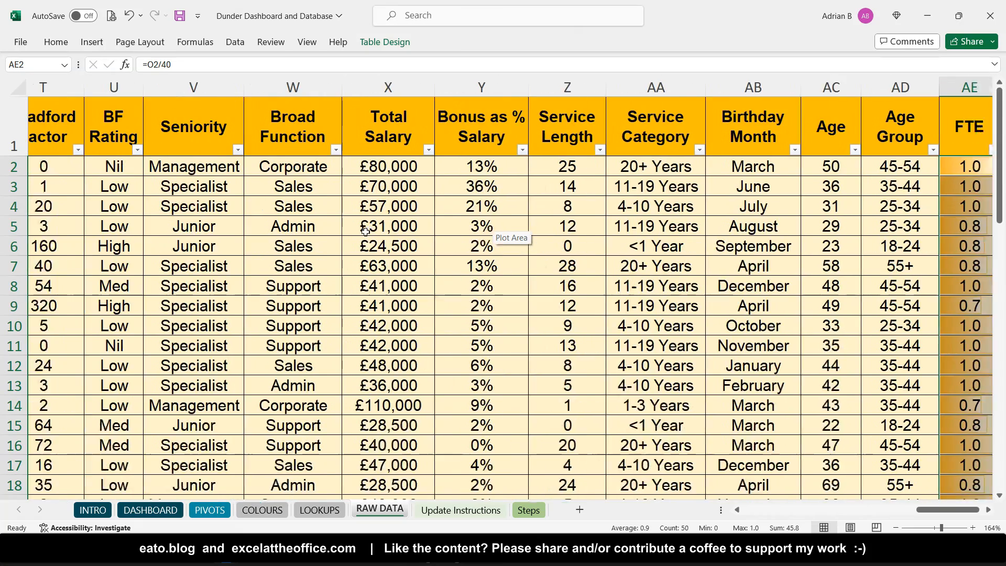
pyautogui.hscroll(-1, 97, 141)
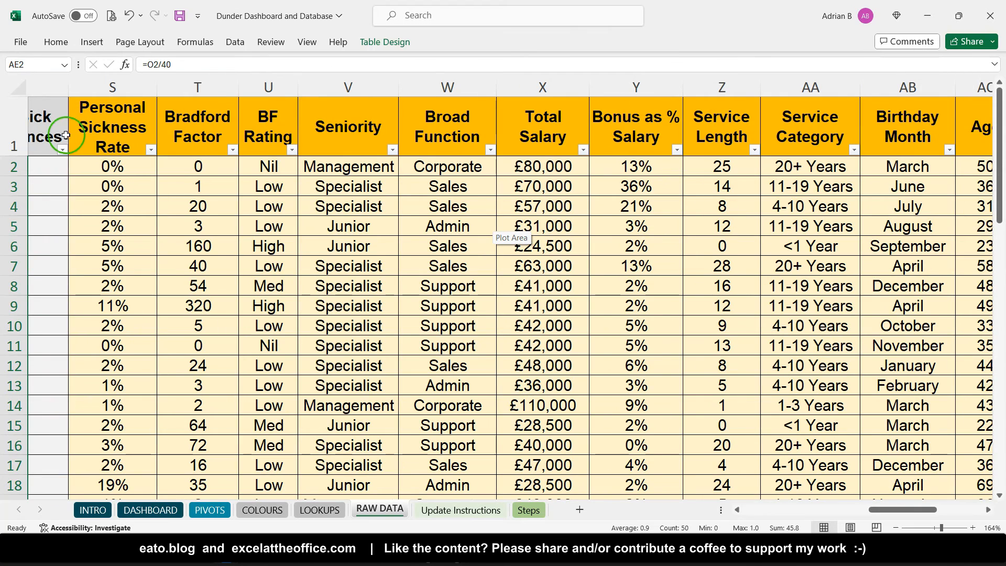
# Step: Highlight columns R to T, column T alone and row 2 in turn, and view row 2's record across the table
pyautogui.moveTo(45, 81); pyautogui.dragTo(227, 83)
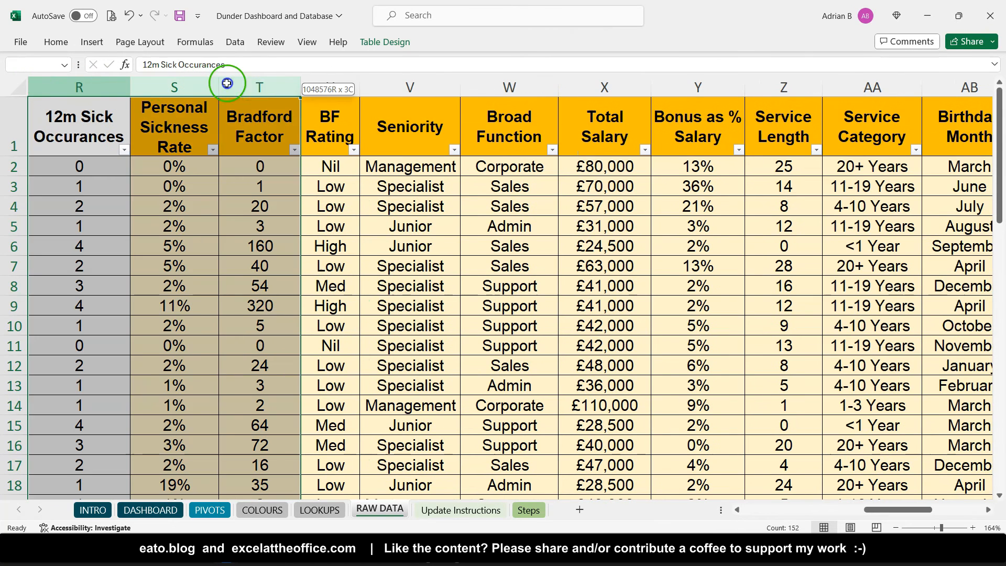
pyautogui.click(267, 84)
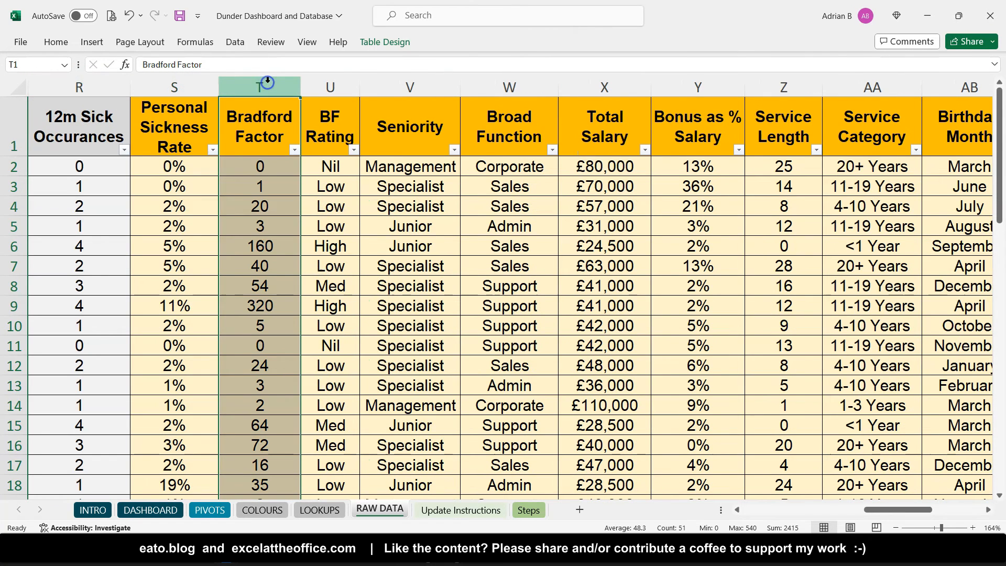
pyautogui.click(10, 167)
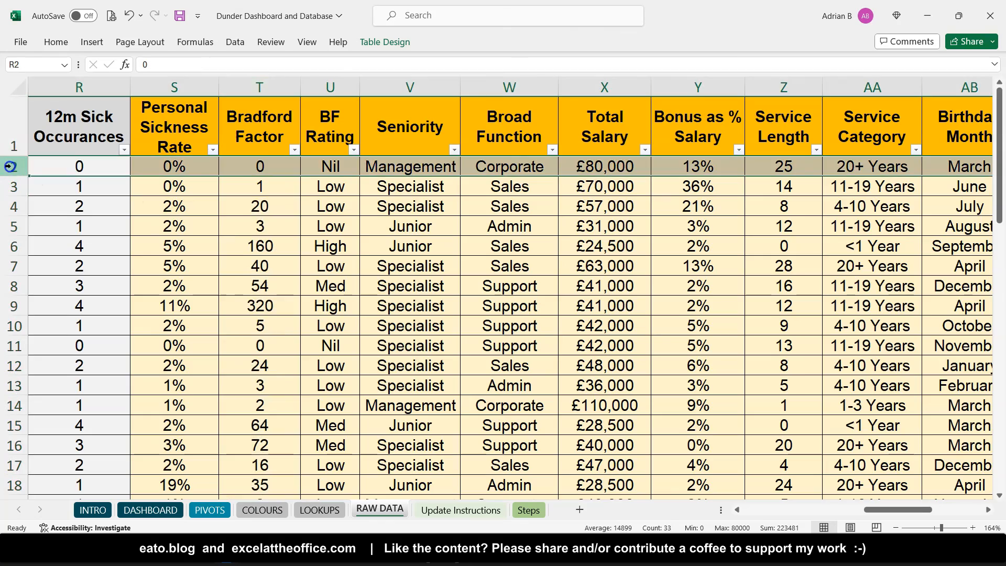
pyautogui.hscroll(7, 296, 169)
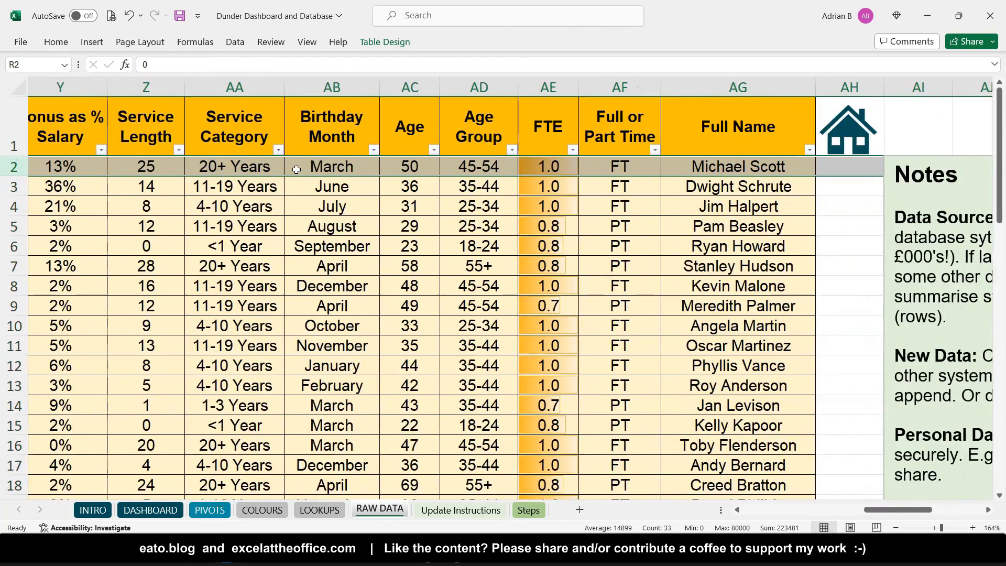
pyautogui.hscroll(-10, 296, 170)
pyautogui.hscroll(-3, 69, 164)
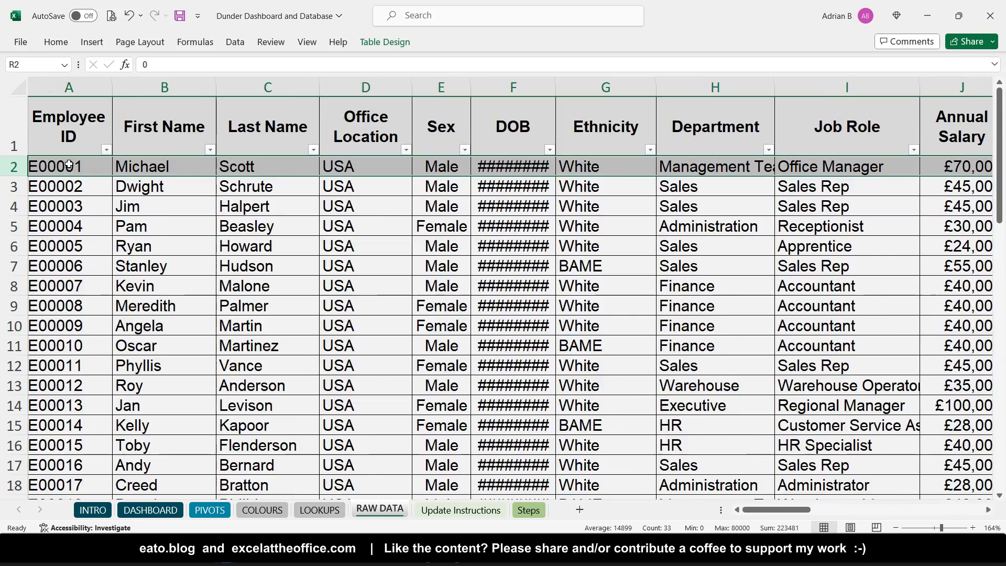
pyautogui.hscroll(10, 68, 163)
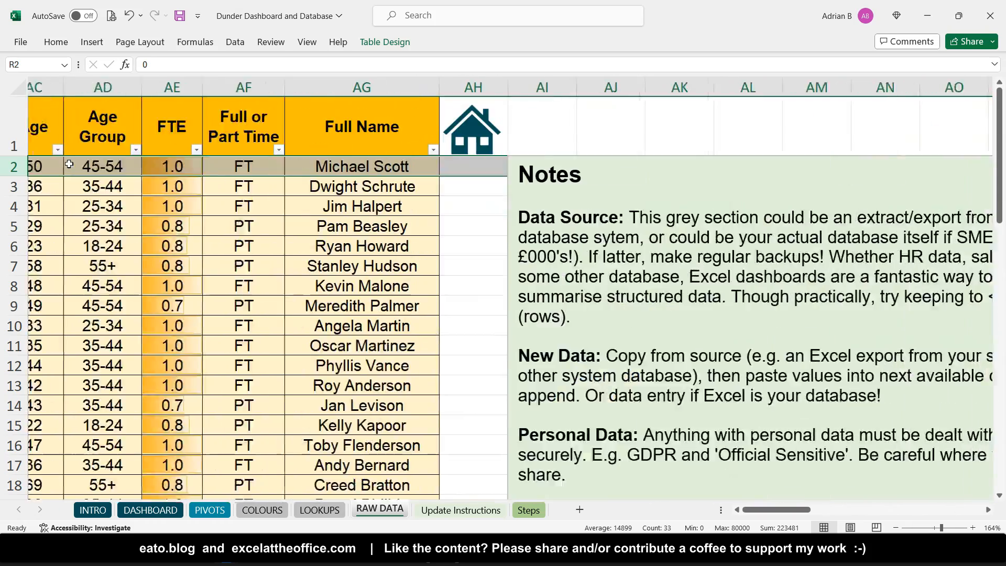
# Step: Read the Format as Table, Categories & Formulas and URN notes in the Notes box beside the table
pyautogui.hscroll(5, 68, 164)
pyautogui.scroll(-6, 213, 195)
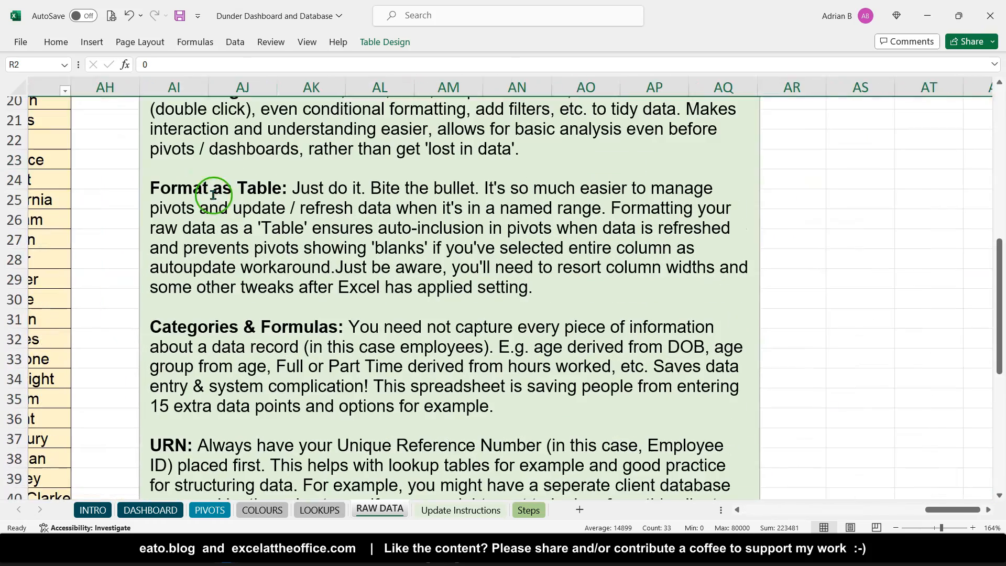
pyautogui.click(213, 195)
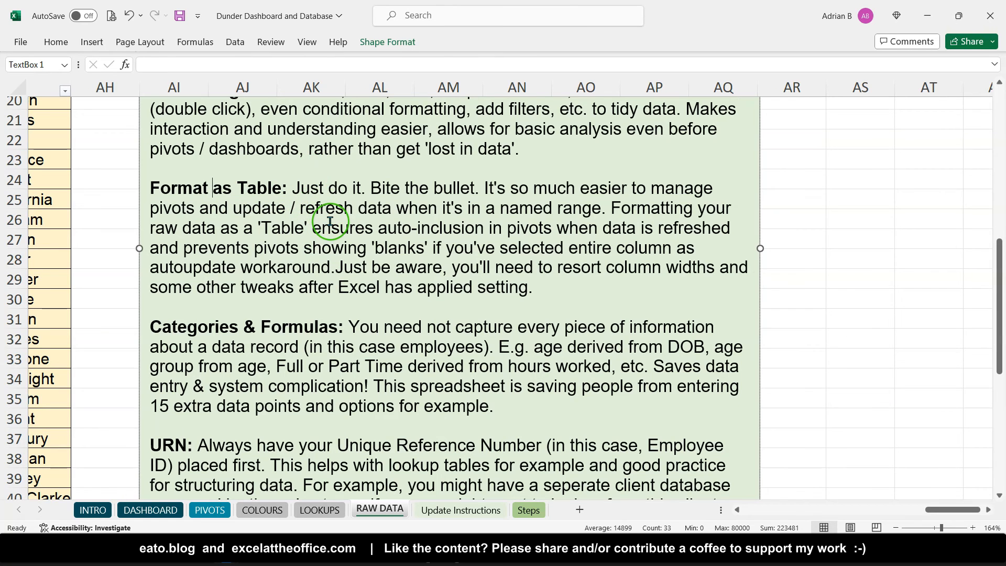
pyautogui.scroll(-2, 329, 221)
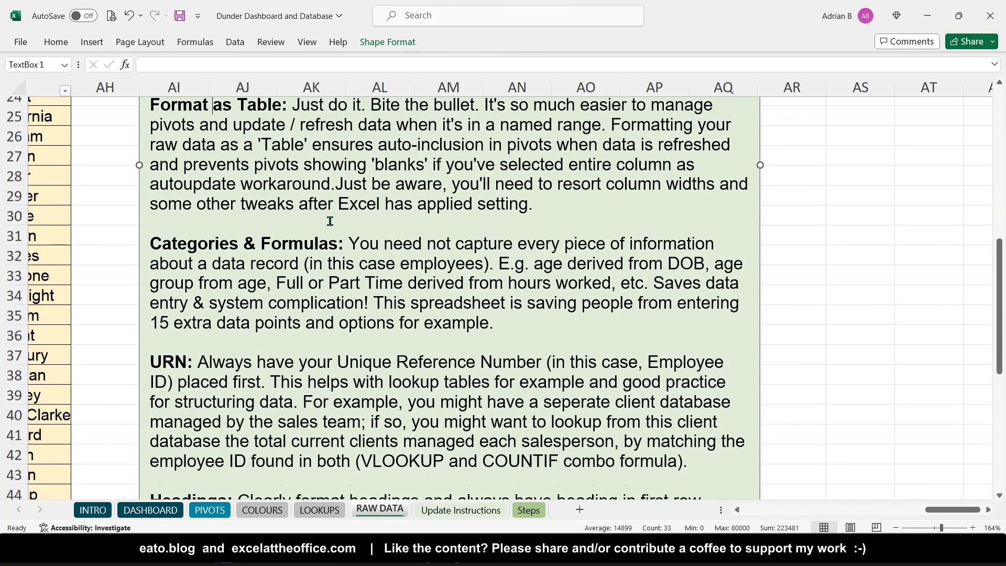
pyautogui.scroll(1, 330, 220)
pyautogui.scroll(1, 330, 220)
pyautogui.scroll(-1, 330, 221)
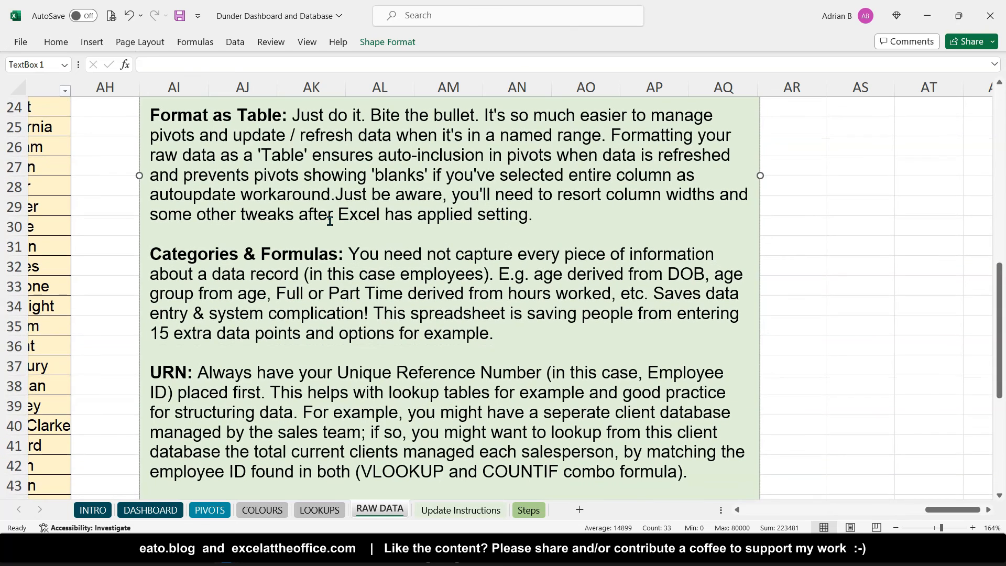
pyautogui.scroll(-2, 330, 221)
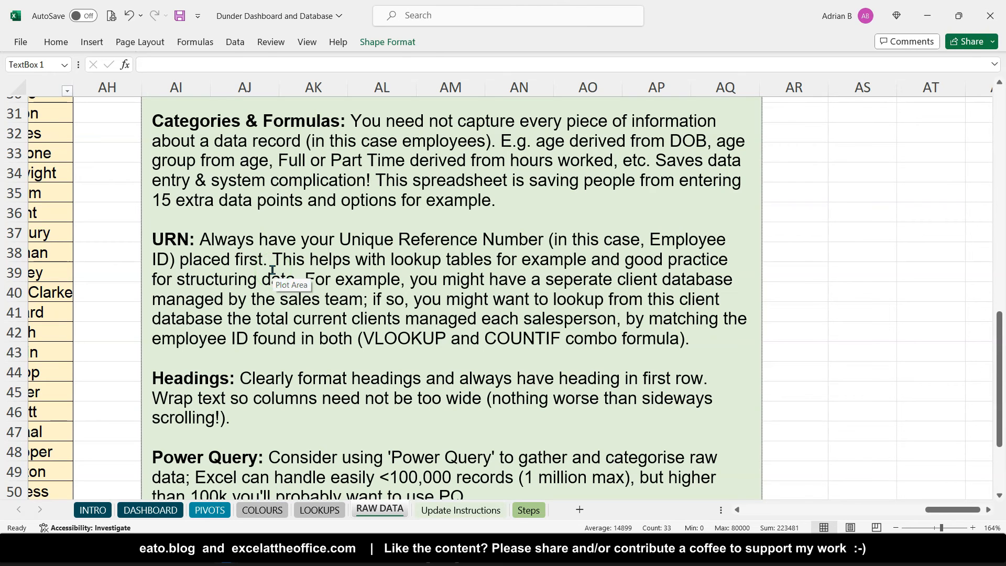
pyautogui.scroll(-2, 272, 269)
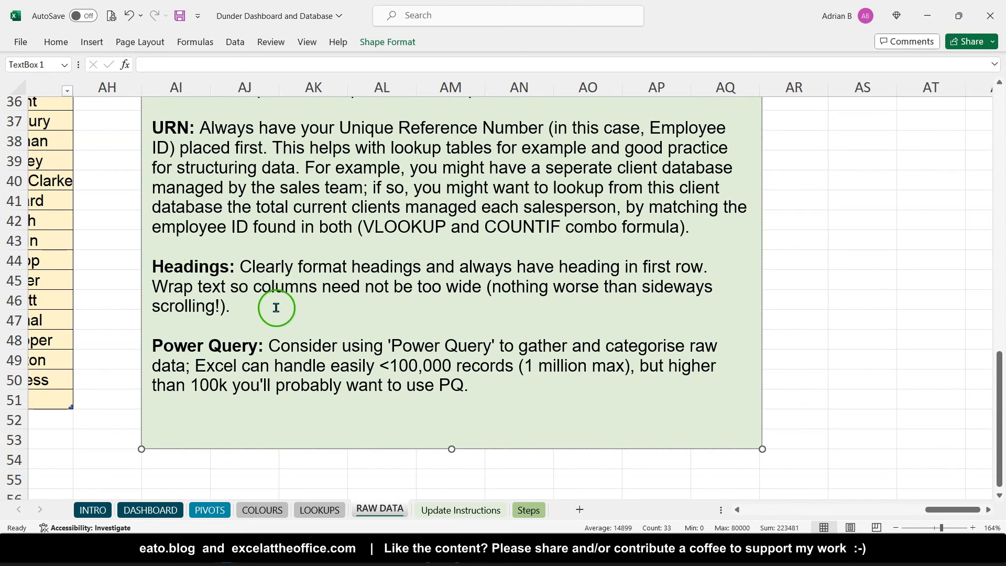
# Step: Highlight the Headings note about first-row headings and wrapped text, and clear the highlight again
pyautogui.keyDown('shift'); pyautogui.click(230, 289); pyautogui.keyUp('shift')
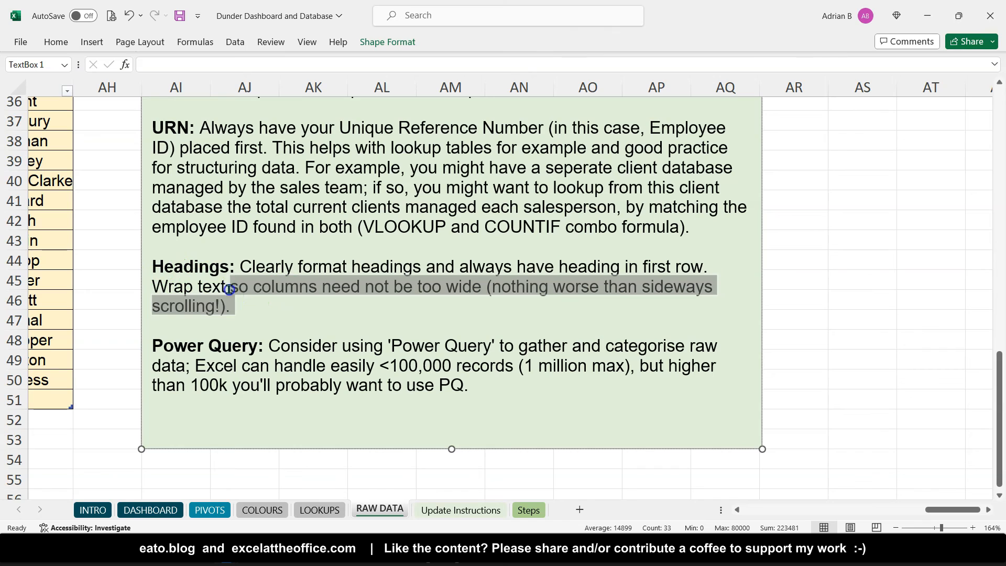
pyautogui.keyDown('shift'); pyautogui.click(157, 265); pyautogui.keyUp('shift')
pyautogui.click(192, 285)
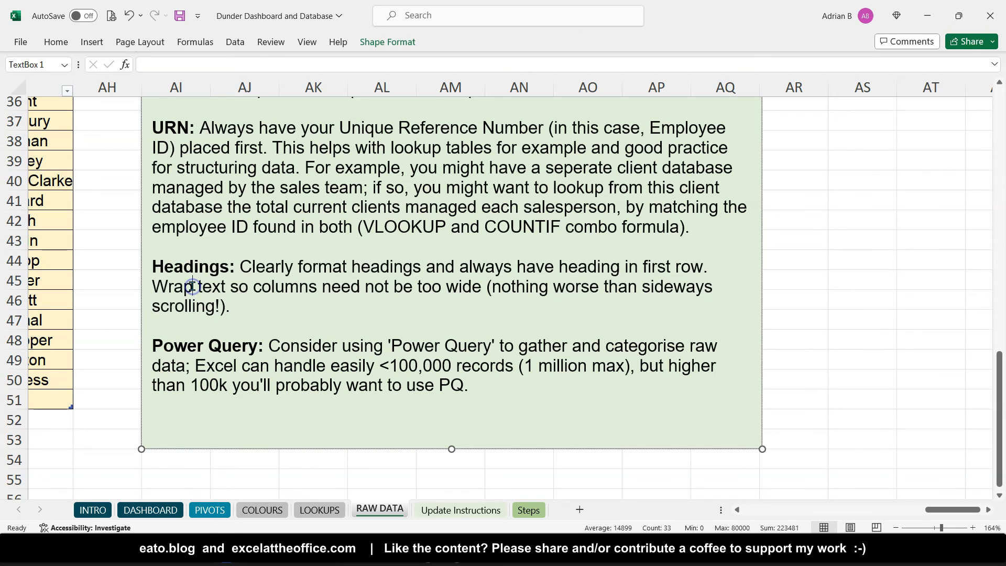
pyautogui.scroll(1, 174, 235)
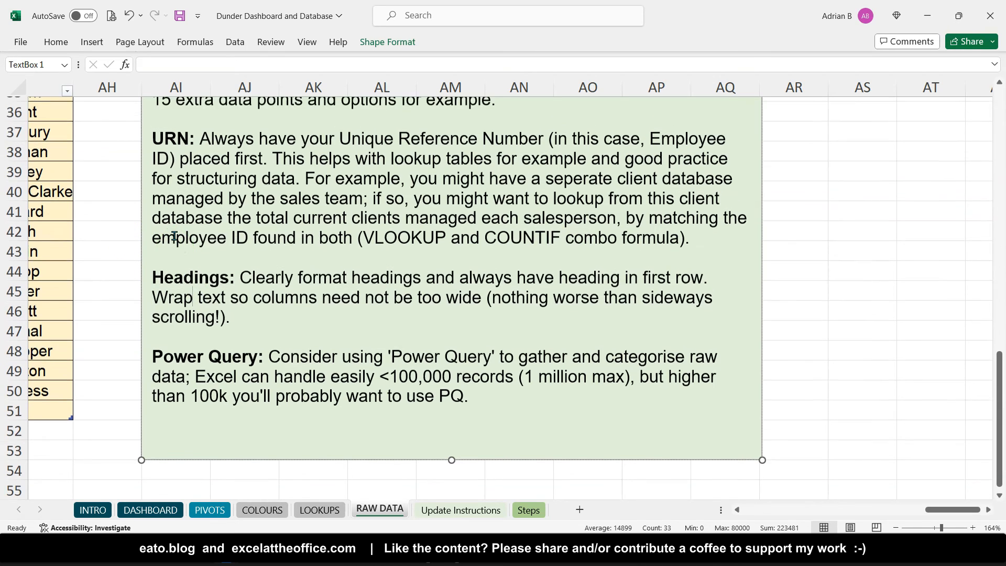
# Step: Select the Service Length to Full Name values of the first five records, Z2:AG6
pyautogui.scroll(2, 174, 235)
pyautogui.hscroll(-5, 175, 236)
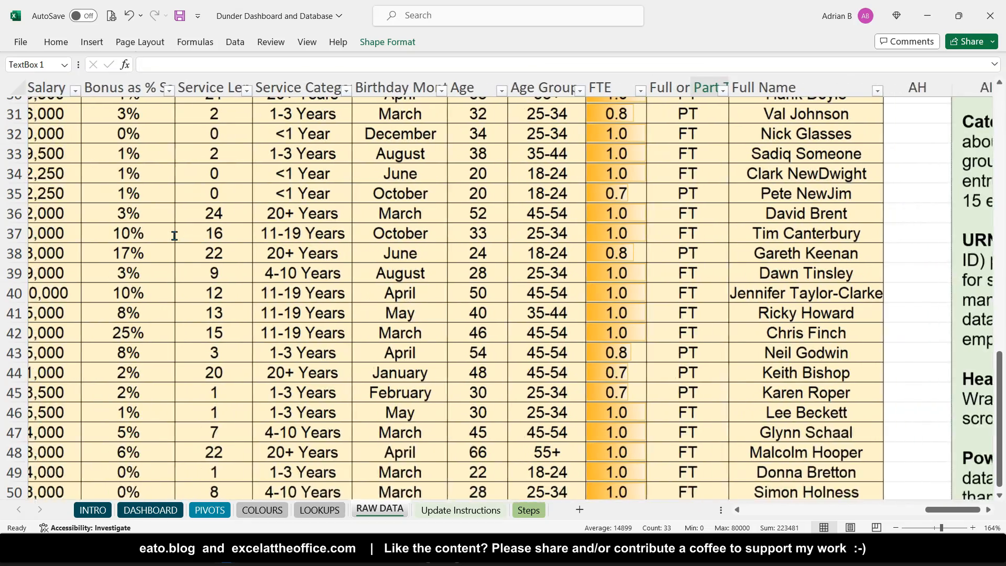
pyautogui.hscroll(-2, 175, 236)
pyautogui.click(142, 229)
pyautogui.scroll(1, 144, 229)
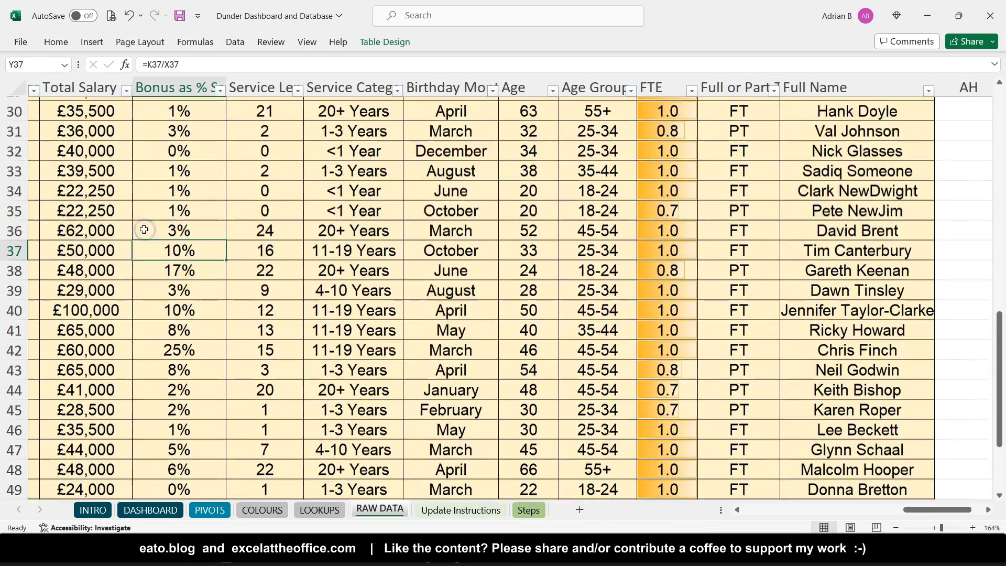
pyautogui.scroll(10, 144, 229)
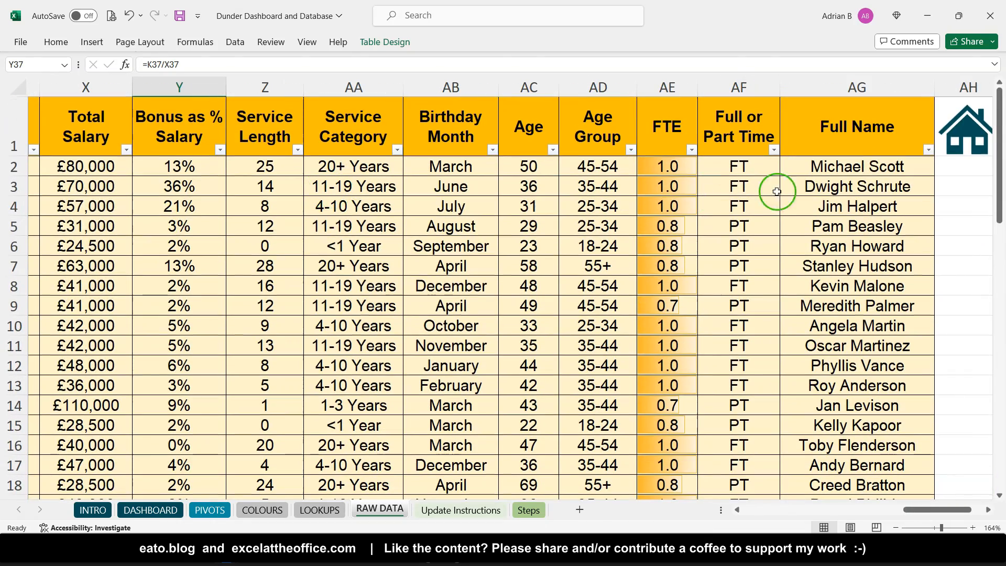
pyautogui.moveTo(855, 165); pyautogui.dragTo(270, 244)
# Step: Increase the heights of rows 25 and 22 in the table, making row 25 the taller one
pyautogui.hscroll(-6, 271, 243)
pyautogui.hscroll(-2, 271, 243)
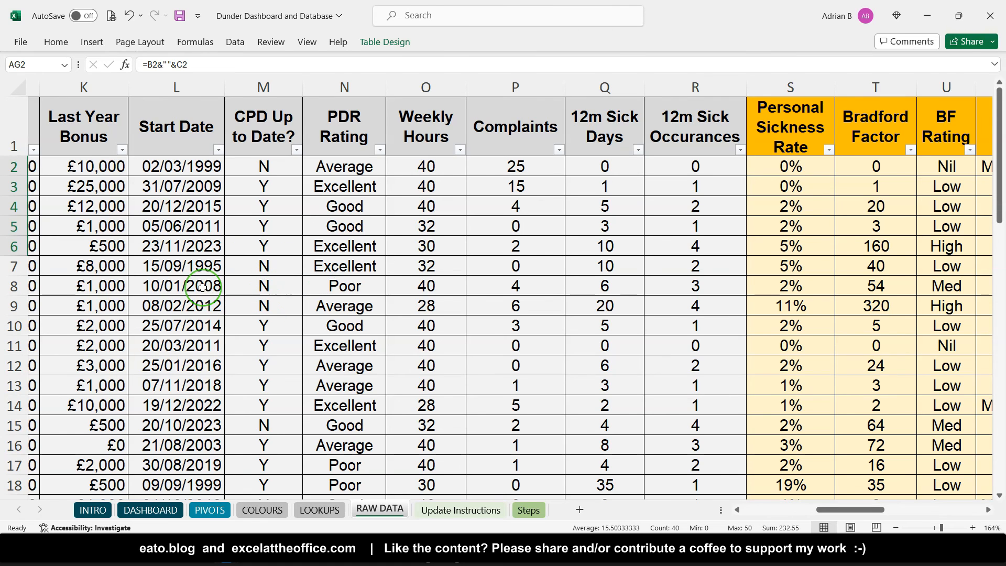
pyautogui.hscroll(-1, 201, 287)
pyautogui.scroll(-2, 164, 271)
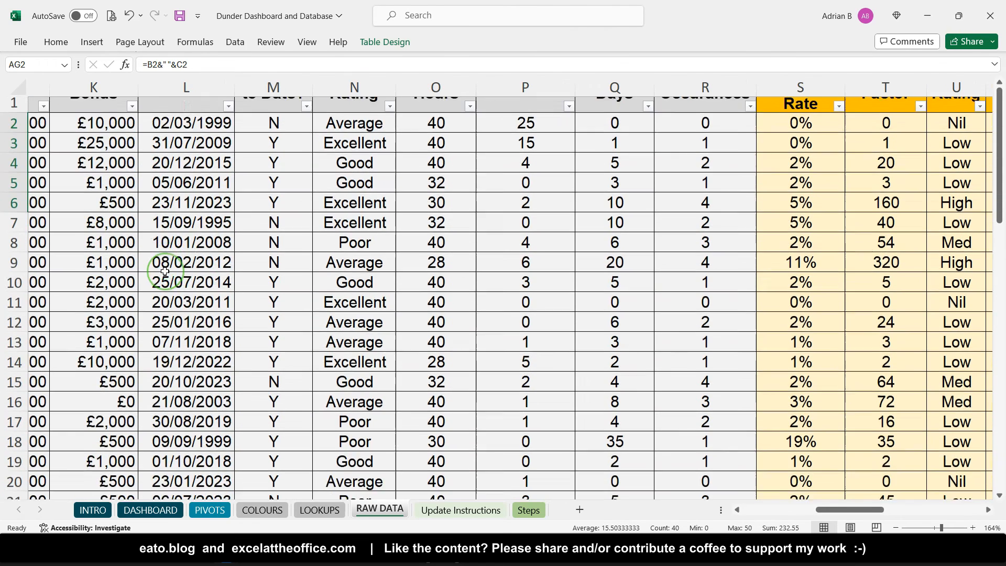
pyautogui.scroll(-3, 164, 271)
pyautogui.hscroll(3, 164, 271)
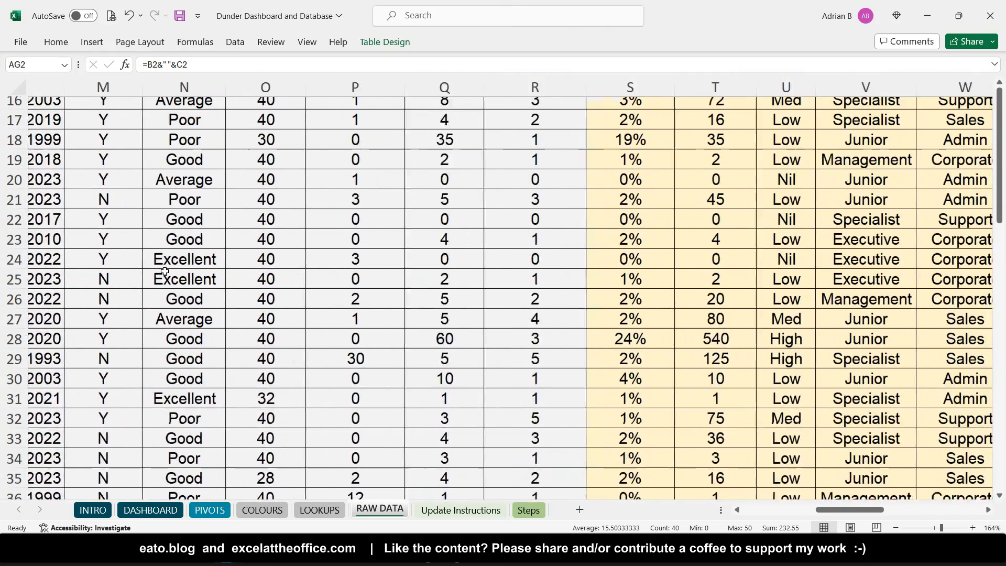
pyautogui.hscroll(6, 165, 271)
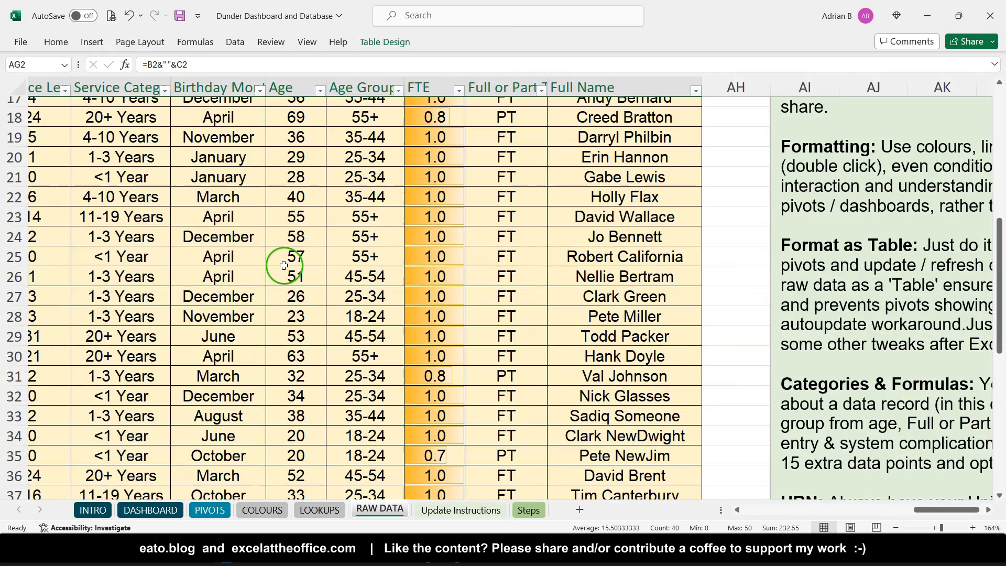
pyautogui.moveTo(5, 266); pyautogui.dragTo(6, 286)
pyautogui.moveTo(16, 204); pyautogui.dragTo(16, 214)
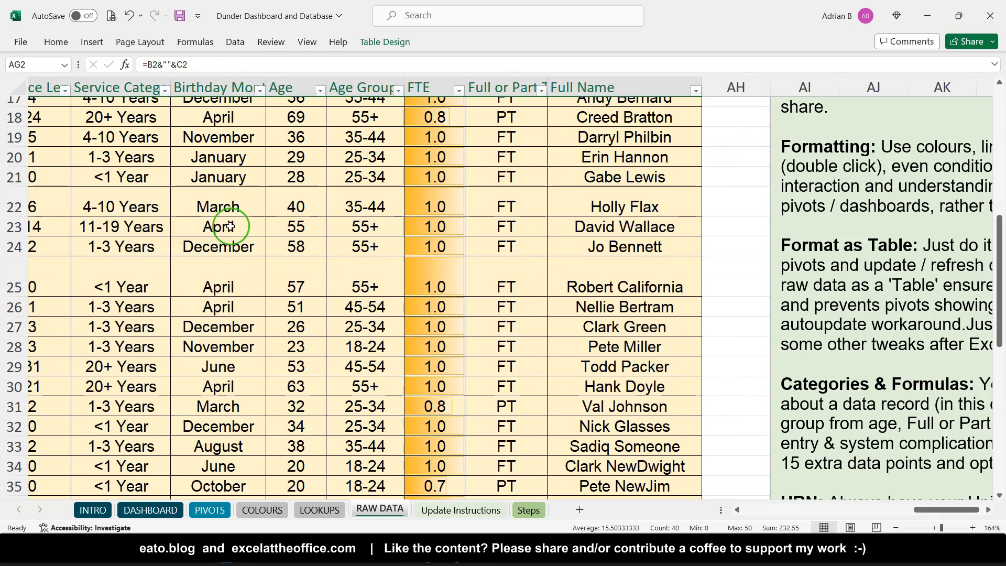
# Step: Read the Headings and Power Query notes at the end of the Notes box
pyautogui.hscroll(2, 230, 225)
pyautogui.hscroll(3, 230, 226)
pyautogui.scroll(-6, 230, 226)
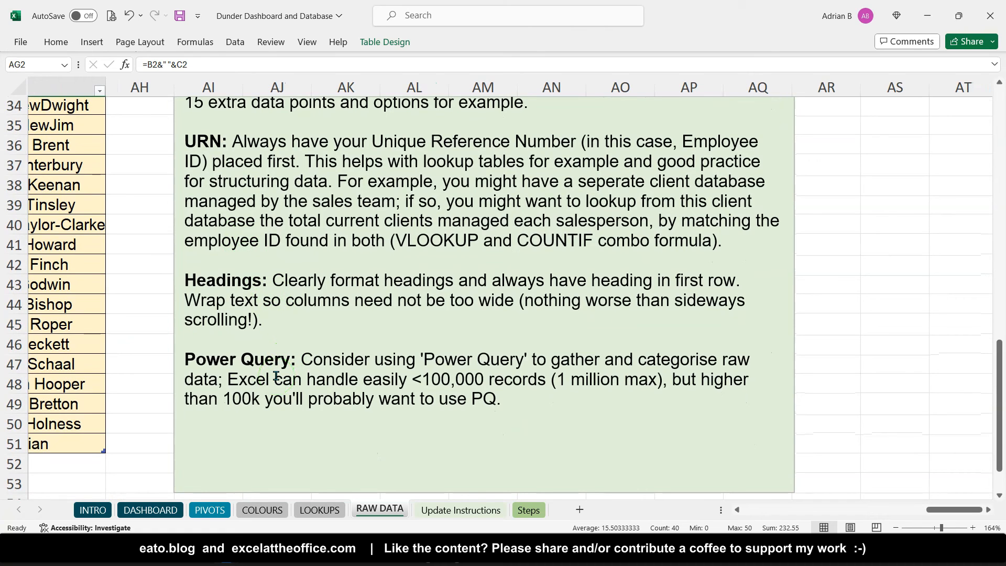
pyautogui.scroll(-1, 276, 376)
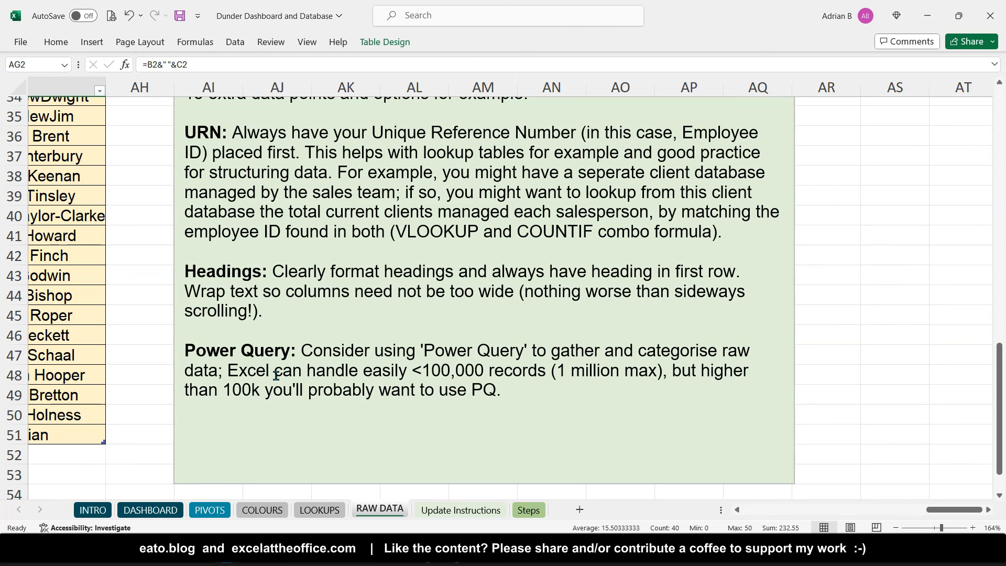
pyautogui.scroll(1, 276, 375)
pyautogui.scroll(-1, 276, 375)
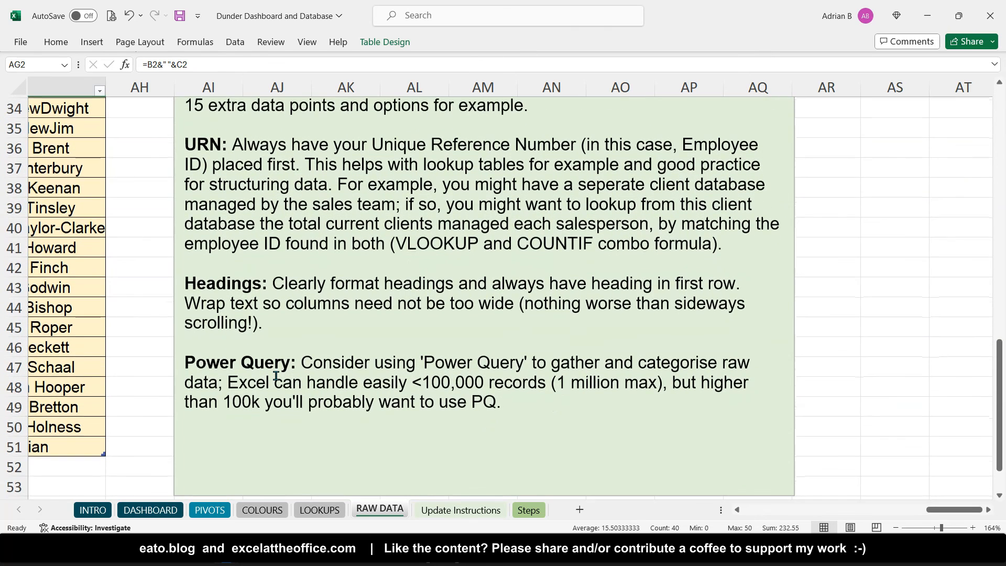
pyautogui.scroll(2, 276, 375)
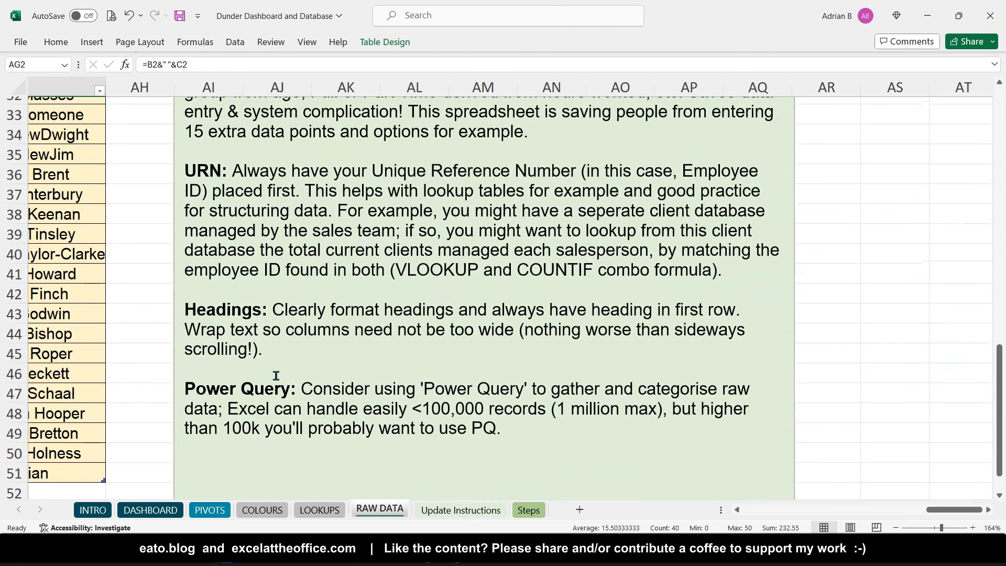
# Step: Select cell E14 and look across the grey source columns of the table, ending at the Employee ID column
pyautogui.hscroll(-10, 276, 375)
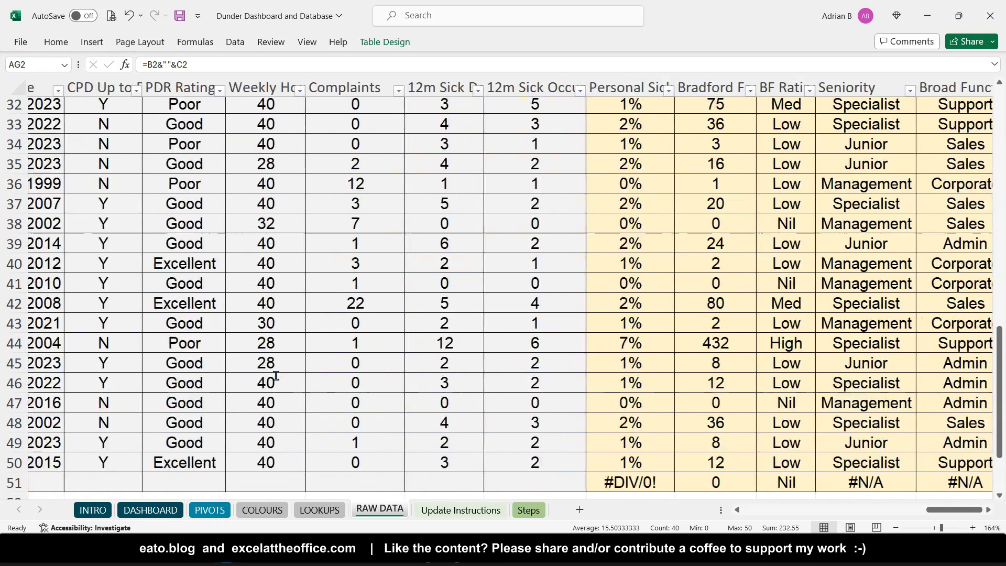
pyautogui.hscroll(-6, 276, 375)
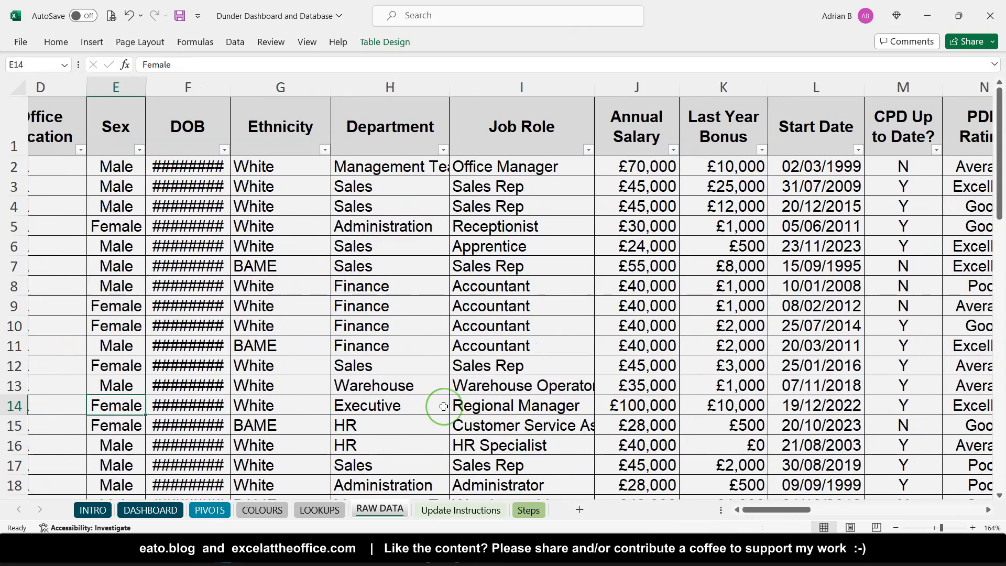
pyautogui.hscroll(5, 443, 406)
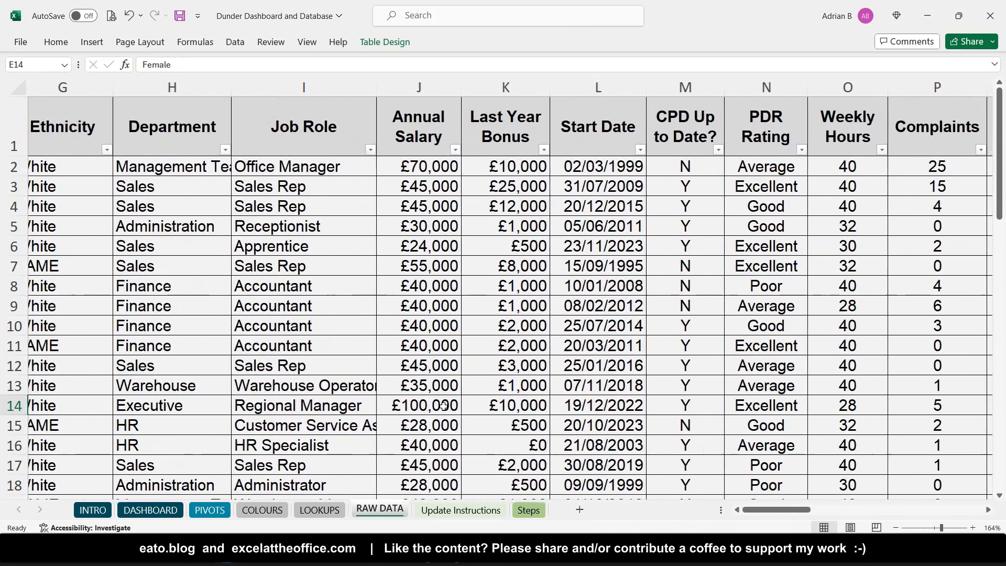
pyautogui.hscroll(-6, 443, 406)
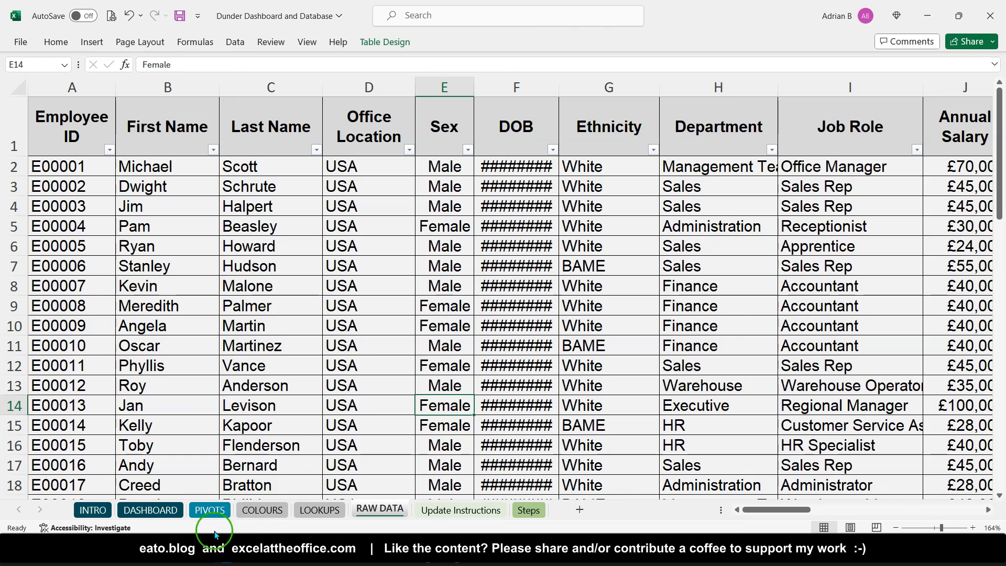
# Step: View the DASHBOARD sheet, and on the Steps sheet read the sections on cleaning up data and creating the pivot tables
pyautogui.click(162, 506)
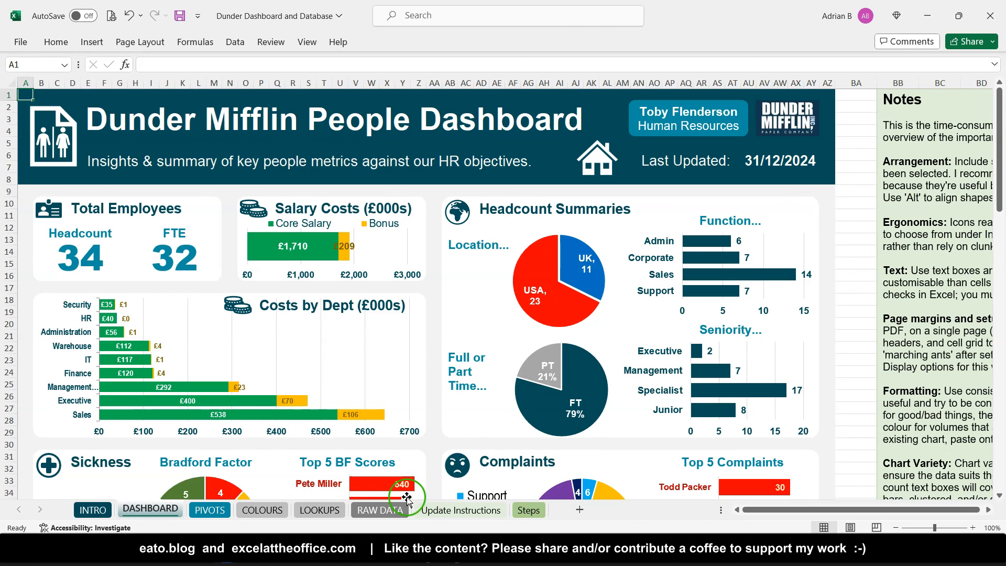
pyautogui.click(526, 509)
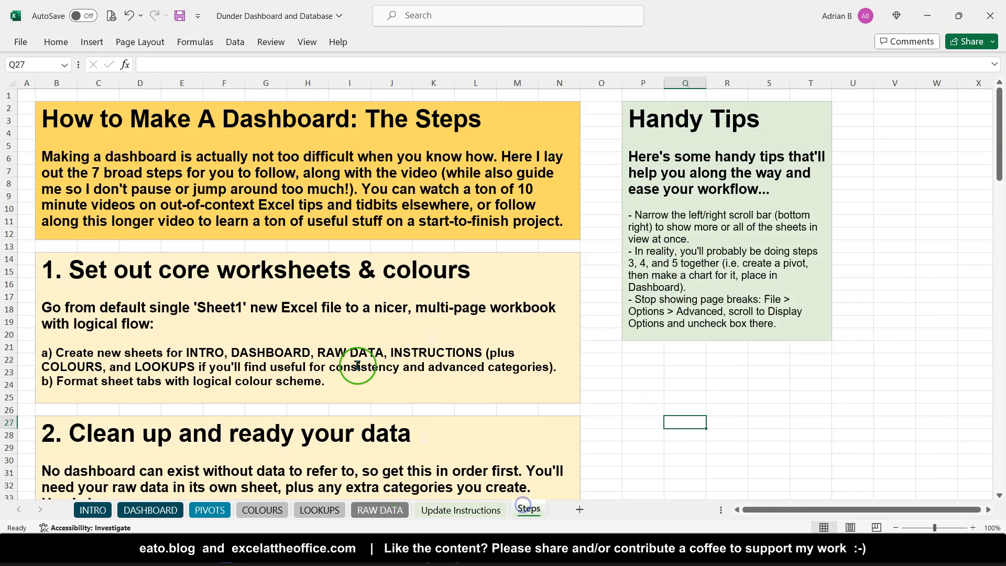
pyautogui.scroll(-11, 357, 361)
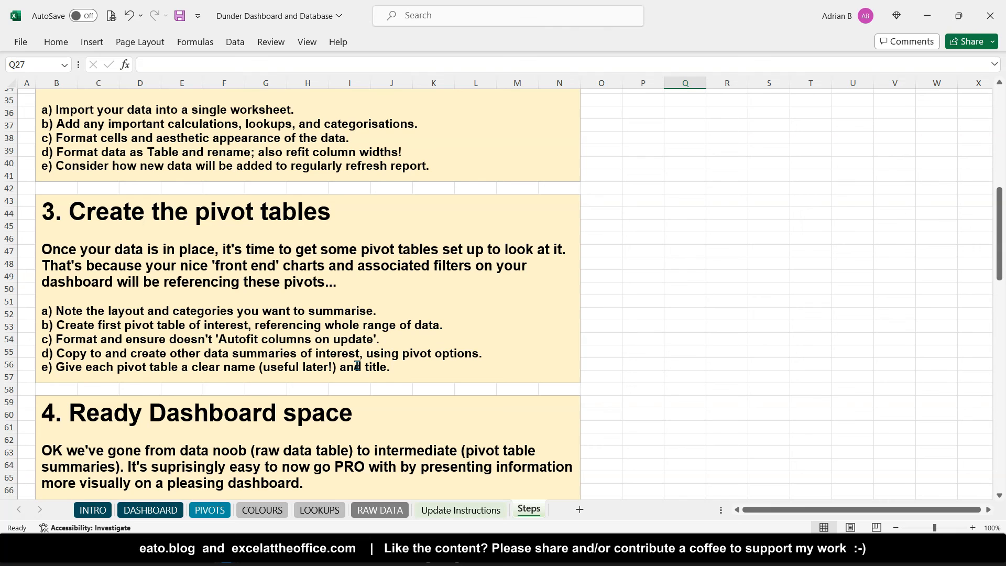
pyautogui.scroll(2, 357, 365)
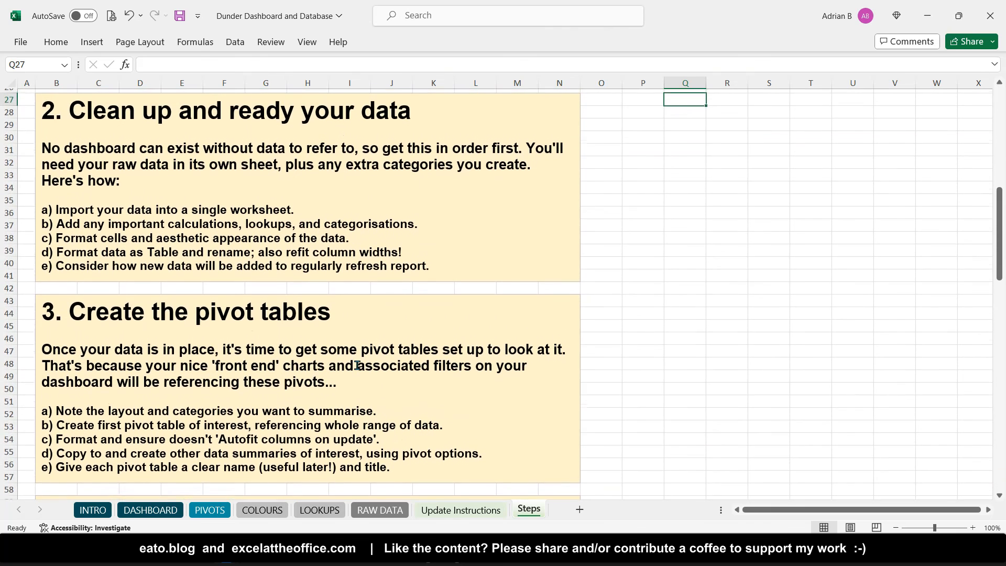
pyautogui.scroll(-3, 357, 365)
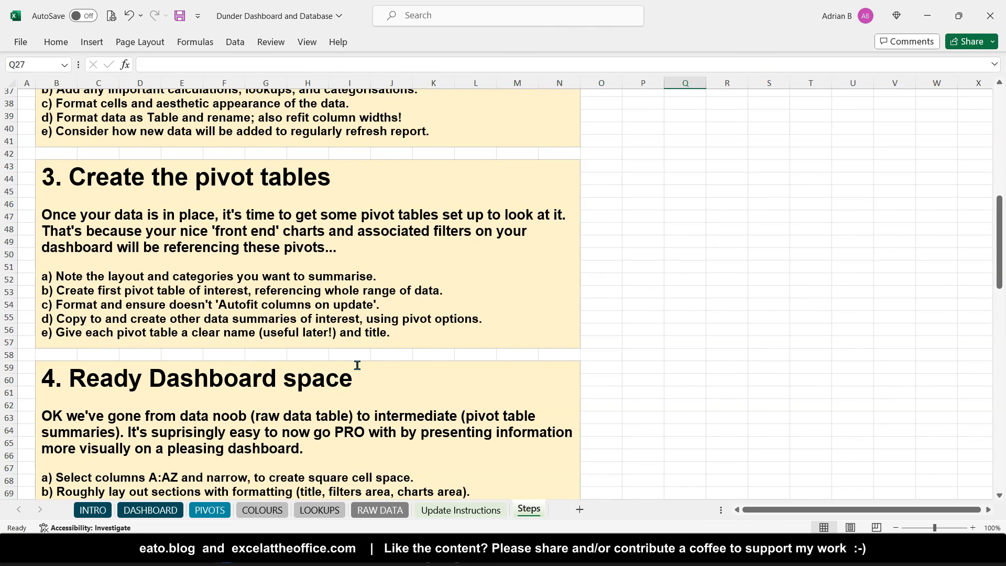
pyautogui.scroll(-1, 357, 365)
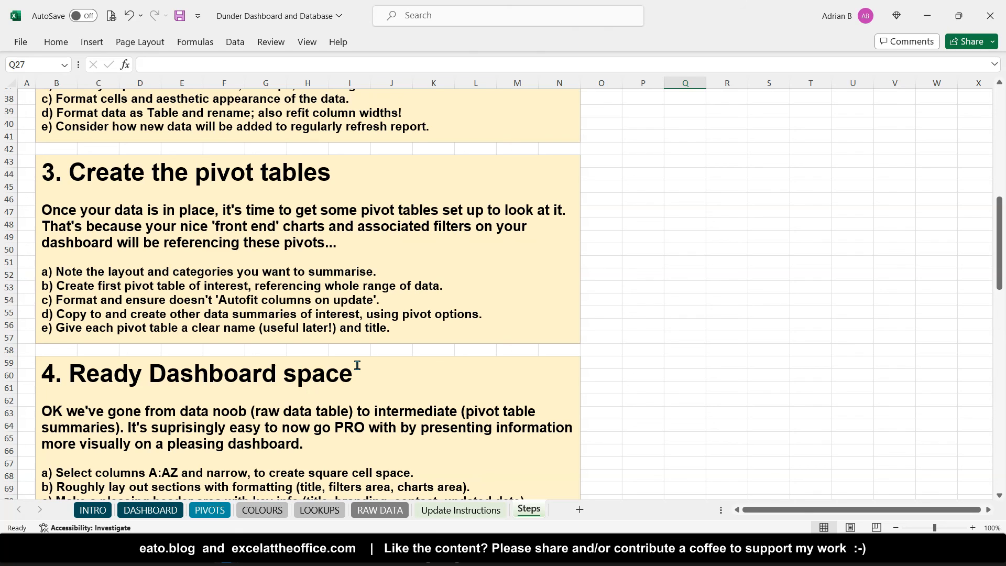
pyautogui.click(44, 551)
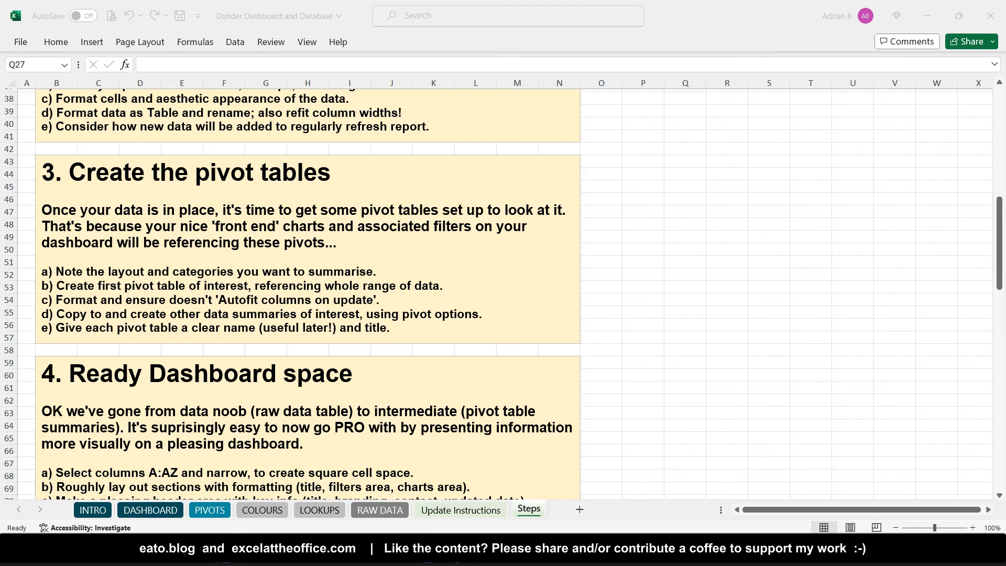